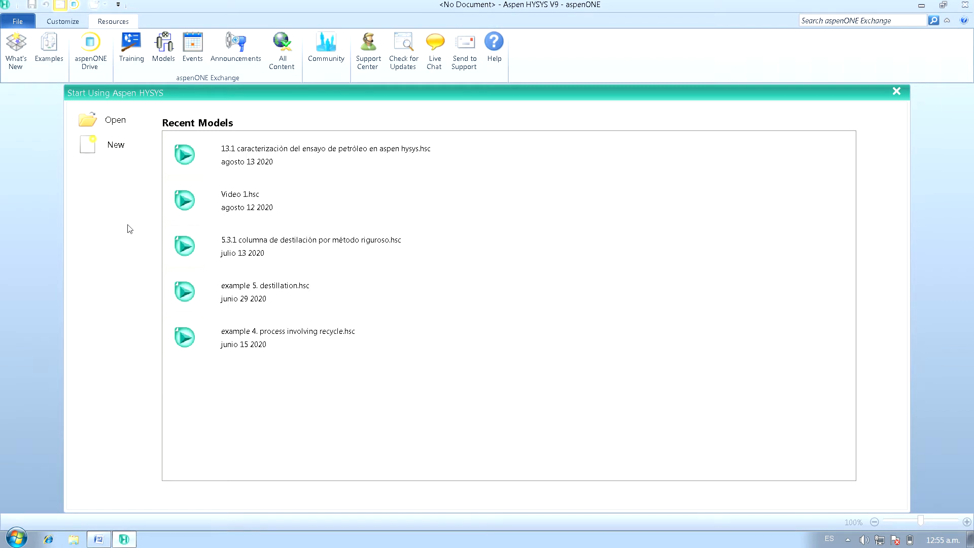
# Create a new case and review the crude oil characterization problem statement in the Word document
pyautogui.click(110, 151)
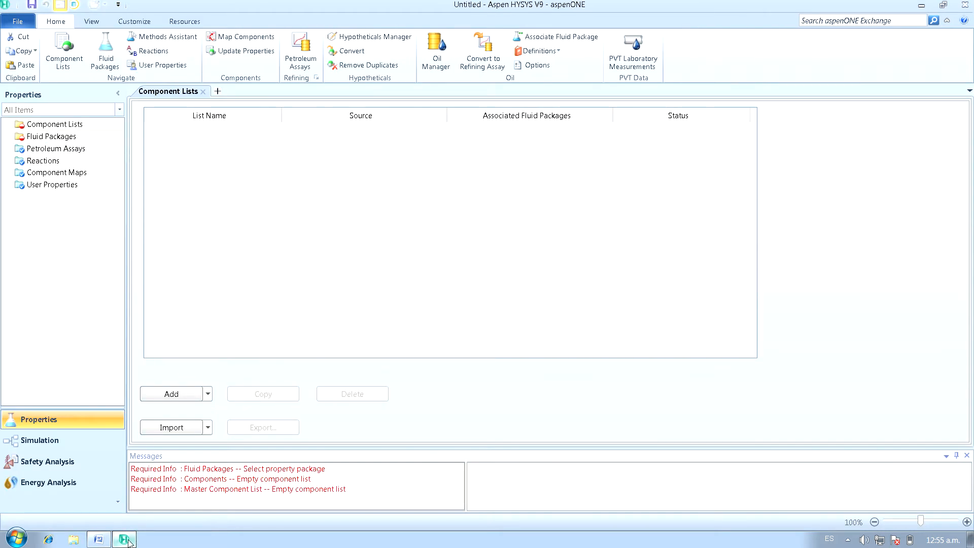
pyautogui.moveTo(129, 541)
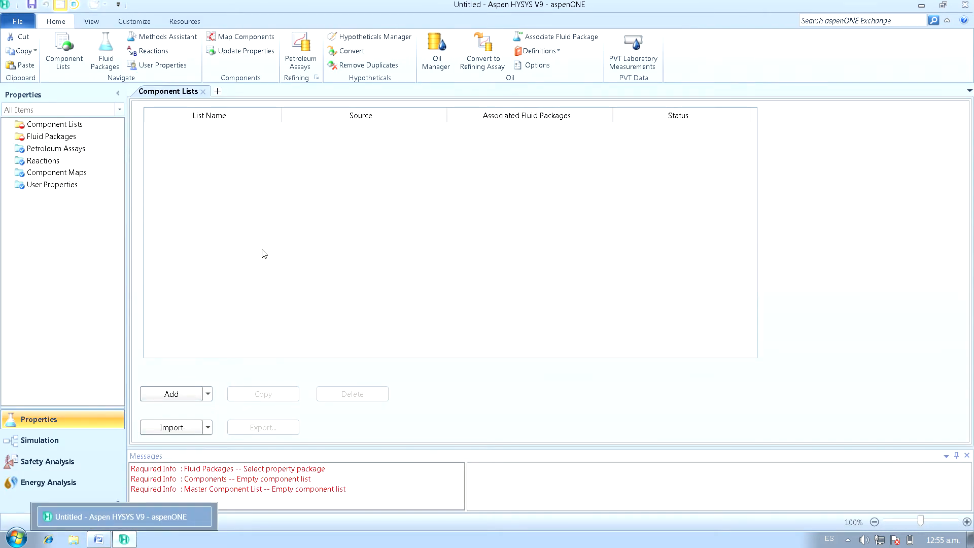
pyautogui.click(126, 540)
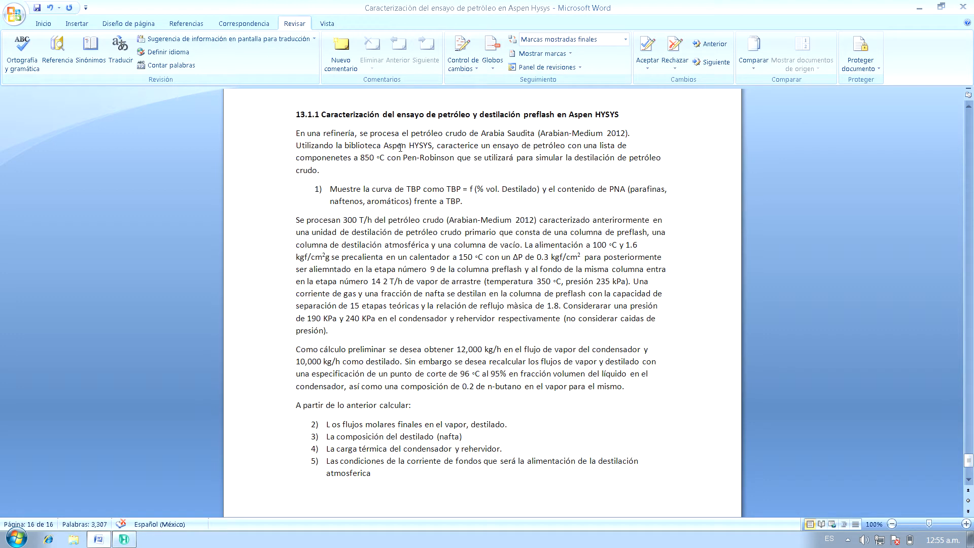
pyautogui.click(124, 539)
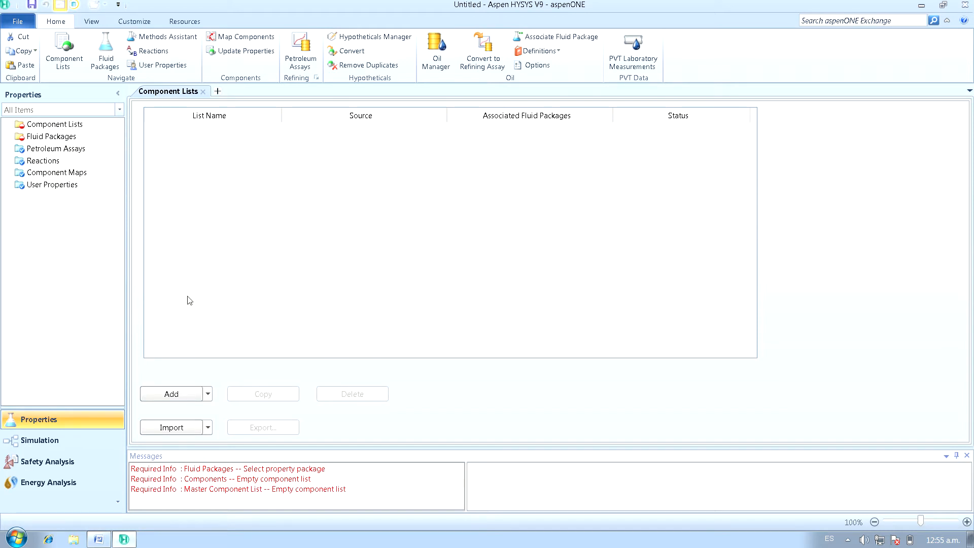
pyautogui.click(178, 394)
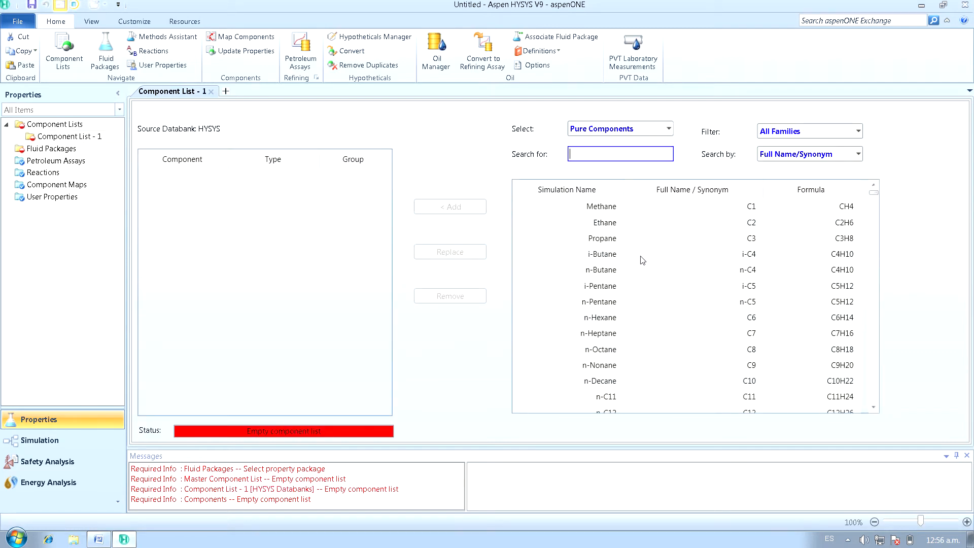
pyautogui.scroll(-3, 608, 257)
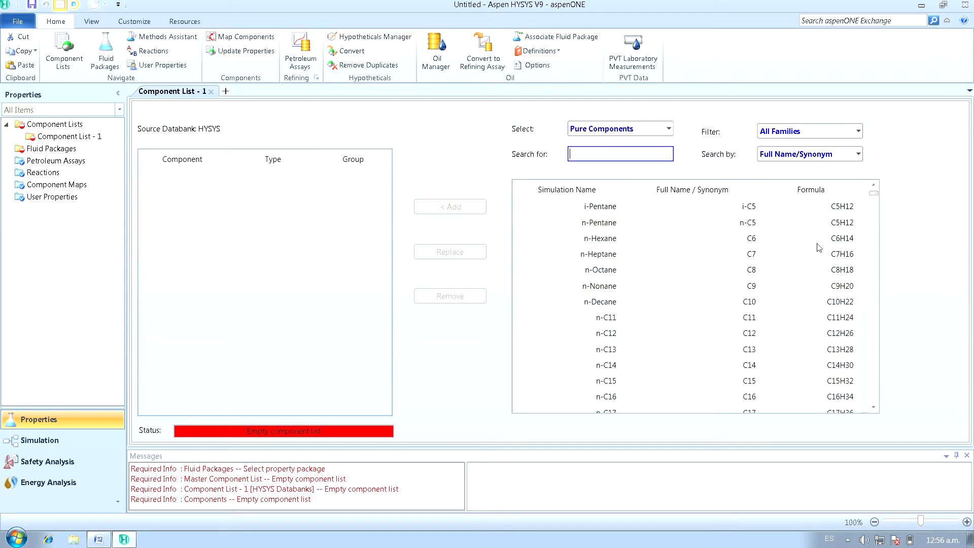
pyautogui.scroll(-3, 658, 260)
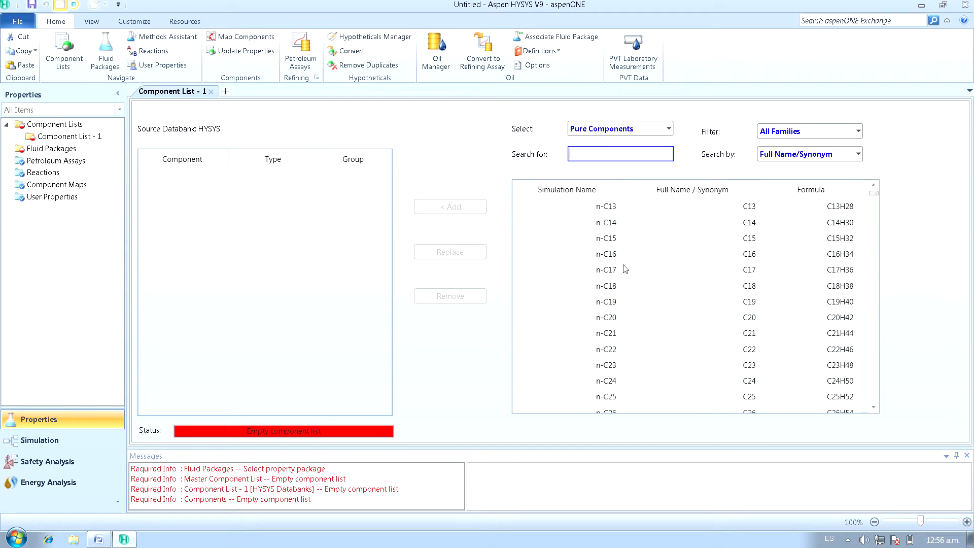
pyautogui.scroll(-5, 606, 269)
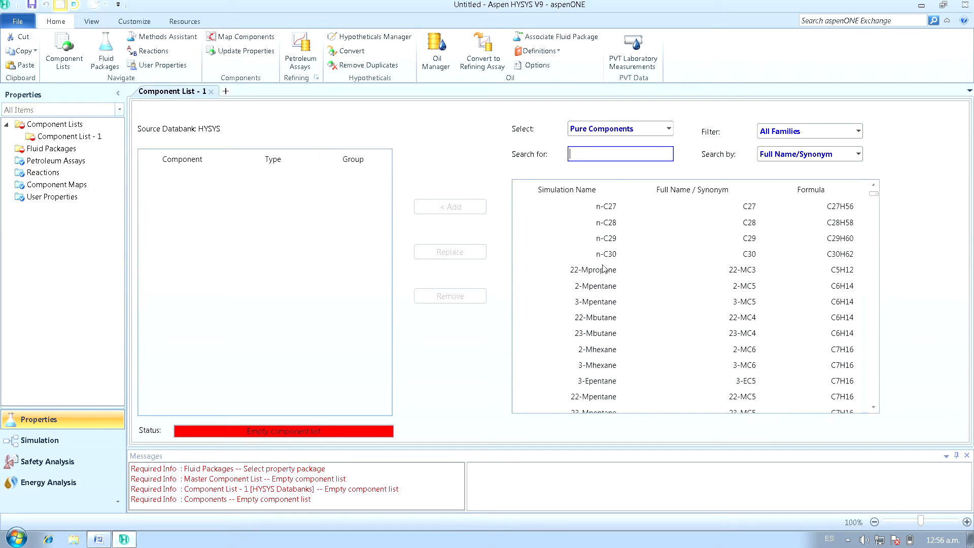
pyautogui.scroll(-4, 603, 268)
pyautogui.moveTo(876, 199); pyautogui.dragTo(807, 283)
pyautogui.moveTo(867, 290); pyautogui.dragTo(873, 325)
pyautogui.scroll(5, 732, 272)
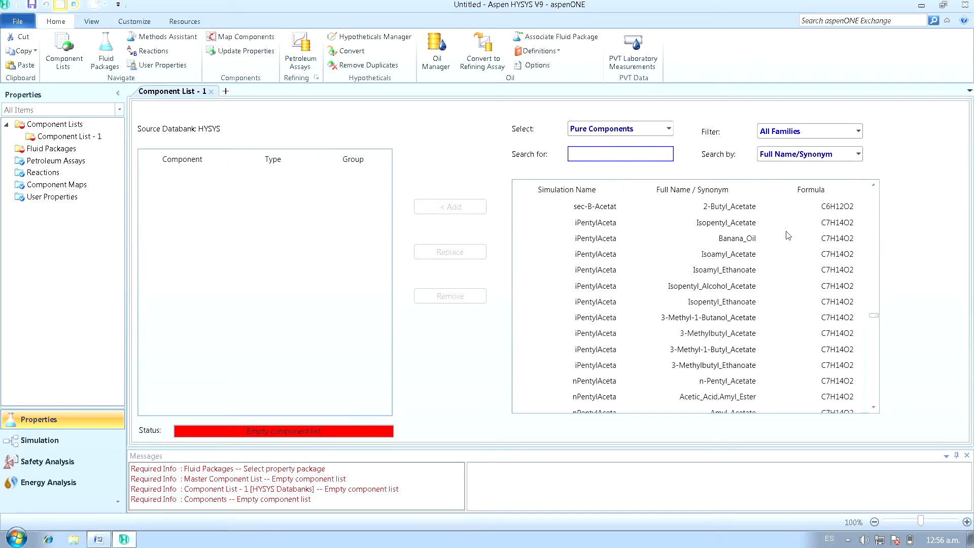
pyautogui.click(645, 129)
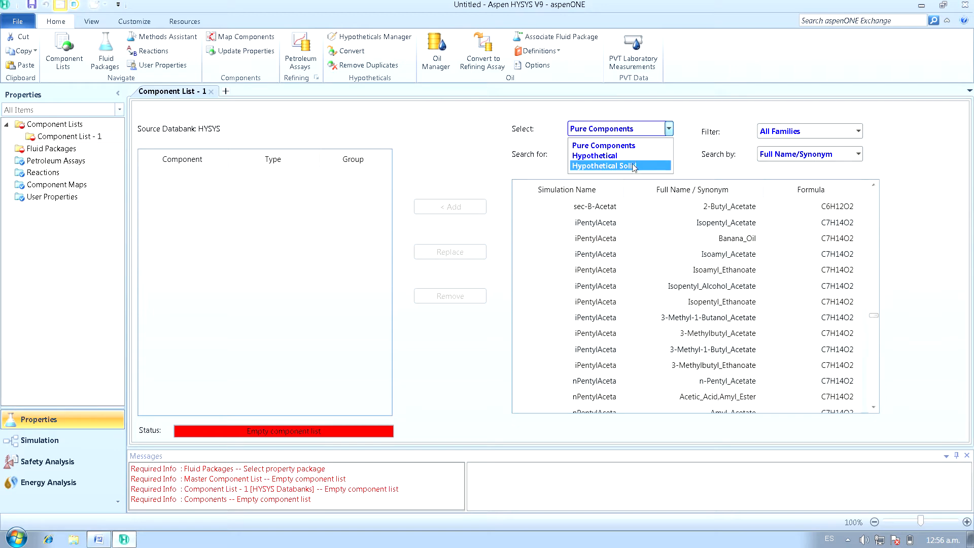
pyautogui.click(541, 170)
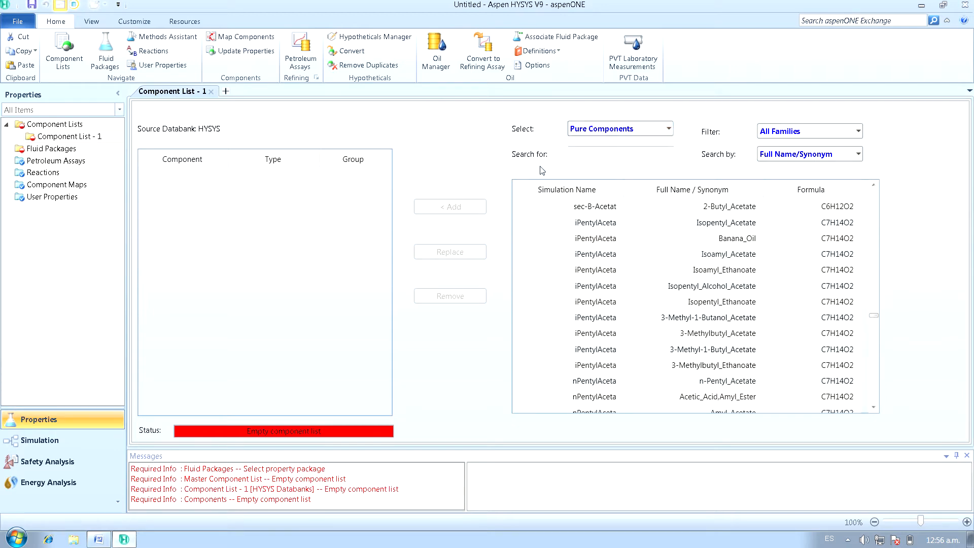
pyautogui.moveTo(873, 316); pyautogui.dragTo(872, 368)
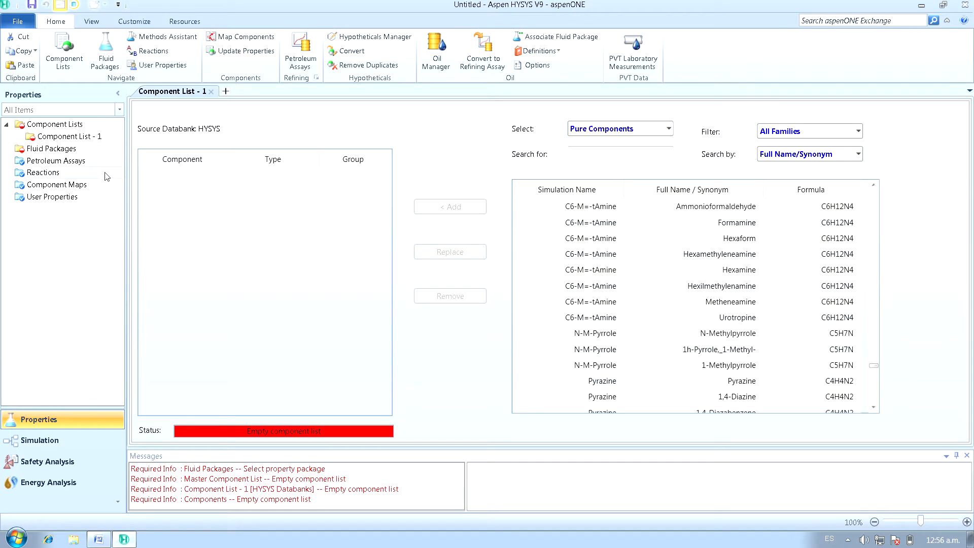
pyautogui.click(70, 127)
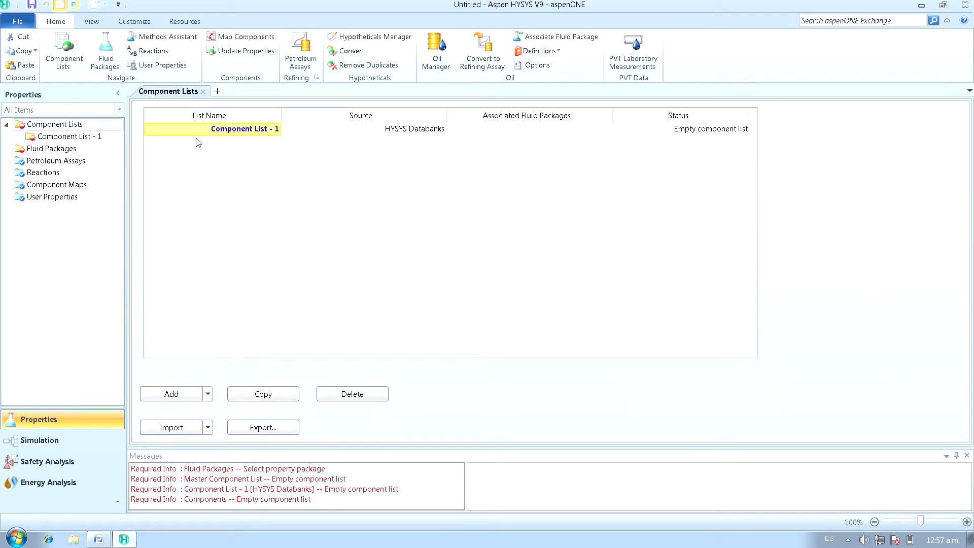
pyautogui.click(353, 393)
# Import the component list file Assay Components Celsius to 850C.cml and inspect the components it contains
pyautogui.click(191, 428)
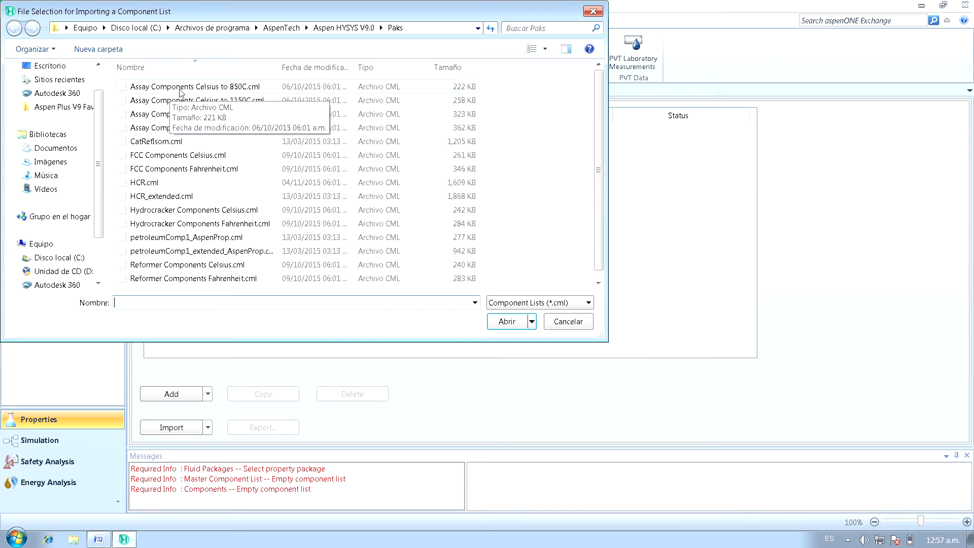
pyautogui.click(180, 90)
pyautogui.click(507, 321)
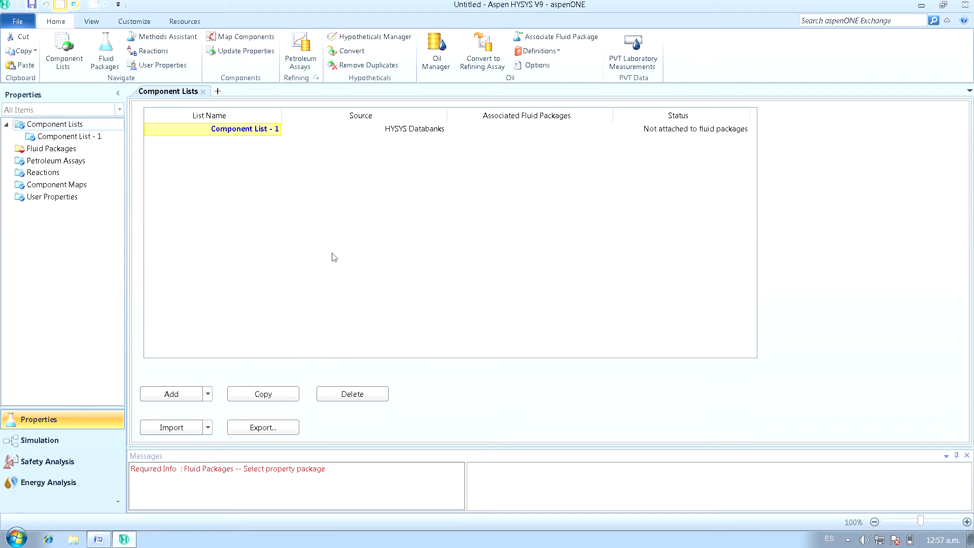
pyautogui.doubleClick(247, 133)
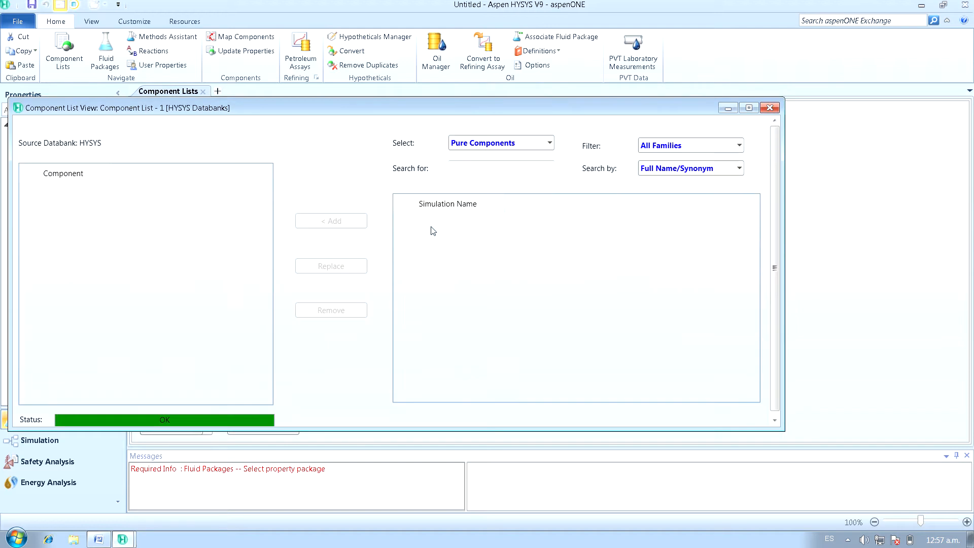
pyautogui.scroll(-1, 81, 225)
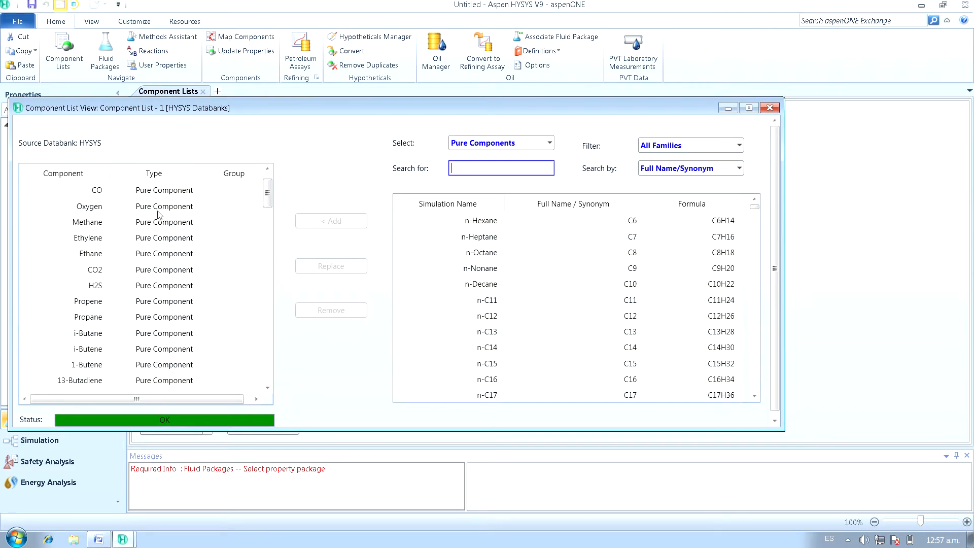
pyautogui.moveTo(267, 195)
pyautogui.mouseDown()
pyautogui.moveTo(260, 362)
pyautogui.moveTo(229, 390)
pyautogui.moveTo(264, 250)
pyautogui.moveTo(265, 185)
pyautogui.mouseUp()
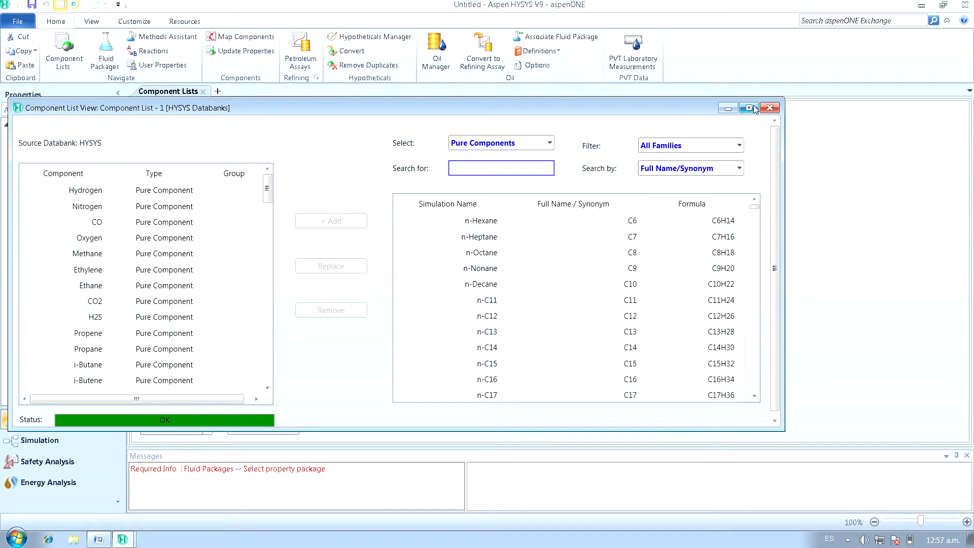
pyautogui.click(770, 107)
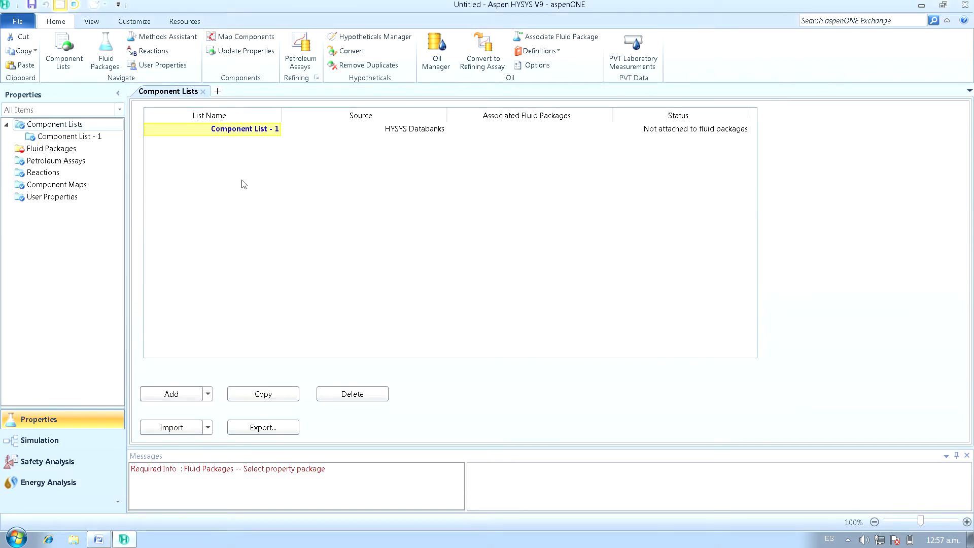
# Add a fluid package and check the Word problem statement for the required thermodynamic model
pyautogui.click(61, 151)
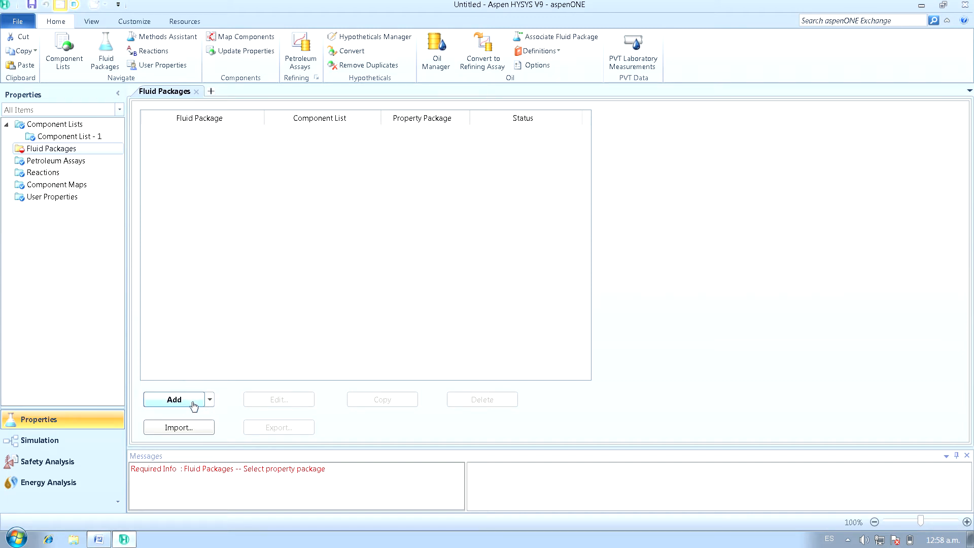
pyautogui.click(174, 399)
pyautogui.click(99, 539)
pyautogui.moveTo(386, 161); pyautogui.dragTo(451, 161)
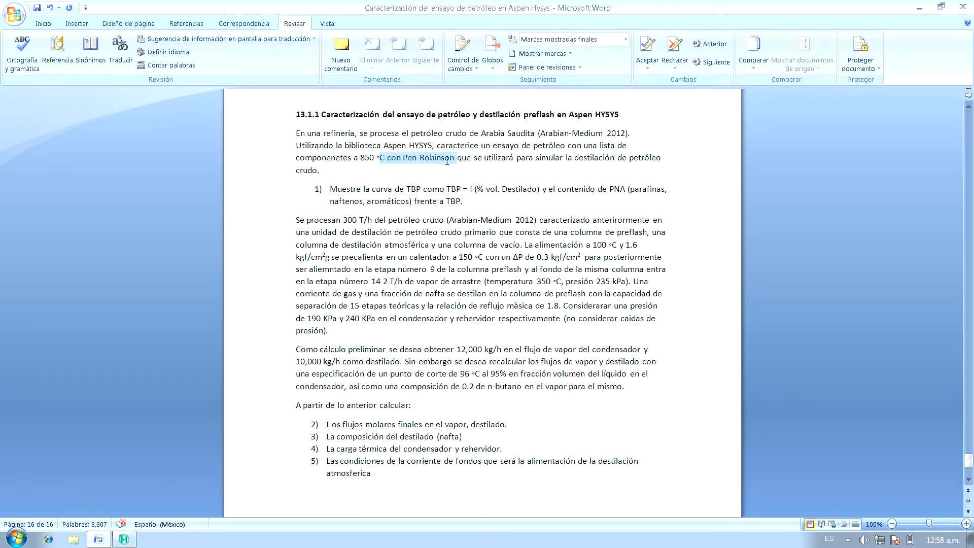
pyautogui.click(452, 177)
pyautogui.click(124, 540)
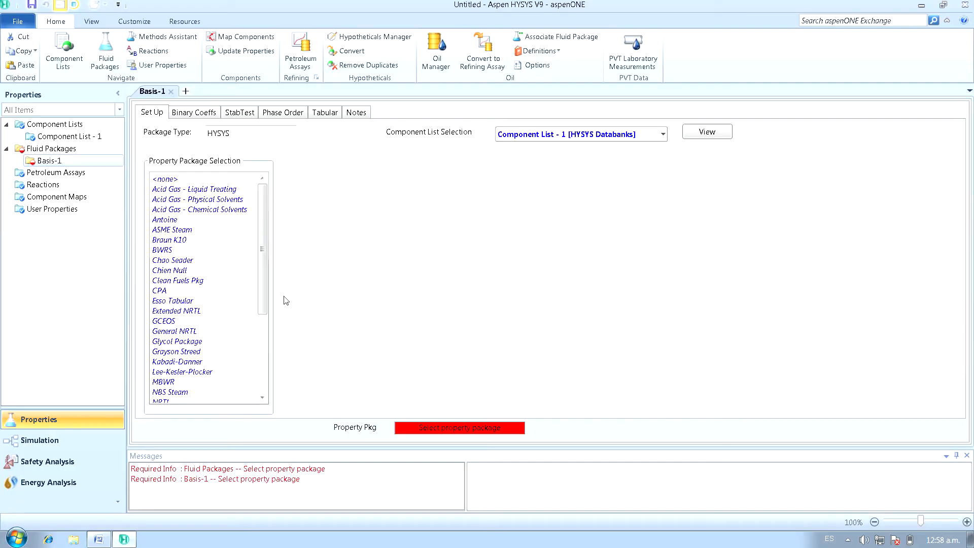
# Look through the available property packages and select Peng-Robinson for the Basis-1 fluid package
pyautogui.scroll(-2, 199, 287)
pyautogui.scroll(-2, 192, 293)
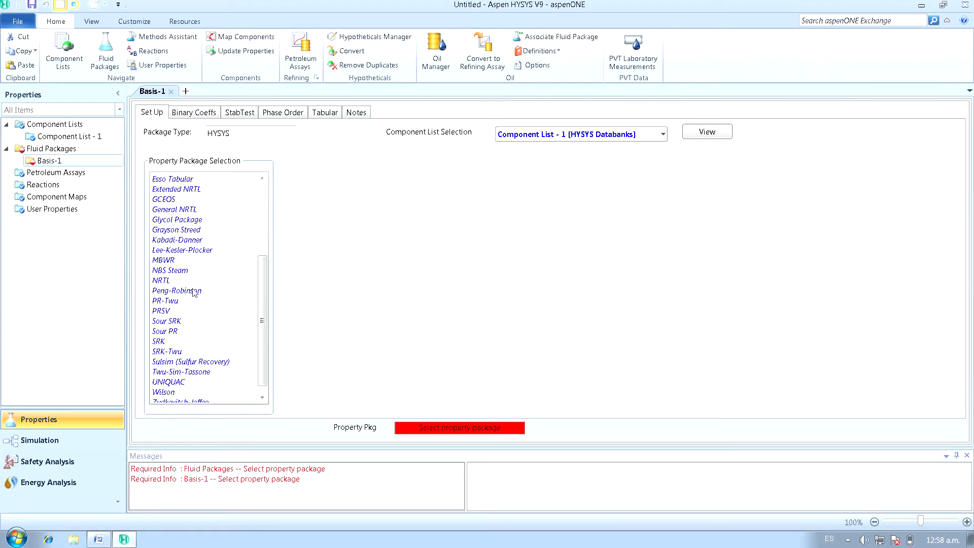
pyautogui.moveTo(261, 315)
pyautogui.mouseDown()
pyautogui.moveTo(261, 233)
pyautogui.moveTo(256, 303)
pyautogui.mouseUp()
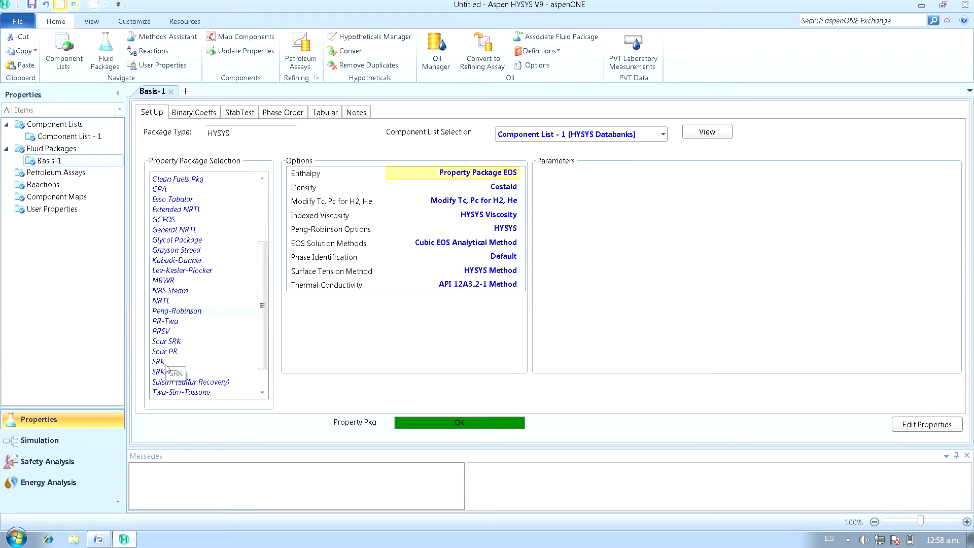
pyautogui.scroll(3, 190, 248)
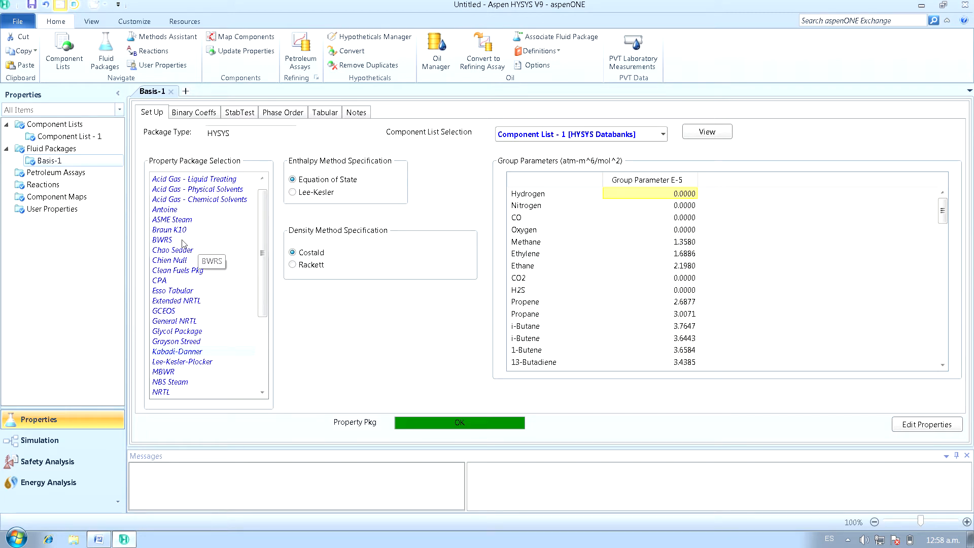
pyautogui.scroll(-1, 194, 290)
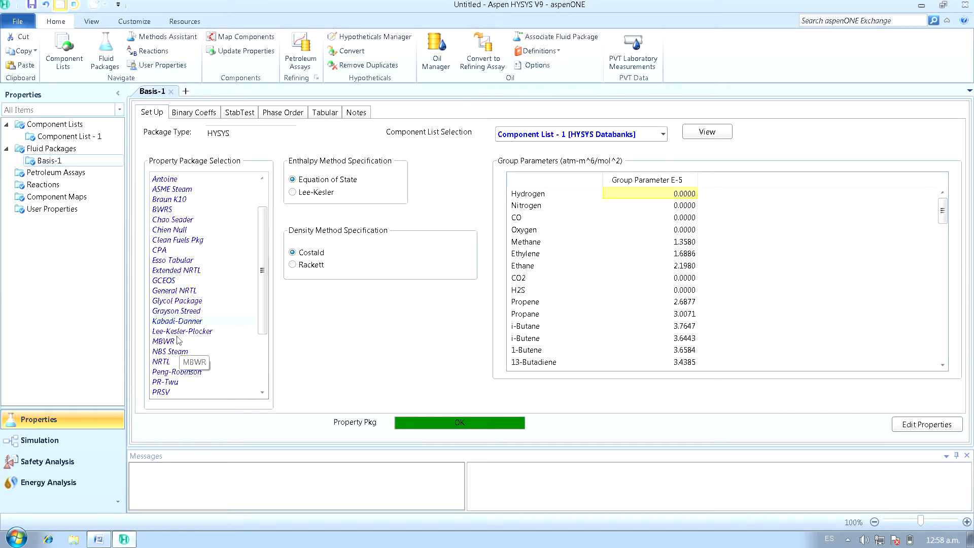
pyautogui.scroll(-1, 180, 355)
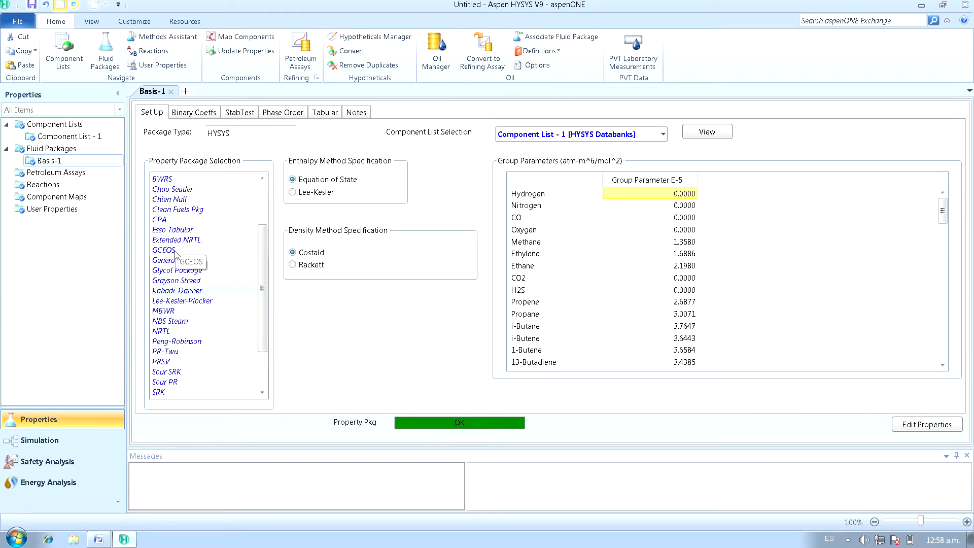
pyautogui.scroll(1, 177, 253)
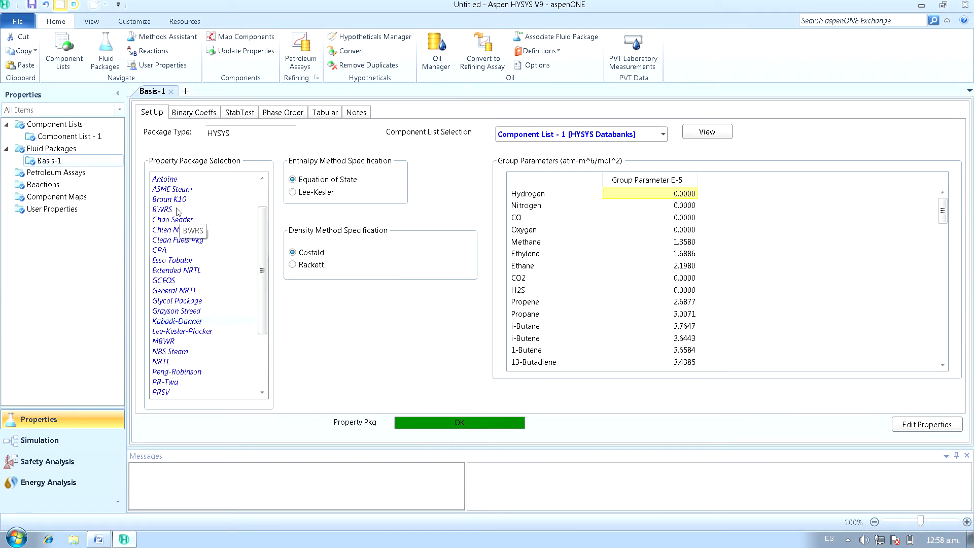
pyautogui.moveTo(262, 305); pyautogui.dragTo(265, 306)
pyautogui.scroll(-2, 244, 319)
pyautogui.click(193, 311)
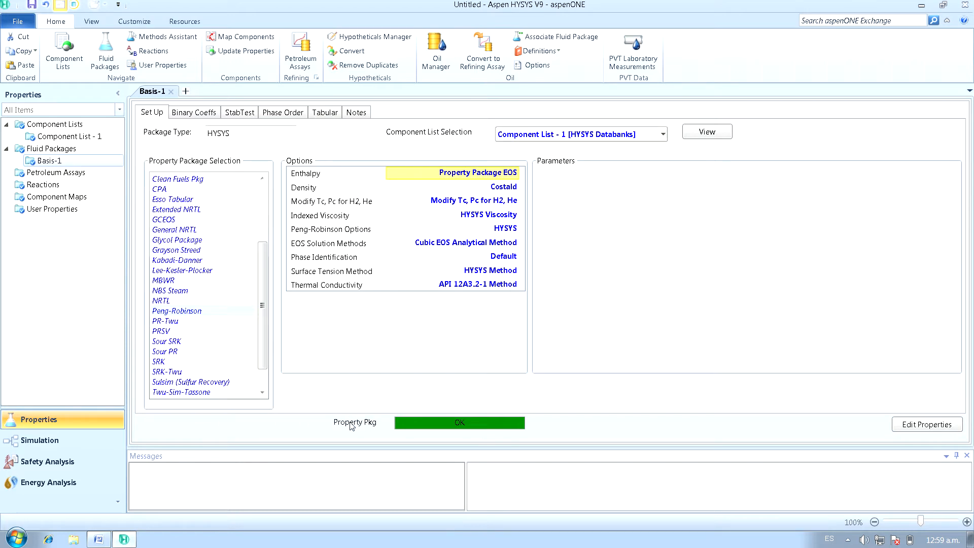
# Start adding a petroleum assay from the assay library
pyautogui.click(55, 173)
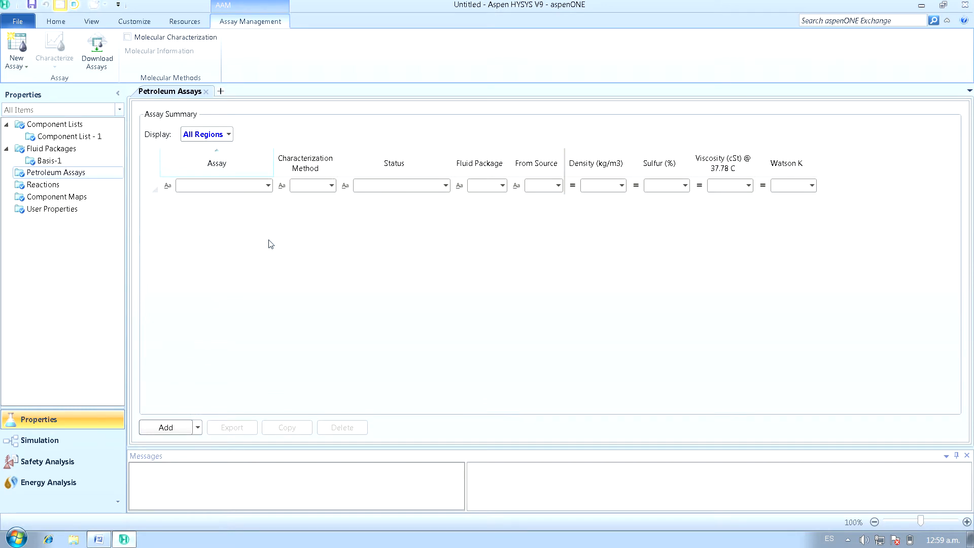
pyautogui.click(182, 429)
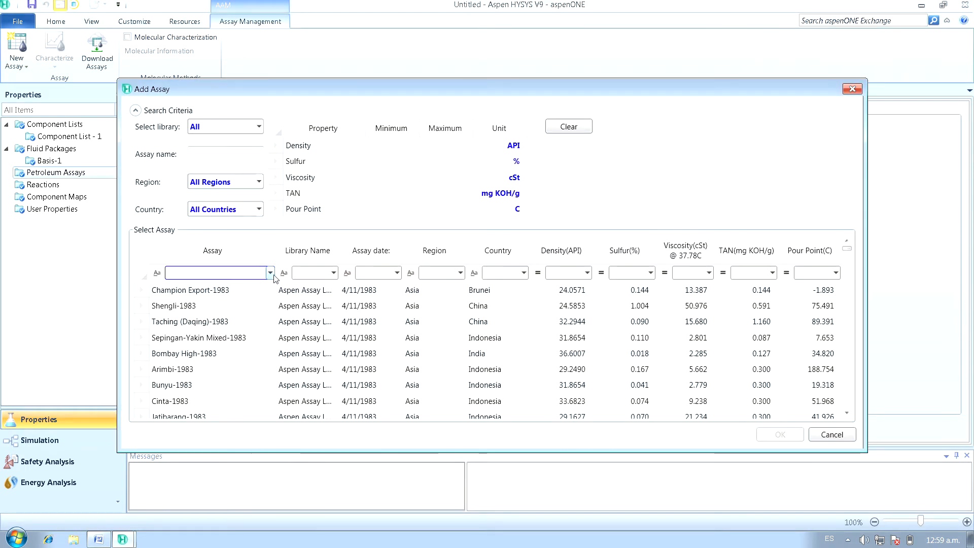
pyautogui.moveTo(640, 88); pyautogui.dragTo(638, 75)
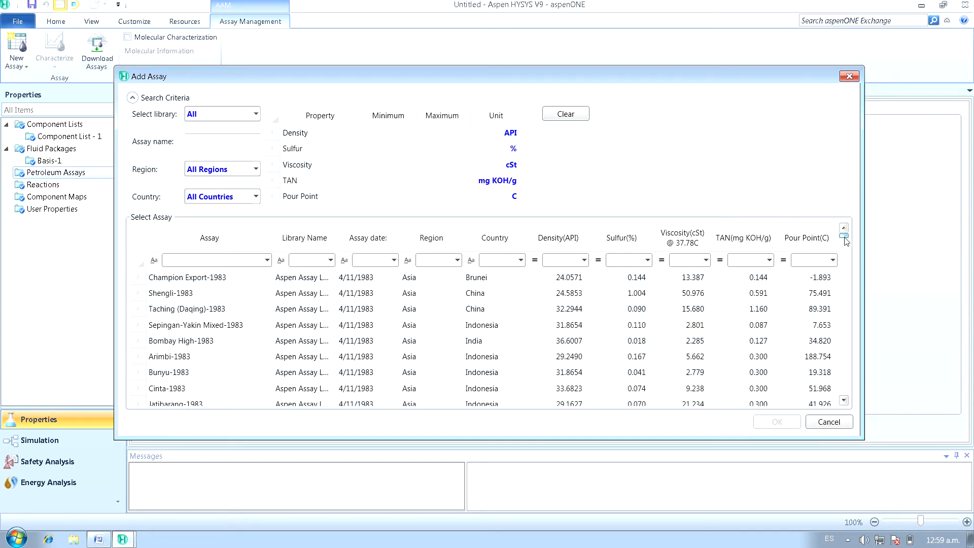
# Browse the library's list of crude assays, examining their names, dates, regions and countries
pyautogui.moveTo(846, 241); pyautogui.dragTo(838, 303)
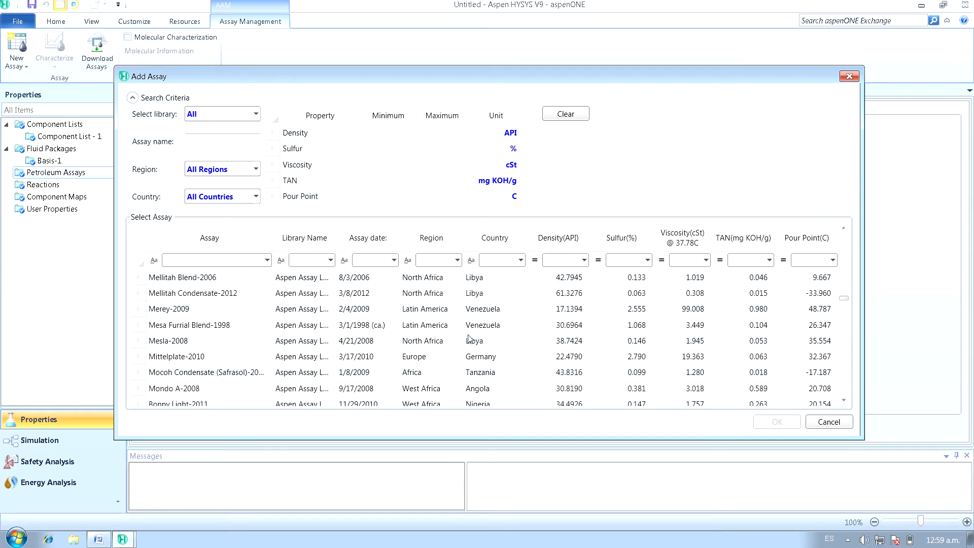
pyautogui.scroll(-2, 381, 341)
pyautogui.scroll(-6, 381, 341)
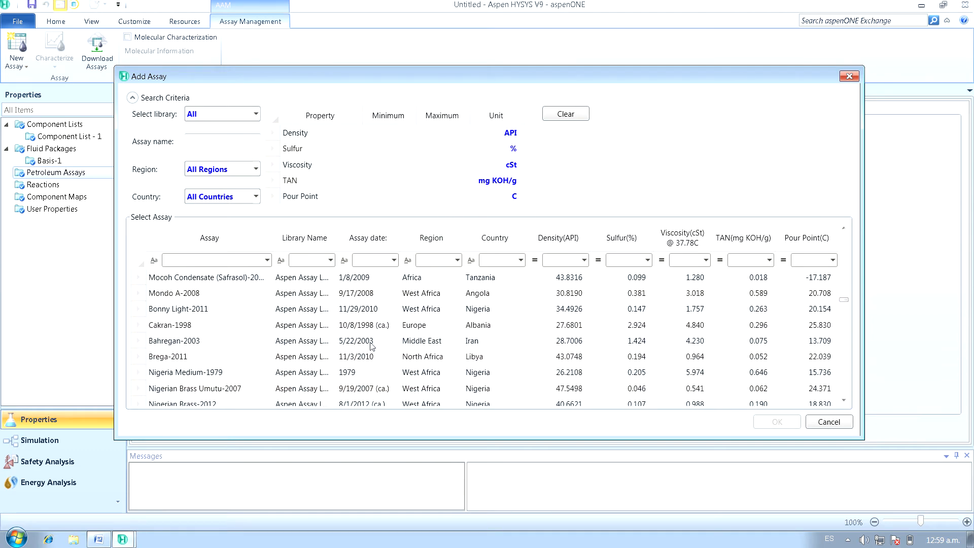
pyautogui.scroll(-1, 373, 346)
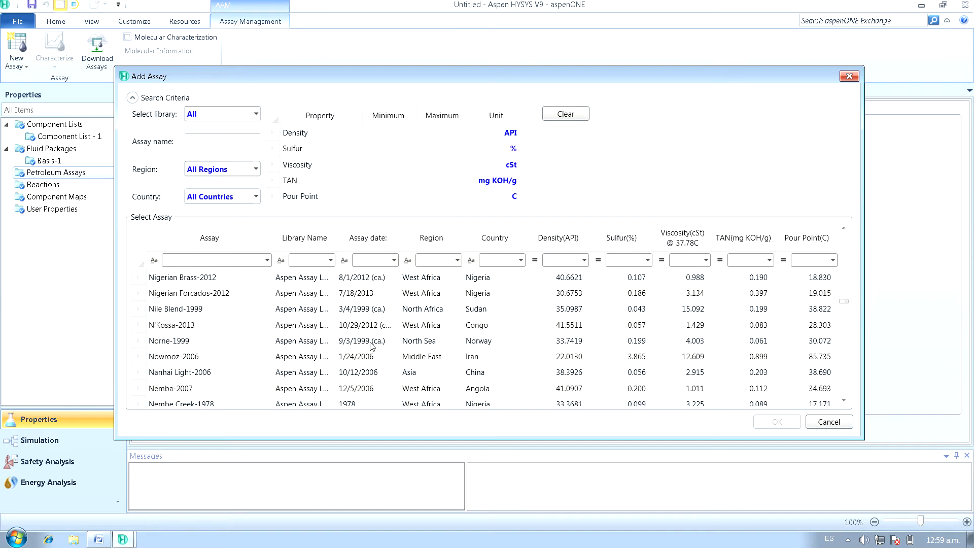
pyautogui.moveTo(843, 306); pyautogui.dragTo(844, 322)
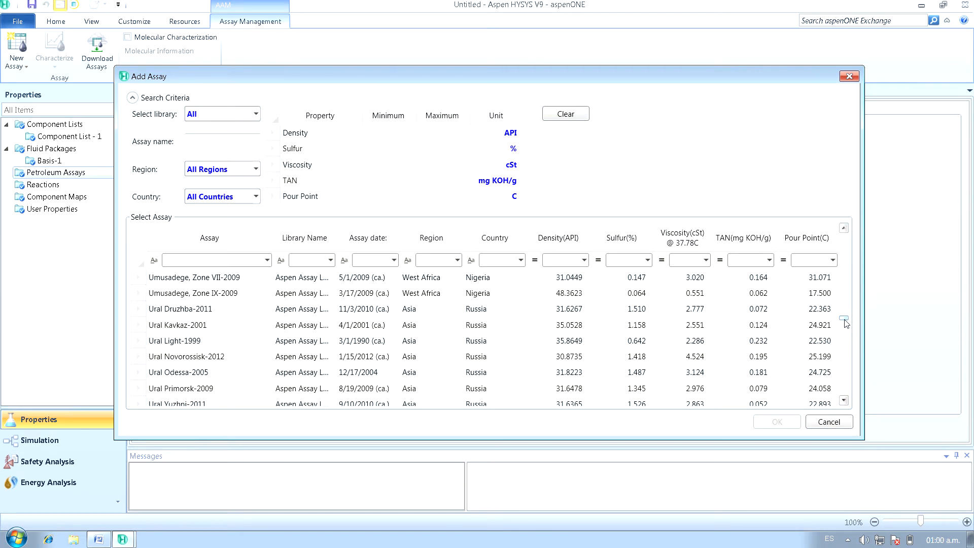
pyautogui.scroll(2, 372, 349)
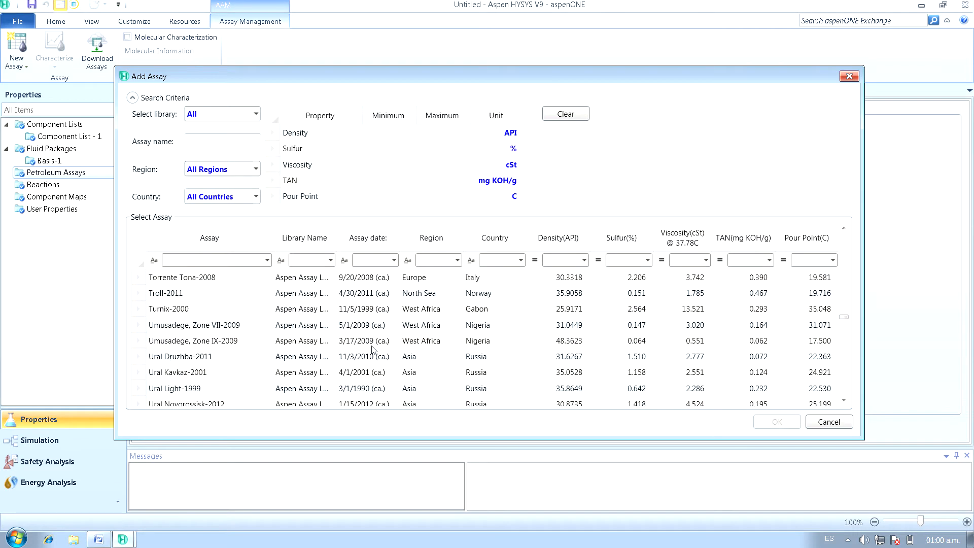
pyautogui.scroll(10, 372, 349)
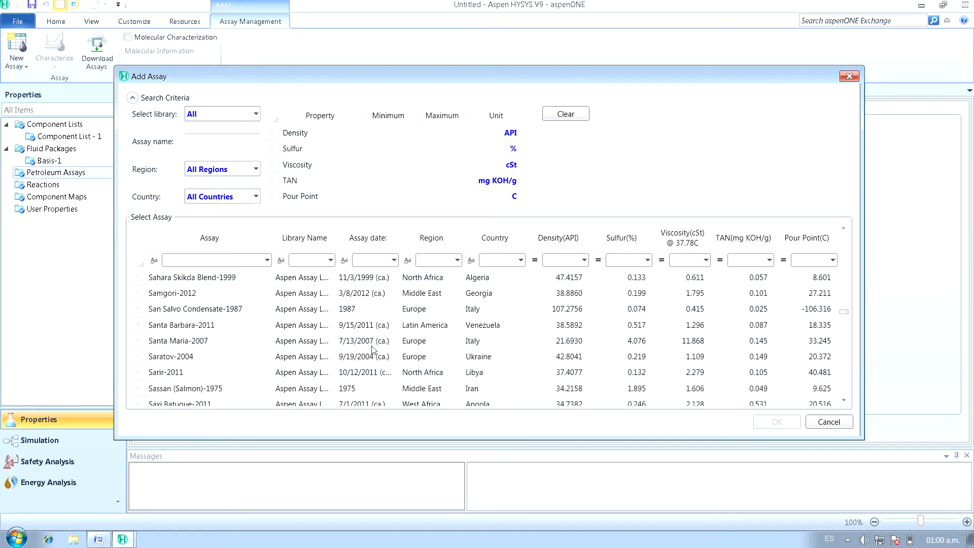
pyautogui.scroll(10, 372, 349)
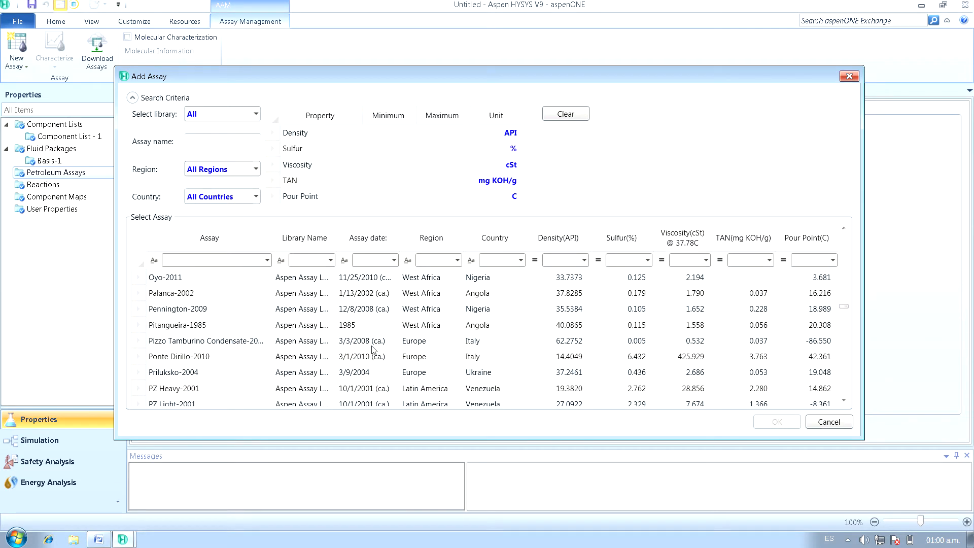
pyautogui.scroll(8, 372, 348)
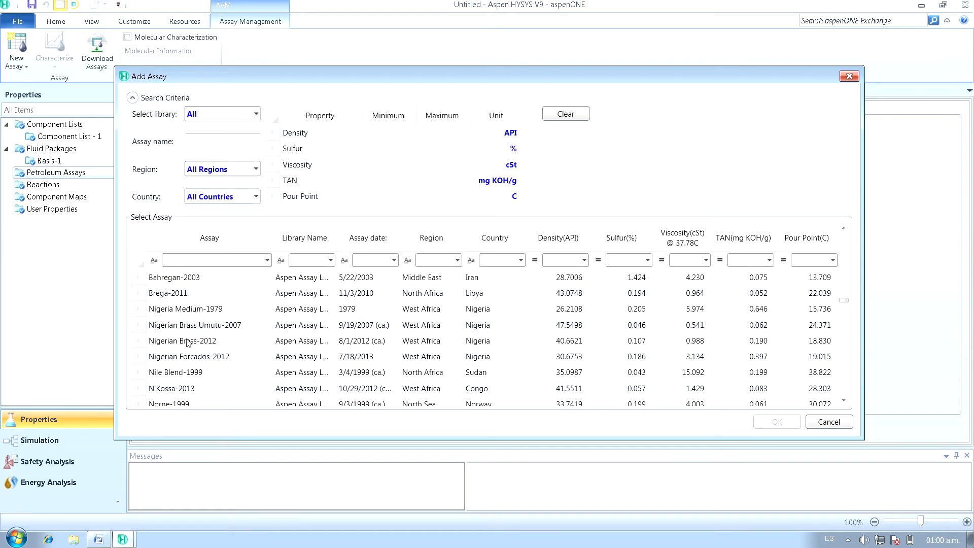
pyautogui.scroll(-2, 209, 349)
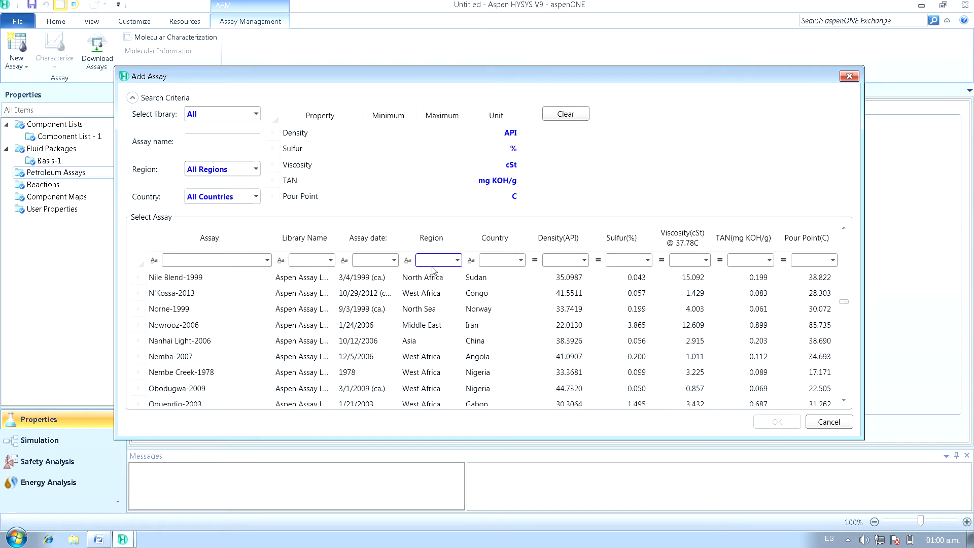
# Filter the library assays by the country mexico
pyautogui.click(501, 262)
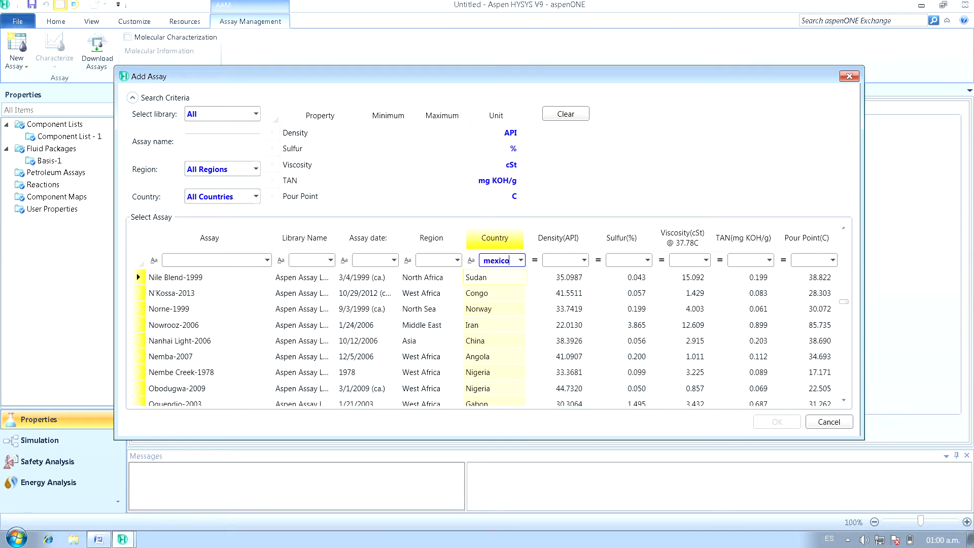
pyautogui.write('mexico')
pyautogui.press('Return')
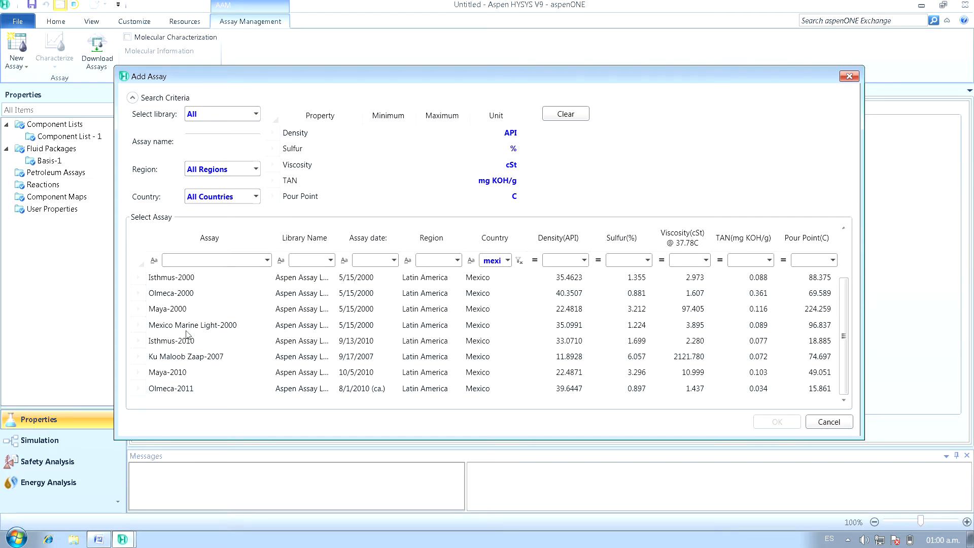
# Compare the Olmeca-2000 and Olmeca-2011 assay entries in the filtered list
pyautogui.click(176, 391)
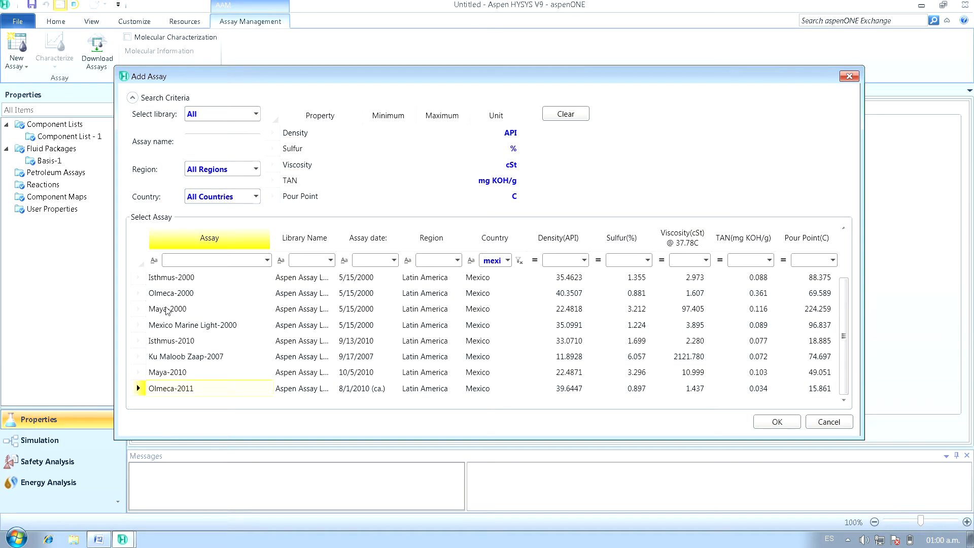
pyautogui.click(173, 294)
pyautogui.click(180, 391)
pyautogui.click(178, 298)
pyautogui.click(181, 388)
pyautogui.click(183, 295)
pyautogui.click(186, 388)
pyautogui.click(186, 292)
pyautogui.click(182, 387)
pyautogui.click(184, 294)
pyautogui.click(181, 390)
pyautogui.click(183, 297)
pyautogui.click(187, 389)
pyautogui.click(187, 296)
pyautogui.click(184, 385)
pyautogui.click(187, 294)
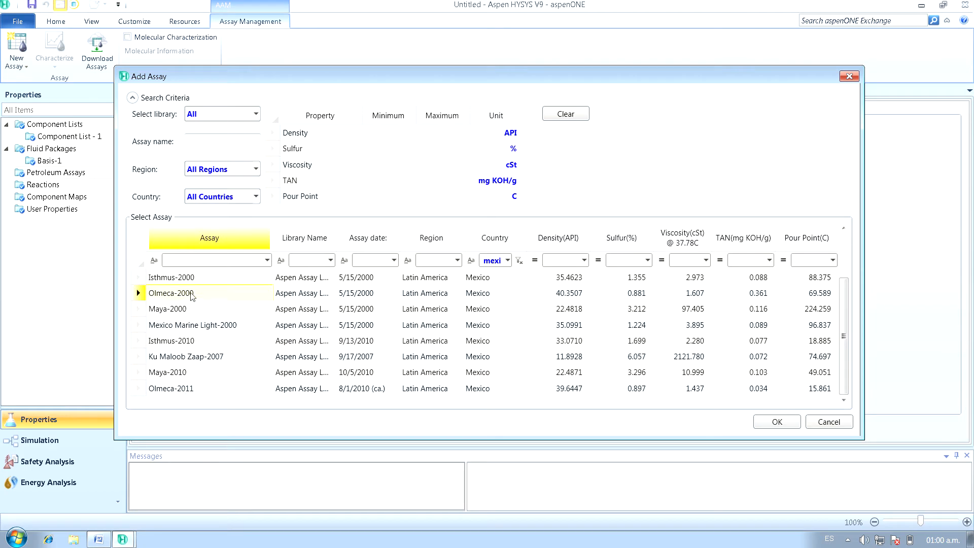
pyautogui.click(189, 389)
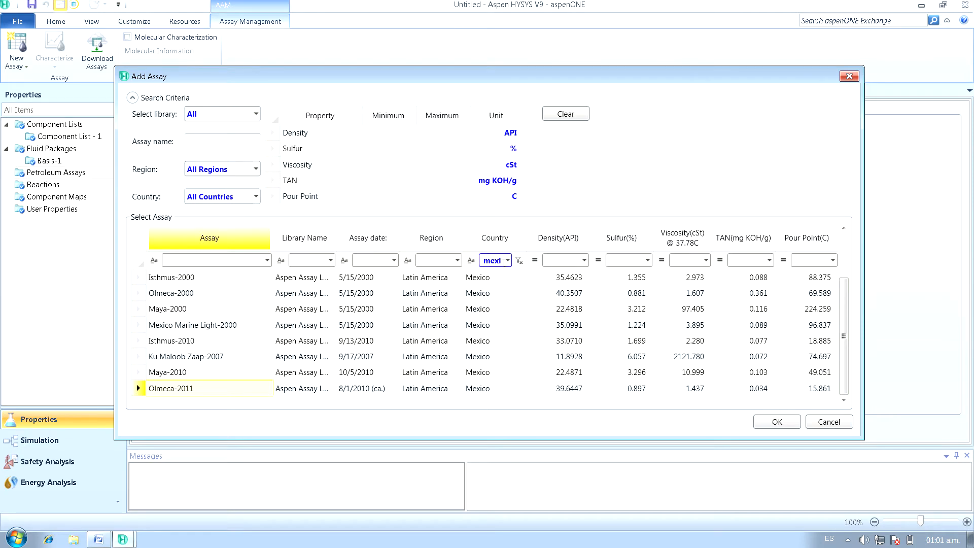
# Check the Word problem statement for the required crude's country and assay name, and return to Aspen HYSYS
pyautogui.click(99, 539)
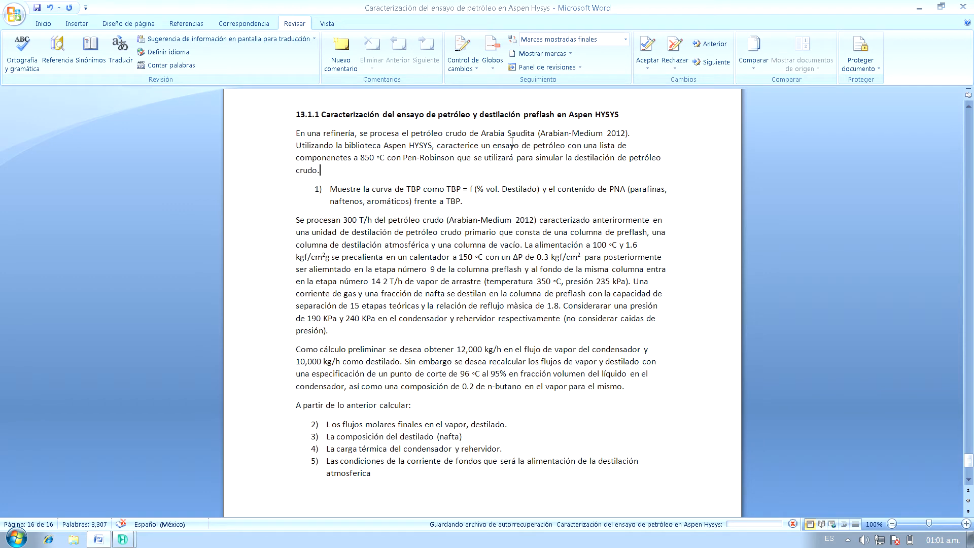
pyautogui.moveTo(492, 138)
pyautogui.mouseDown()
pyautogui.moveTo(630, 137)
pyautogui.moveTo(481, 136)
pyautogui.mouseUp()
pyautogui.click(632, 139)
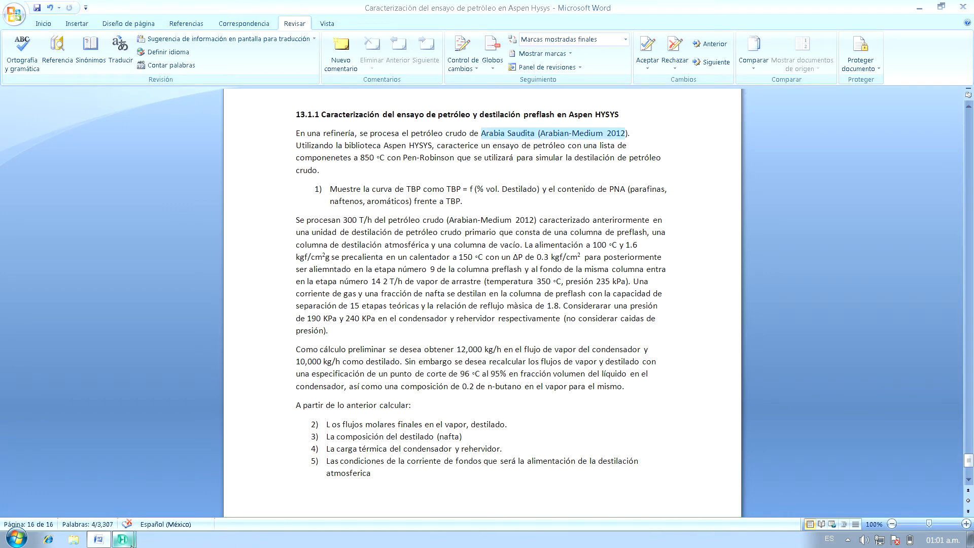
pyautogui.moveTo(119, 540)
pyautogui.click(153, 490)
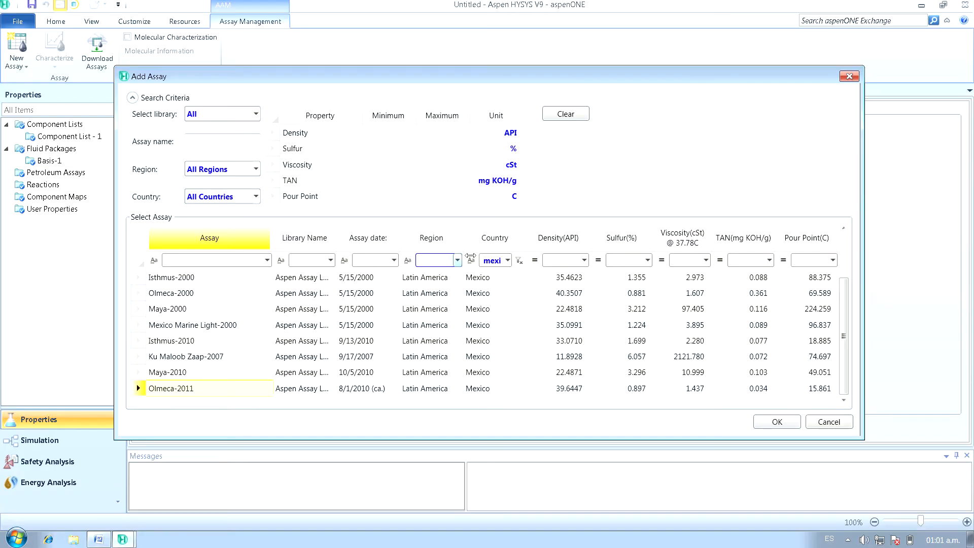
# Filter the library assays by country with "sau" and add the Arabian Medium-2012 assay
pyautogui.click(504, 259)
pyautogui.write('sau')
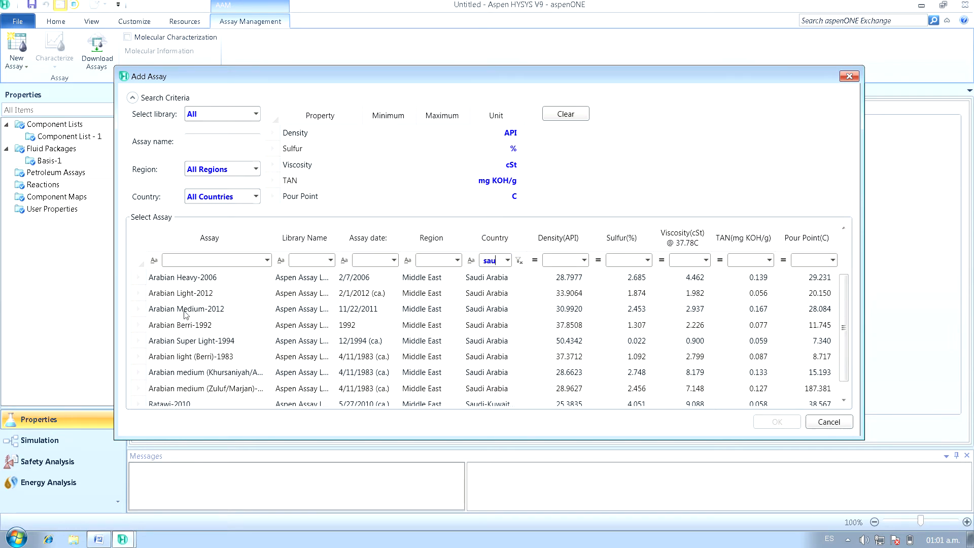
pyautogui.click(206, 310)
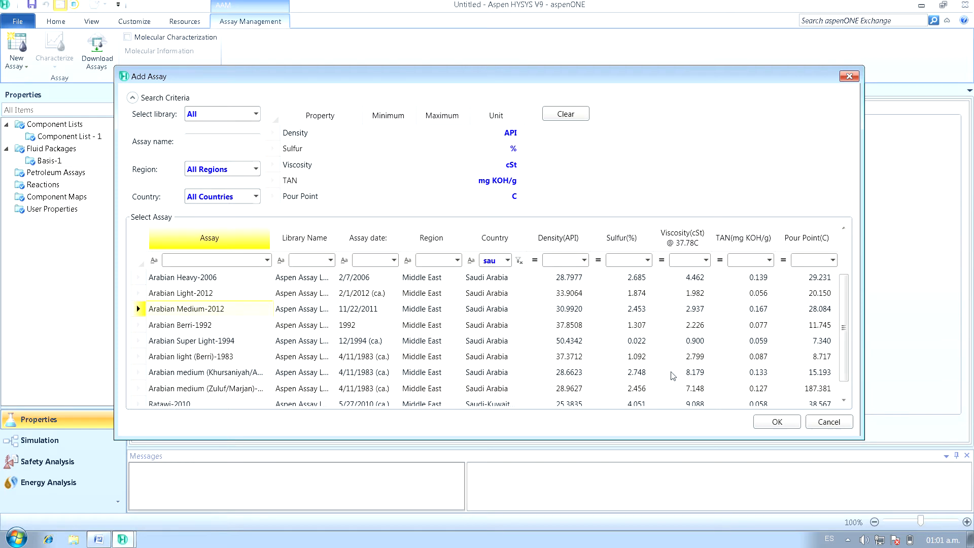
pyautogui.click(798, 427)
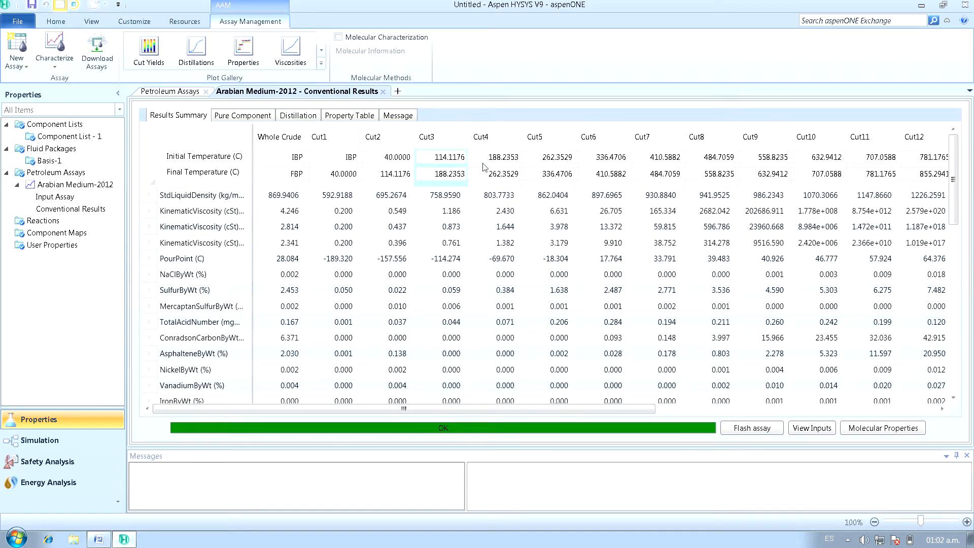
# Examine the Arabian Medium-2012 results summary across all cuts and the pure component composition with its basis options
pyautogui.moveTo(634, 407); pyautogui.dragTo(954, 400)
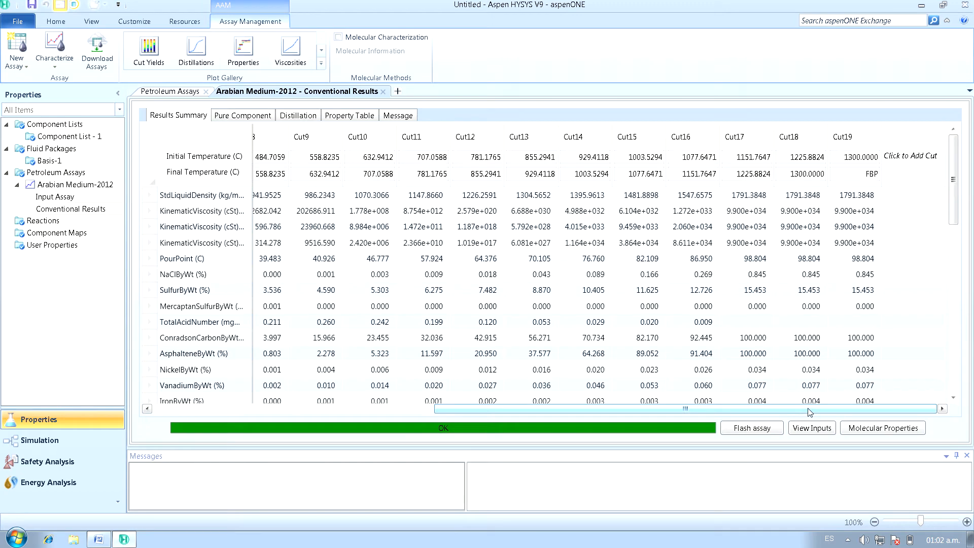
pyautogui.moveTo(838, 410); pyautogui.dragTo(388, 414)
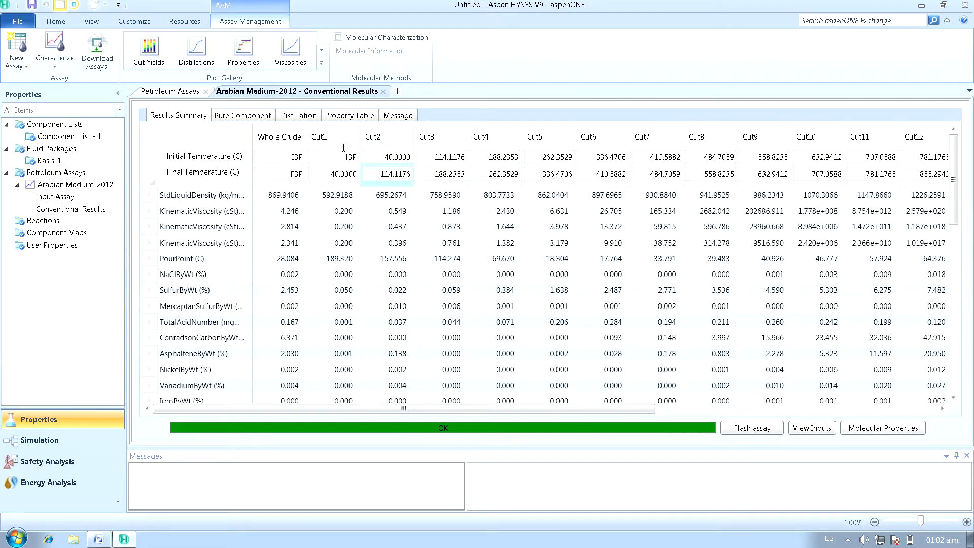
pyautogui.click(242, 116)
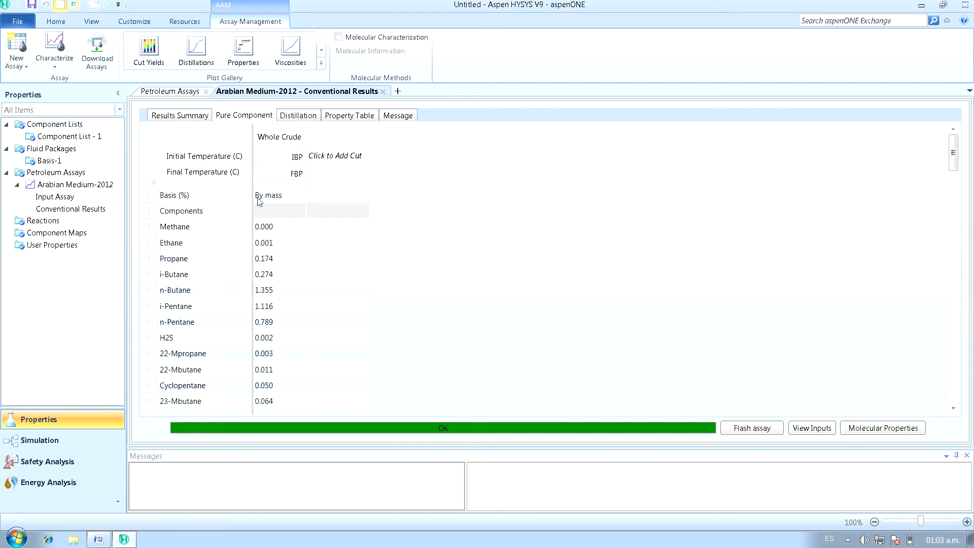
pyautogui.click(271, 201)
pyautogui.click(298, 197)
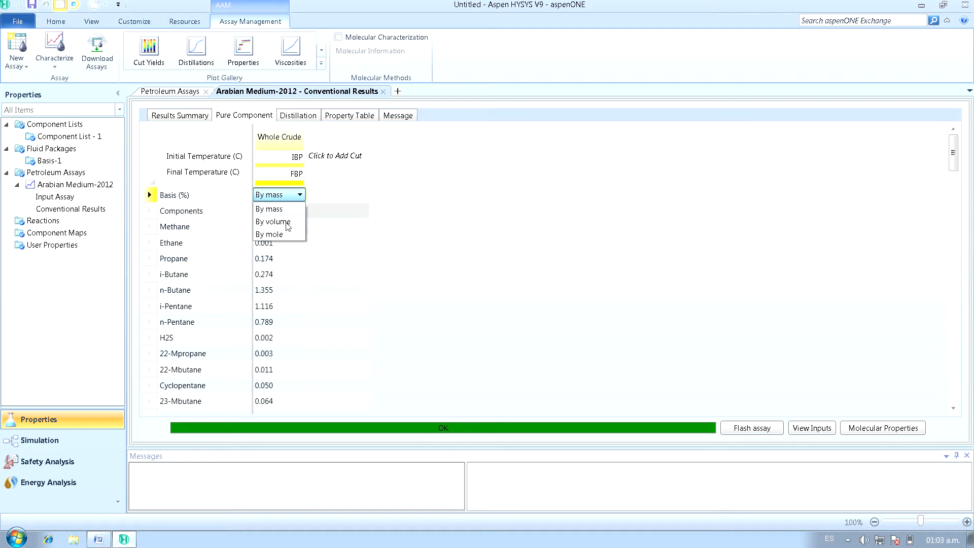
pyautogui.click(386, 192)
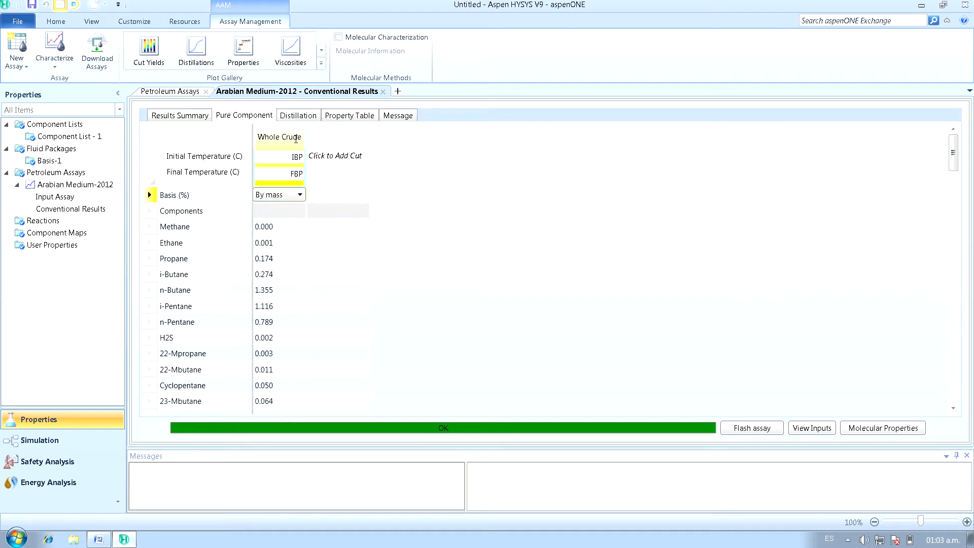
# Examine the whole crude's distillation data, the available curve types and the property table by component
pyautogui.click(286, 116)
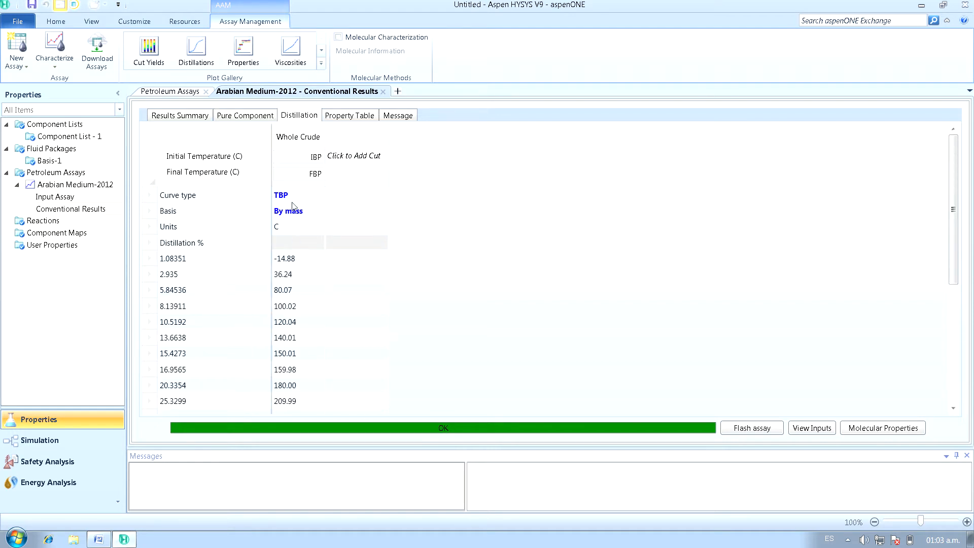
pyautogui.click(293, 197)
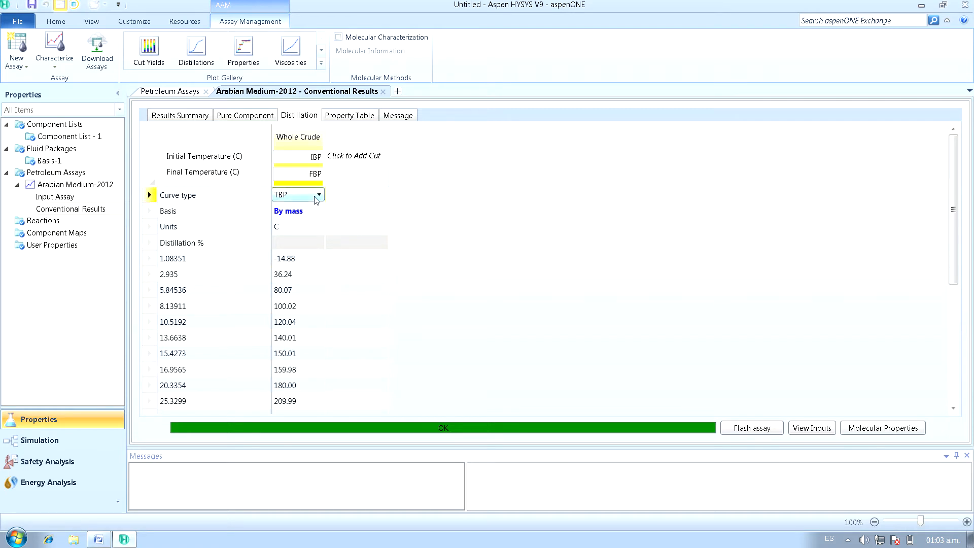
pyautogui.click(313, 199)
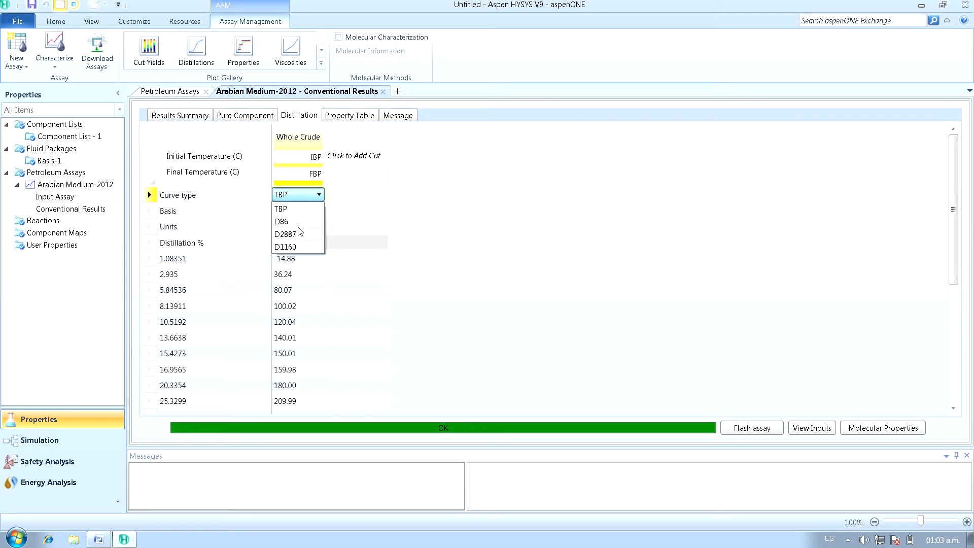
pyautogui.click(319, 195)
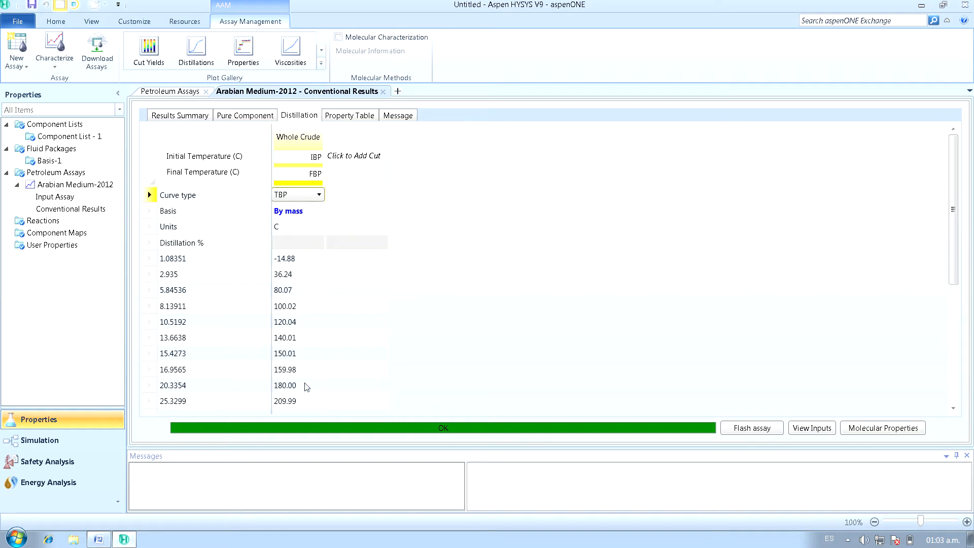
pyautogui.click(345, 117)
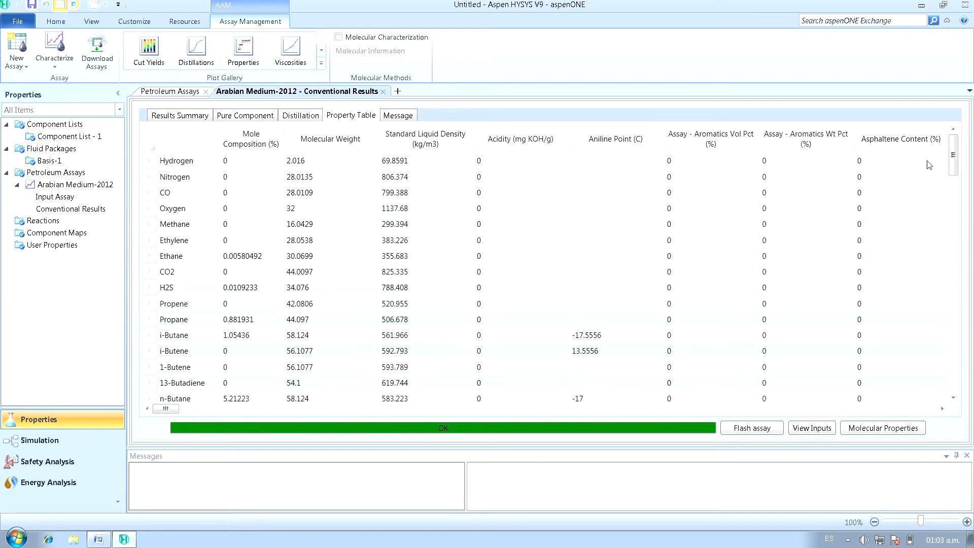
pyautogui.moveTo(950, 163)
pyautogui.mouseDown()
pyautogui.moveTo(947, 316)
pyautogui.moveTo(960, 378)
pyautogui.moveTo(959, 173)
pyautogui.mouseUp()
# Check the Word problem statement for the assay curves that have to be shown
pyautogui.click(99, 539)
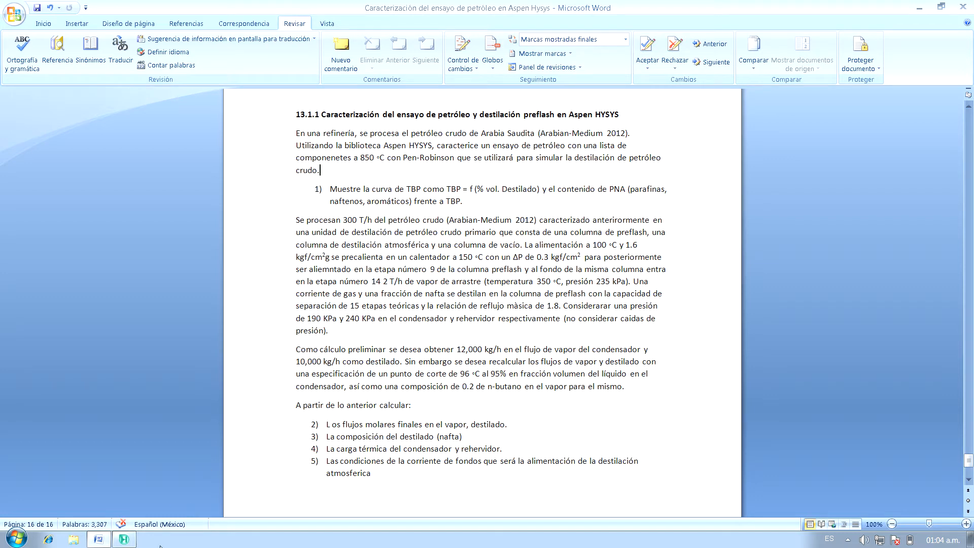
pyautogui.moveTo(130, 542)
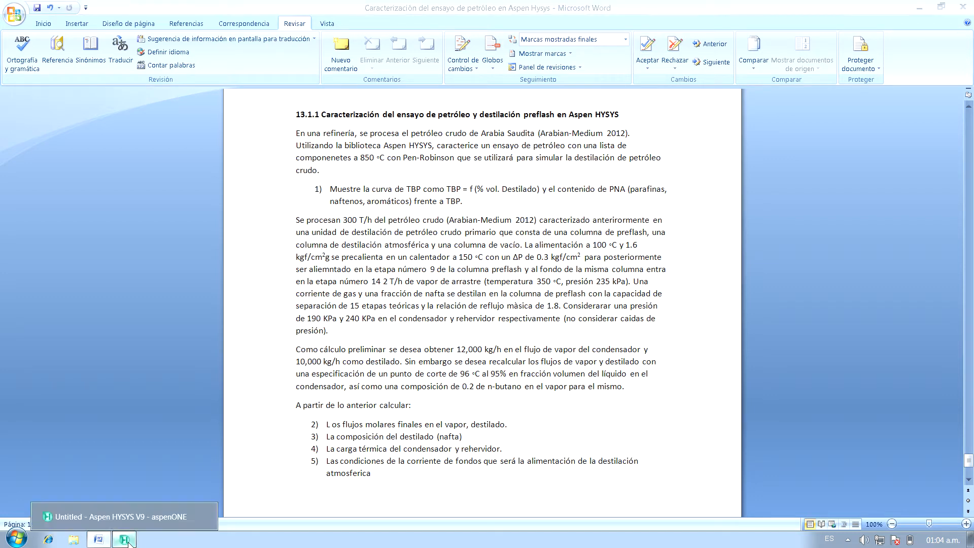
# Switch to Aspen HYSYS and create a distillation plot of the Arabian Medium-2012 whole crude
pyautogui.click(129, 542)
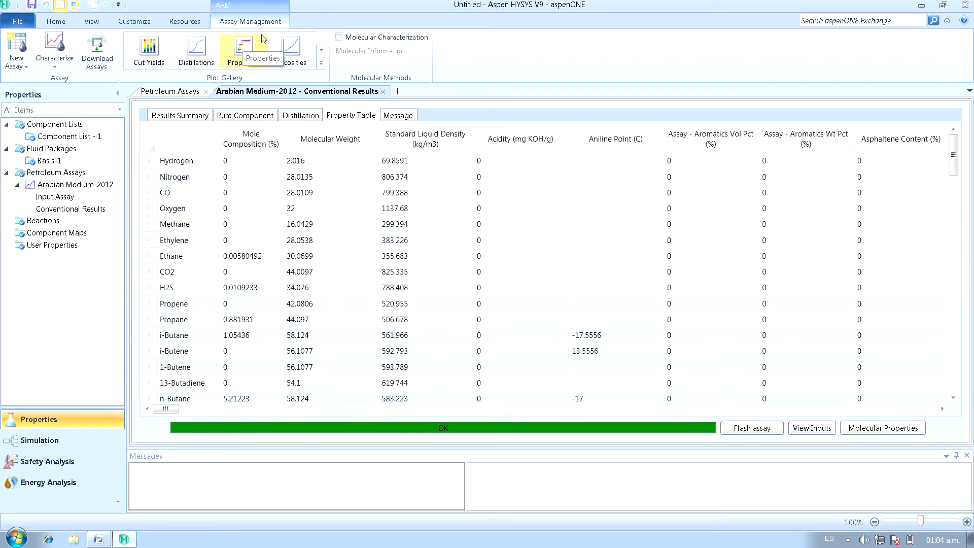
pyautogui.click(321, 51)
pyautogui.click(322, 39)
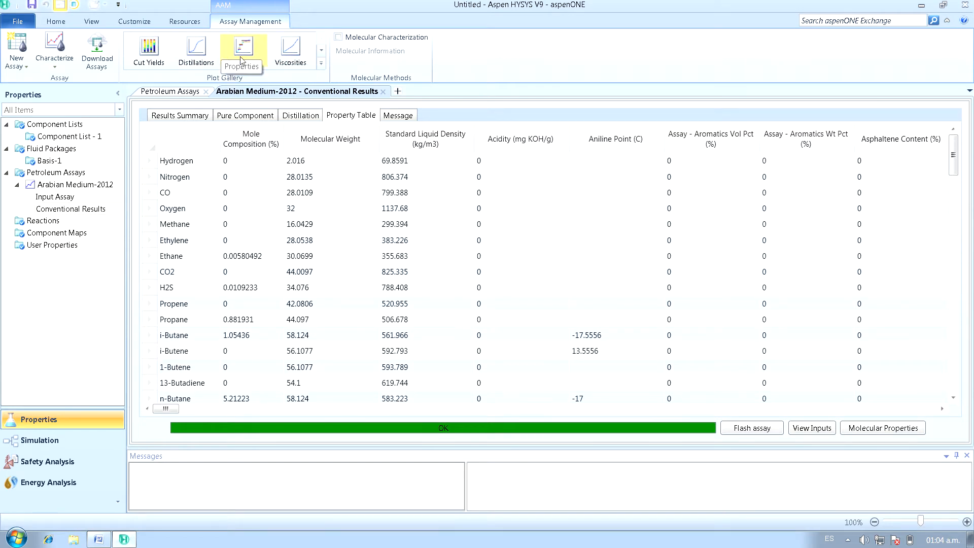
pyautogui.click(206, 63)
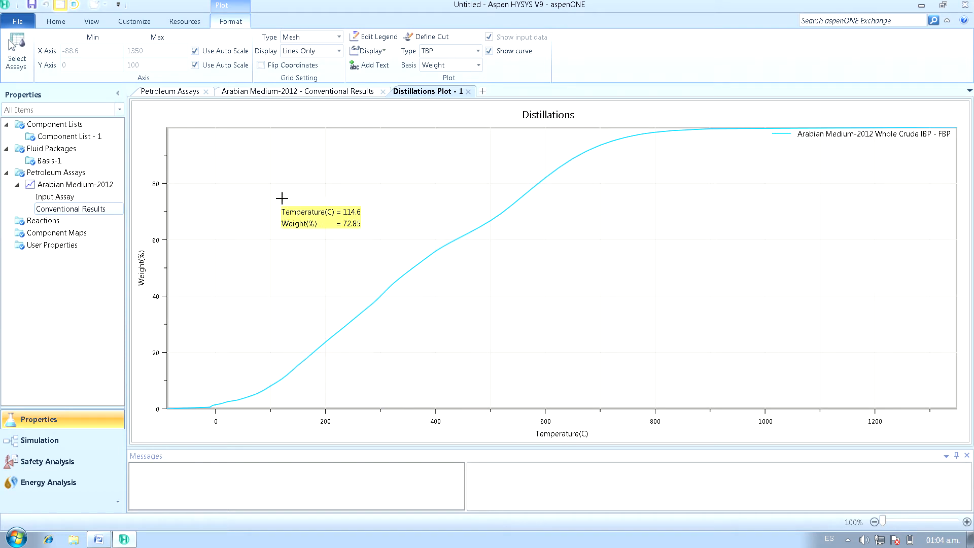
# Format the TBP distillation plot with flipped coordinates, Volume basis and Lines&Markers display
pyautogui.click(261, 65)
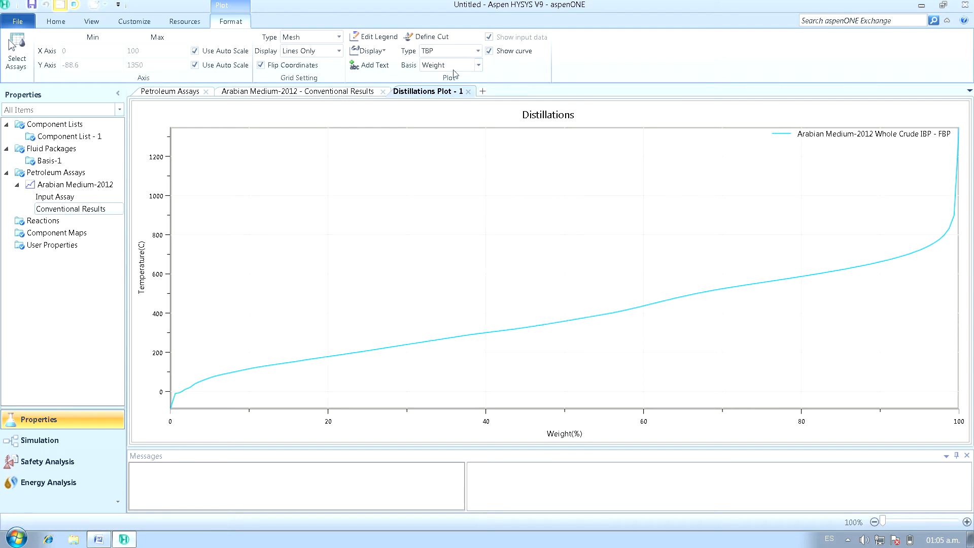
pyautogui.click(478, 67)
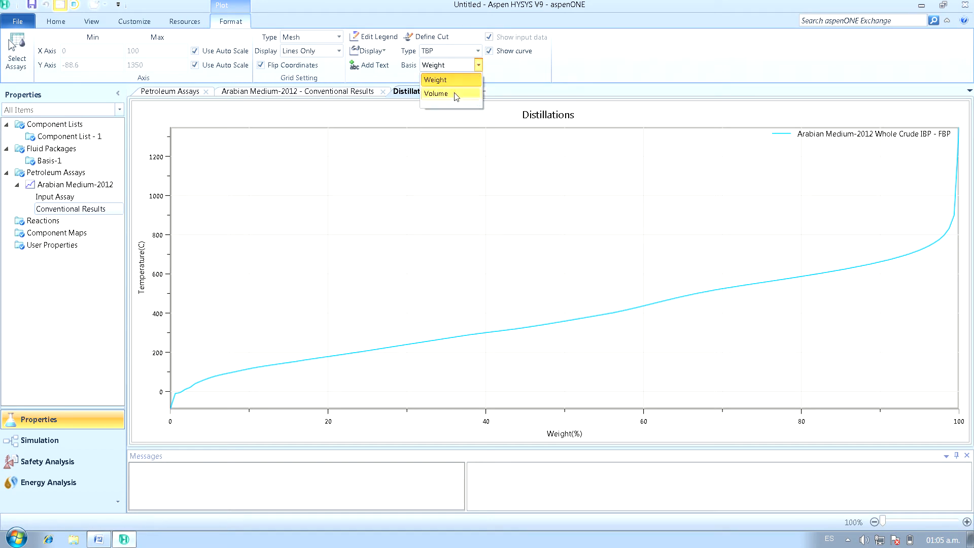
pyautogui.click(456, 94)
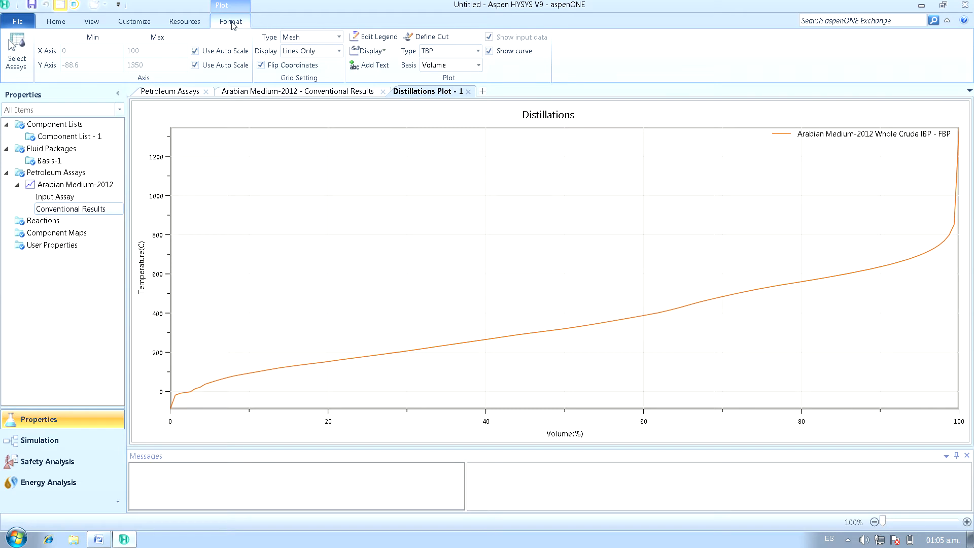
pyautogui.click(339, 51)
pyautogui.click(331, 65)
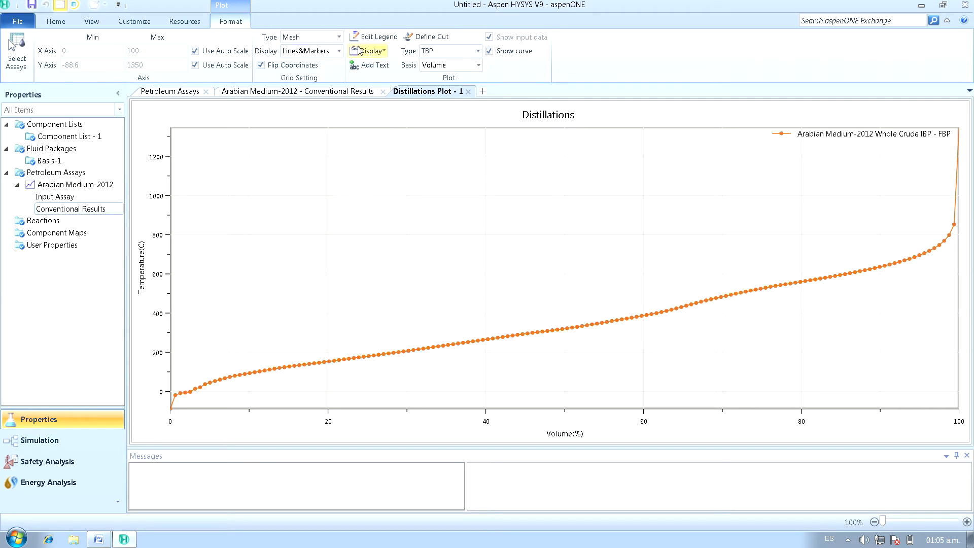
# Place the plot legend at Top|Centre inside the graph with font size 10 and colour the whole crude curve teal
pyautogui.click(389, 40)
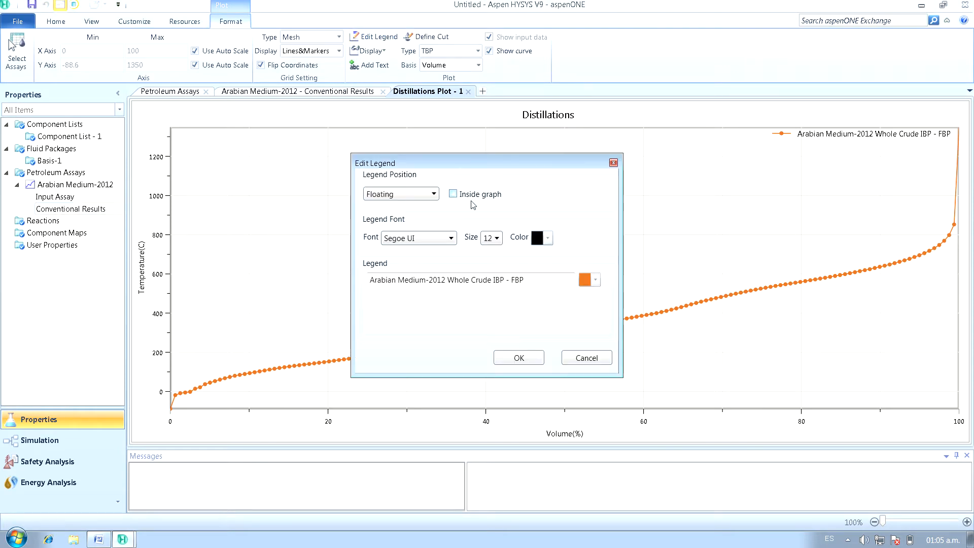
pyautogui.click(435, 194)
pyautogui.click(400, 234)
pyautogui.click(496, 239)
pyautogui.click(488, 253)
pyautogui.click(595, 280)
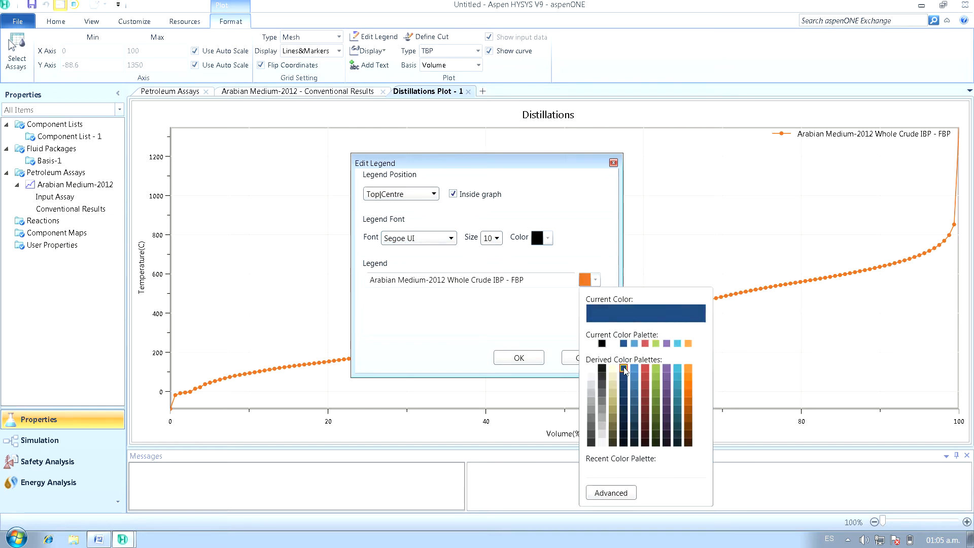
pyautogui.click(677, 393)
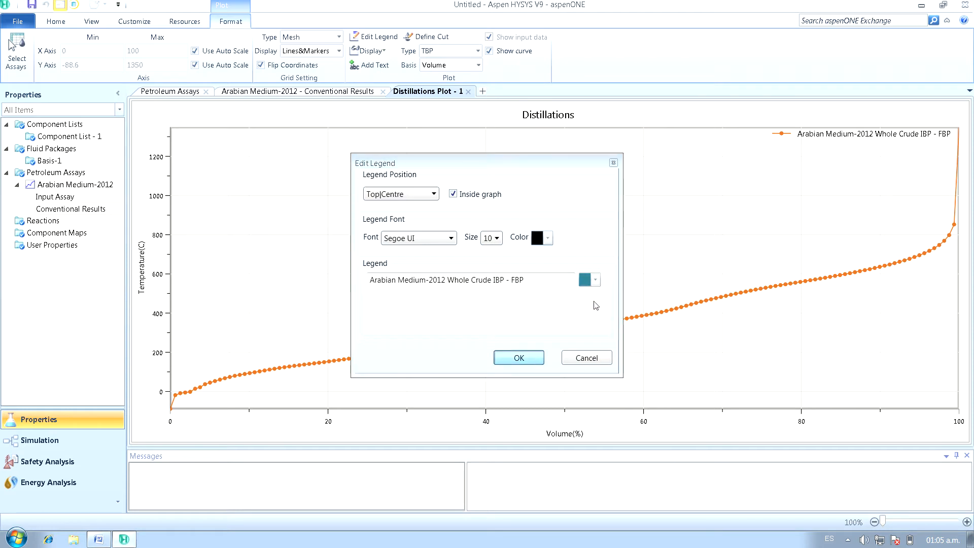
pyautogui.press('Return')
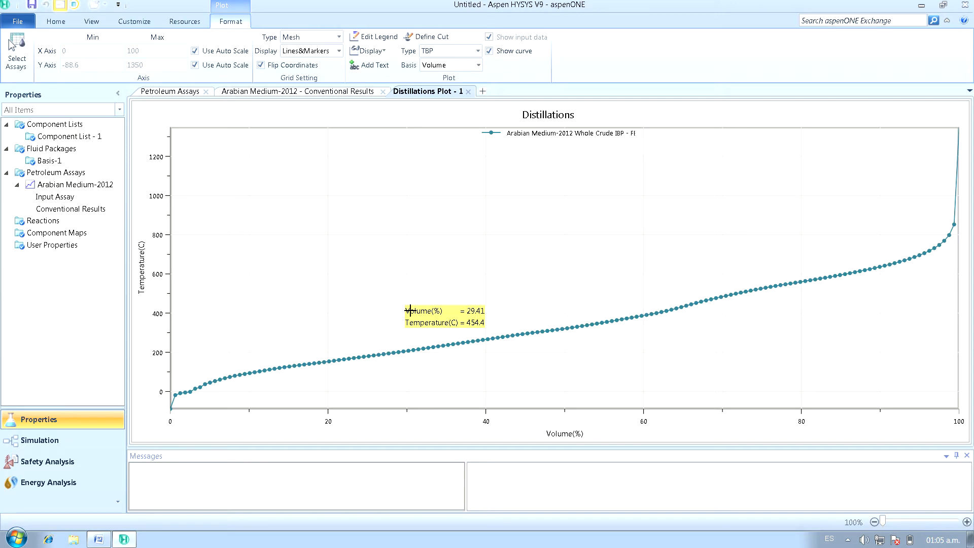
# Check the required curves in the Word problem statement and create the PNA plot from the Arabian Medium-2012 input assay in Aspen HYSYS
pyautogui.click(99, 539)
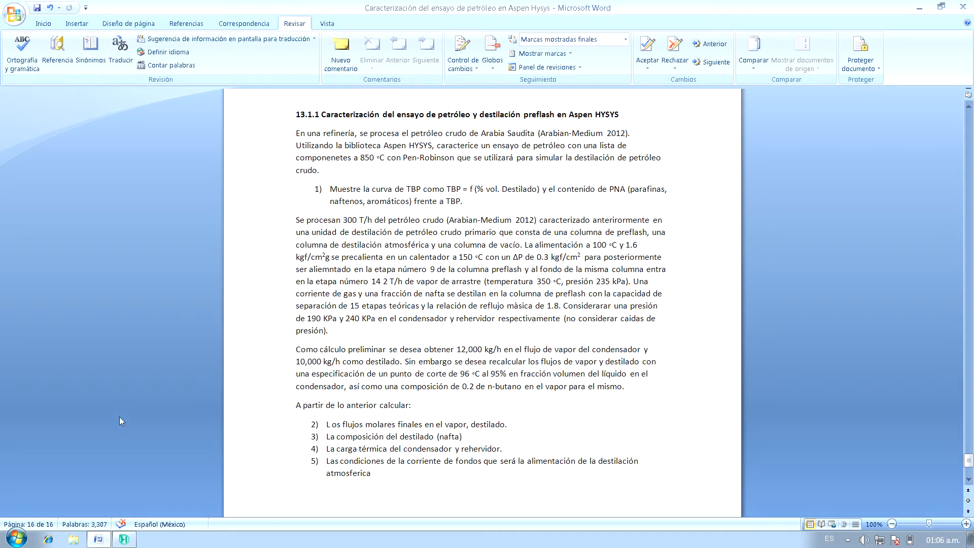
pyautogui.click(124, 538)
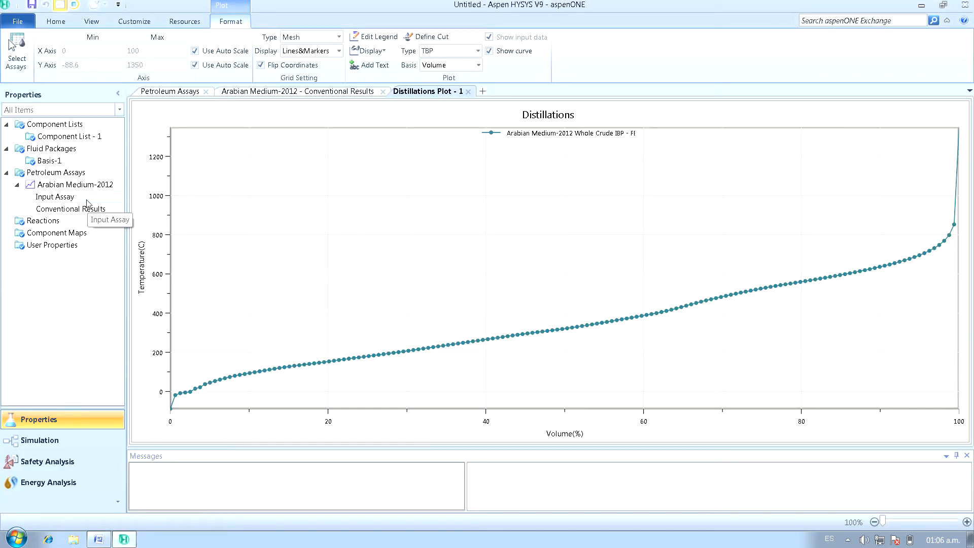
pyautogui.doubleClick(59, 199)
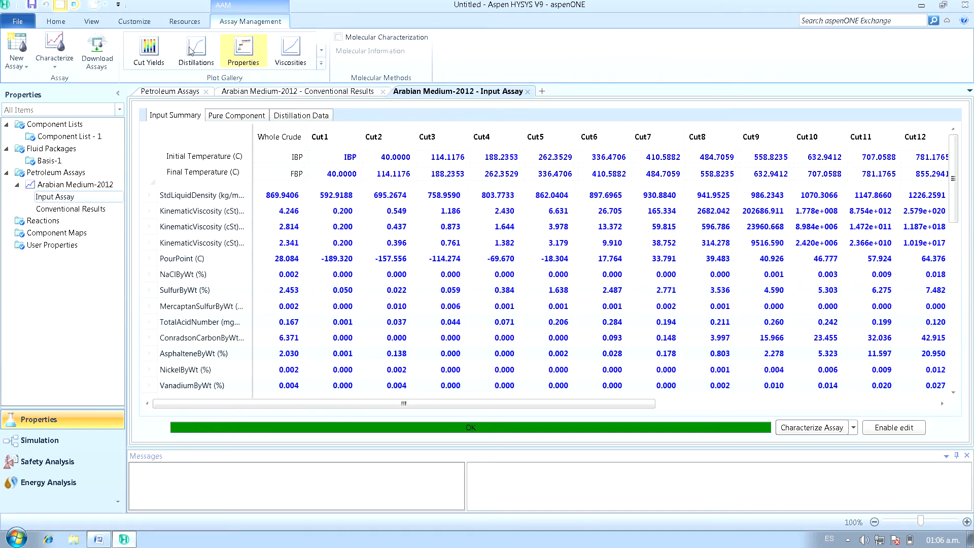
pyautogui.click(321, 52)
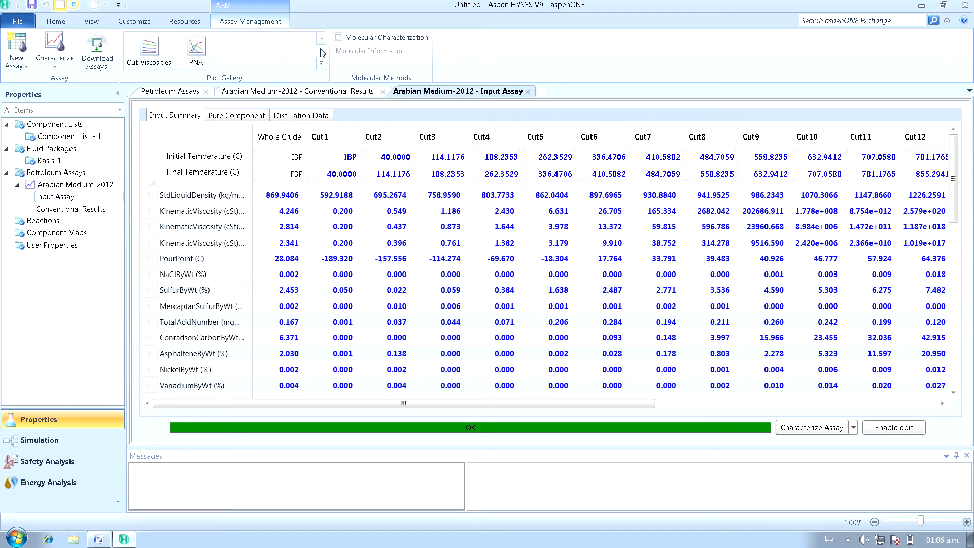
pyautogui.click(197, 49)
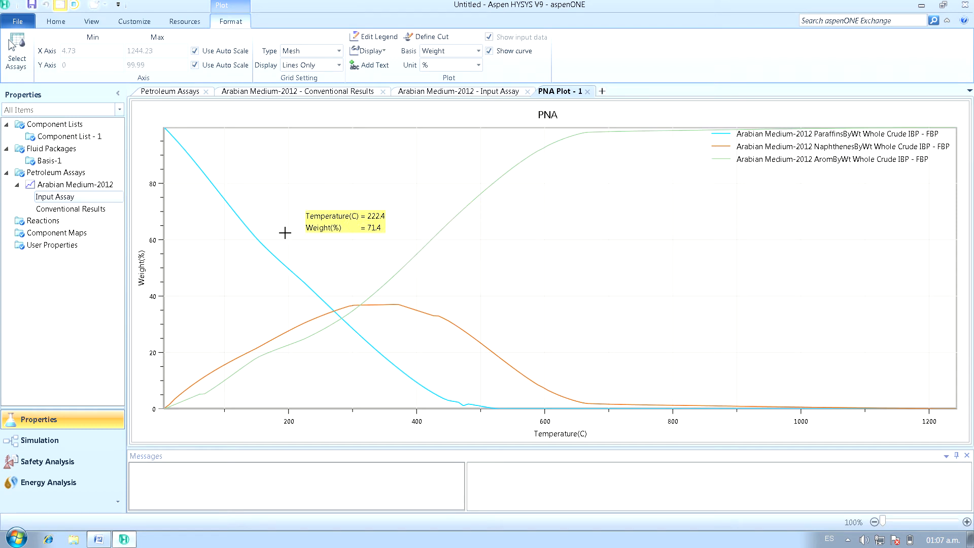
# Examine the Word problem statement for the crude flow rate, feed temperature and pressure, and preheater conditions, comparing the requested curves with the PNA plot
pyautogui.click(99, 539)
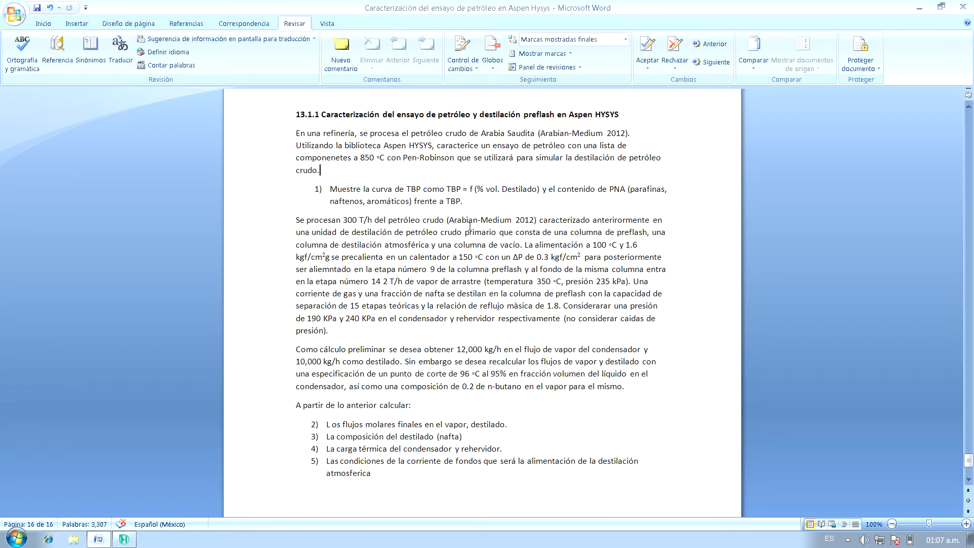
pyautogui.click(123, 539)
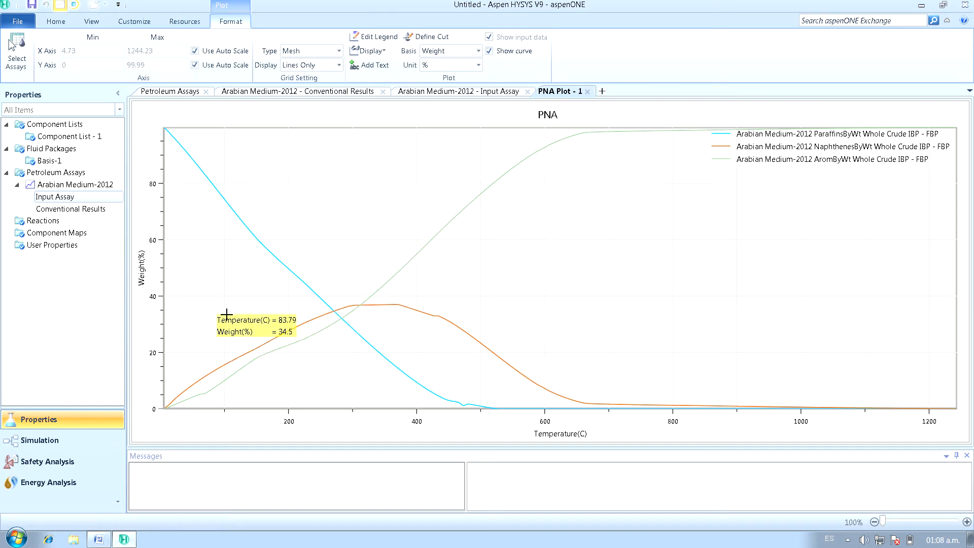
pyautogui.click(99, 540)
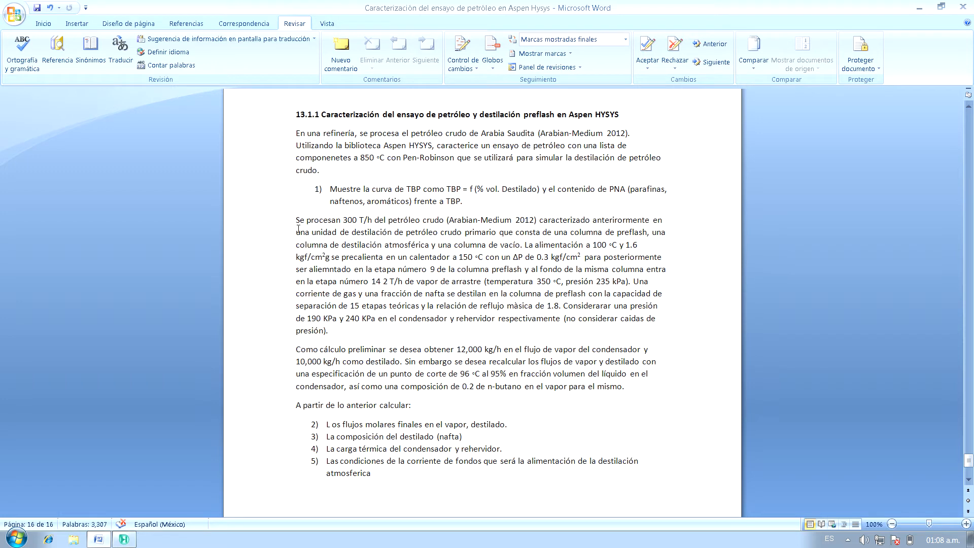
pyautogui.moveTo(302, 226); pyautogui.dragTo(423, 220)
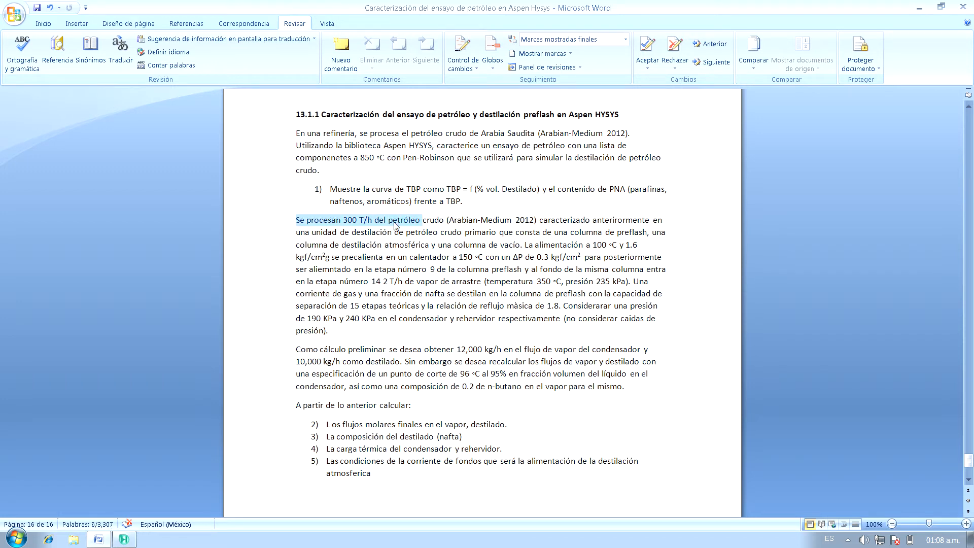
pyautogui.click(393, 220)
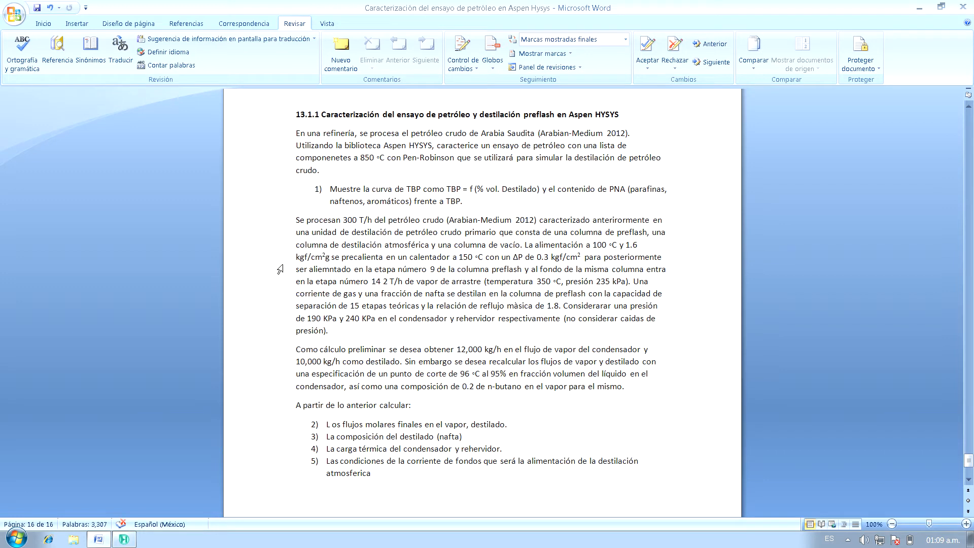
pyautogui.moveTo(525, 245); pyautogui.dragTo(637, 245)
pyautogui.click(607, 246)
pyautogui.moveTo(453, 258); pyautogui.dragTo(585, 263)
pyautogui.moveTo(512, 258); pyautogui.dragTo(578, 262)
pyautogui.click(574, 261)
# Enter the Aspen HYSYS simulation environment, dock the palette beside the flowsheet and place a material stream
pyautogui.click(124, 538)
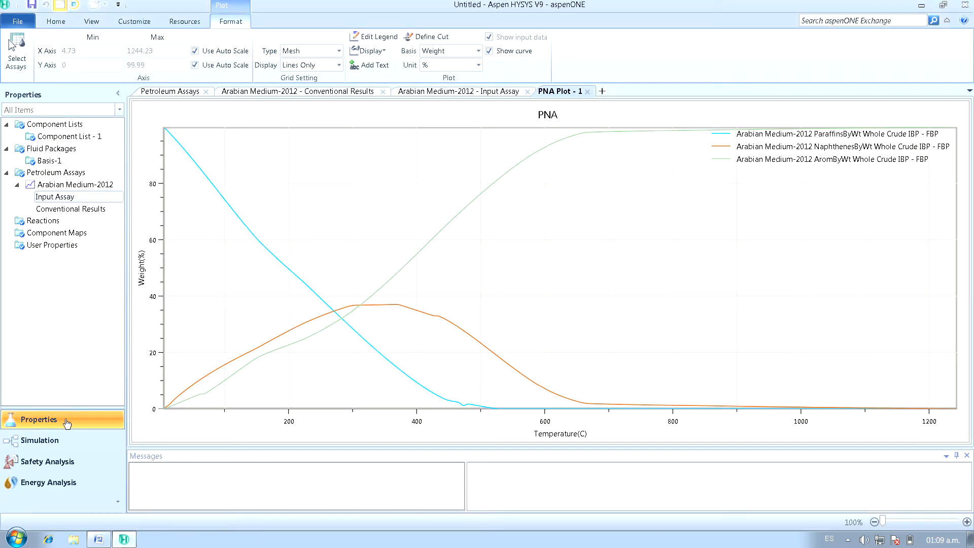
pyautogui.click(50, 441)
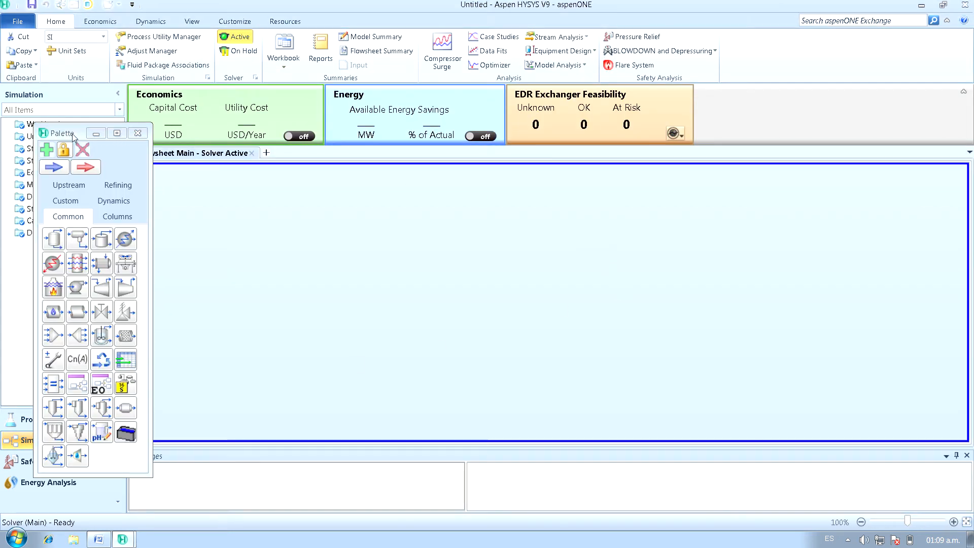
pyautogui.moveTo(81, 142); pyautogui.dragTo(949, 330)
pyautogui.click(879, 183)
pyautogui.click(335, 268)
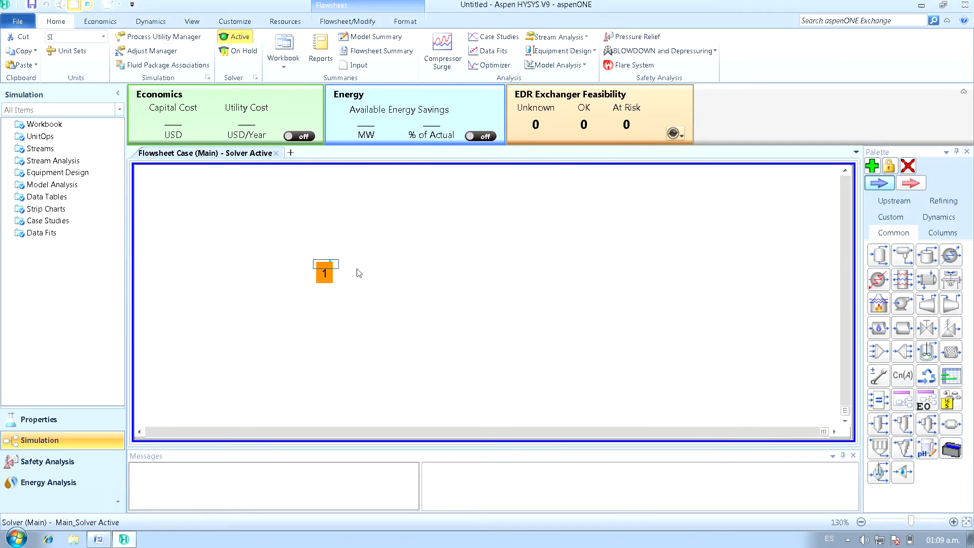
# Name the new material stream Crudo and set its temperature to 100 °C
pyautogui.doubleClick(329, 269)
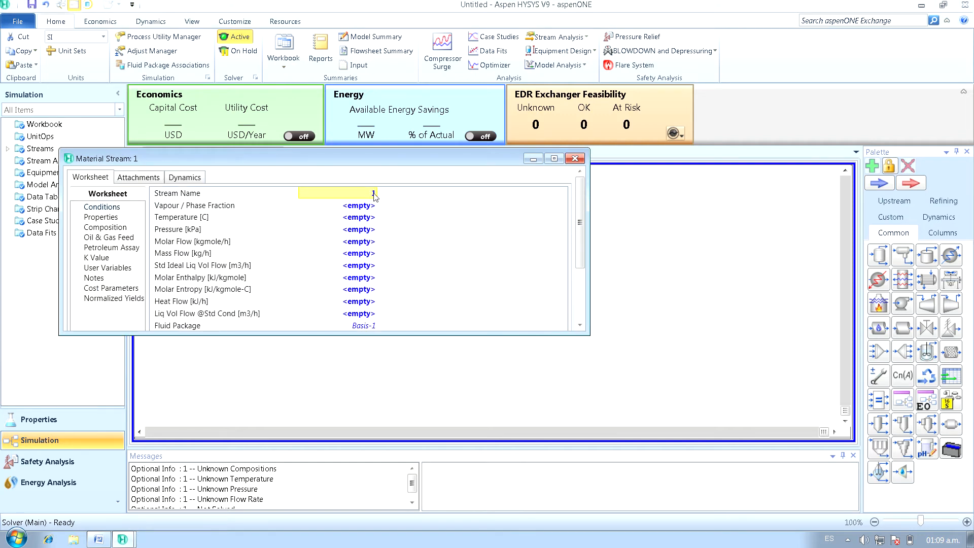
pyautogui.click(374, 196)
pyautogui.write('Crudo')
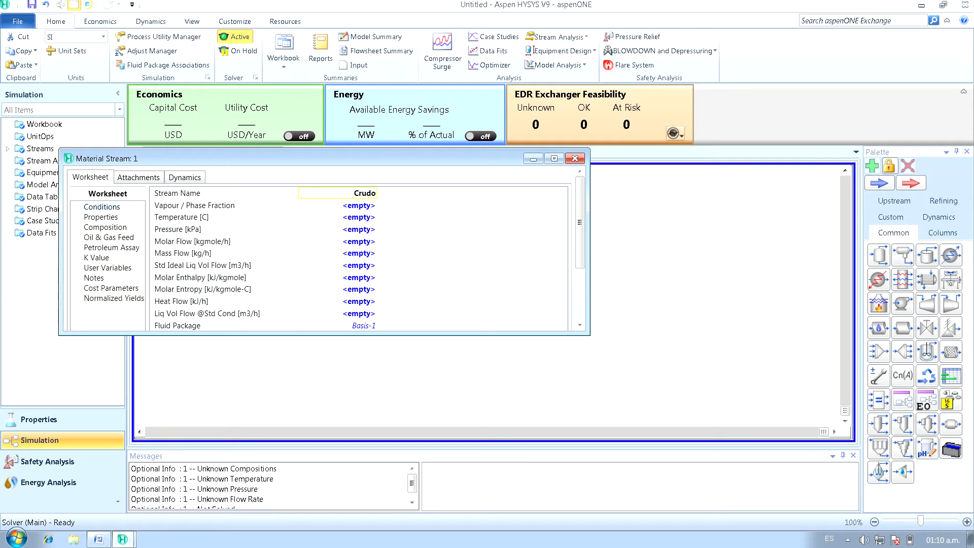
pyautogui.press('Return')
pyautogui.click(357, 218)
pyautogui.write('100')
pyautogui.press('Return')
# Look up the feed pressure in the Word problem statement and set the Crudo stream's pressure to 1.6 kg/cm2_g
pyautogui.click(99, 539)
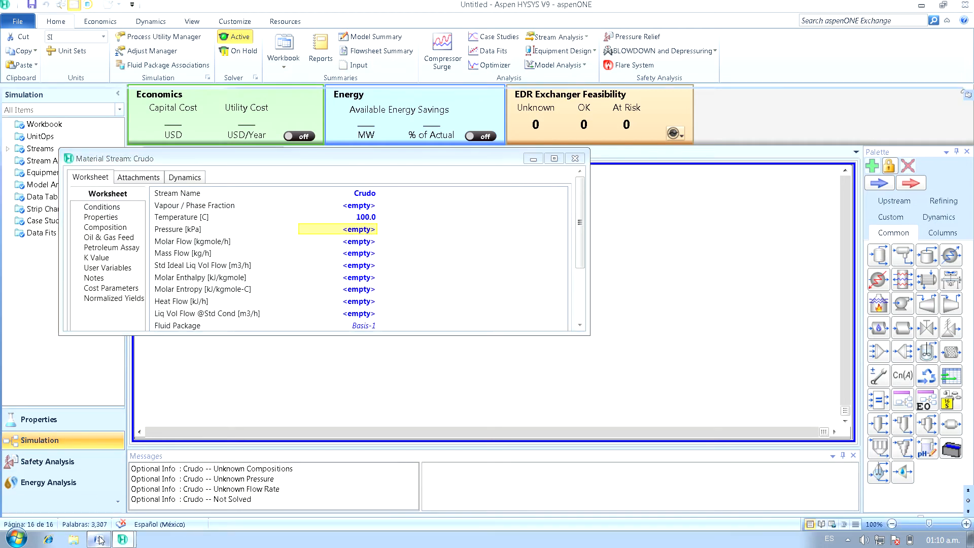
pyautogui.doubleClick(627, 245)
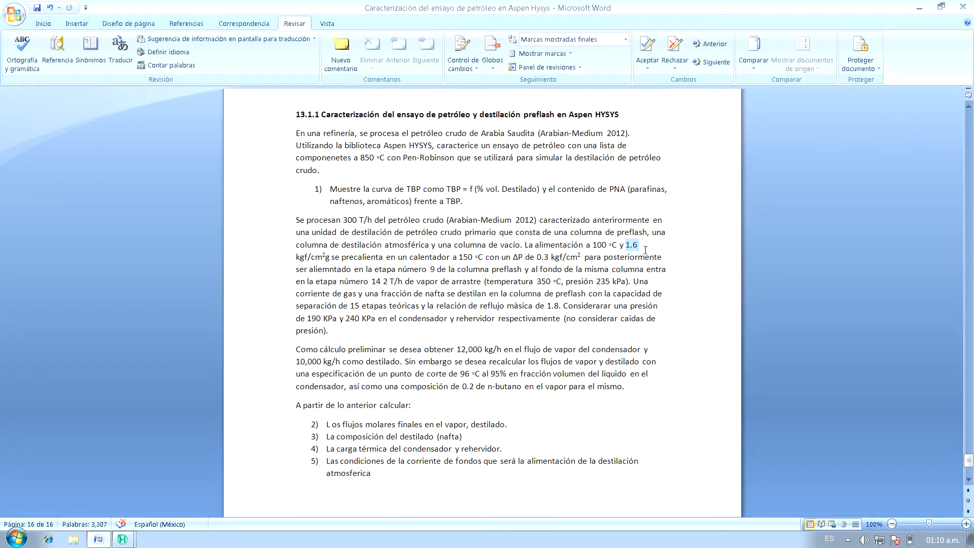
pyautogui.moveTo(300, 260); pyautogui.dragTo(328, 261)
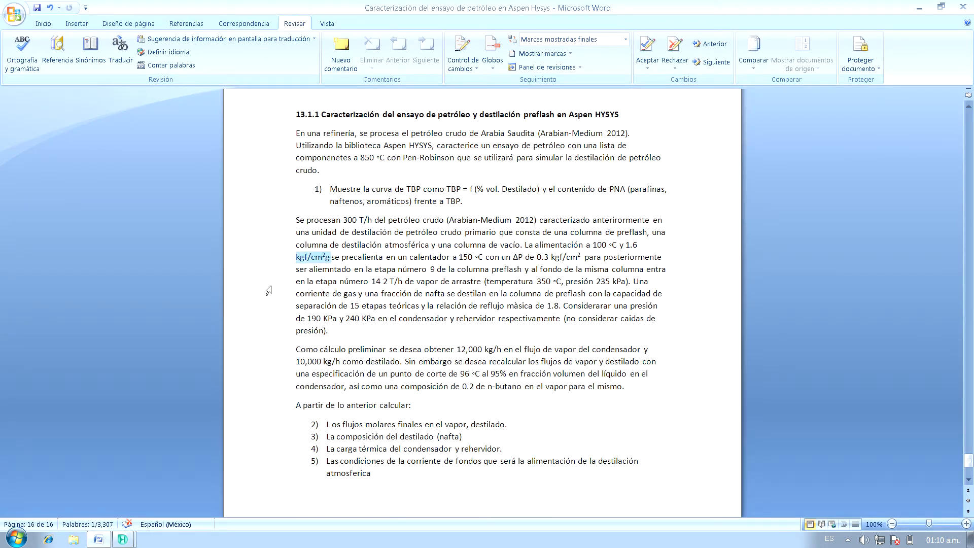
pyautogui.click(123, 540)
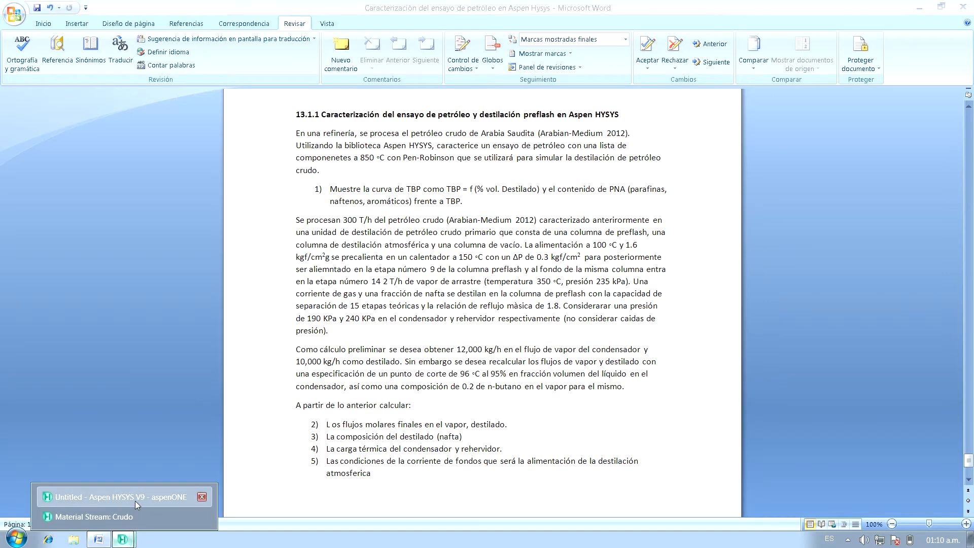
pyautogui.click(135, 500)
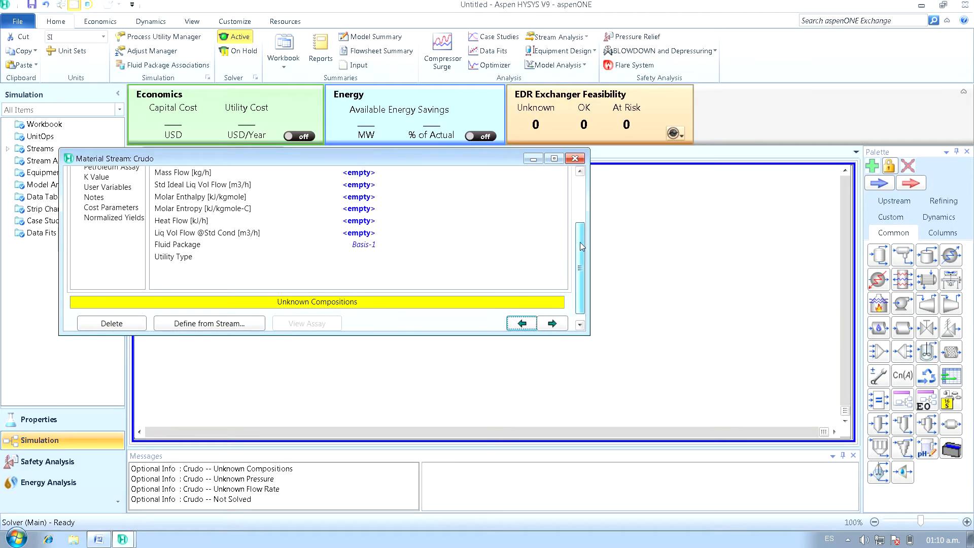
pyautogui.scroll(3, 575, 241)
pyautogui.write('1.6')
pyautogui.click(458, 230)
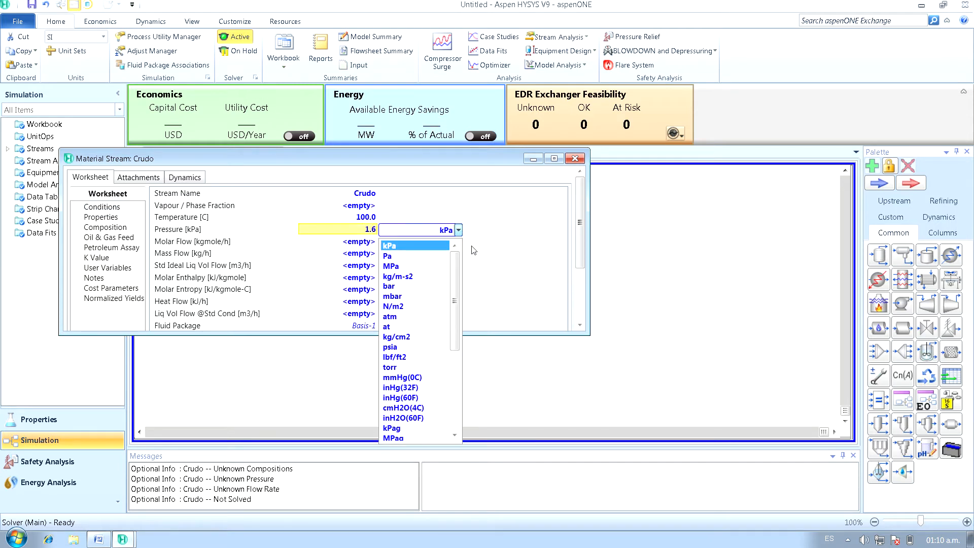
pyautogui.scroll(-5, 450, 287)
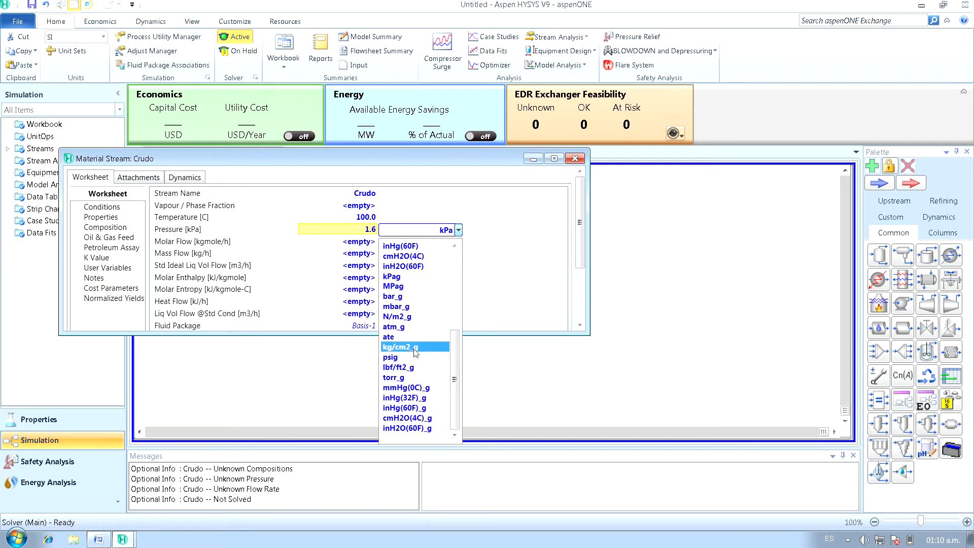
pyautogui.click(414, 349)
pyautogui.moveTo(359, 232)
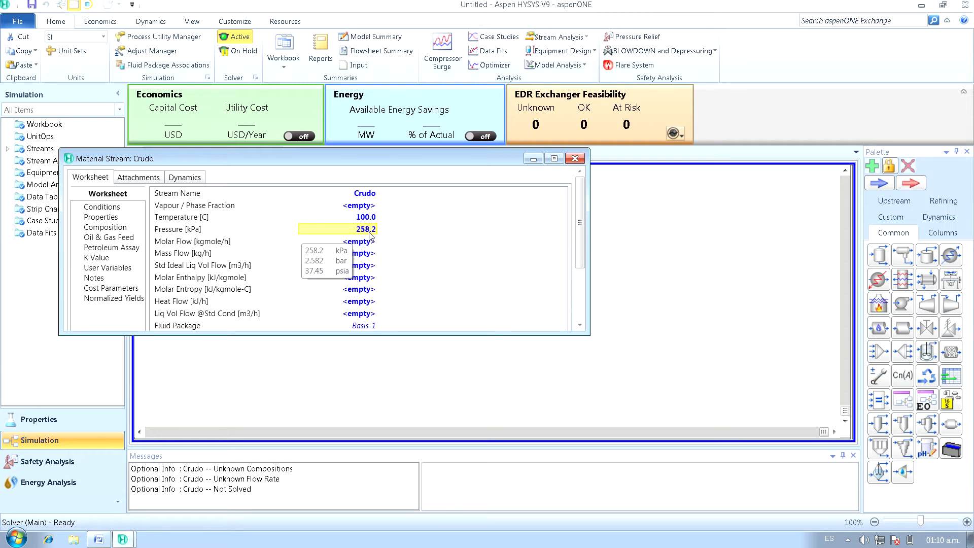
# Look up the crude flow rate in the Word problem statement and set the Crudo stream's mass flow to 300 tonne/h
pyautogui.click(99, 538)
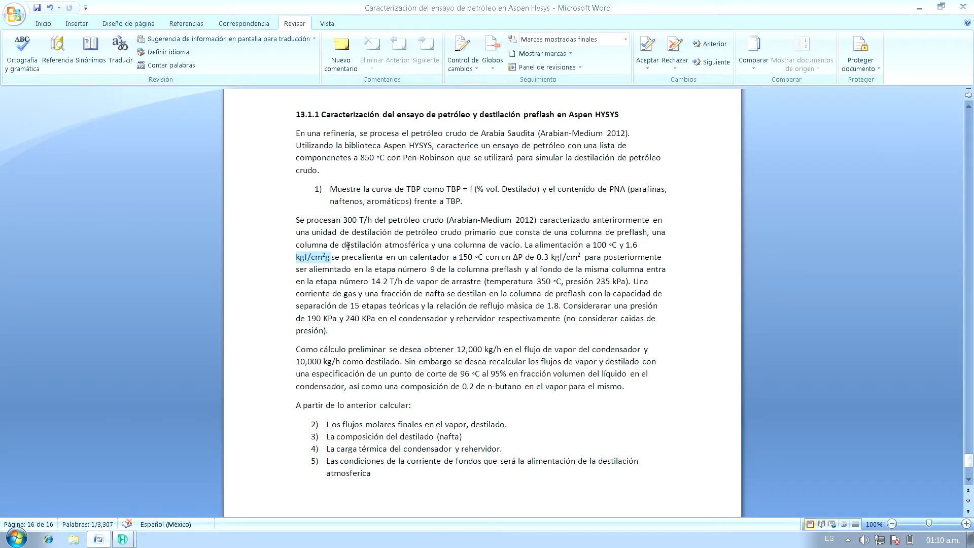
pyautogui.moveTo(350, 223); pyautogui.dragTo(378, 223)
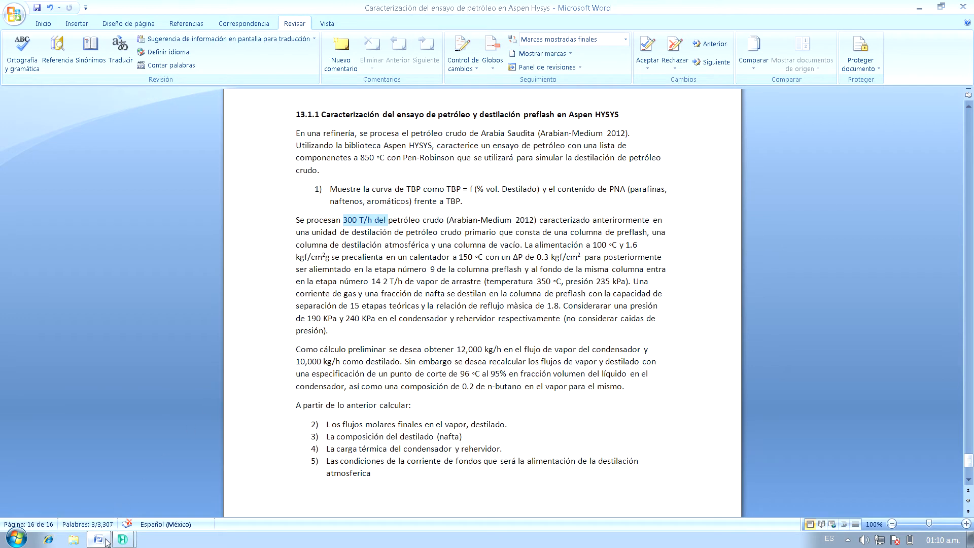
pyautogui.click(122, 538)
pyautogui.scroll(2, 562, 228)
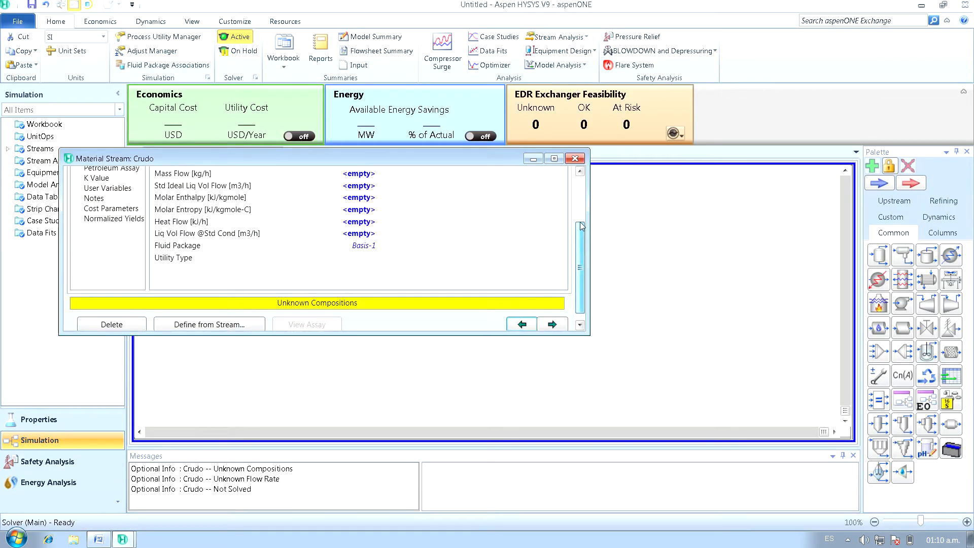
pyautogui.click(358, 219)
pyautogui.write('300')
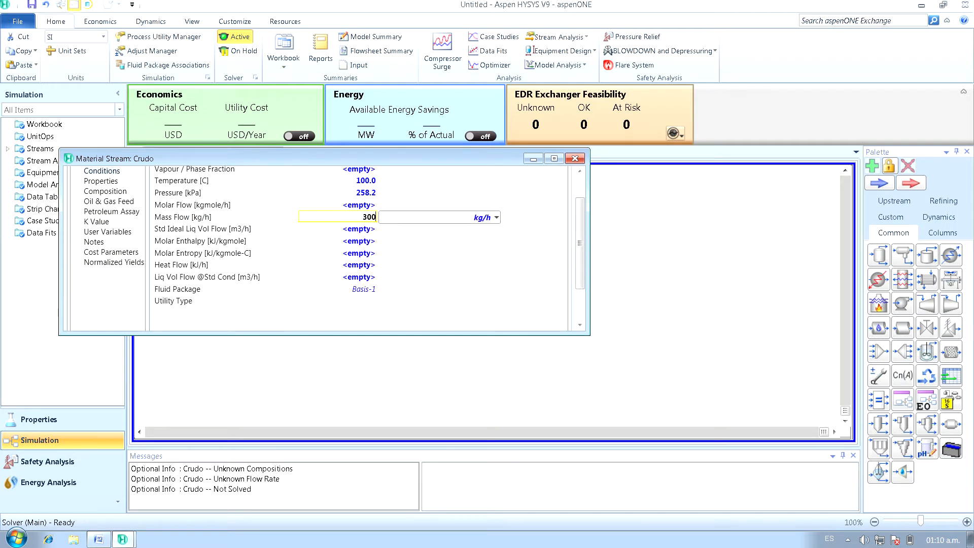
pyautogui.click(496, 217)
pyautogui.scroll(-3, 489, 285)
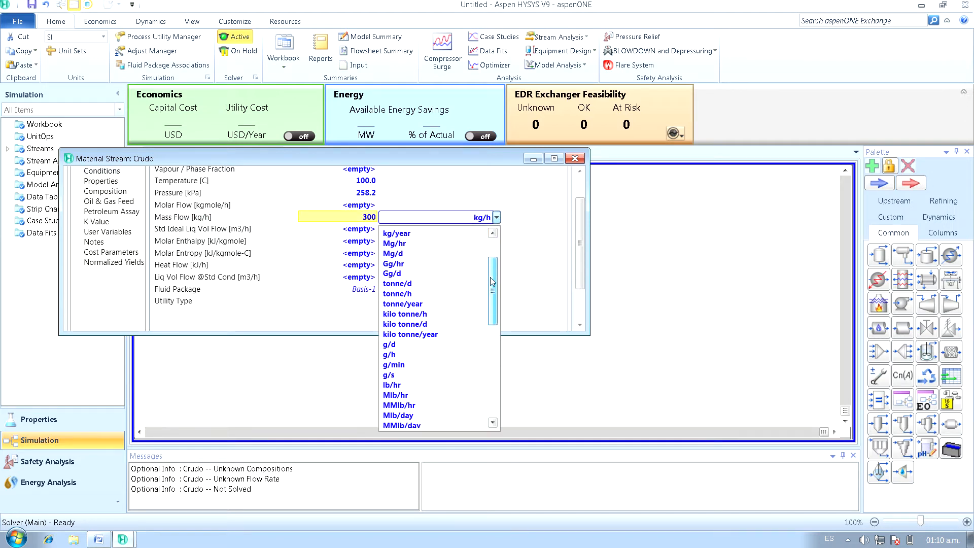
pyautogui.click(415, 254)
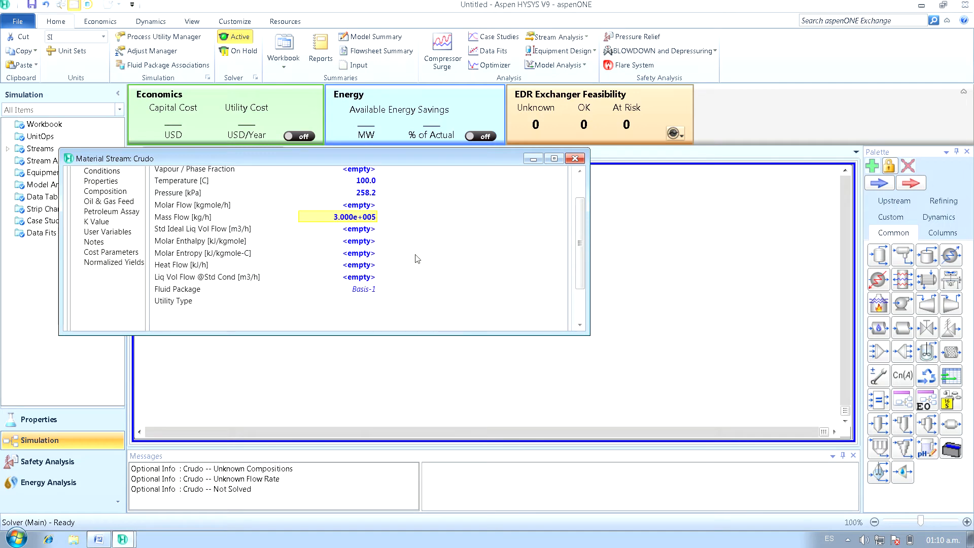
# Review the Crudo stream's conditions and status, and examine its composition list from the light components to the heavy petroleum cuts
pyautogui.scroll(3, 583, 205)
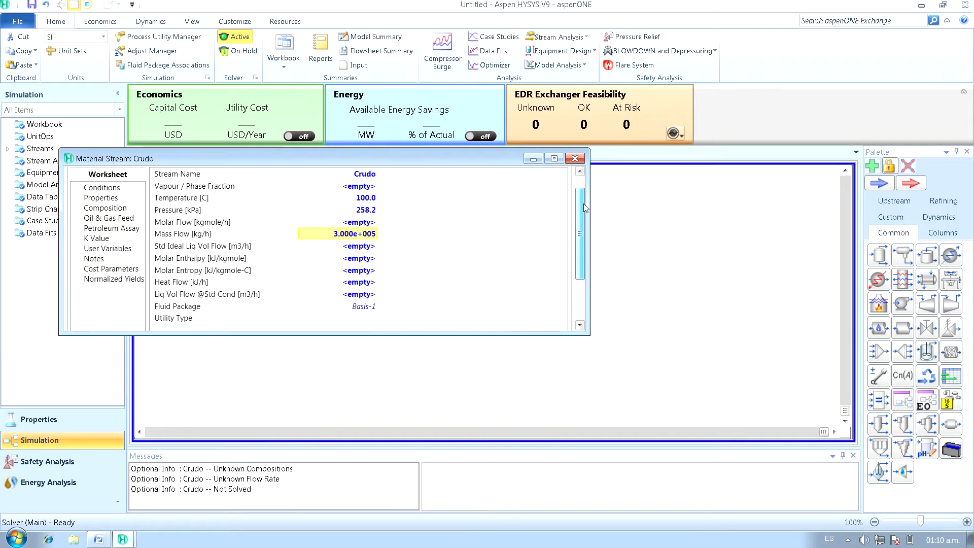
pyautogui.scroll(-5, 582, 217)
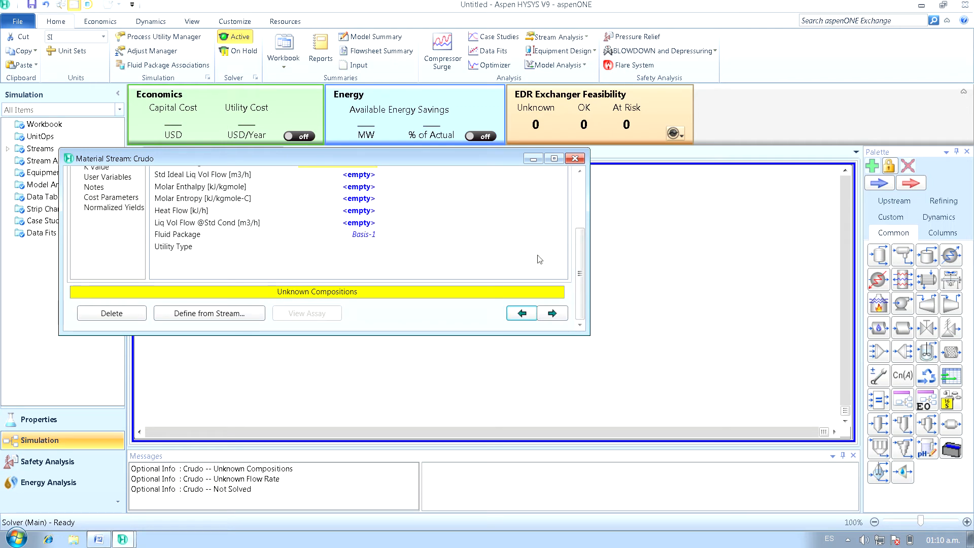
pyautogui.scroll(5, 586, 266)
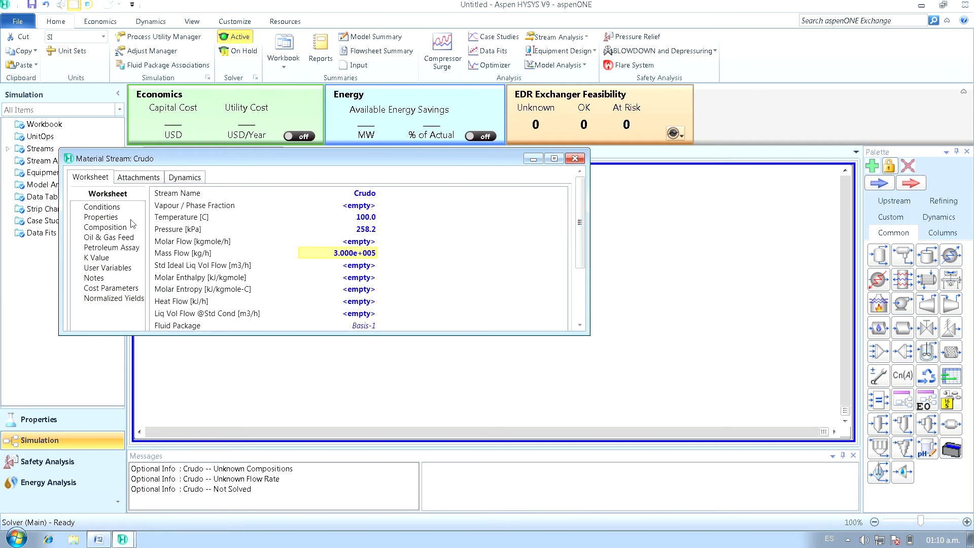
pyautogui.click(104, 228)
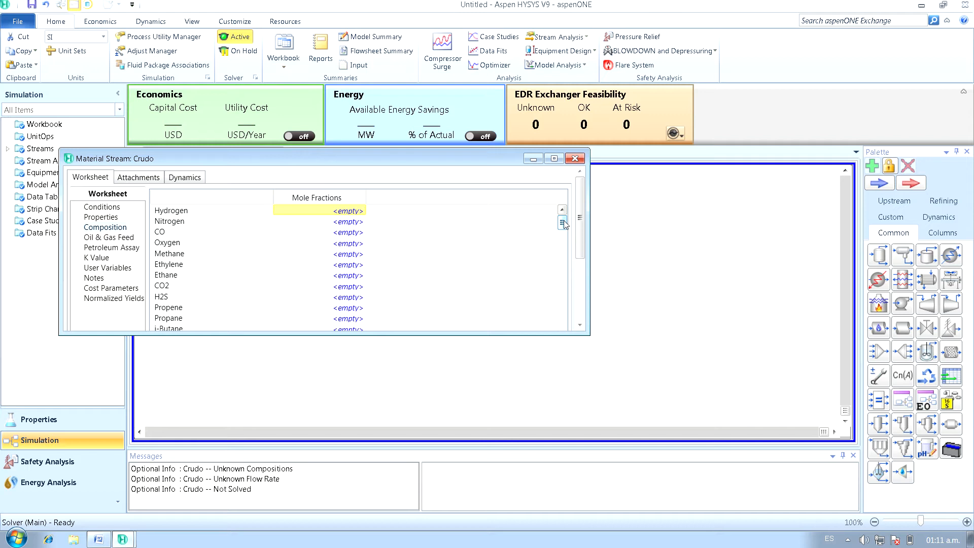
pyautogui.moveTo(563, 227)
pyautogui.mouseDown()
pyautogui.moveTo(561, 246)
pyautogui.moveTo(562, 222)
pyautogui.mouseUp()
pyautogui.scroll(-8, 329, 248)
pyautogui.scroll(-12, 344, 247)
pyautogui.scroll(-8, 344, 248)
pyautogui.scroll(20, 344, 274)
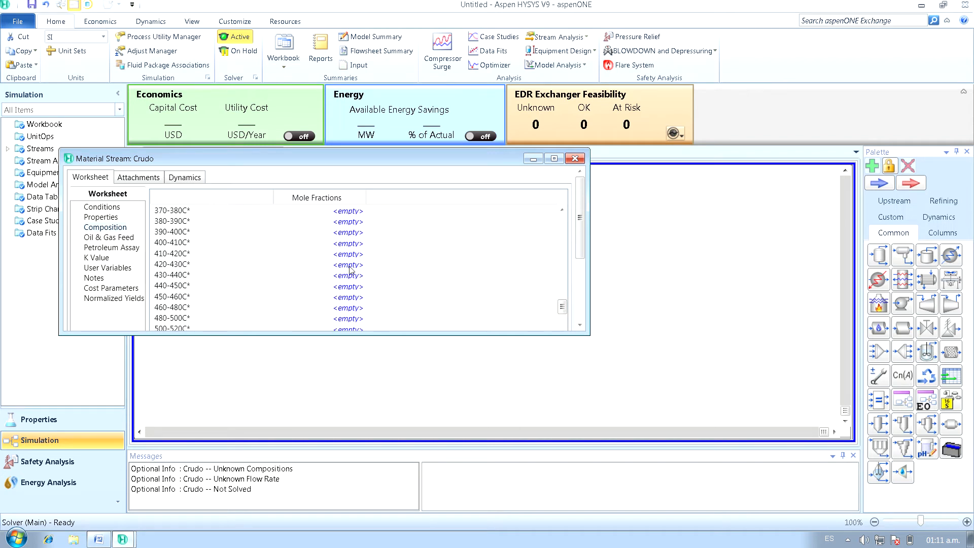
pyautogui.scroll(7, 345, 269)
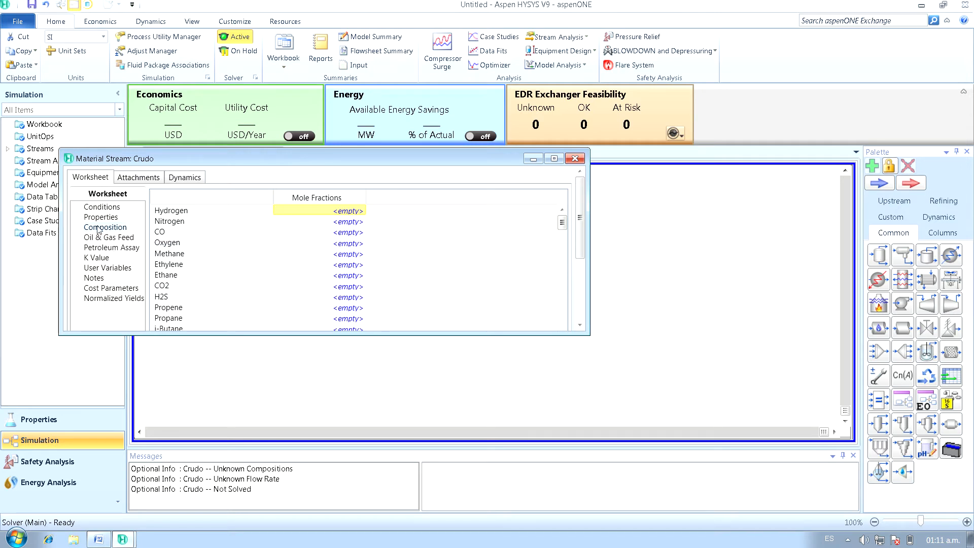
# Attach the existing Arabian Medium-2012 petroleum assay to the Crudo stream, check its status and close the stream's window
pyautogui.click(123, 248)
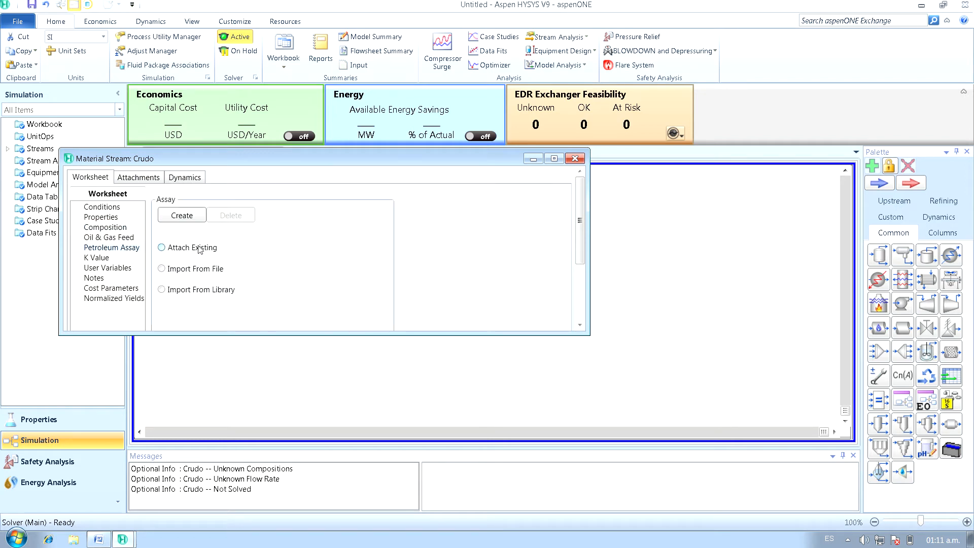
pyautogui.click(163, 249)
pyautogui.click(582, 189)
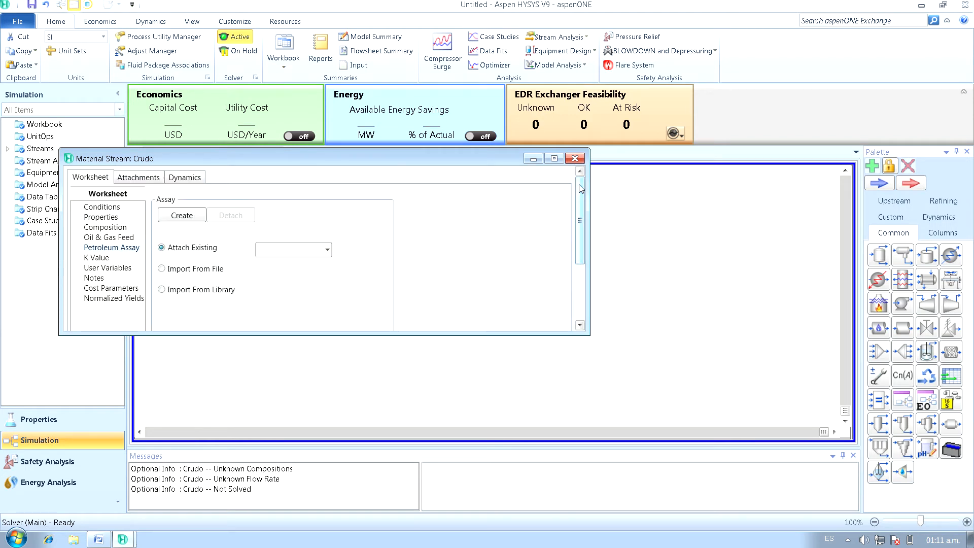
pyautogui.click(327, 251)
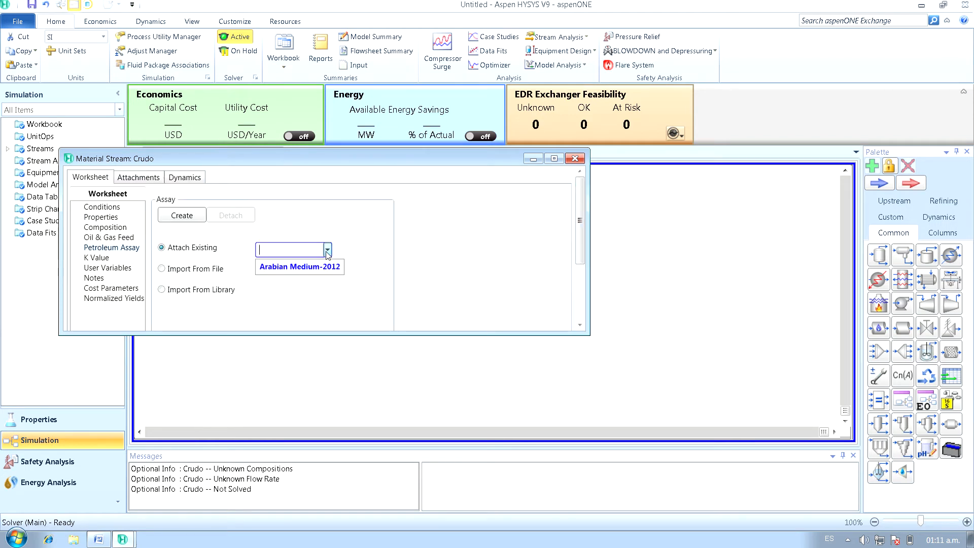
pyautogui.click(300, 267)
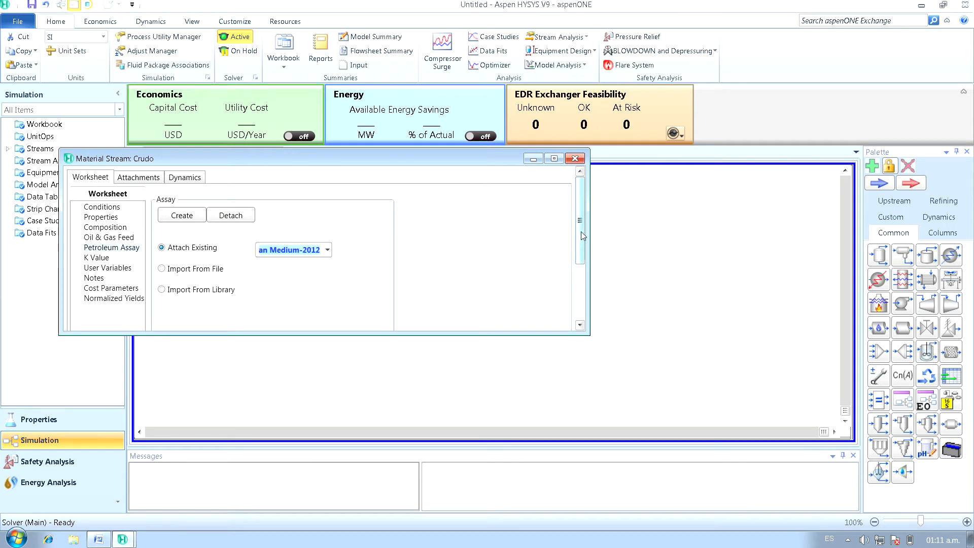
pyautogui.moveTo(580, 231); pyautogui.dragTo(579, 287)
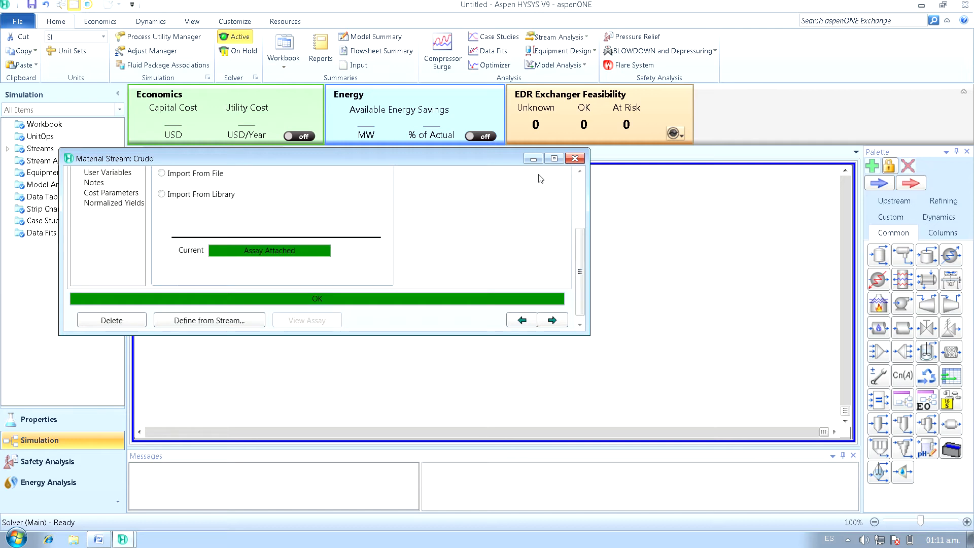
pyautogui.click(583, 159)
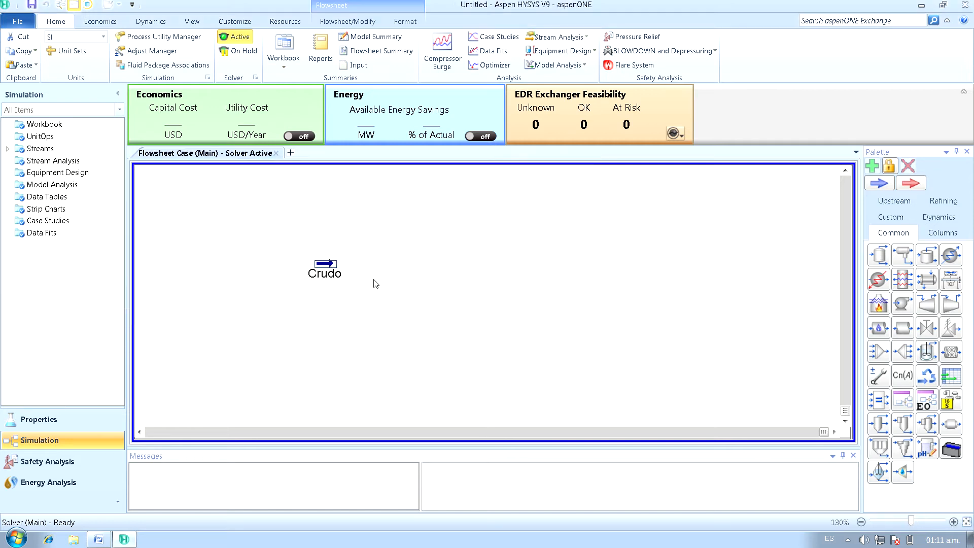
# Place a heater beside the Crudo stream on the flowsheet and check the preheating conditions in the Word problem statement
pyautogui.moveTo(335, 276)
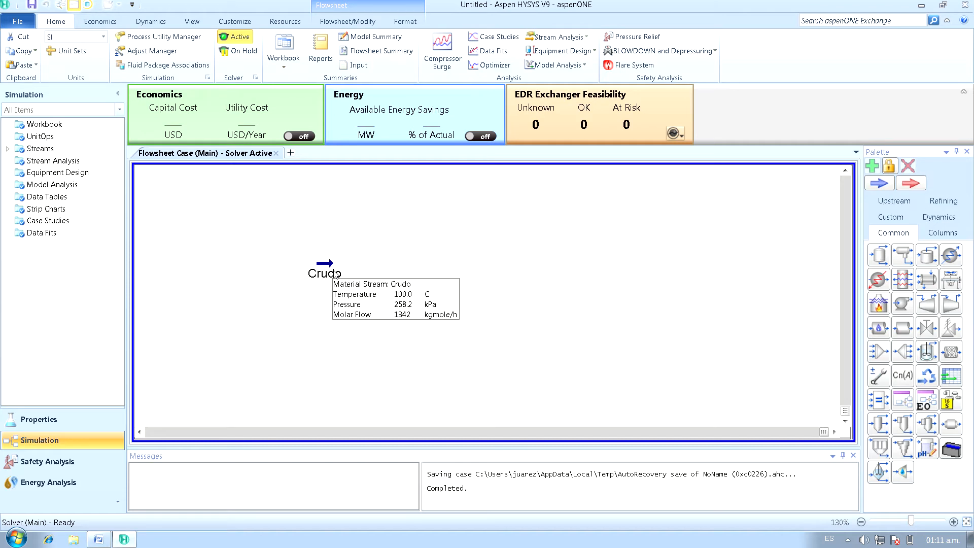
pyautogui.click(879, 280)
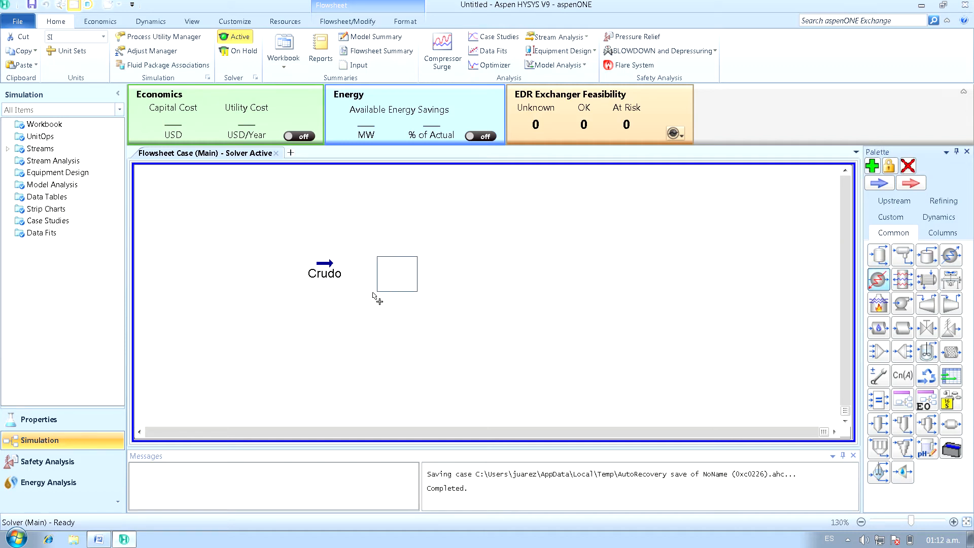
pyautogui.click(348, 287)
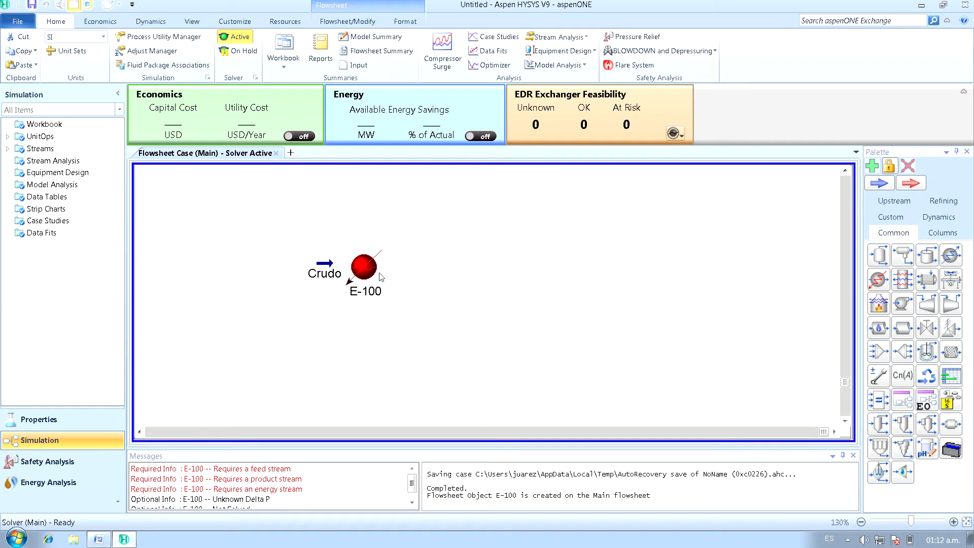
pyautogui.moveTo(365, 270)
pyautogui.click(99, 539)
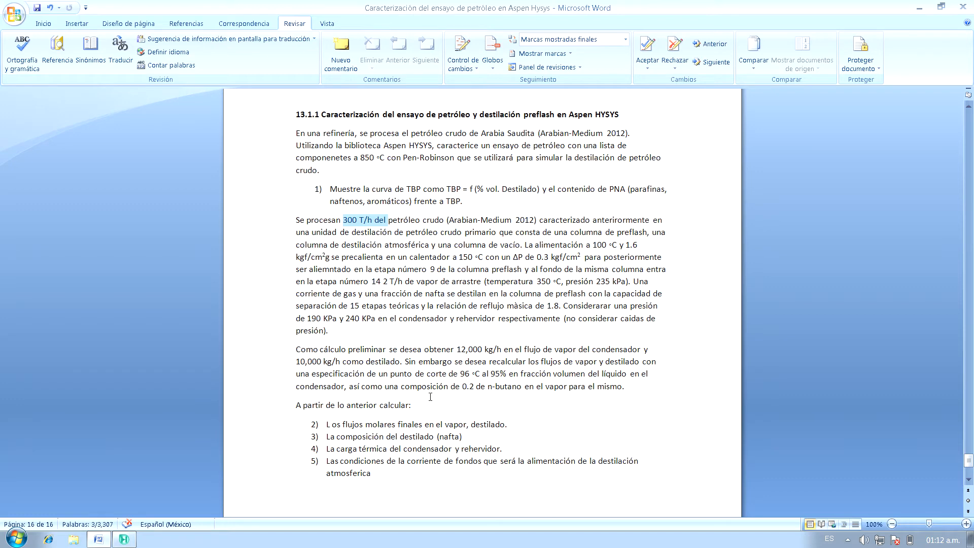
pyautogui.click(124, 539)
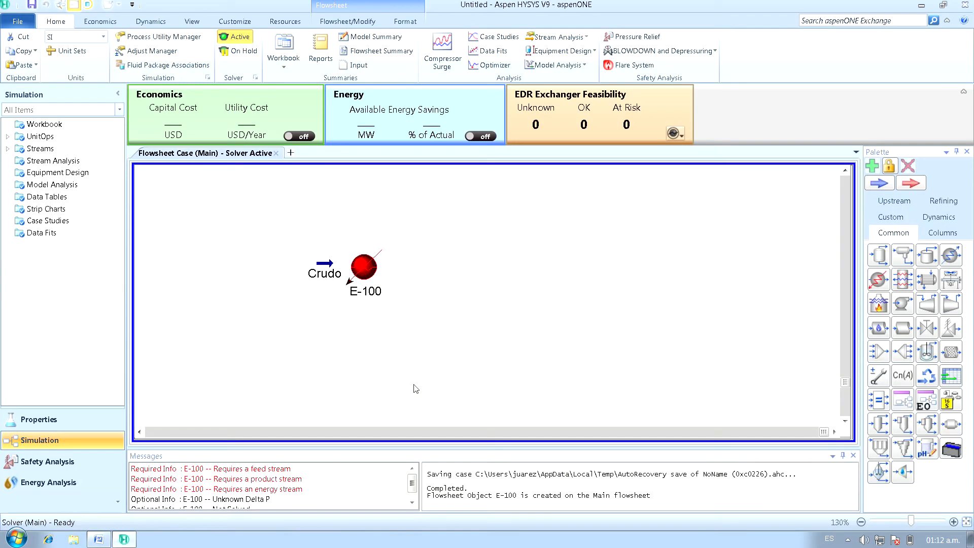
# Connect the heater with Crudo as inlet, a new energy stream Q Precalentamiento and a new outlet stream Alimentación
pyautogui.doubleClick(364, 277)
pyautogui.click(279, 275)
pyautogui.click(229, 292)
pyautogui.click(404, 281)
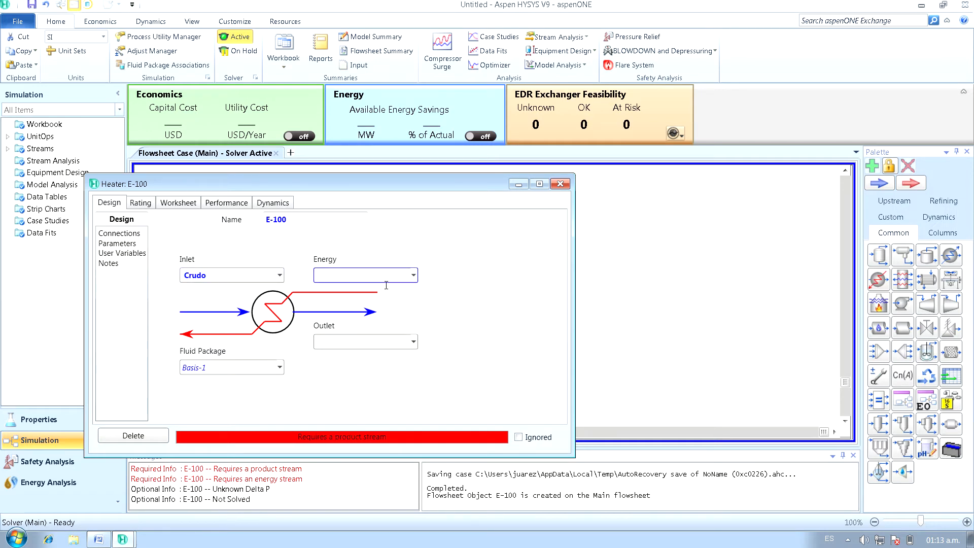
pyautogui.write('Q Precu')
pyautogui.press('BackSpace')
pyautogui.write('alentamiento')
pyautogui.press('Return')
pyautogui.click(345, 342)
pyautogui.write('Alimentación')
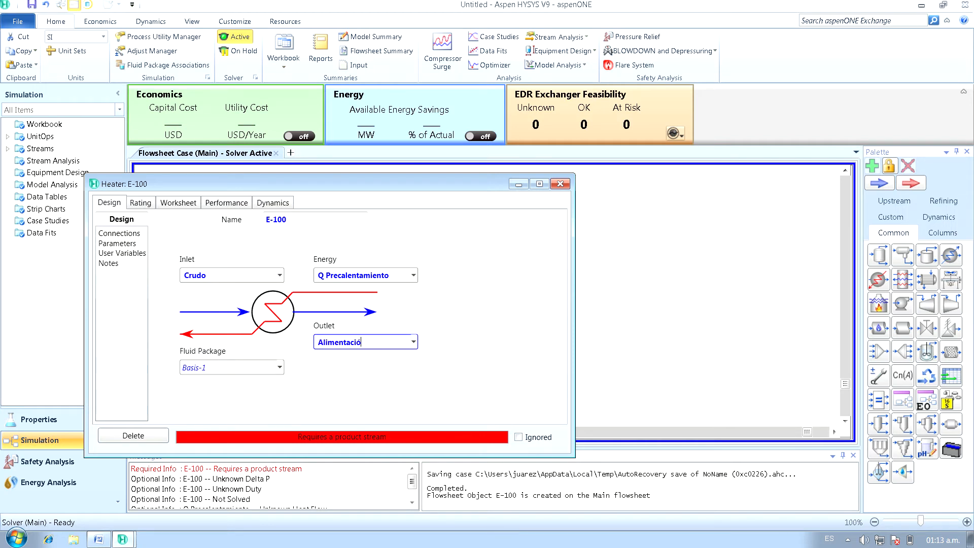
pyautogui.press('Return')
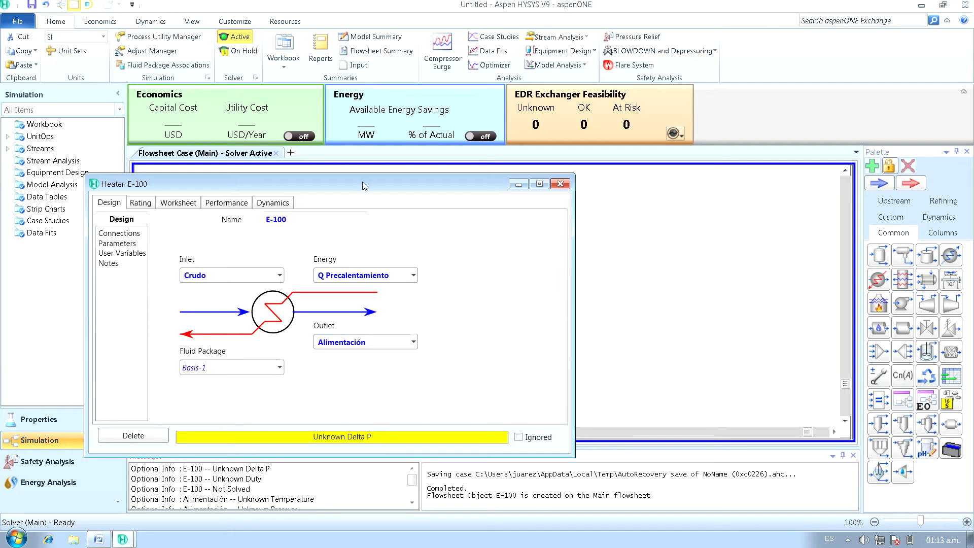
# Set the heater's Delta P parameter to 0.3 kg/cm2 and close the heater's window
pyautogui.moveTo(362, 182); pyautogui.dragTo(415, 147)
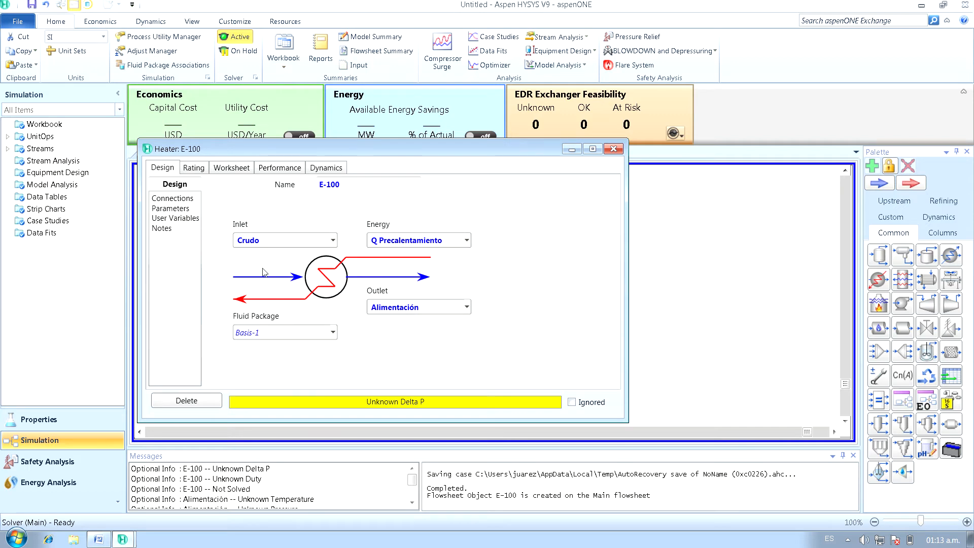
pyautogui.click(172, 209)
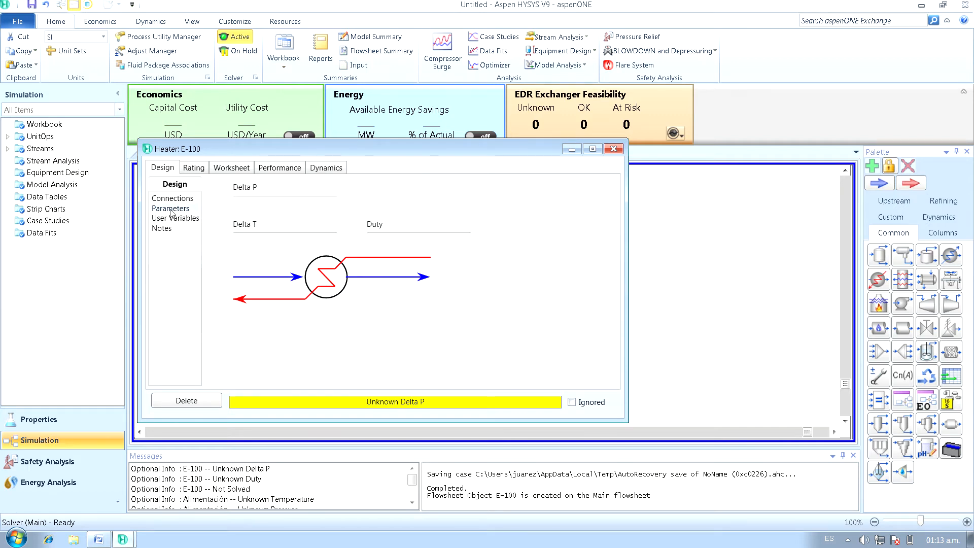
pyautogui.click(275, 209)
pyautogui.write('0.3')
pyautogui.click(395, 204)
pyautogui.moveTo(398, 231); pyautogui.dragTo(398, 319)
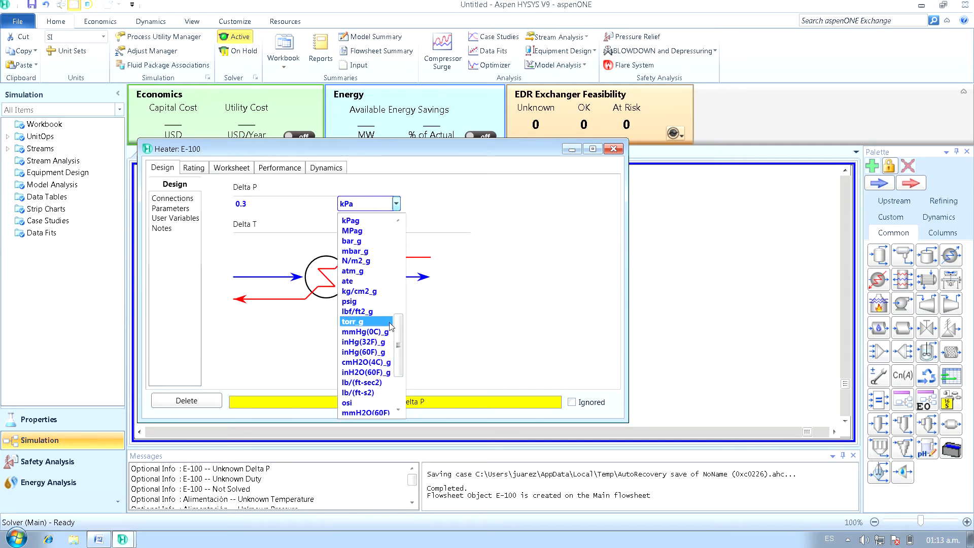
pyautogui.click(377, 290)
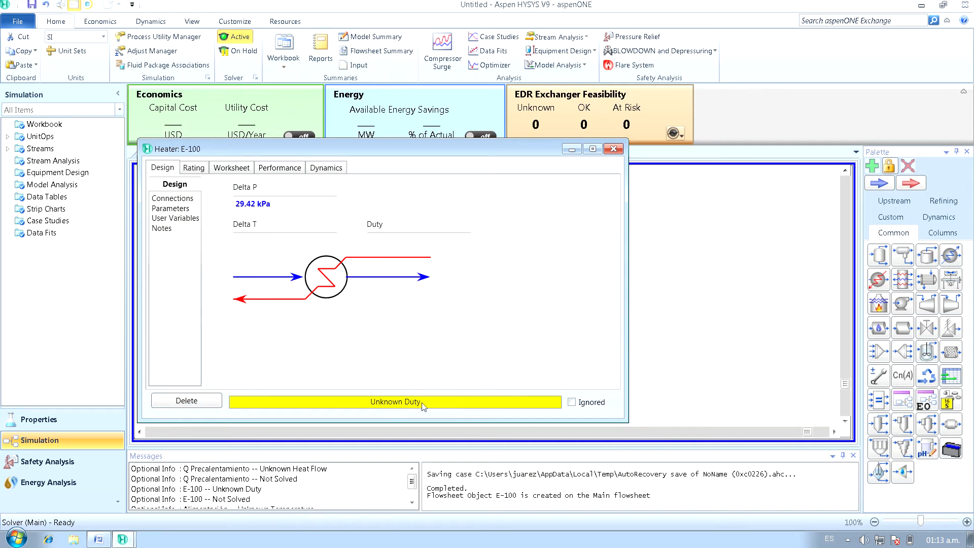
pyautogui.click(612, 148)
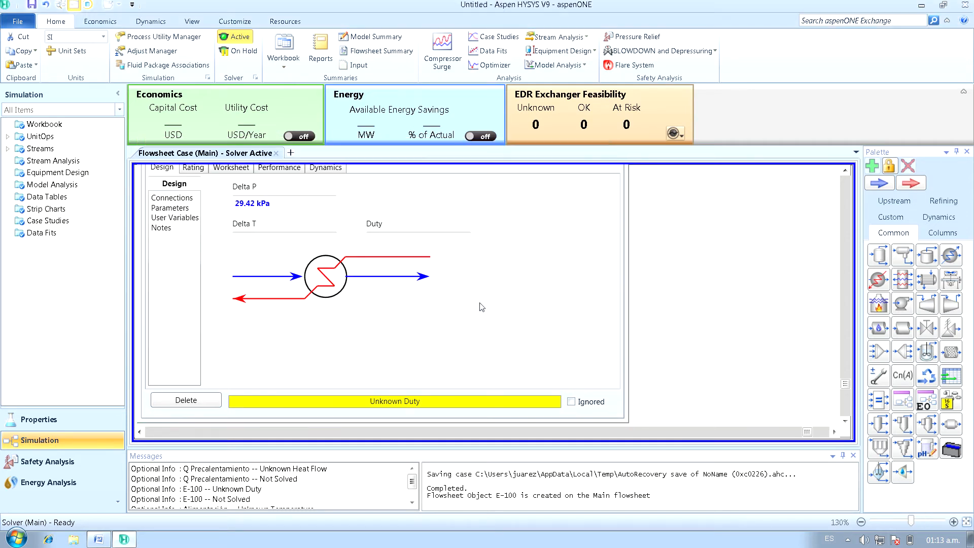
# Set the Alimentación stream's temperature to 150 °C per the Word problem statement and space the Crudo and Alimentación streams away from the heater
pyautogui.moveTo(484, 268); pyautogui.dragTo(546, 271)
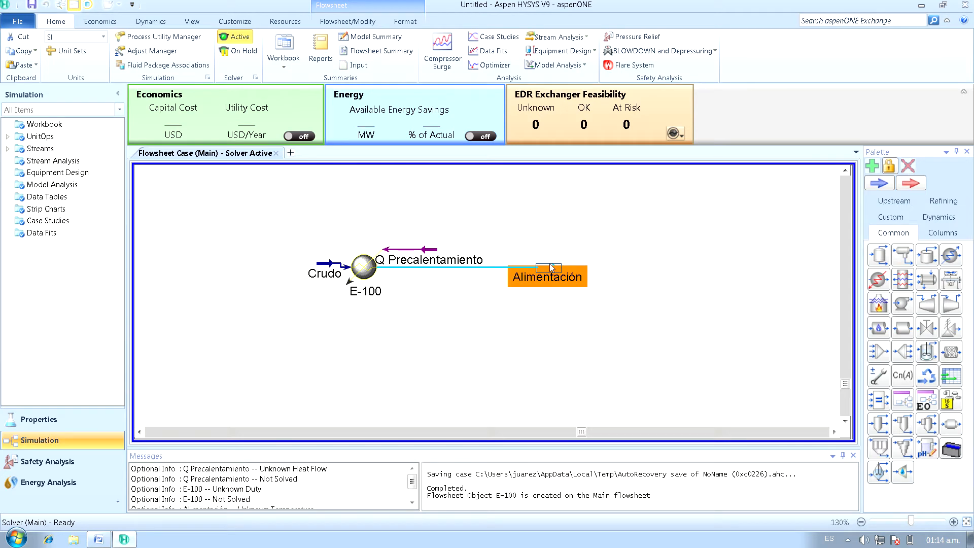
pyautogui.doubleClick(546, 271)
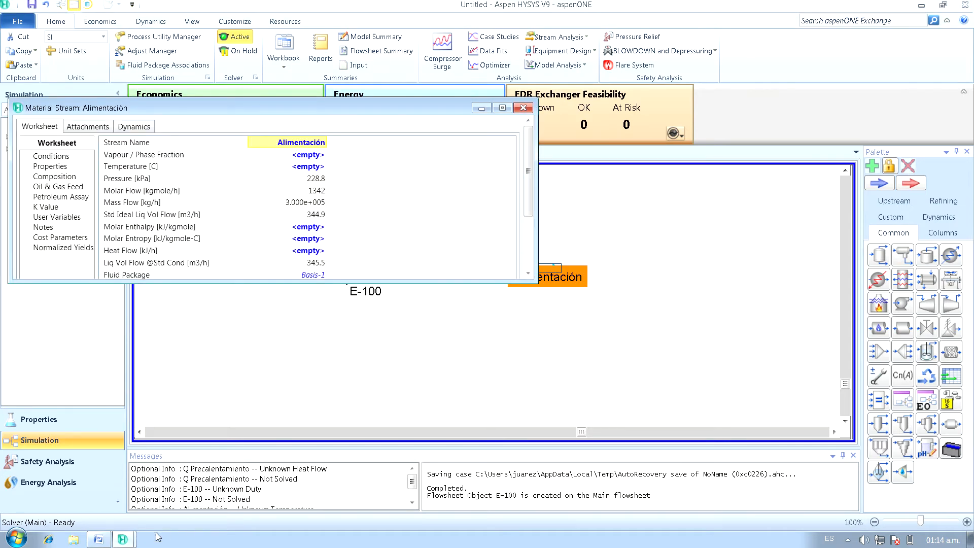
pyautogui.click(99, 538)
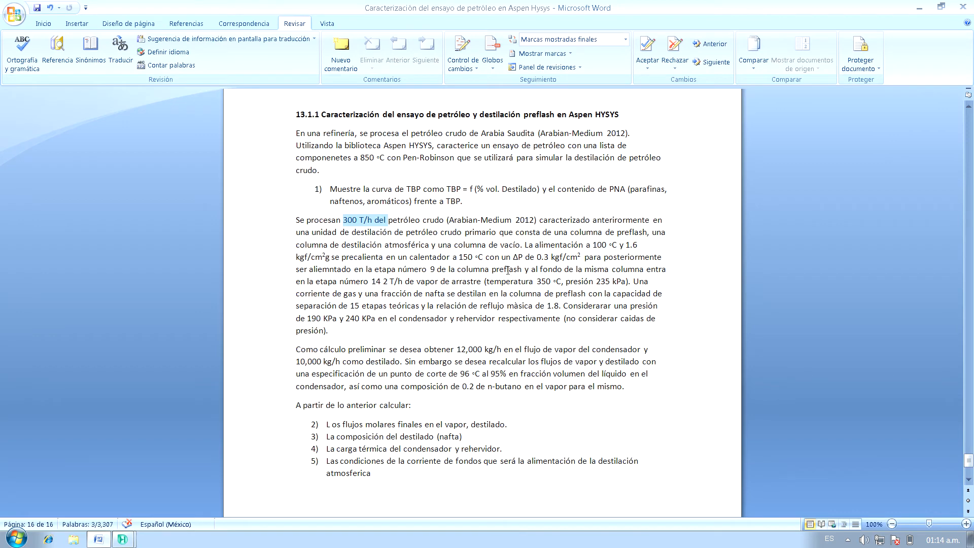
pyautogui.click(122, 538)
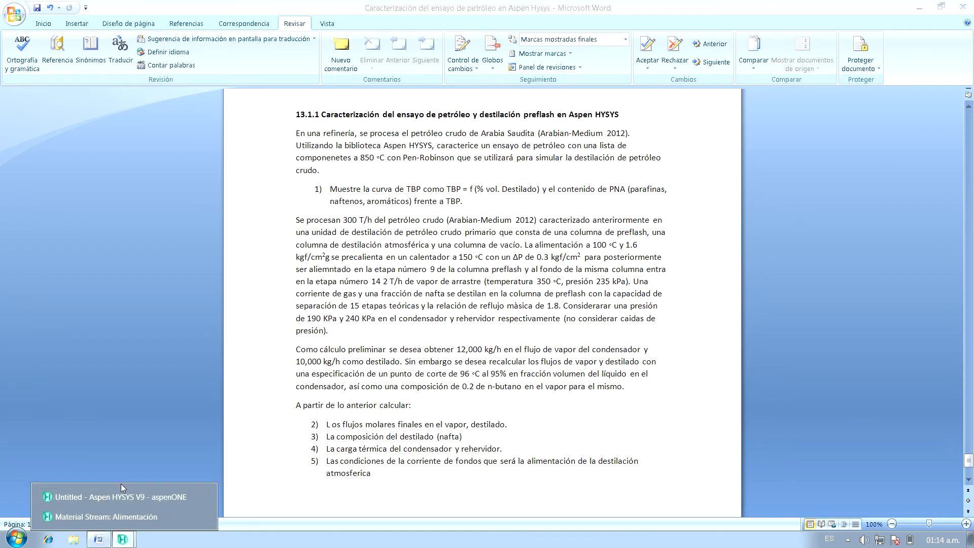
pyautogui.click(117, 494)
pyautogui.click(293, 168)
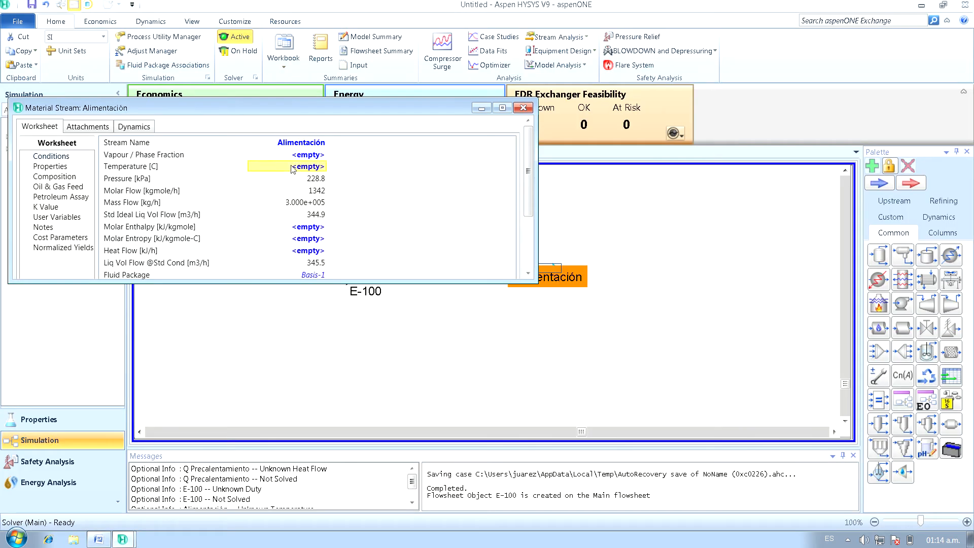
pyautogui.write('150')
pyautogui.press('Return')
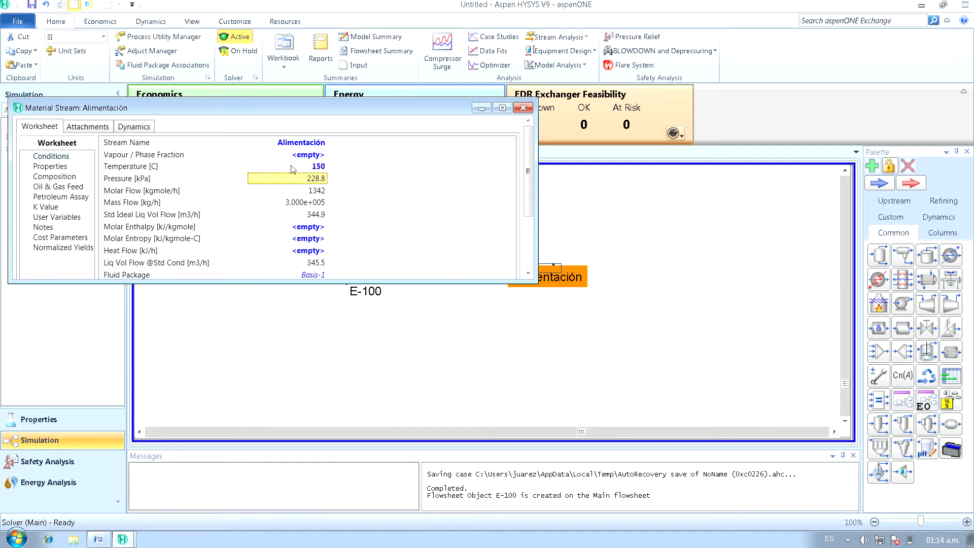
pyautogui.click(523, 108)
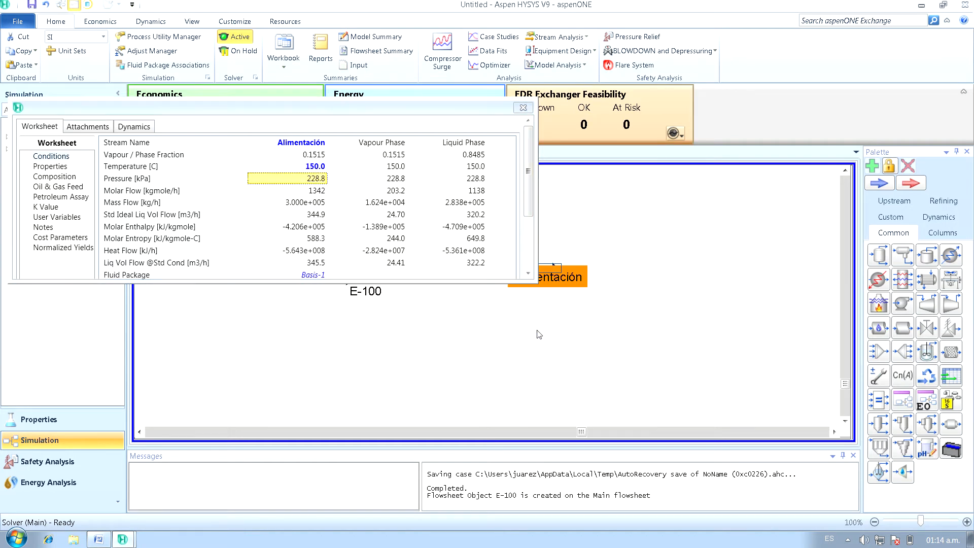
pyautogui.moveTo(323, 264); pyautogui.dragTo(300, 270)
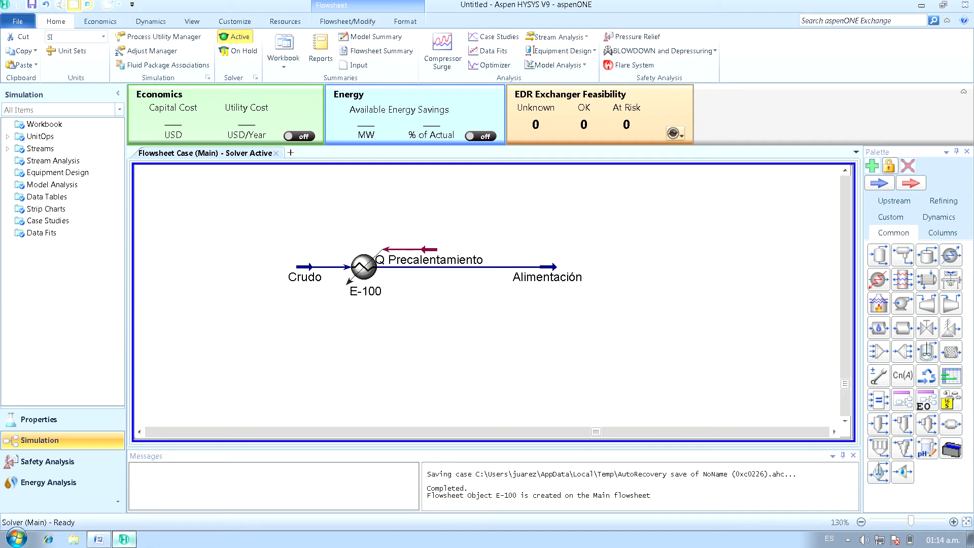
# Review the preflash column data in the Word problem statement and place a distillation column on the flowsheet beyond the Alimentación stream
pyautogui.click(108, 538)
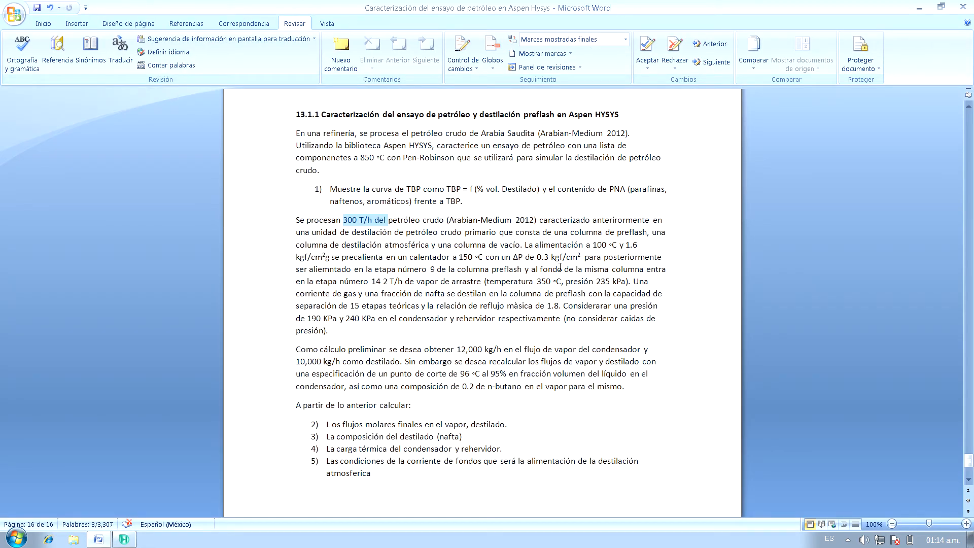
pyautogui.moveTo(585, 257); pyautogui.dragTo(662, 258)
pyautogui.click(297, 270)
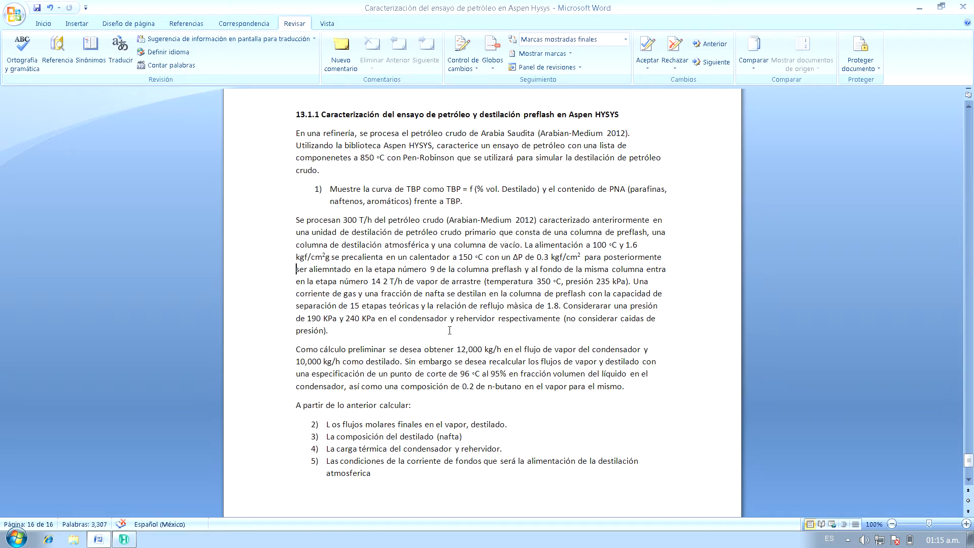
pyautogui.click(126, 539)
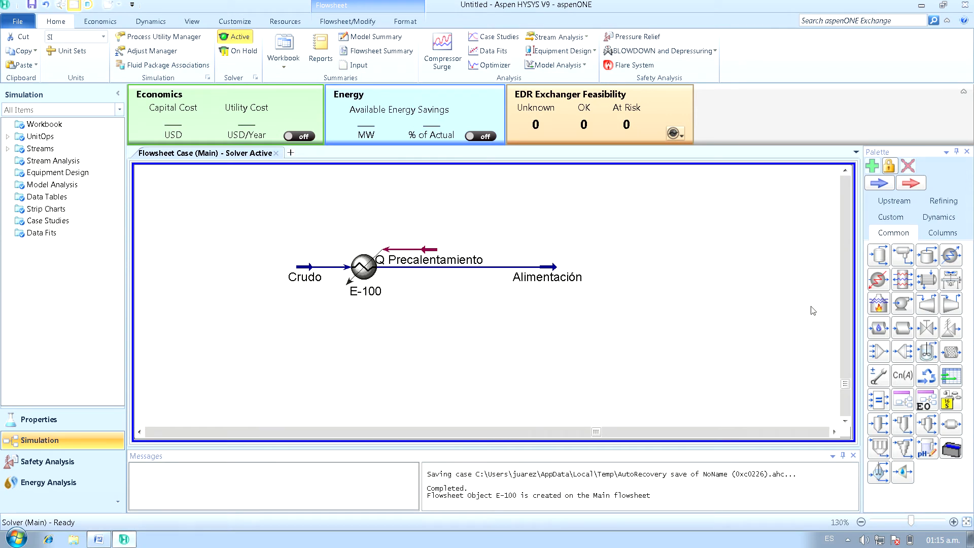
pyautogui.click(944, 233)
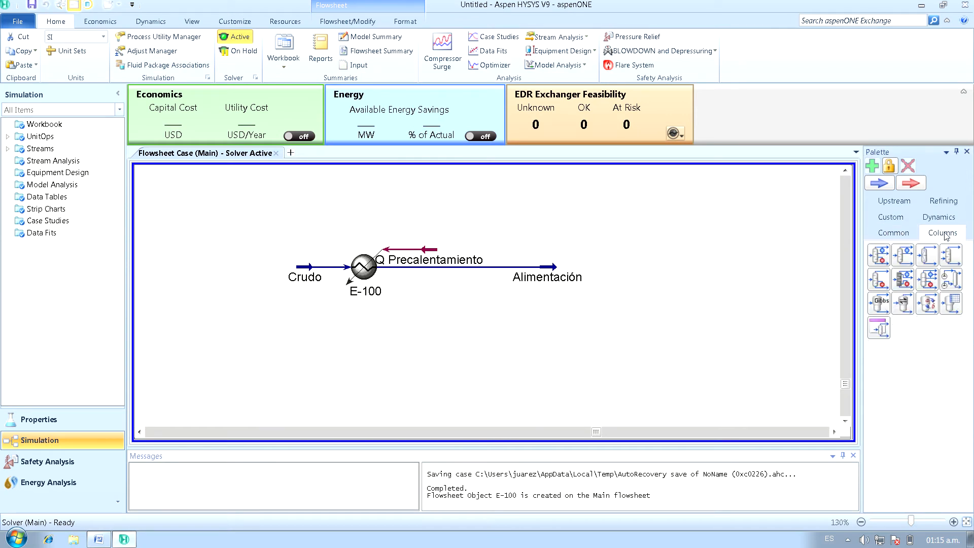
pyautogui.click(880, 259)
pyautogui.click(596, 336)
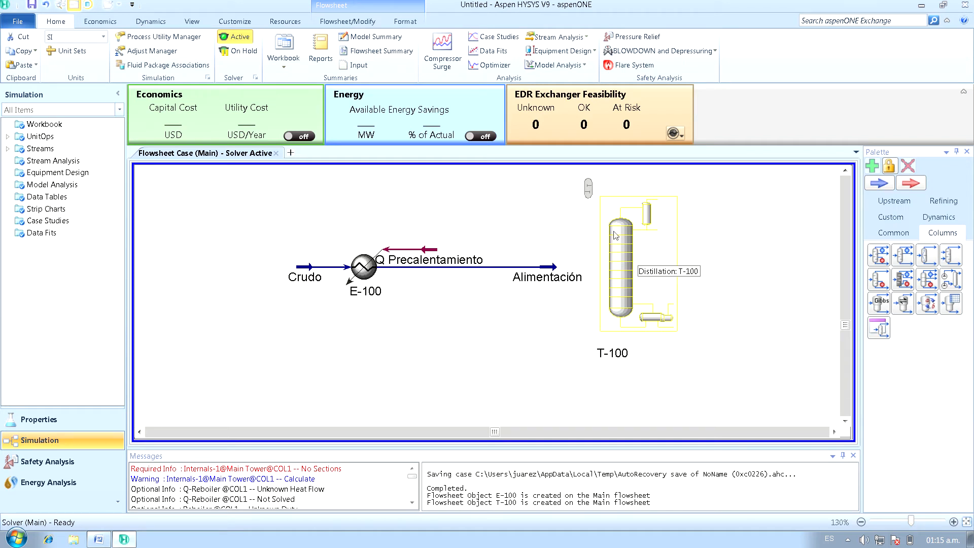
# Open the distillation column's input expert and set the number of stages to 15, as given in the Word problem statement
pyautogui.click(624, 258)
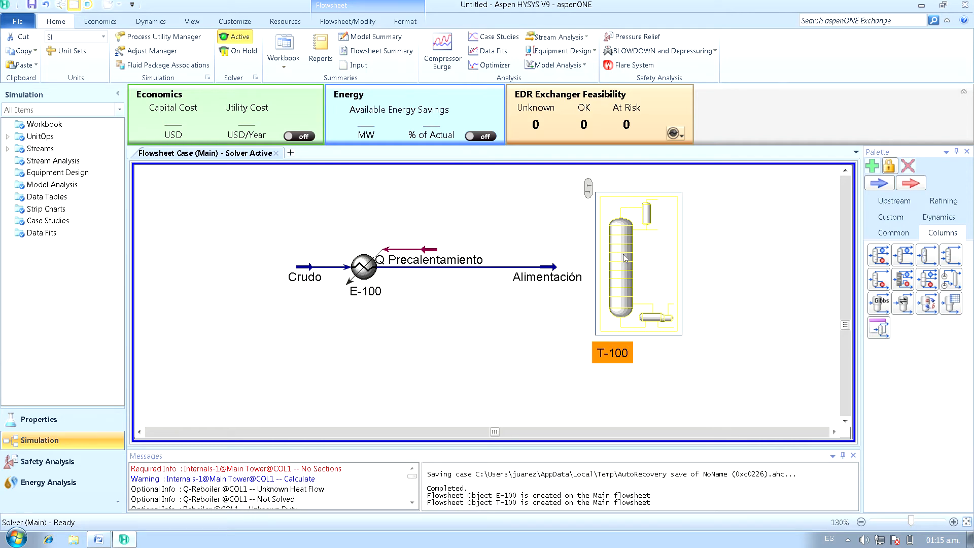
pyautogui.doubleClick(624, 258)
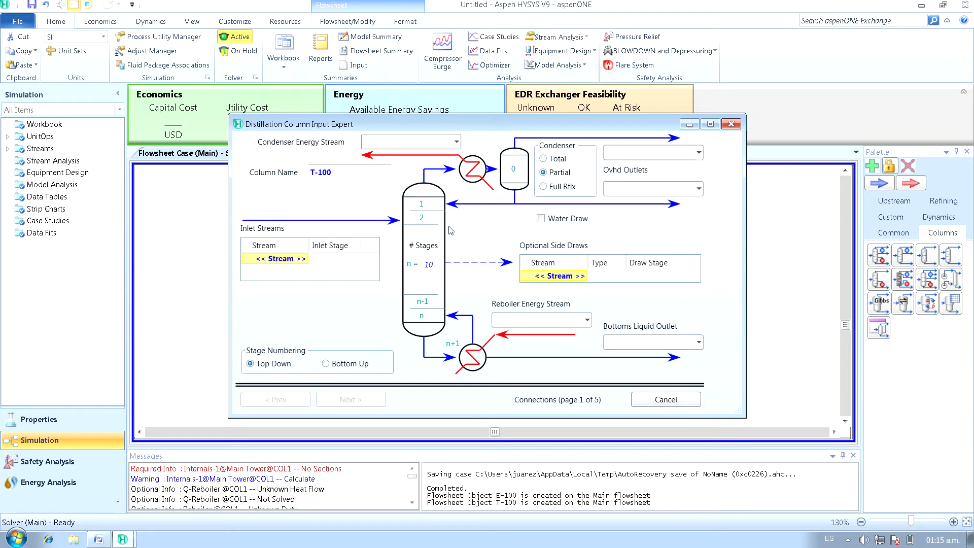
pyautogui.click(437, 271)
pyautogui.click(107, 540)
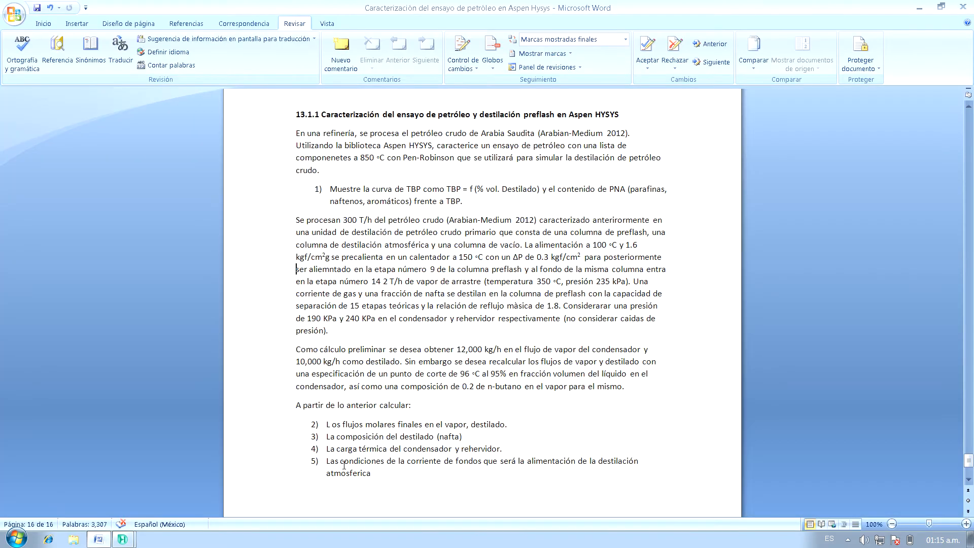
pyautogui.moveTo(351, 307); pyautogui.dragTo(421, 307)
pyautogui.click(114, 541)
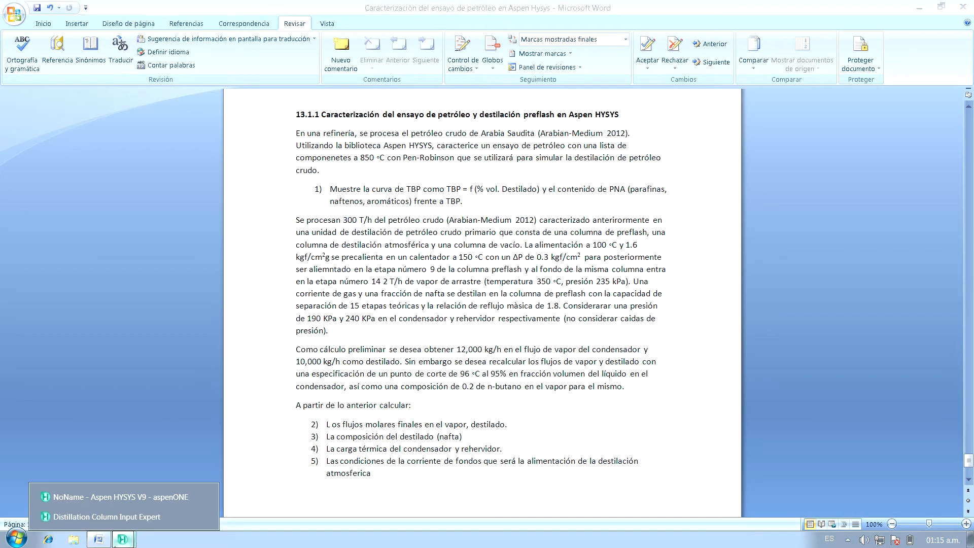
pyautogui.click(168, 494)
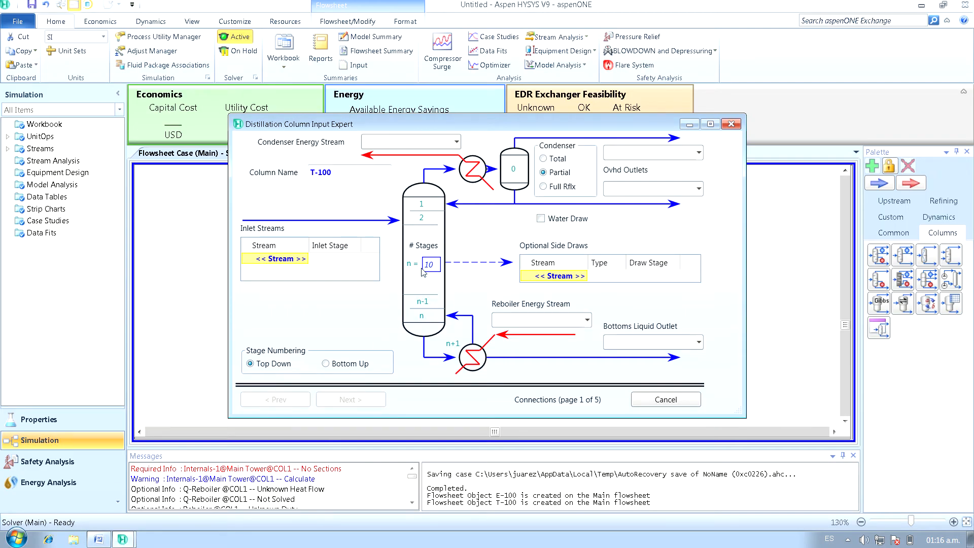
# Connect Alimentación as the column's inlet stream at stage 9 of the Main Tower, checking the feed stage in the Word problem statement
pyautogui.click(297, 259)
pyautogui.click(304, 260)
pyautogui.click(307, 299)
pyautogui.click(108, 539)
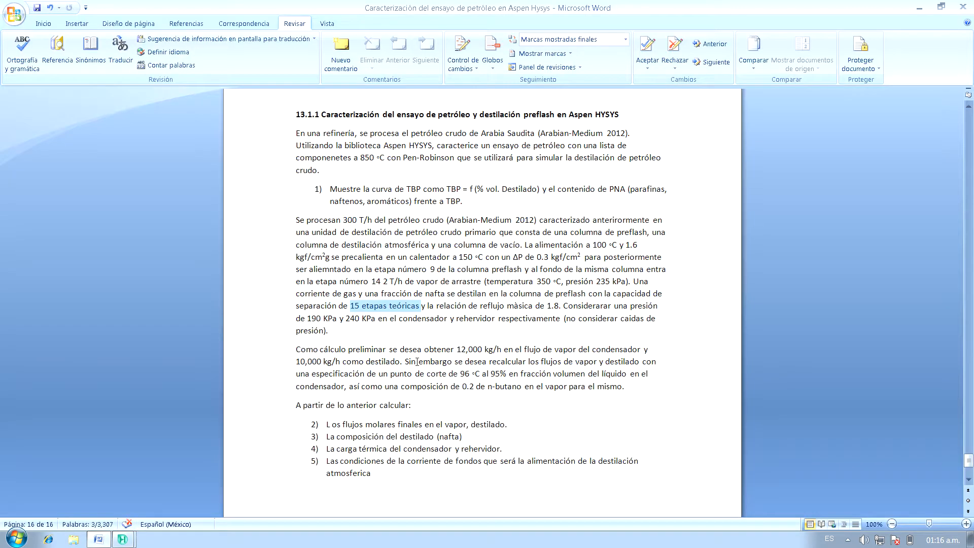
pyautogui.moveTo(376, 270); pyautogui.dragTo(439, 276)
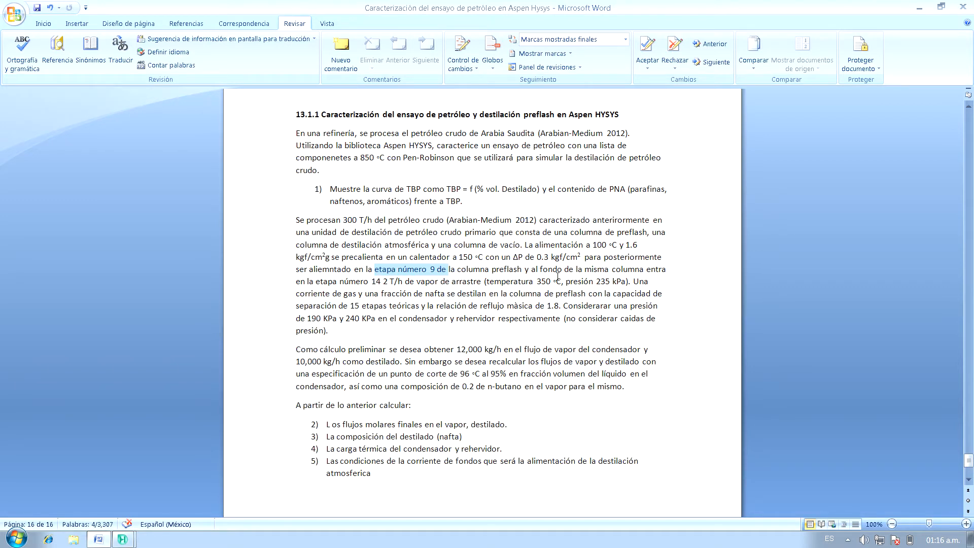
pyautogui.click(120, 539)
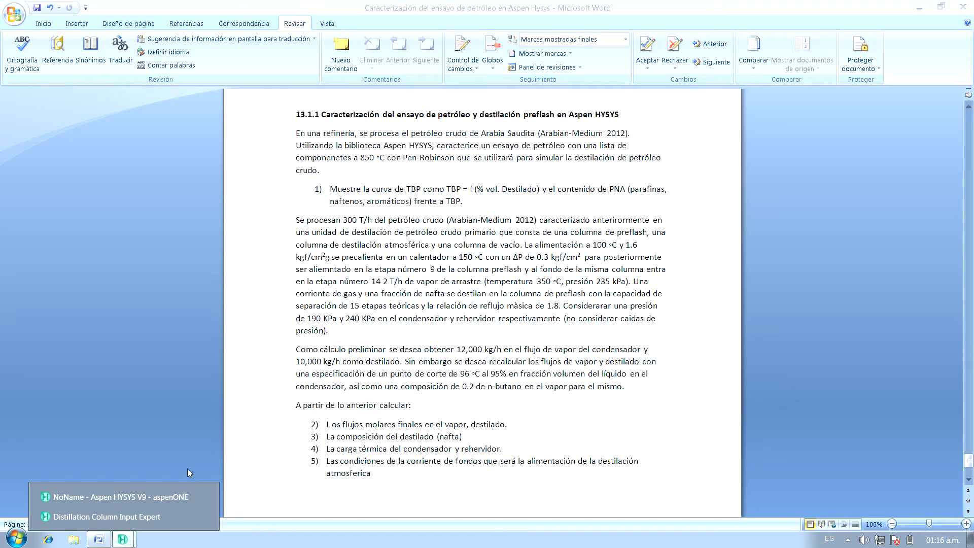
pyautogui.click(163, 489)
pyautogui.click(302, 263)
pyautogui.click(304, 259)
pyautogui.click(268, 274)
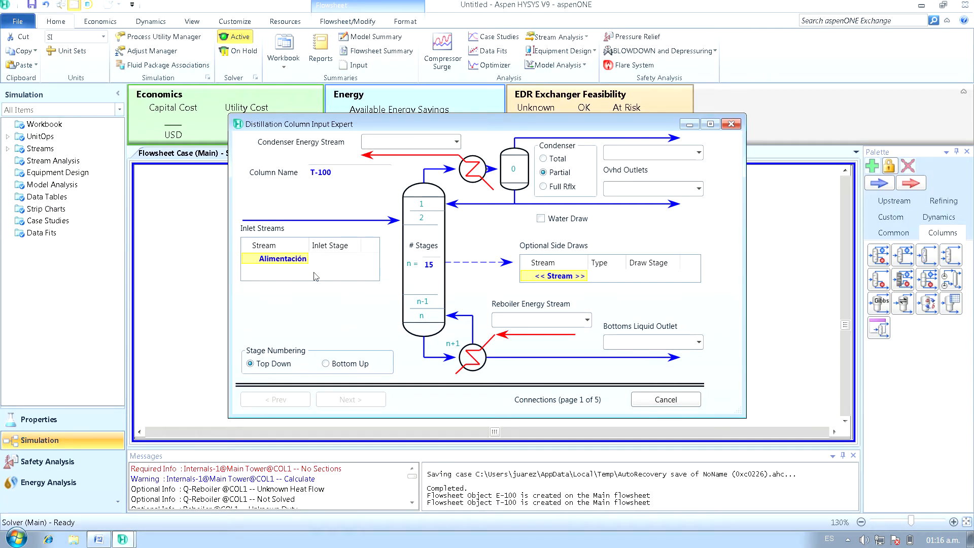
pyautogui.click(358, 264)
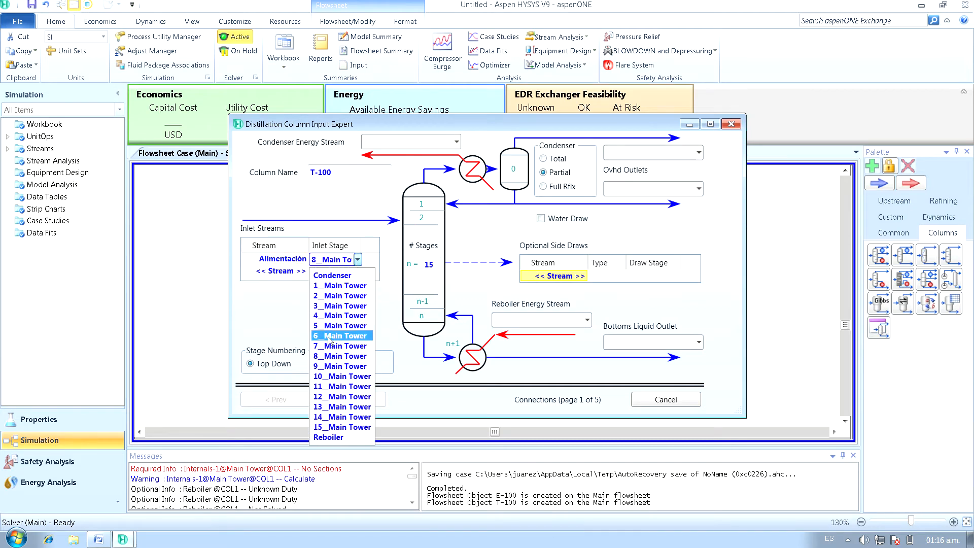
pyautogui.click(367, 294)
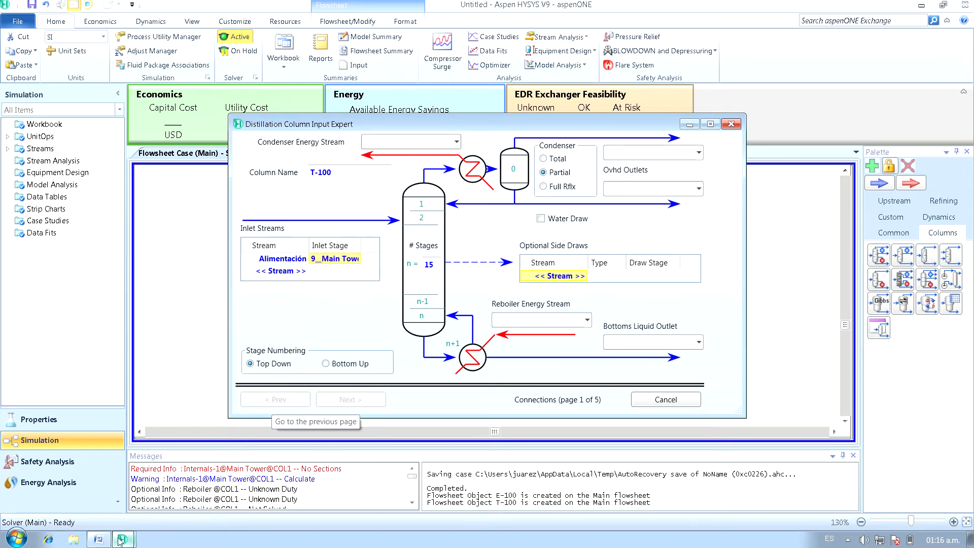
# Check the stripping steam data in Word and add a new inlet stream Vapor at stage 14 of the column's Main Tower
pyautogui.click(99, 539)
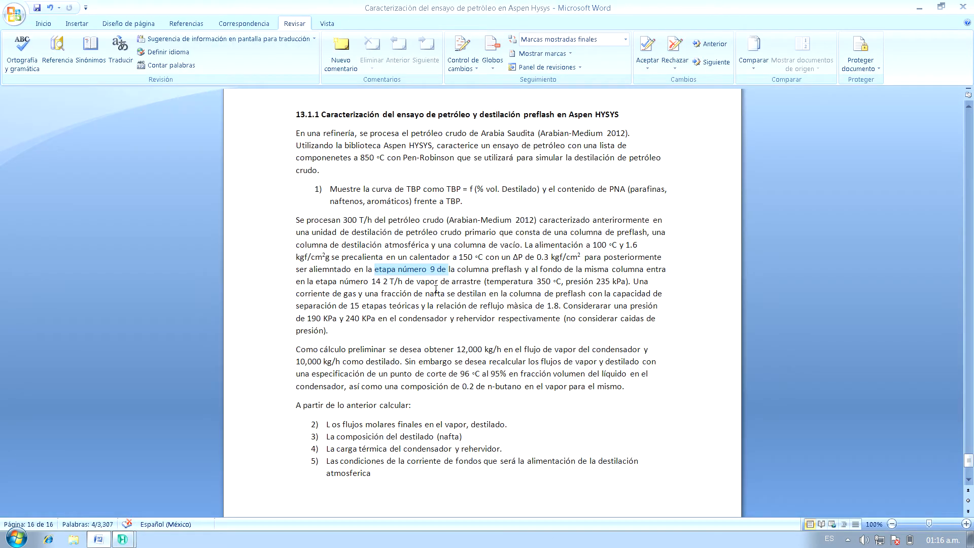
pyautogui.moveTo(532, 272); pyautogui.dragTo(485, 283)
pyautogui.click(122, 539)
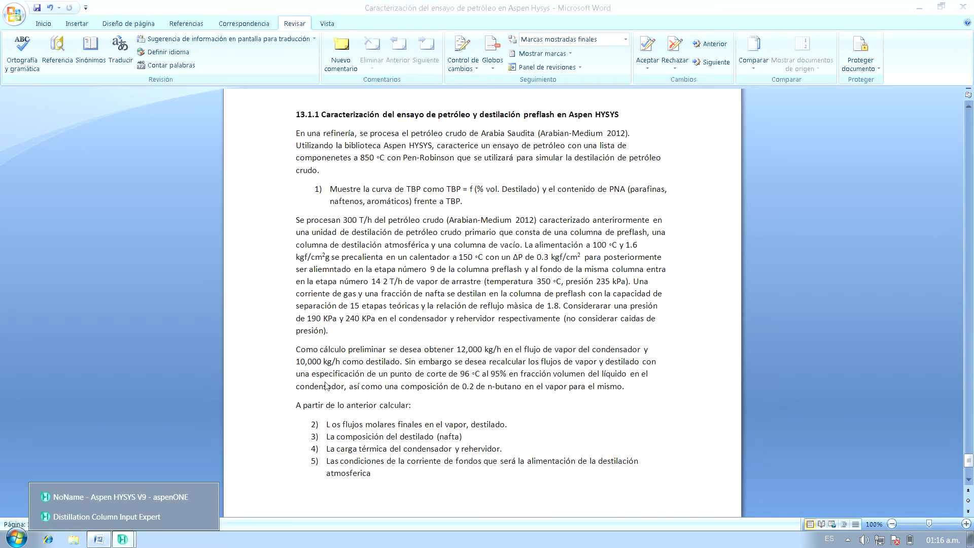
pyautogui.click(108, 498)
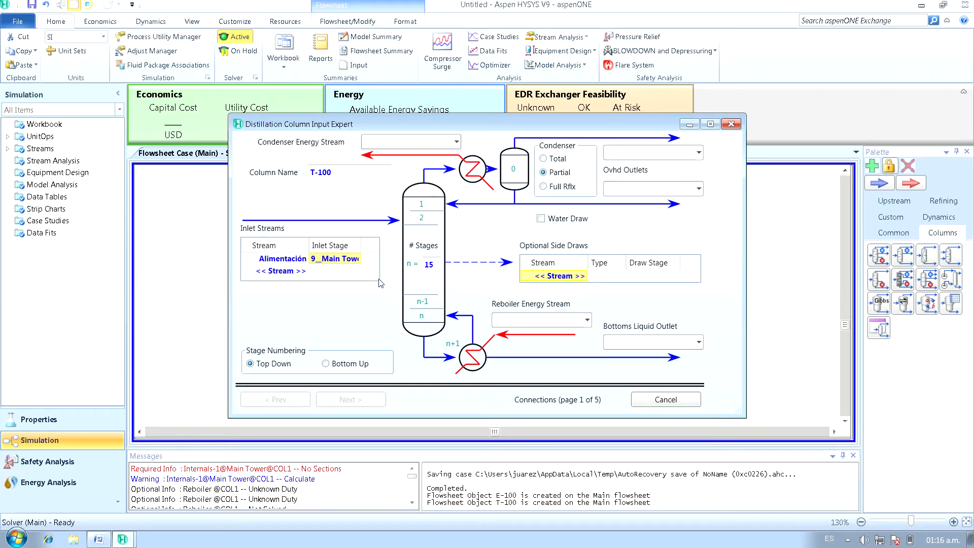
pyautogui.moveTo(497, 124); pyautogui.dragTo(519, 357)
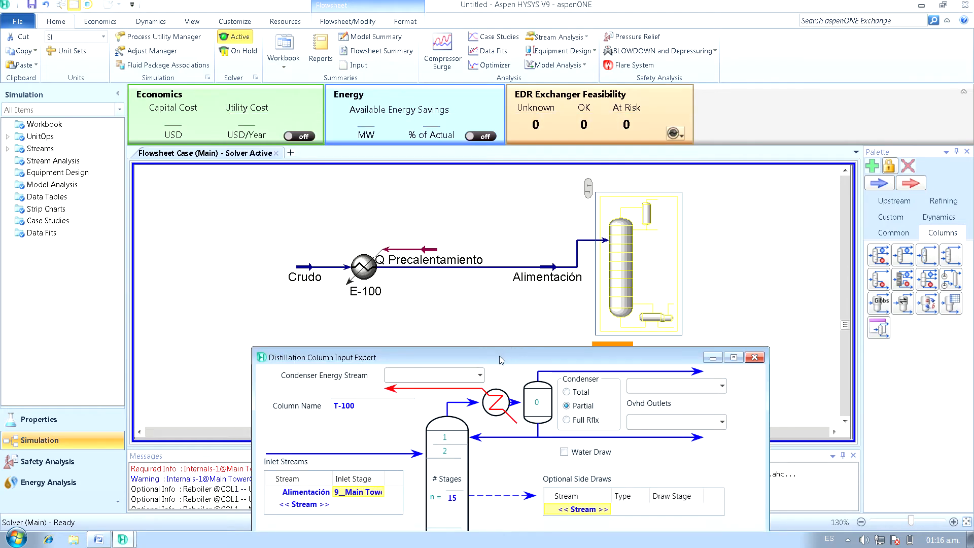
pyautogui.moveTo(499, 357); pyautogui.dragTo(525, 203)
pyautogui.click(356, 353)
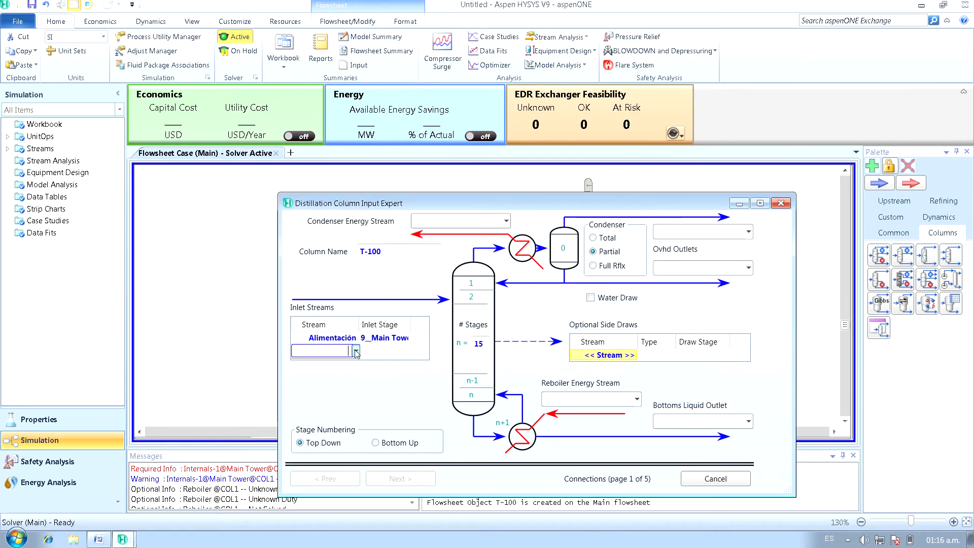
pyautogui.click(355, 350)
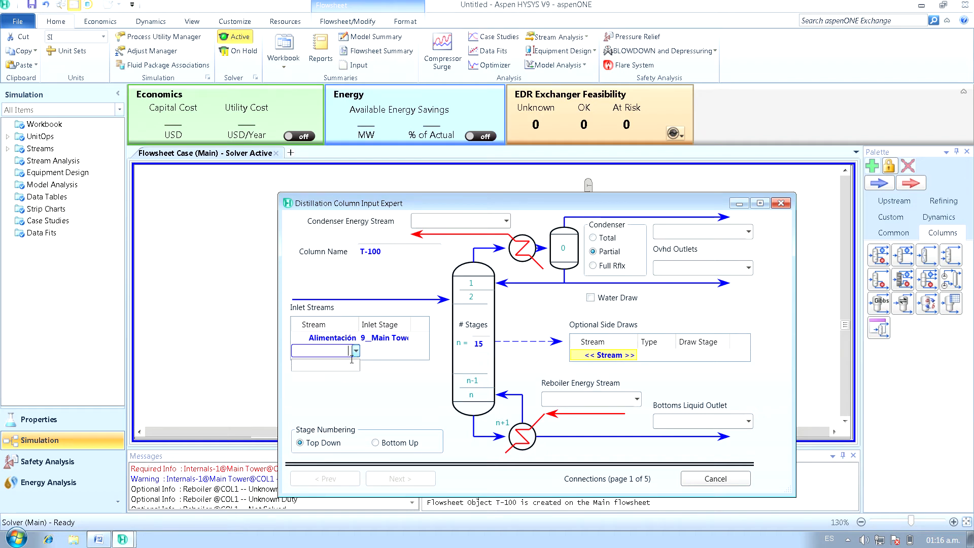
pyautogui.write('Vapor')
pyautogui.press('Return')
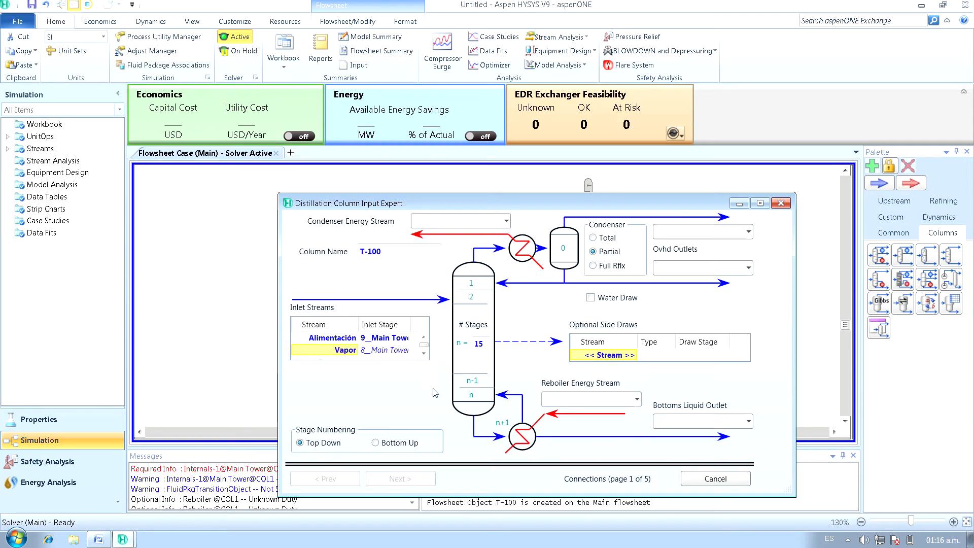
pyautogui.click(409, 351)
pyautogui.click(408, 350)
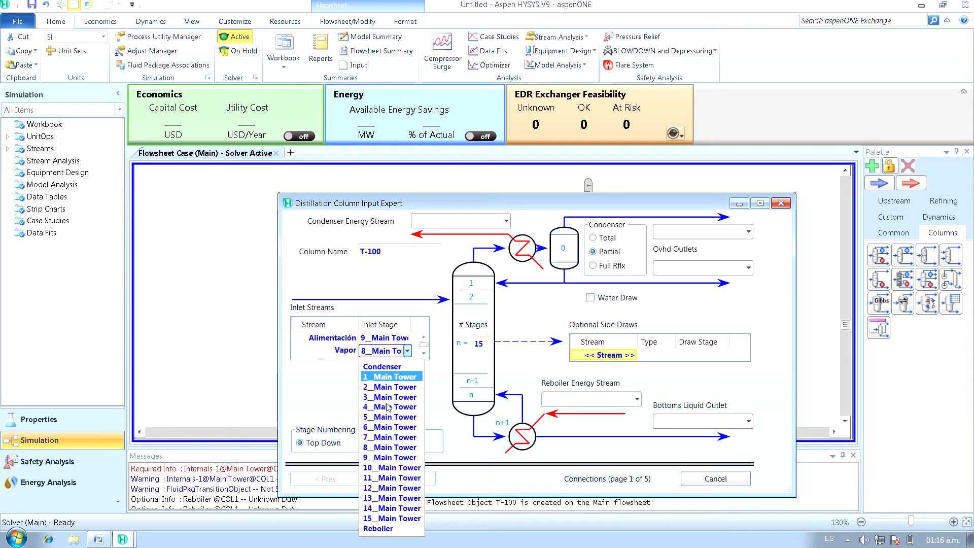
pyautogui.click(379, 506)
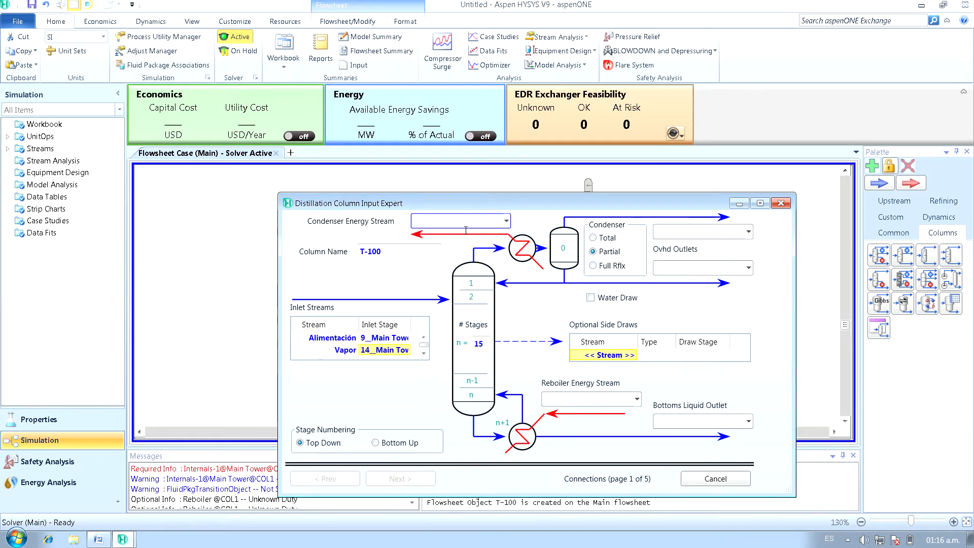
# Name the column's condenser energy stream Q Condensador and its reboiler energy stream Q Rehervidor
pyautogui.write('ondensador')
pyautogui.click(577, 408)
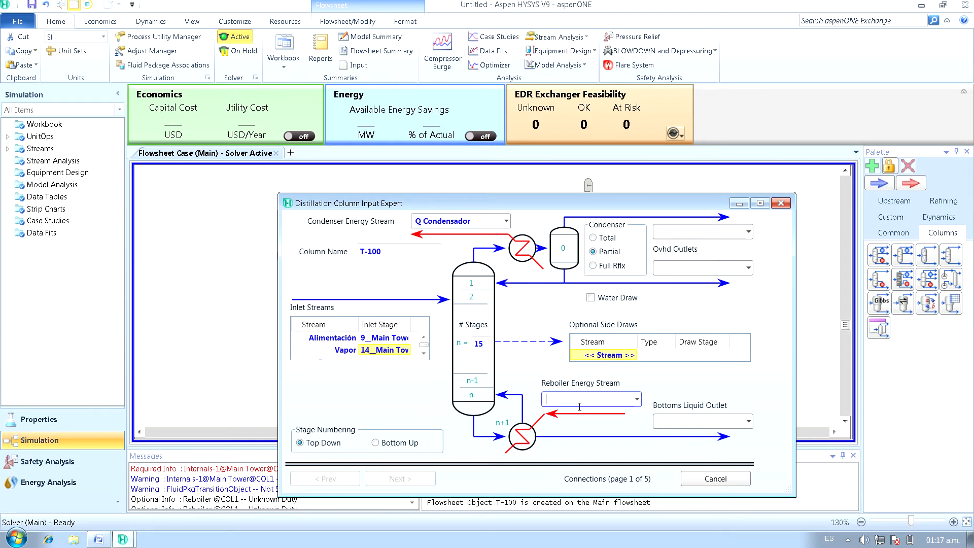
pyautogui.write('Q Rehervidor')
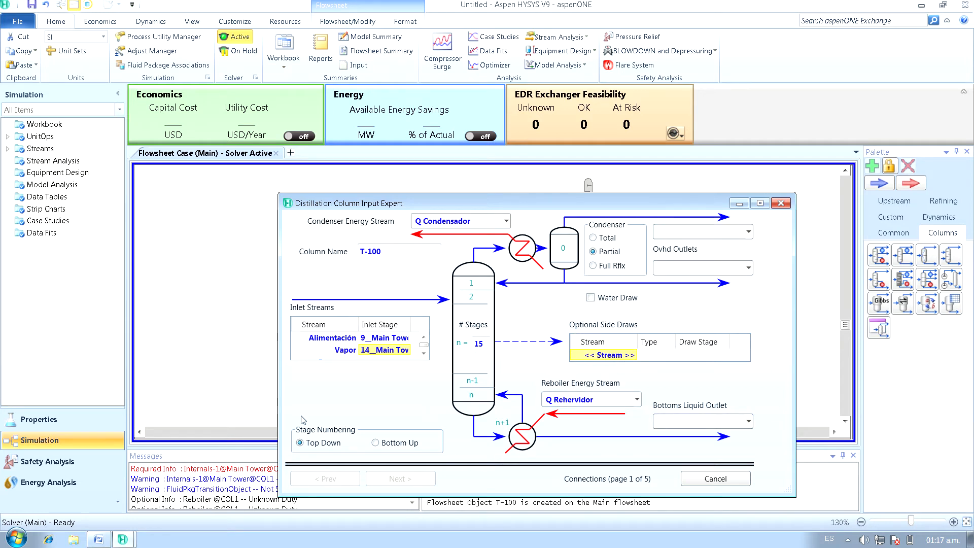
# Check the column's overhead products in the Word problem statement and name the vapour overhead outlet Gas in HYSYS
pyautogui.click(97, 539)
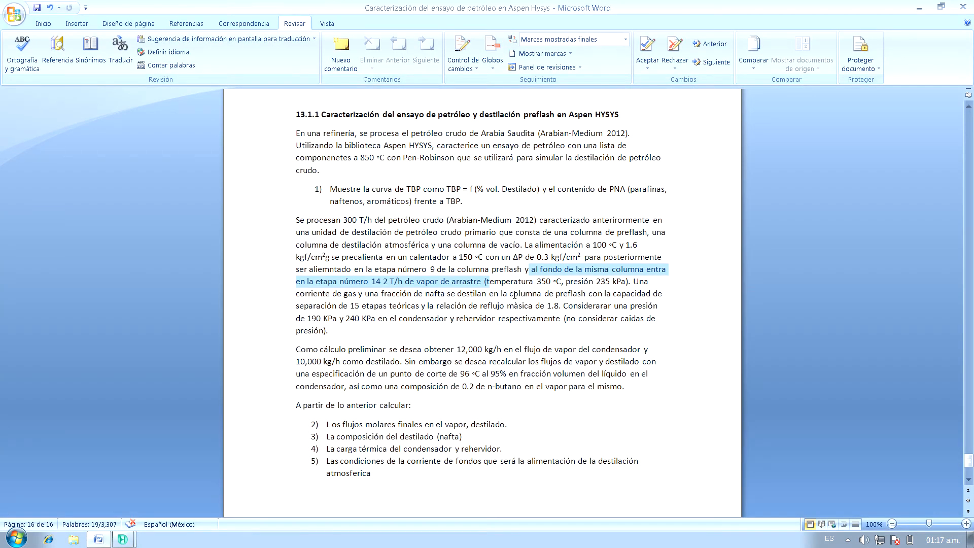
pyautogui.click(548, 294)
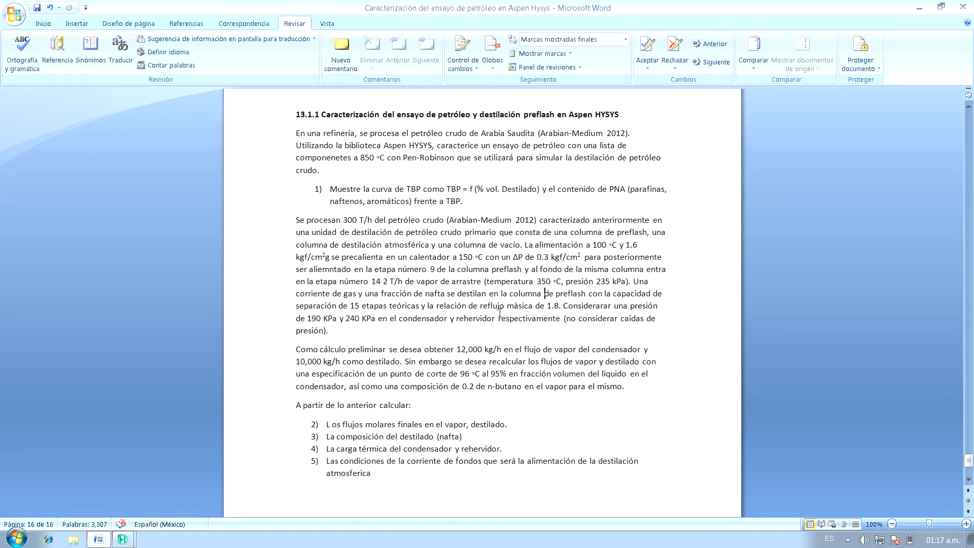
pyautogui.click(122, 538)
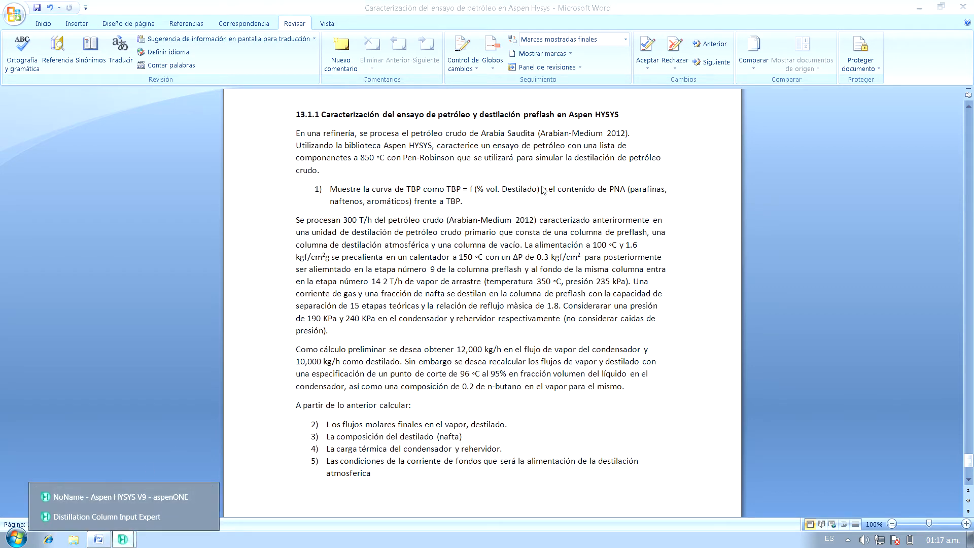
pyautogui.click(120, 497)
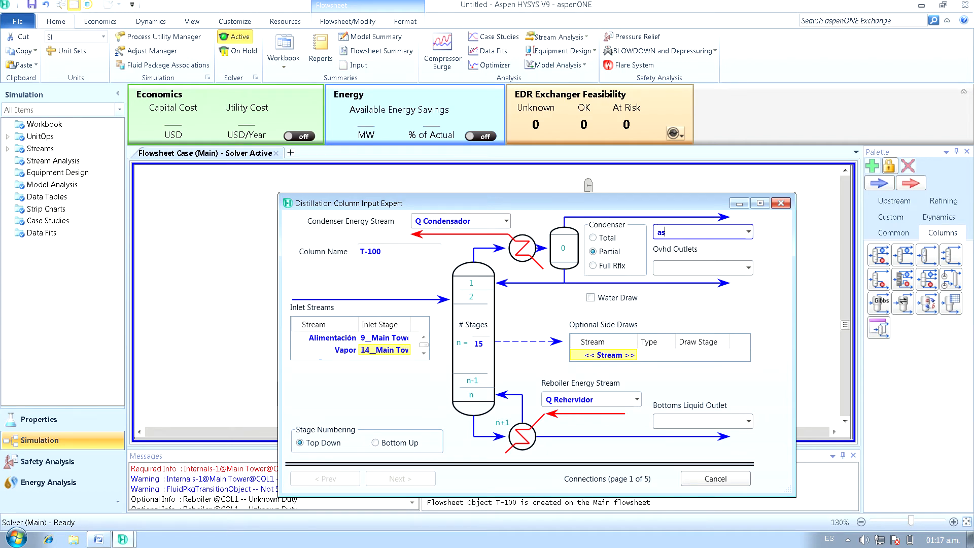
pyautogui.press('BackSpace')
pyautogui.press('BackSpace')
pyautogui.write('Gs')
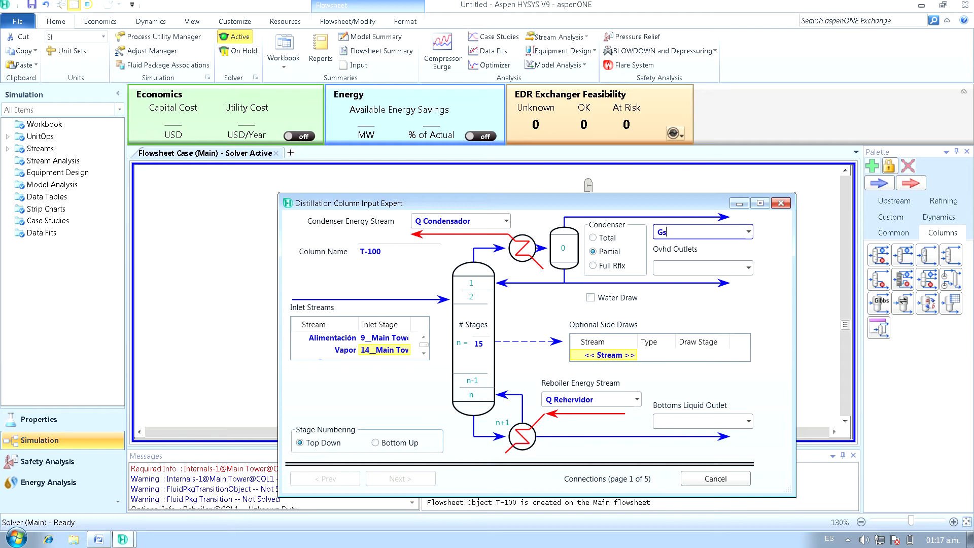
# Try the other condenser types, return to Partial, and assign Gas and Destilado as the vapour and liquid overhead outlets
pyautogui.click(699, 267)
pyautogui.click(593, 239)
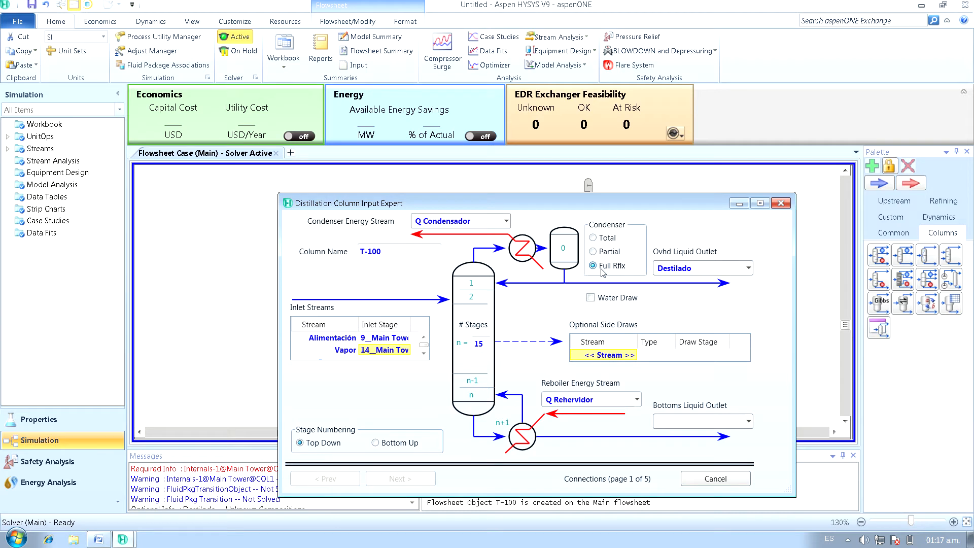
pyautogui.click(593, 251)
pyautogui.click(710, 237)
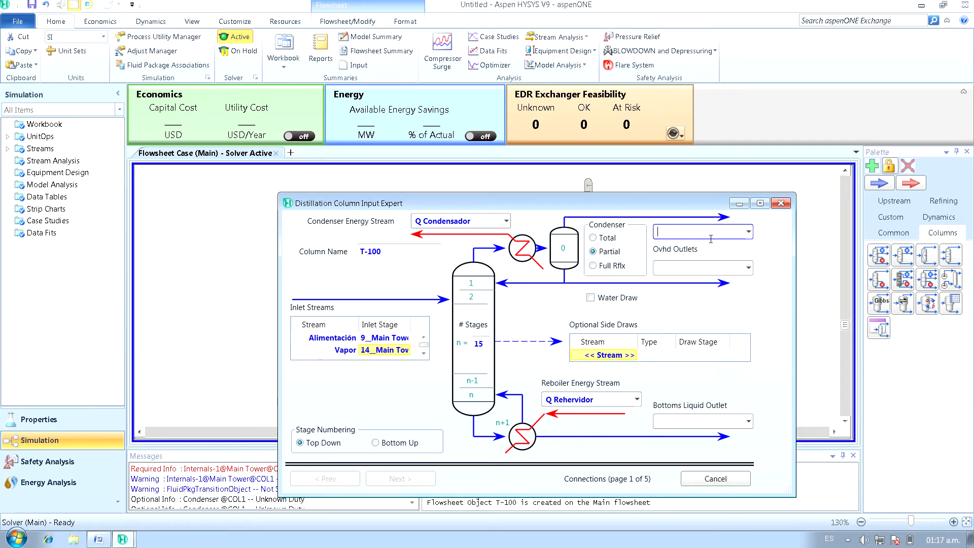
pyautogui.click(747, 232)
pyautogui.click(680, 282)
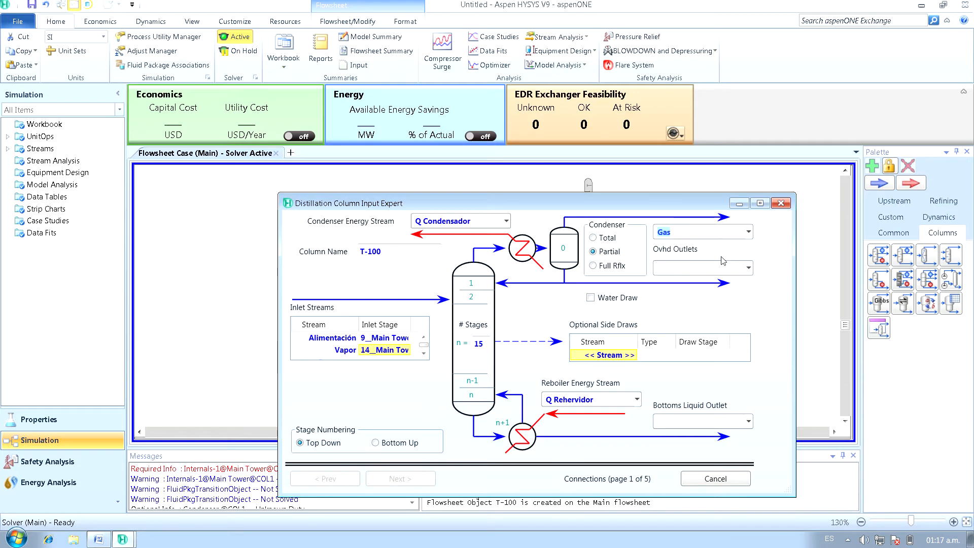
pyautogui.click(748, 268)
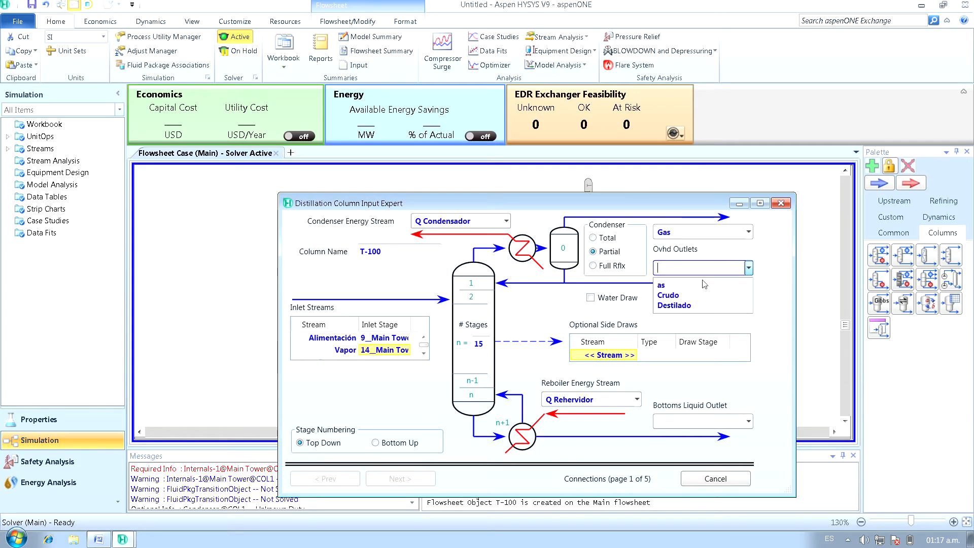
pyautogui.click(681, 306)
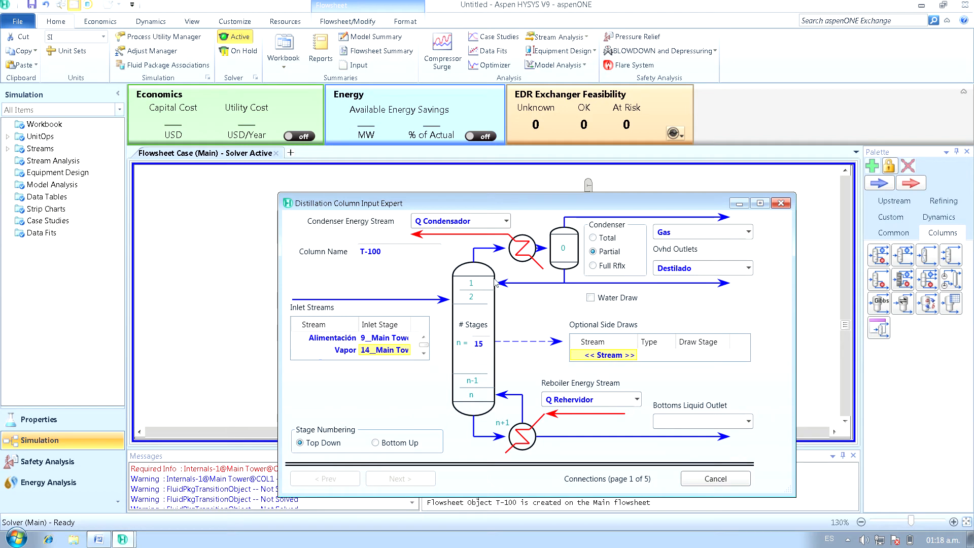
# Enable the condenser water draw as Agua, name the bottoms liquid outlet A Destilación Atm, and proceed to the reboiler configuration
pyautogui.click(591, 298)
pyautogui.click(684, 301)
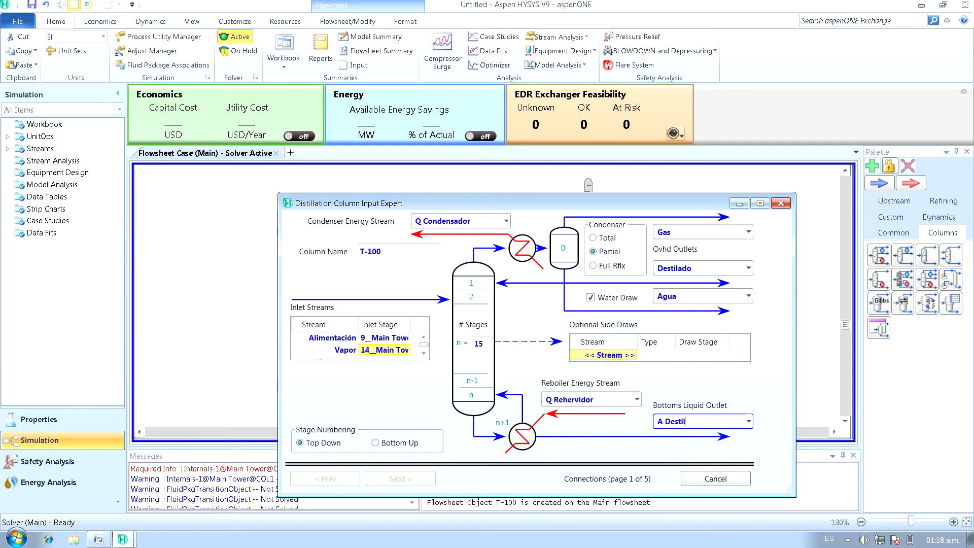
pyautogui.write('n Atm')
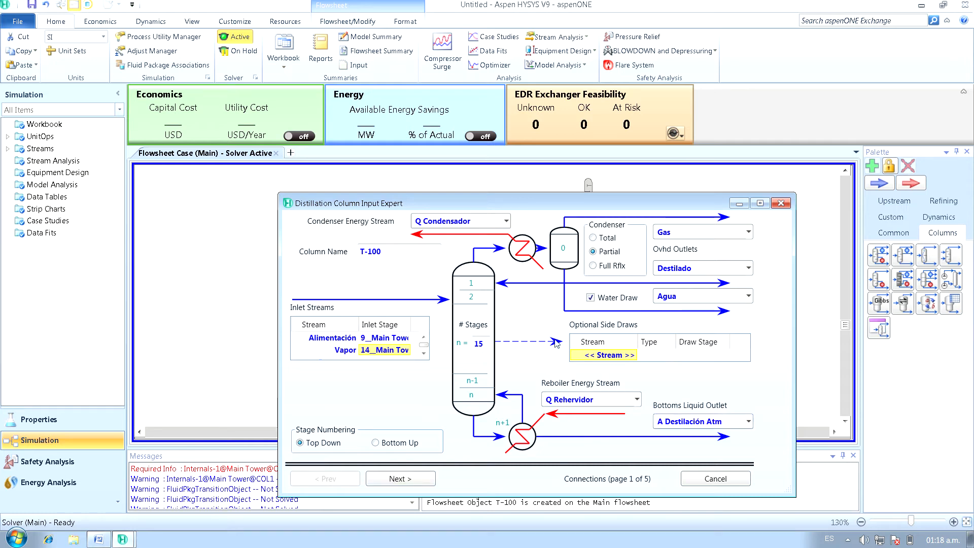
pyautogui.click(618, 353)
pyautogui.click(414, 482)
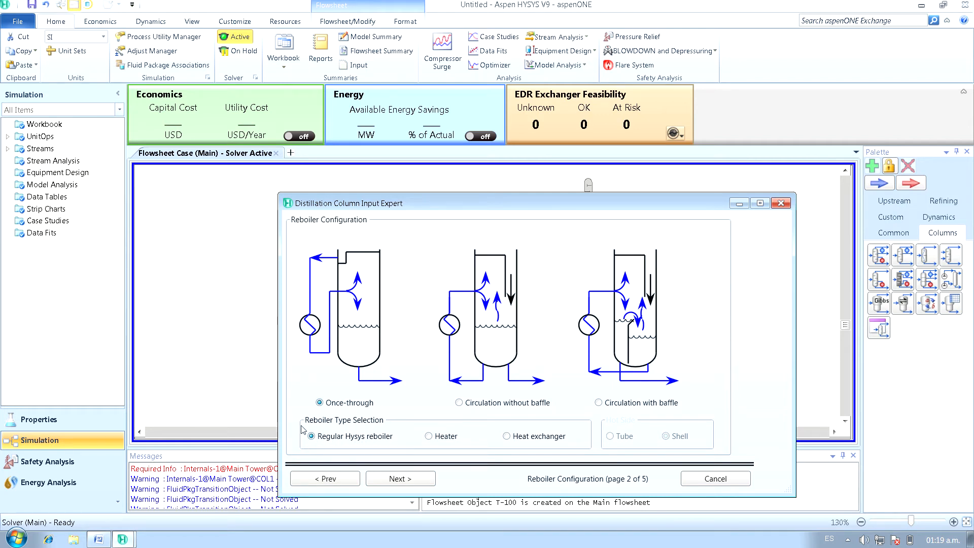
# Accept the once-through regular HYSYS reboiler and set the condenser pressure to 190 kPa, as given in the Word problem statement
pyautogui.click(398, 480)
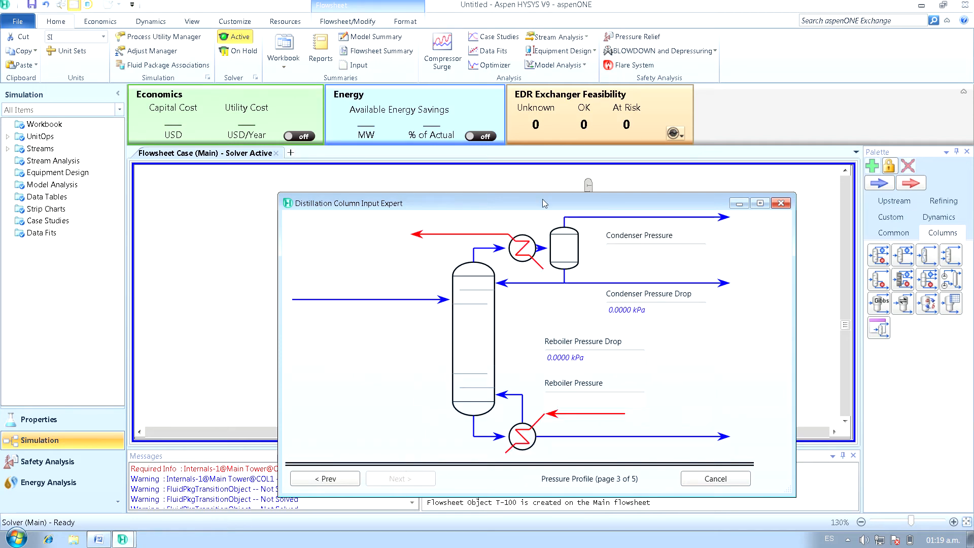
pyautogui.moveTo(543, 199); pyautogui.dragTo(527, 163)
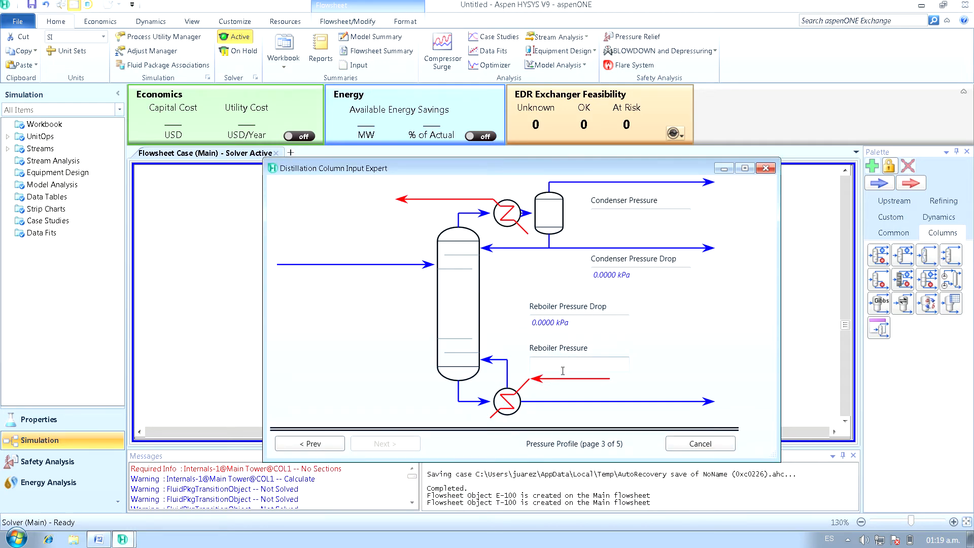
pyautogui.hotkey('alt', 'Tab')
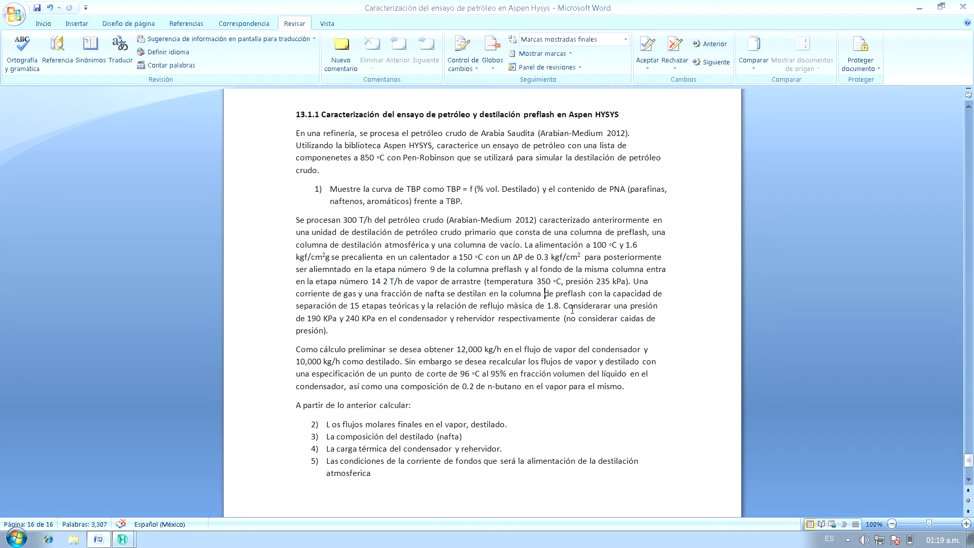
pyautogui.moveTo(572, 308); pyautogui.dragTo(591, 339)
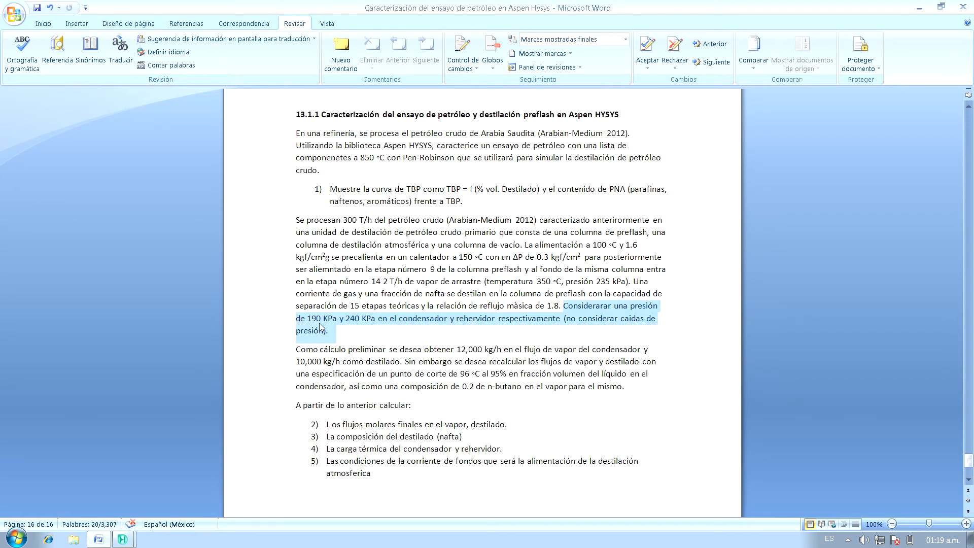
pyautogui.click(363, 345)
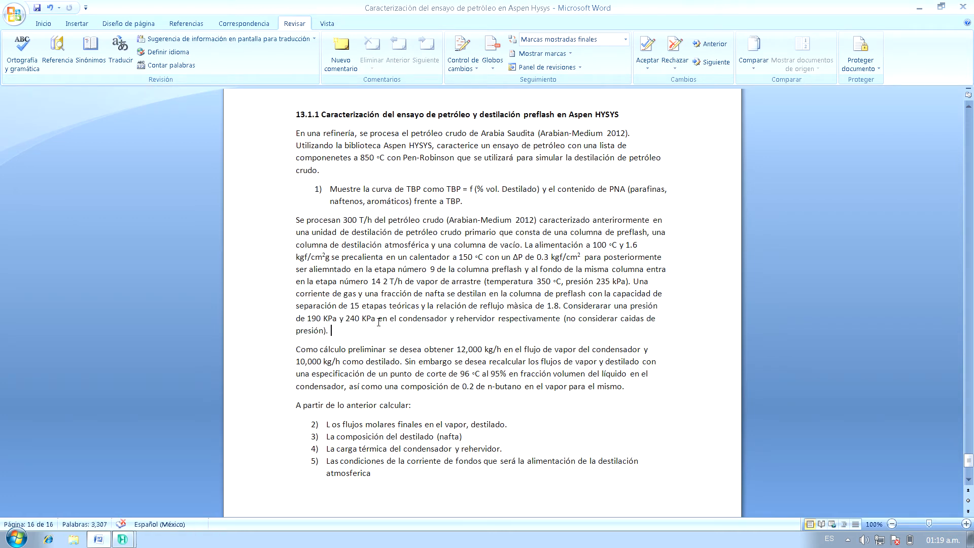
pyautogui.moveTo(307, 320); pyautogui.dragTo(388, 318)
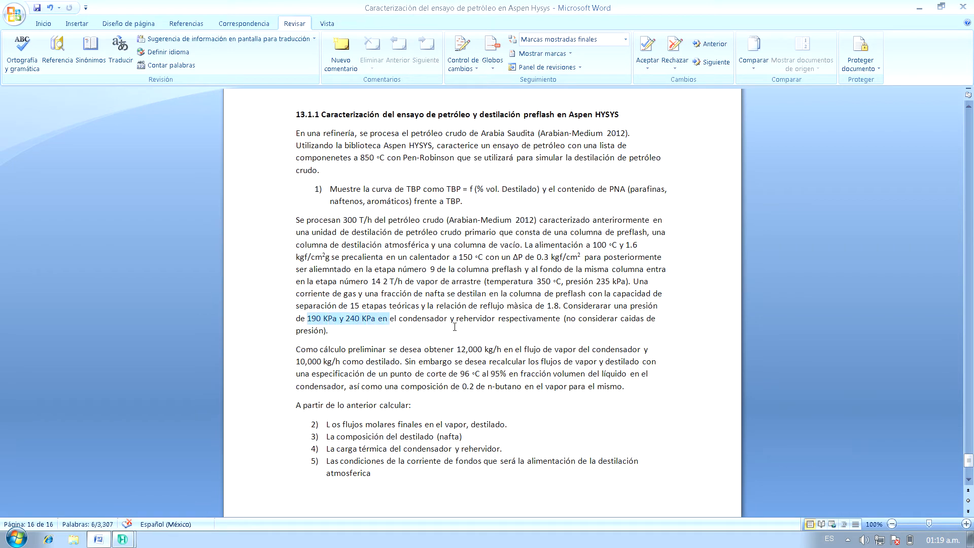
pyautogui.hotkey('alt', 'Tab')
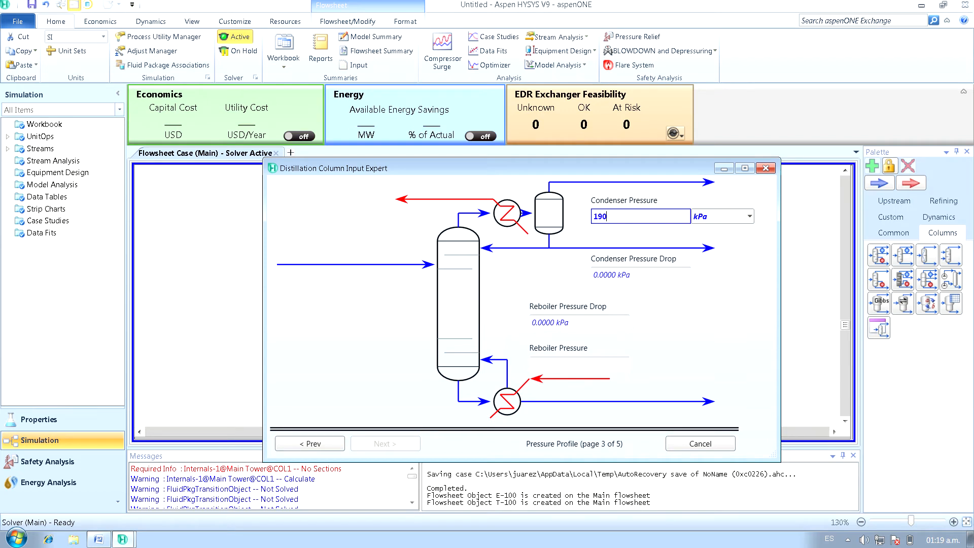
# Set the reboiler pressure to 240 kPa, checking the value in the Word problem statement
pyautogui.click(566, 366)
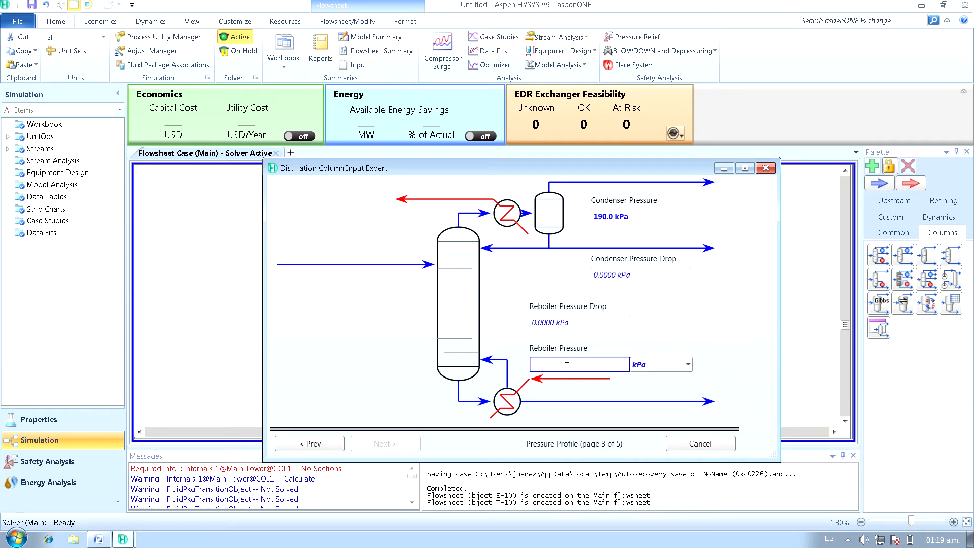
pyautogui.hotkey('alt', 'Tab')
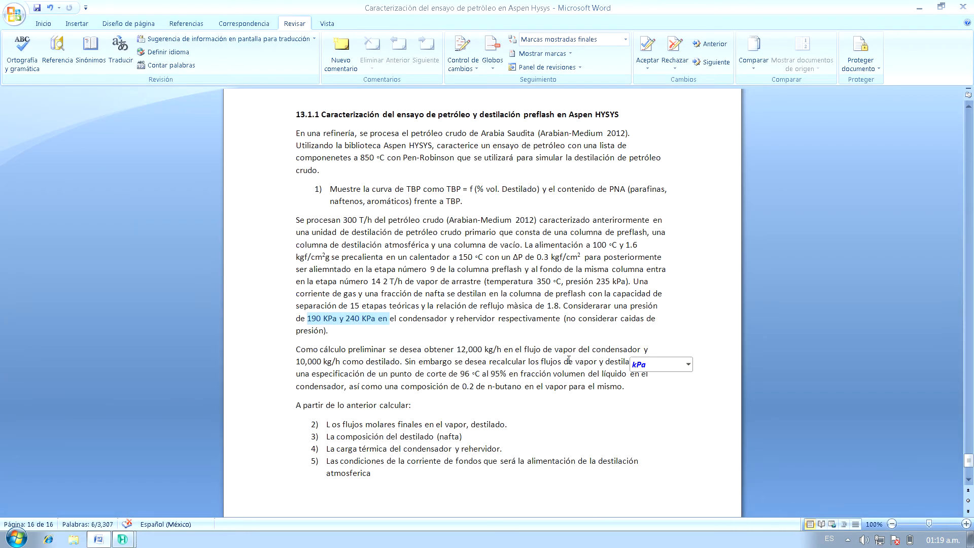
pyautogui.hotkey('alt', 'Tab')
pyautogui.write('24')
pyautogui.press('Return')
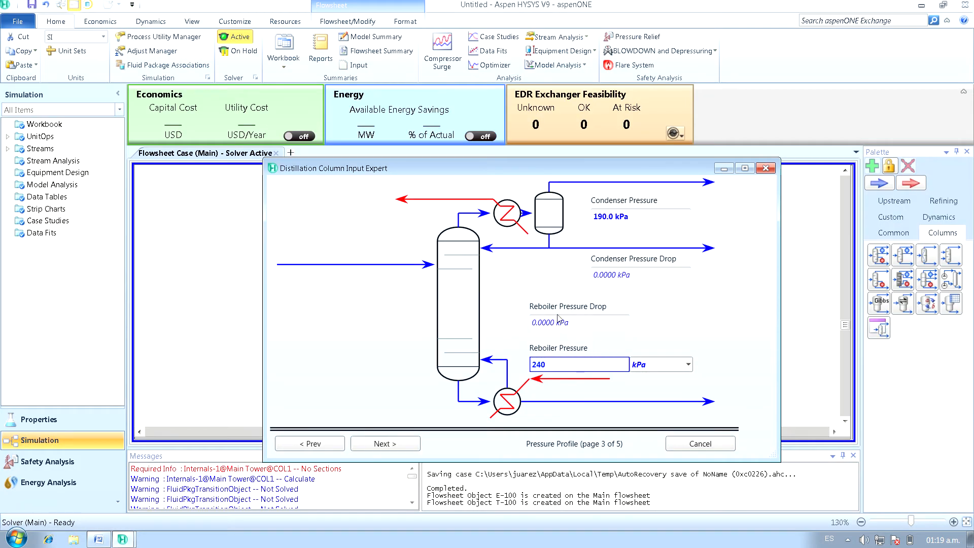
# Check the pressure-drop note in Word, keep both pressure drops at zero, and proceed past the blank temperature estimates to the specifications
pyautogui.click(574, 315)
pyautogui.click(637, 280)
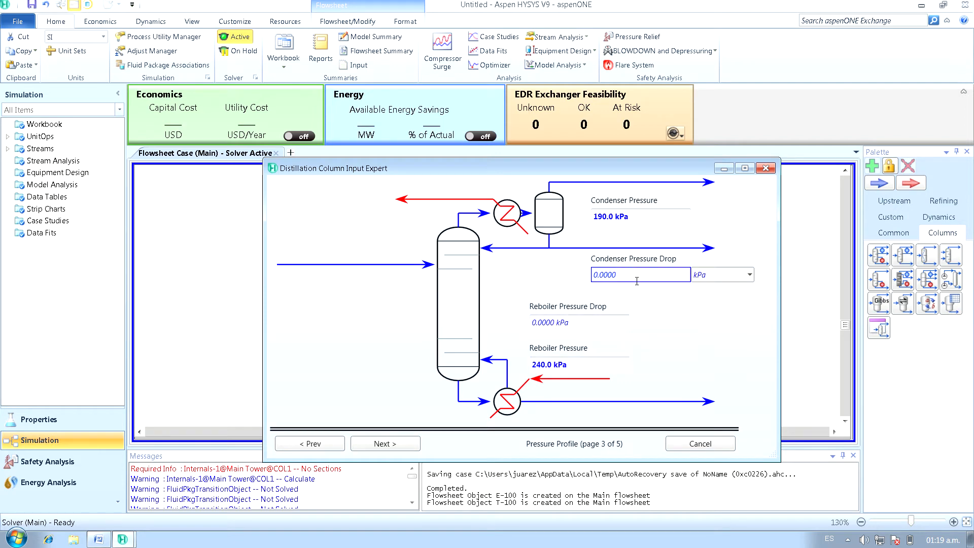
pyautogui.click(99, 539)
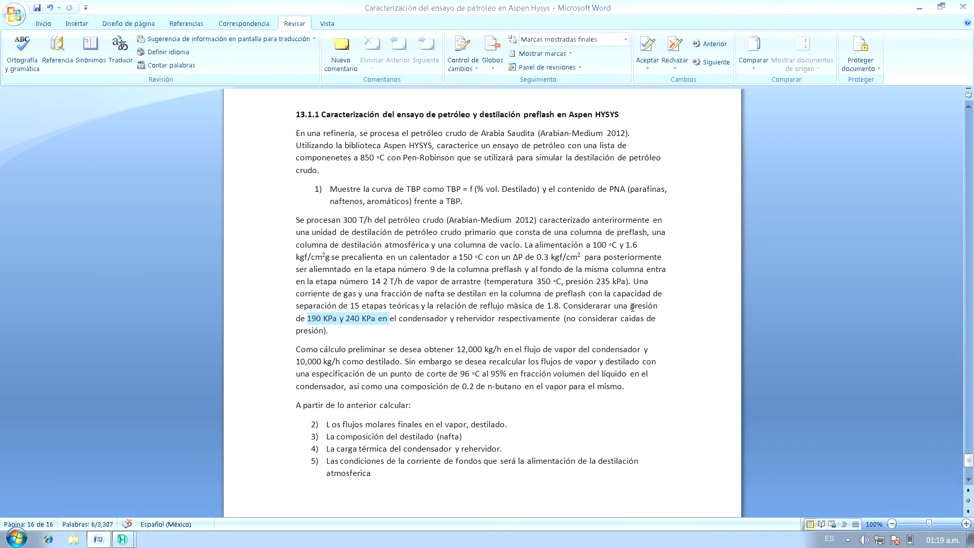
pyautogui.moveTo(566, 319); pyautogui.dragTo(331, 339)
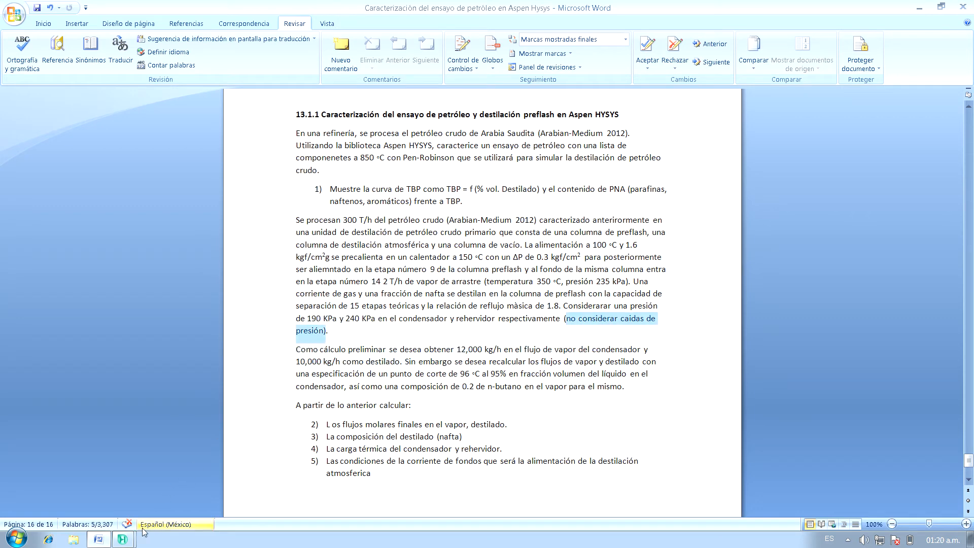
pyautogui.click(123, 539)
pyautogui.click(129, 507)
pyautogui.click(662, 299)
pyautogui.click(391, 438)
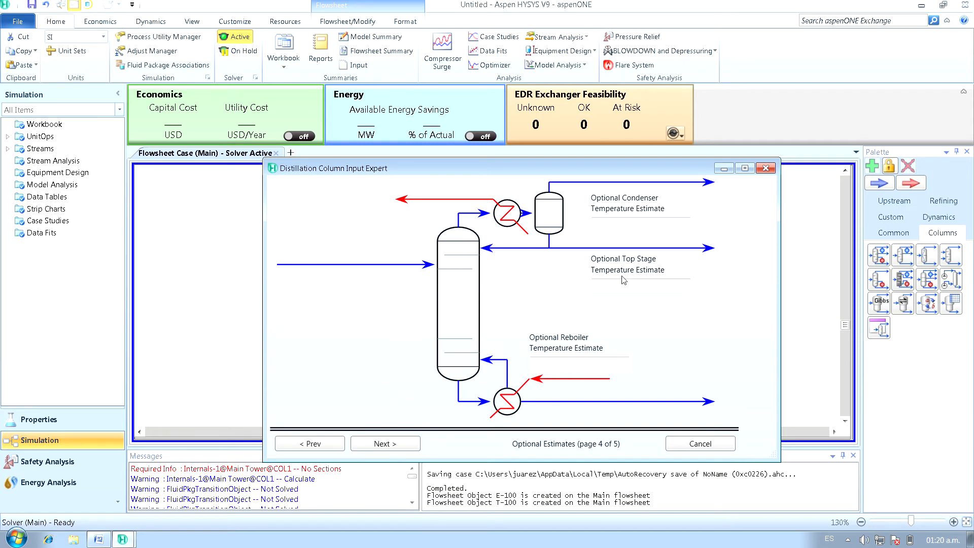
pyautogui.click(389, 445)
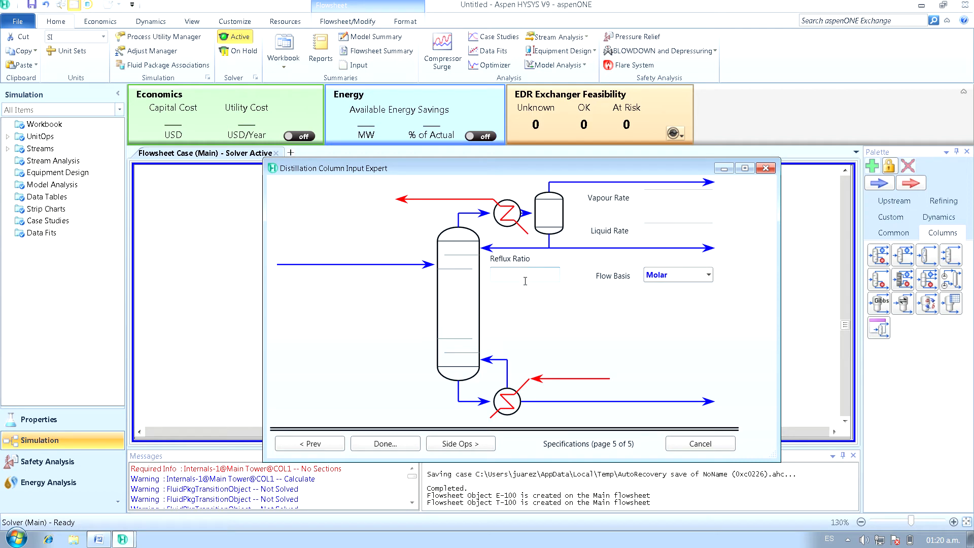
# Look up the preliminary condenser vapour and distillate flow rates in the Word problem statement and return to Aspen HYSYS
pyautogui.click(99, 539)
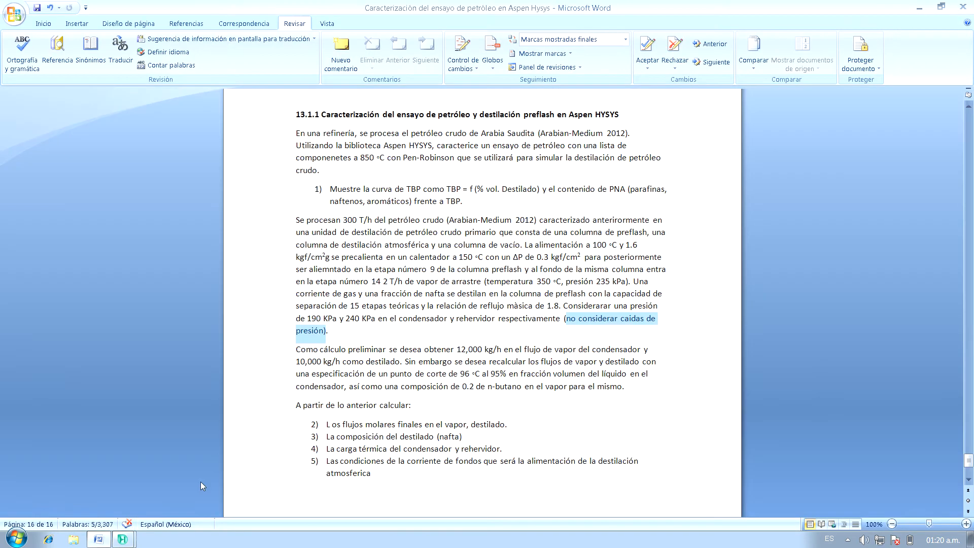
pyautogui.click(461, 299)
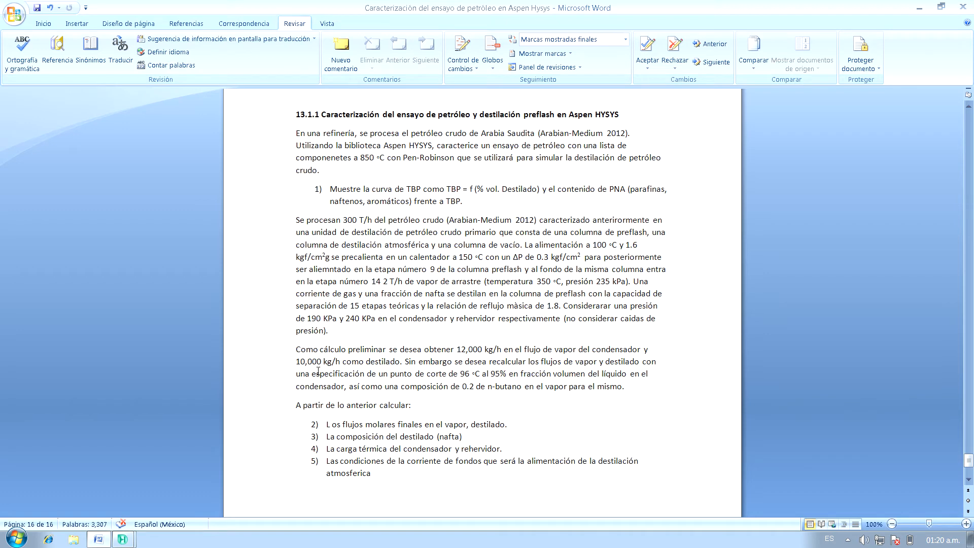
pyautogui.moveTo(297, 353); pyautogui.dragTo(390, 362)
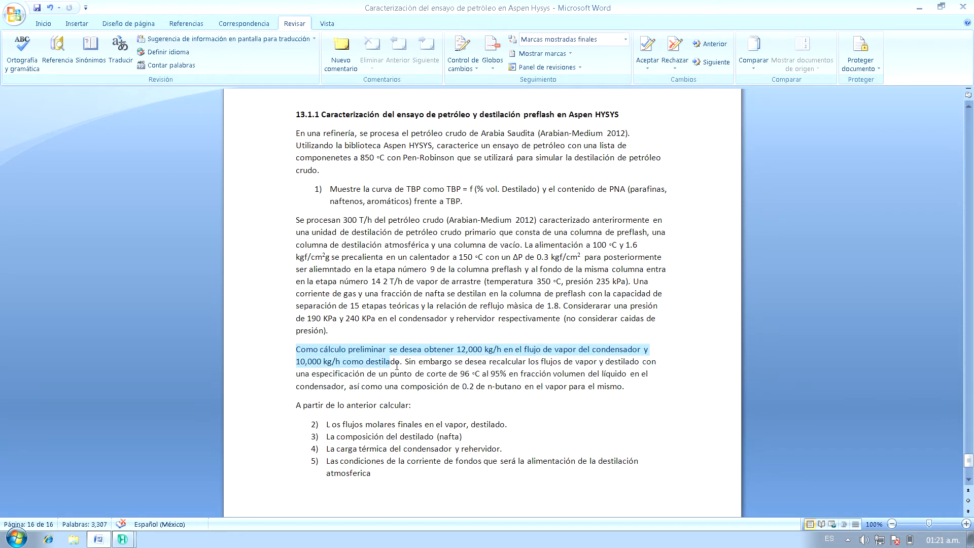
pyautogui.click(473, 355)
pyautogui.click(294, 363)
pyautogui.click(329, 362)
pyautogui.moveTo(123, 539)
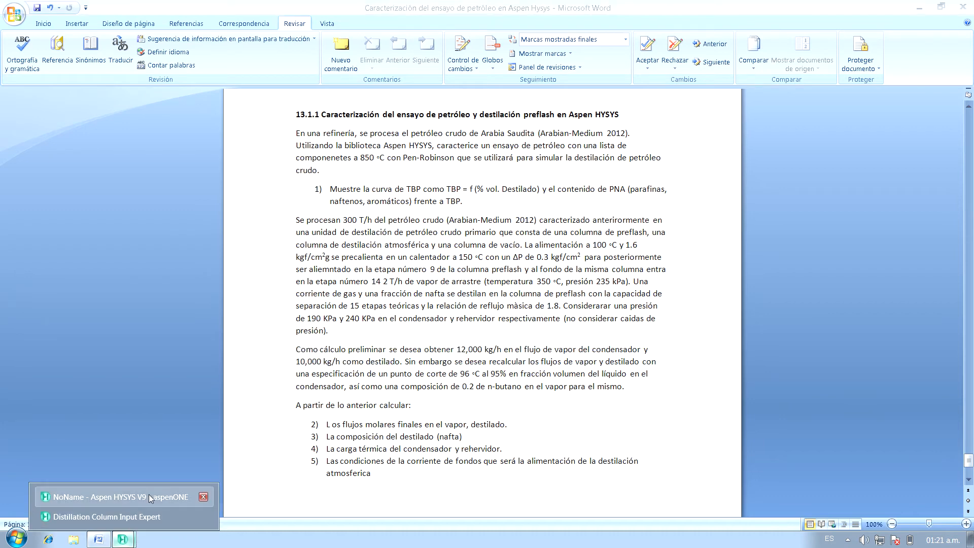
pyautogui.click(148, 494)
# Change the flow basis to Mass and set the vapour rate to 12000 kg/h and the liquid rate to 10000 kg/h
pyautogui.click(673, 198)
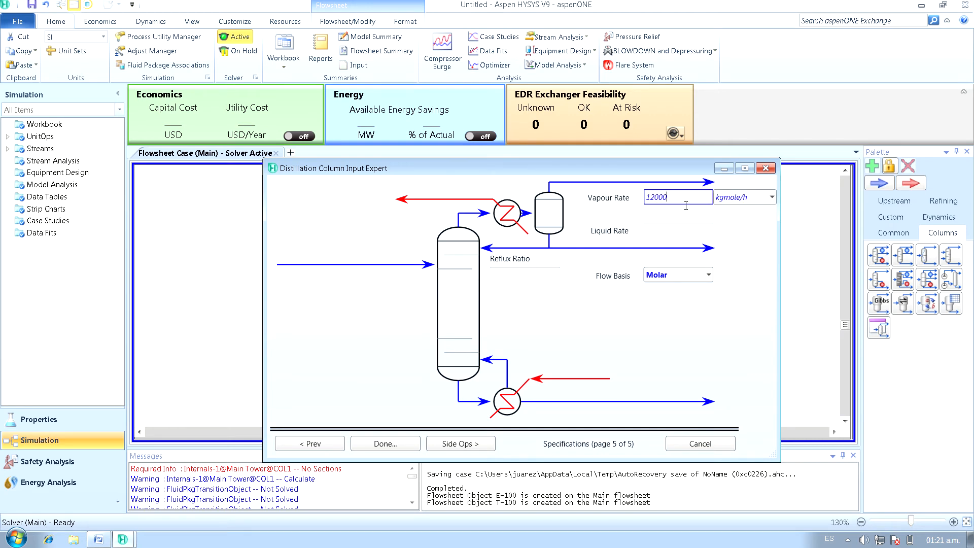
pyautogui.click(770, 199)
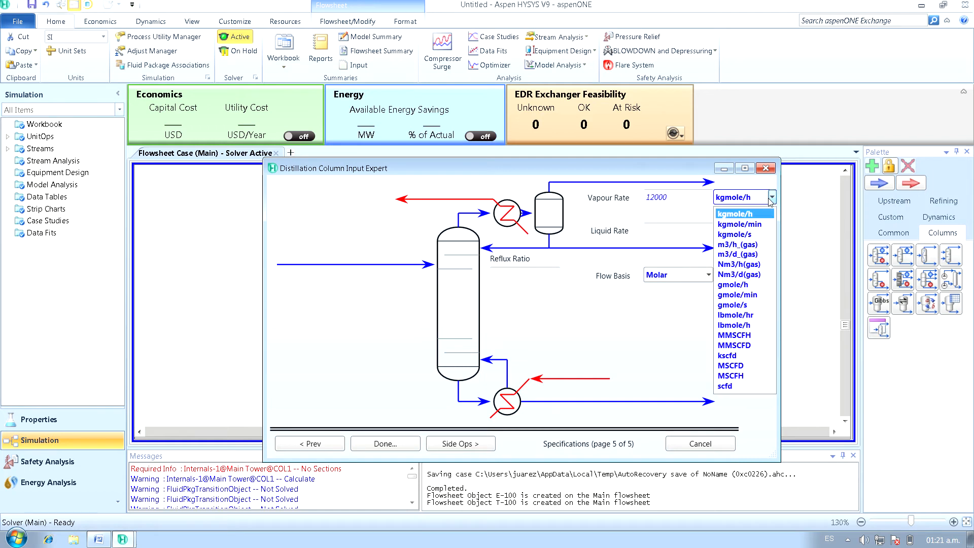
pyautogui.click(685, 204)
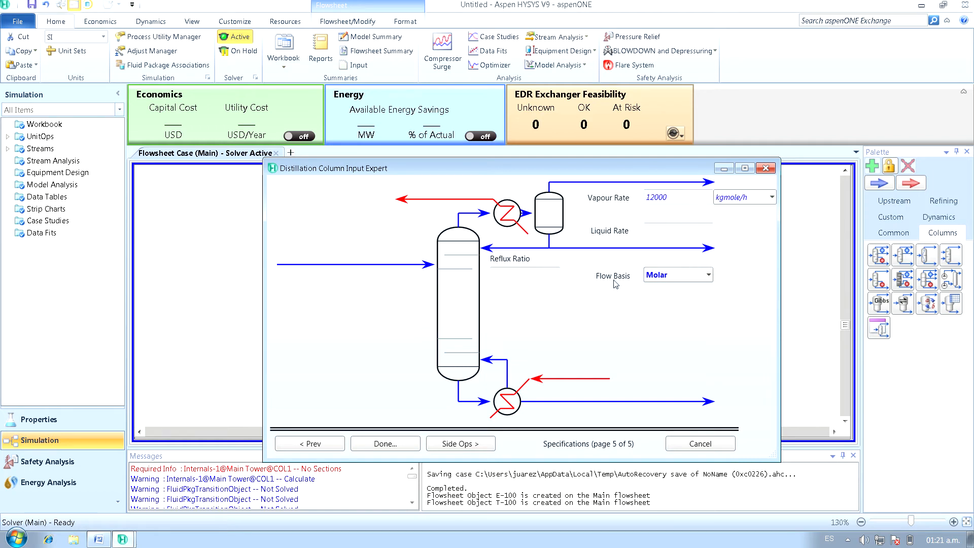
pyautogui.click(709, 276)
pyautogui.click(679, 300)
pyautogui.click(674, 202)
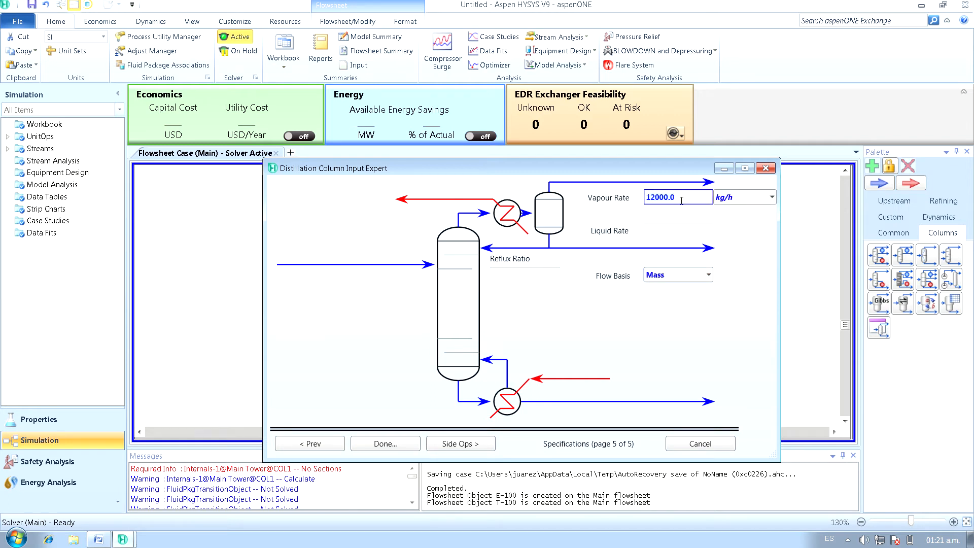
pyautogui.click(674, 237)
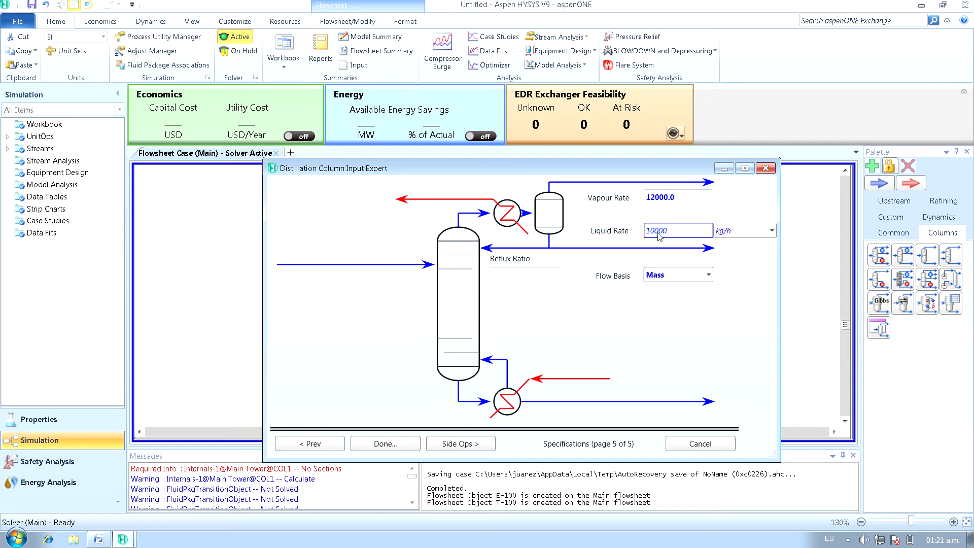
pyautogui.press('Return')
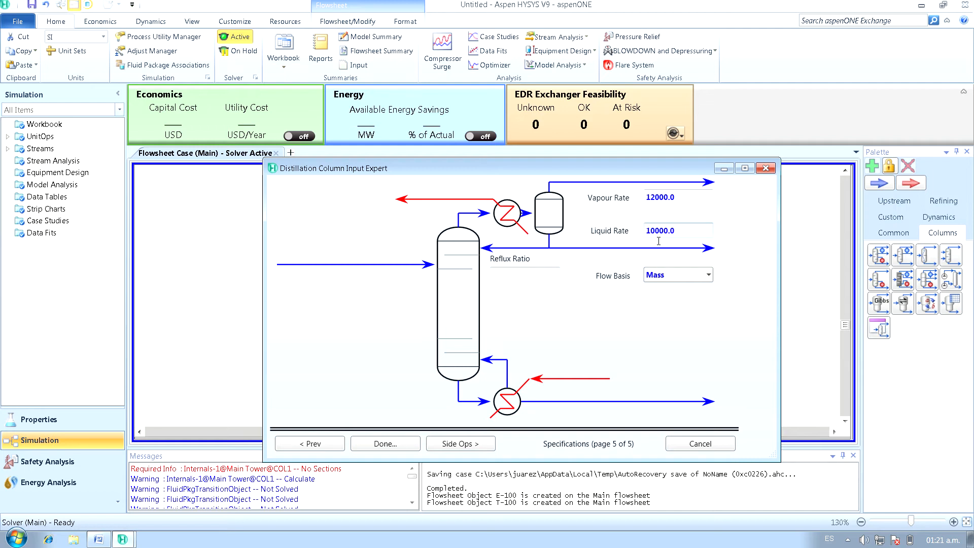
# Set the reflux ratio to 1.8, as given in the Word problem statement, then finish the column setup and close its window
pyautogui.click(521, 282)
pyautogui.click(98, 539)
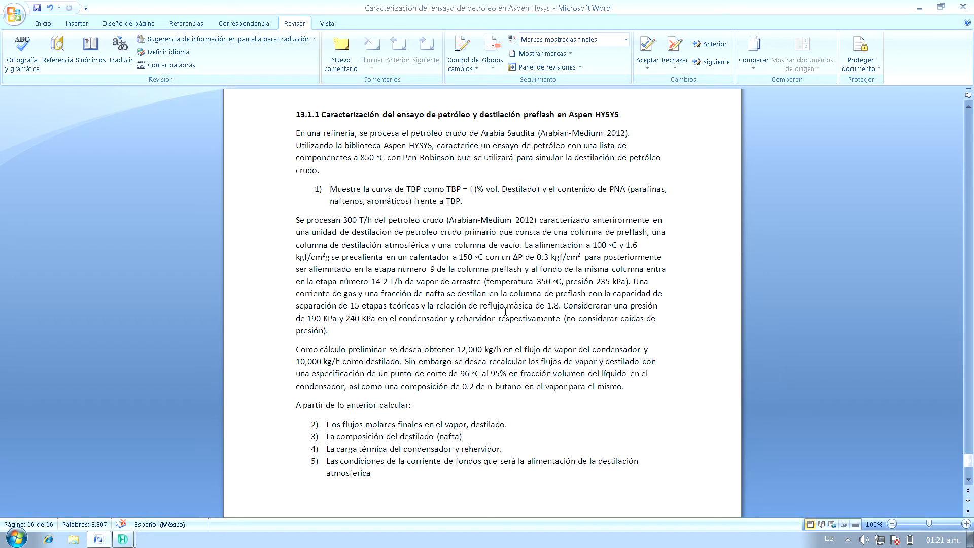
pyautogui.moveTo(507, 306); pyautogui.dragTo(563, 306)
pyautogui.click(547, 306)
pyautogui.moveTo(124, 541)
pyautogui.click(55, 520)
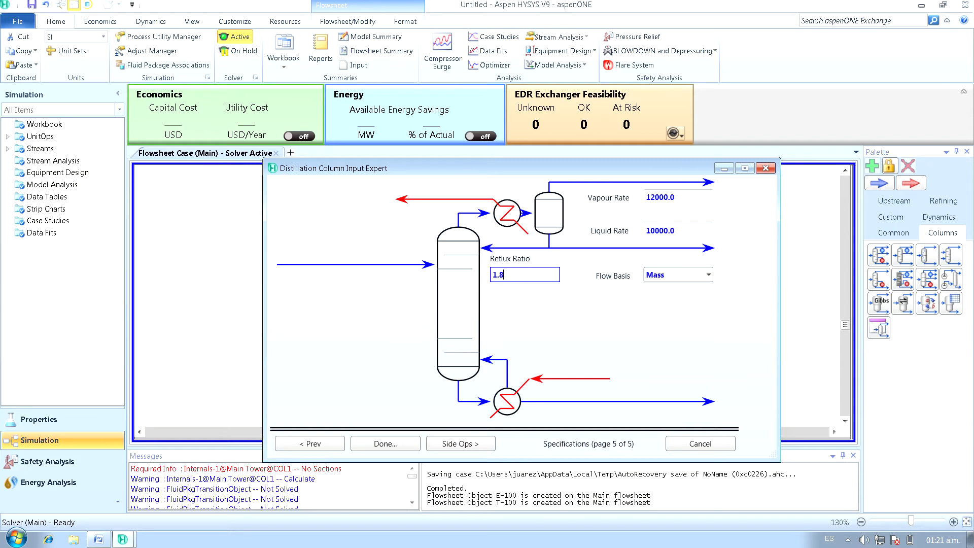
pyautogui.press('Return')
pyautogui.click(385, 444)
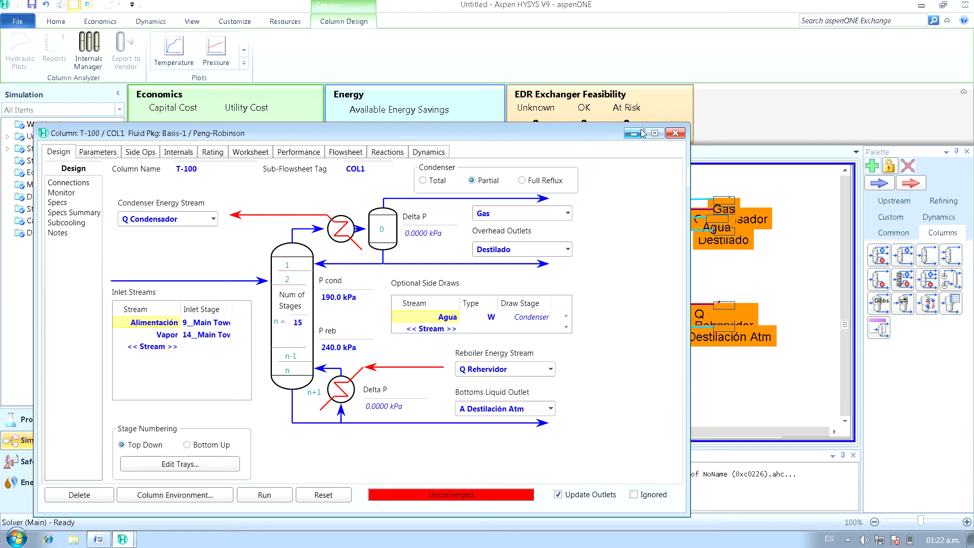
pyautogui.click(674, 133)
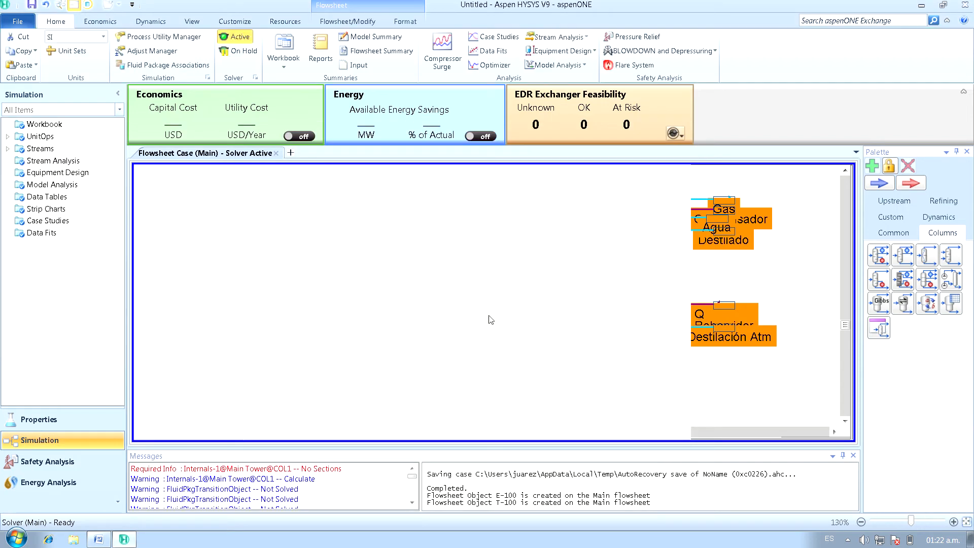
# Move the Vapor stream below the Alimentación stream on the flowsheet to clear the overlap
pyautogui.moveTo(553, 258)
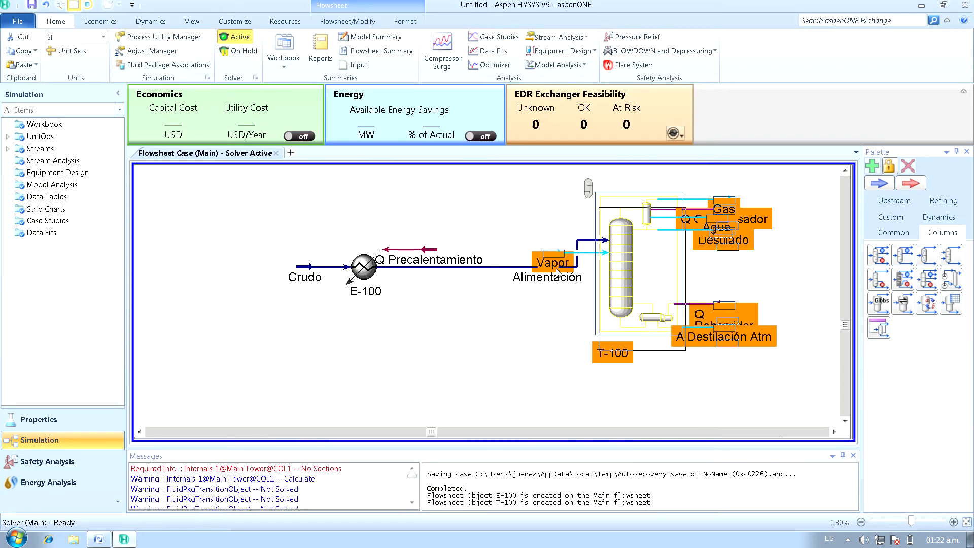
pyautogui.moveTo(553, 259); pyautogui.dragTo(539, 335)
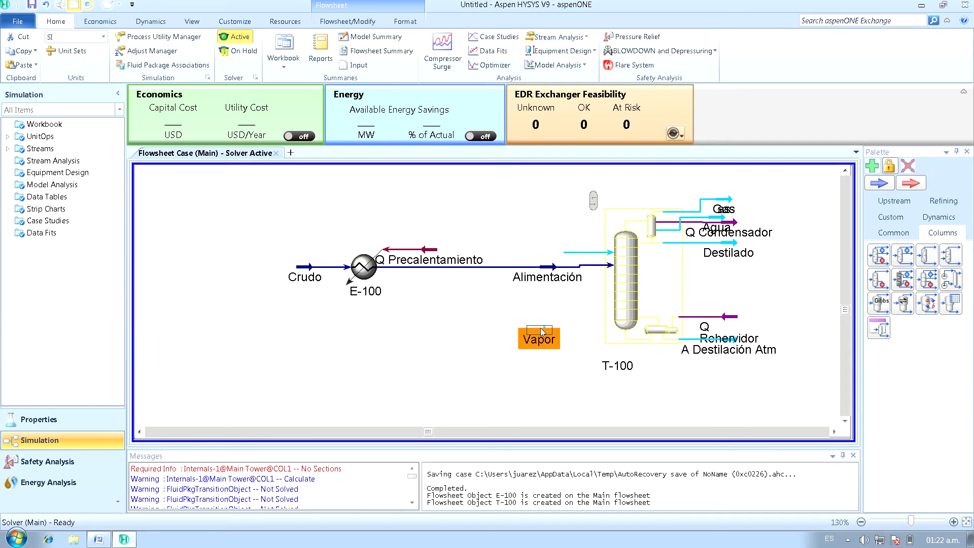
pyautogui.click(589, 312)
# Open the Vapor stream's properties and look up the stripping steam's flow, temperature and pressure in the Word problem statement
pyautogui.moveTo(543, 335)
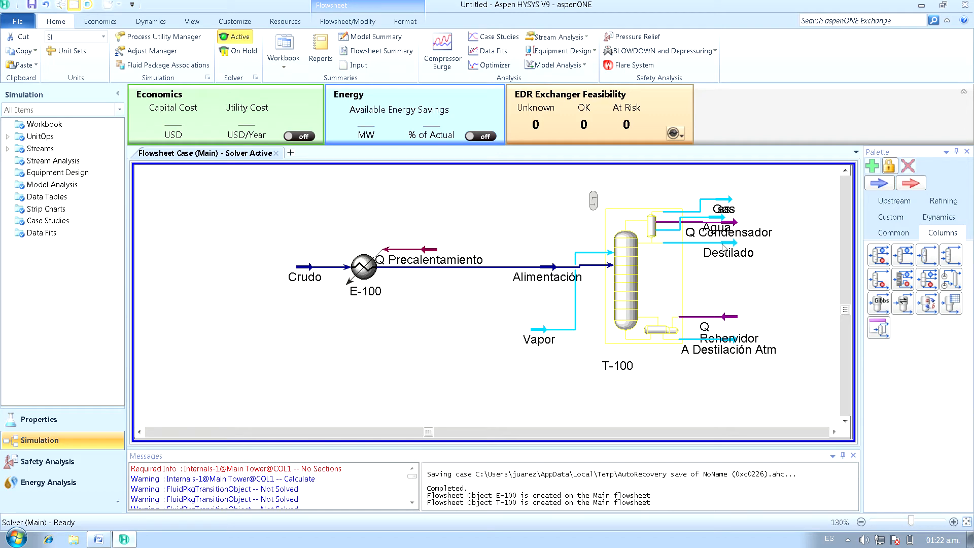
pyautogui.doubleClick(546, 334)
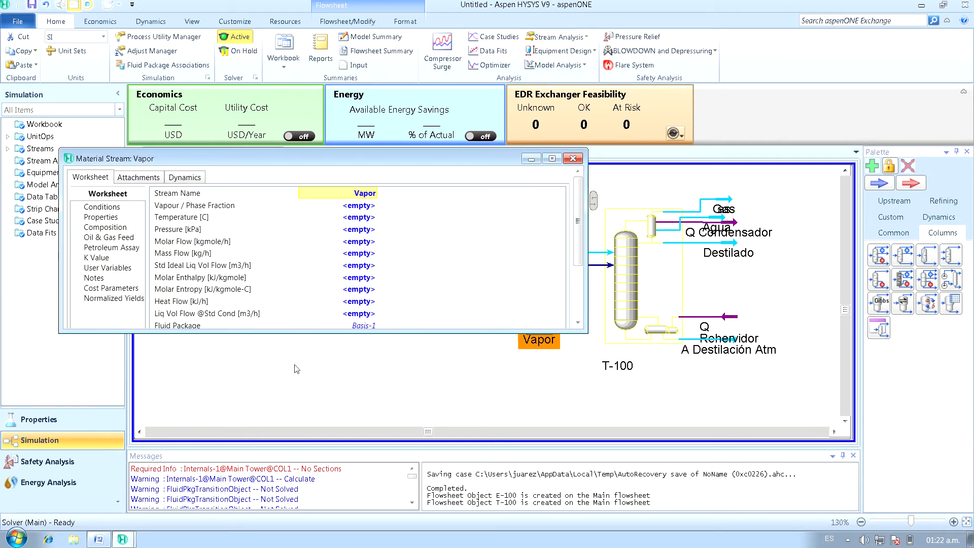
pyautogui.click(99, 539)
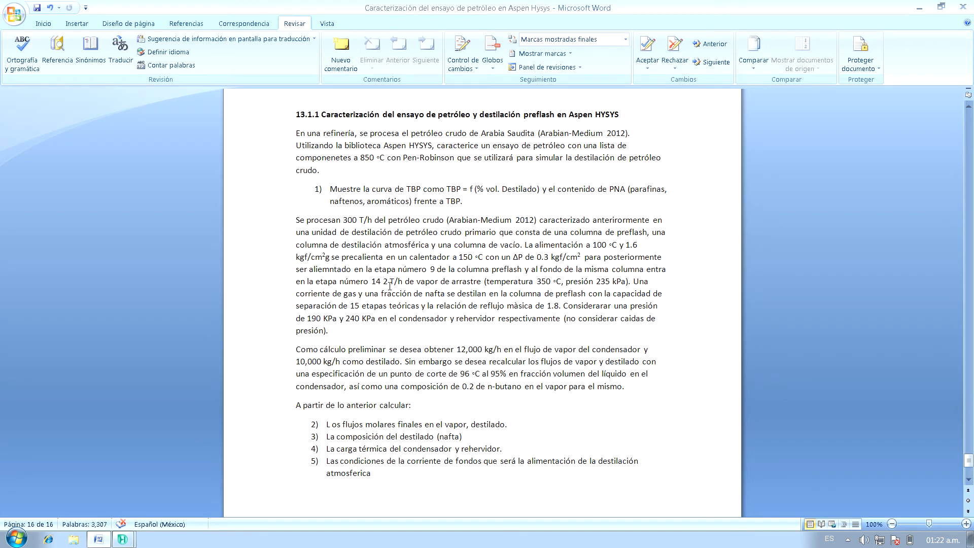
pyautogui.moveTo(371, 282); pyautogui.dragTo(511, 284)
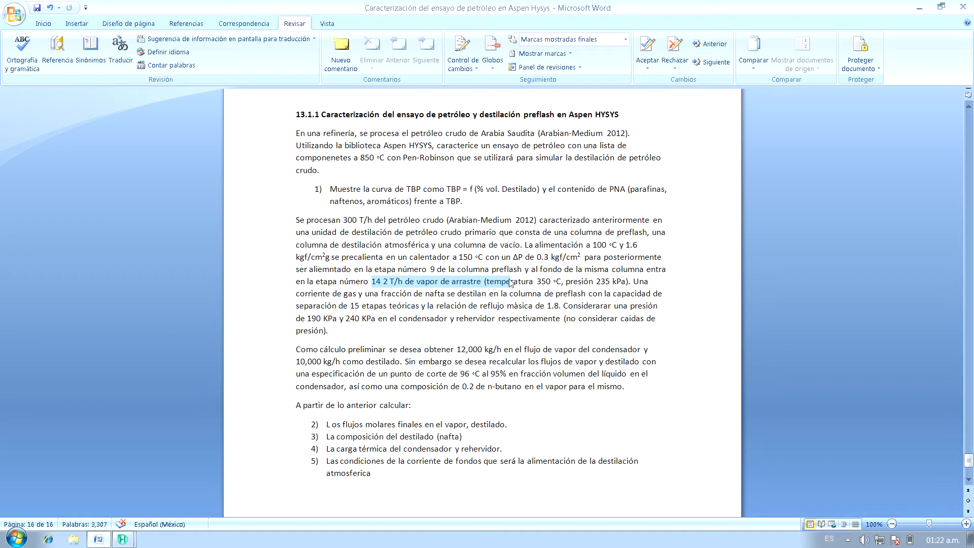
pyautogui.click(421, 284)
pyautogui.moveTo(389, 284); pyautogui.dragTo(494, 286)
pyautogui.moveTo(525, 287); pyautogui.dragTo(612, 285)
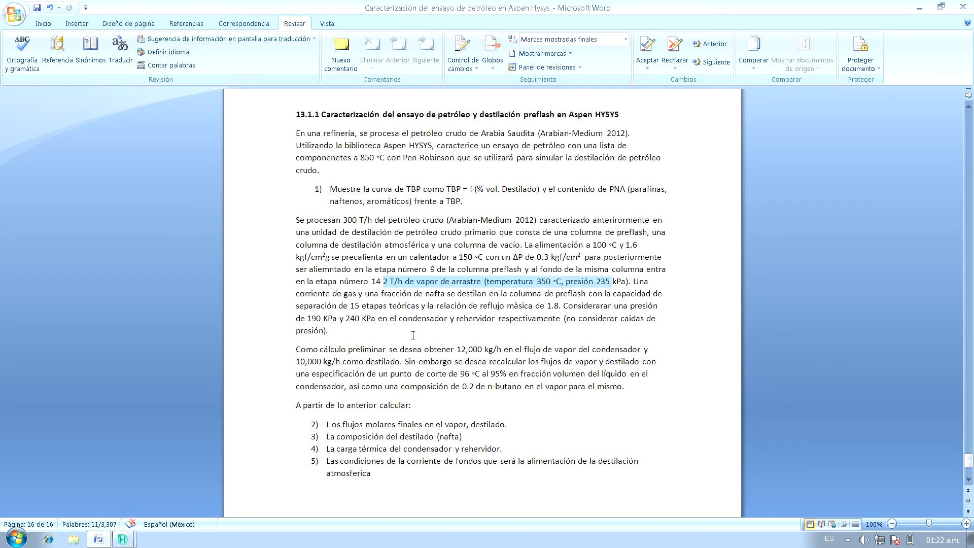
pyautogui.moveTo(120, 541)
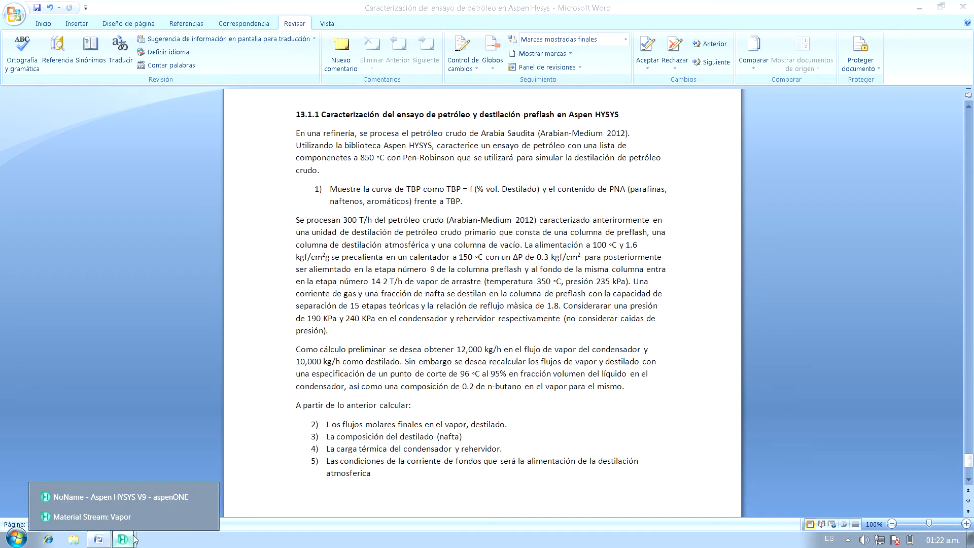
pyautogui.click(147, 500)
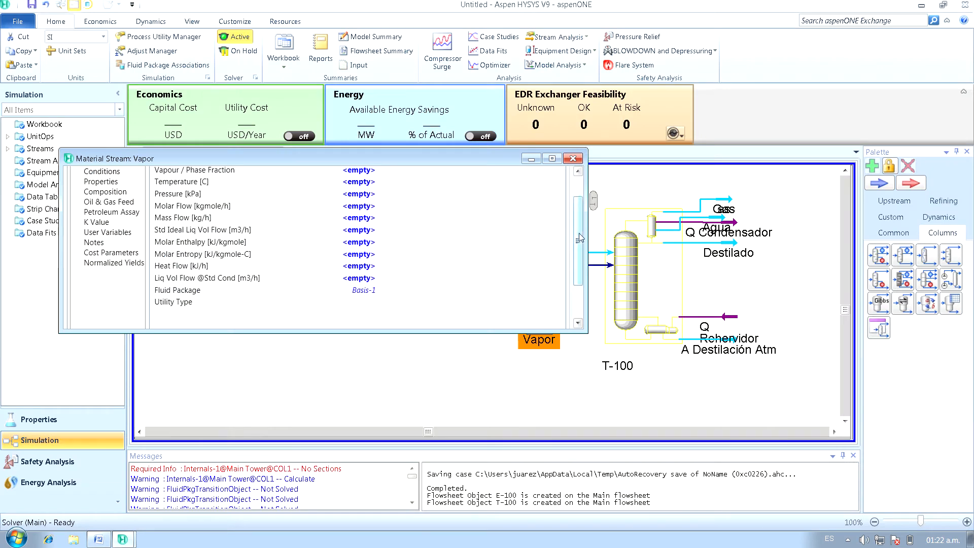
# Set the Vapor stream's pressure to 235 kPa and its temperature to 350 °C
pyautogui.moveTo(578, 237); pyautogui.dragTo(577, 210)
pyautogui.click(368, 232)
pyautogui.write('2')
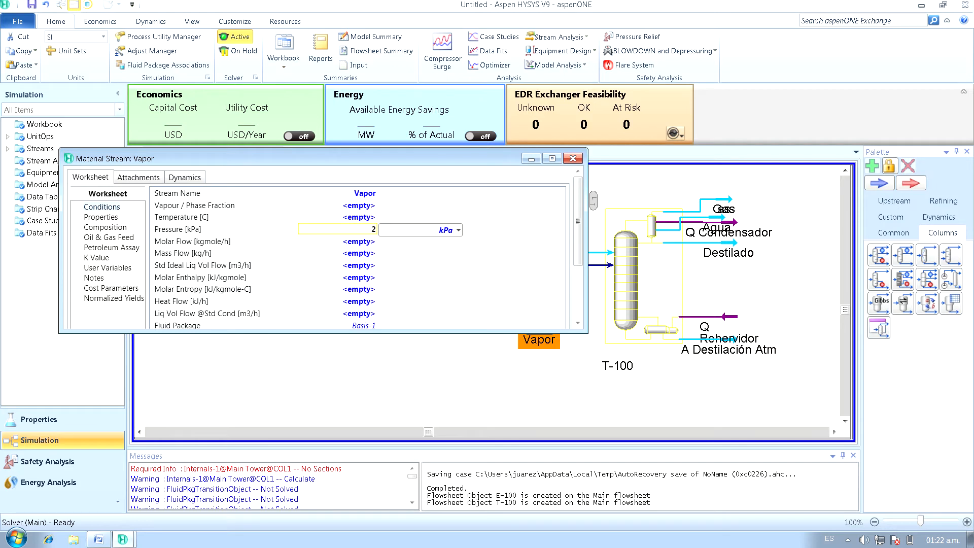
pyautogui.write('35')
pyautogui.press('Return')
pyautogui.click(365, 218)
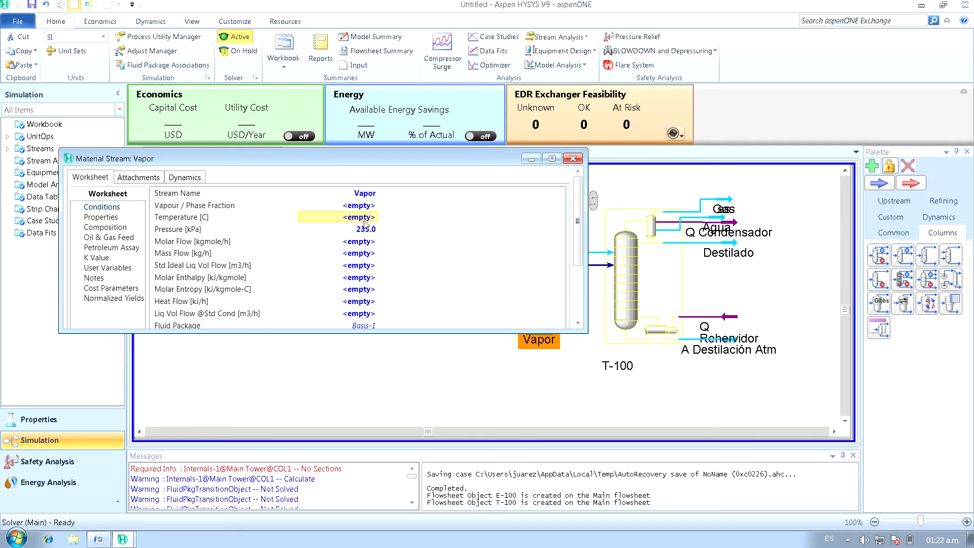
pyautogui.write('350')
pyautogui.press('Return')
# Set the Vapor stream's mass flow to 2 tonne/h after rechecking the Word problem statement
pyautogui.click(100, 539)
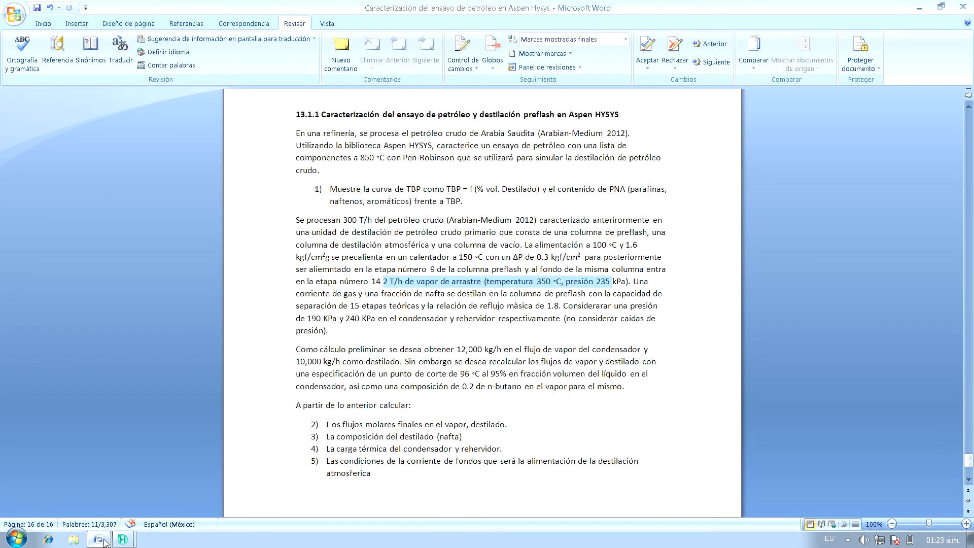
pyautogui.click(122, 539)
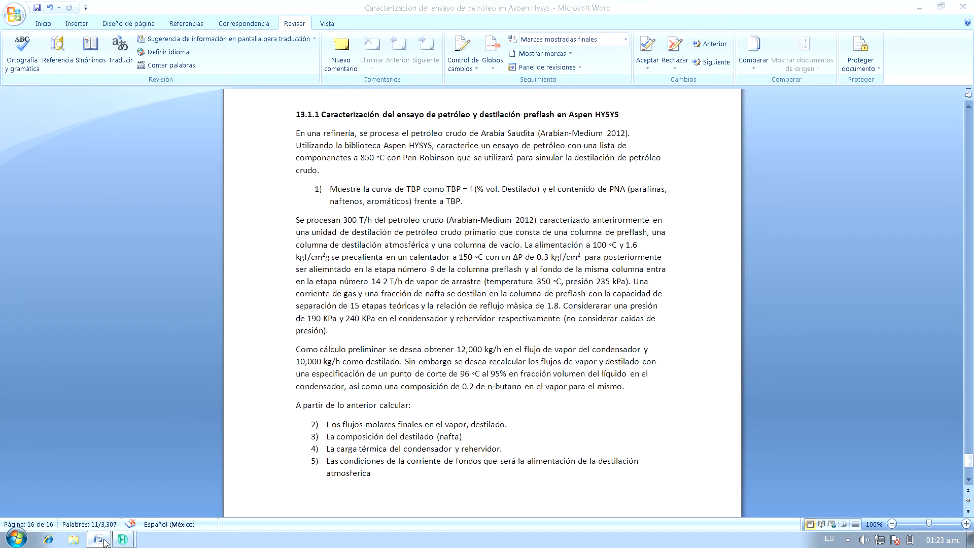
pyautogui.scroll(3, 570, 256)
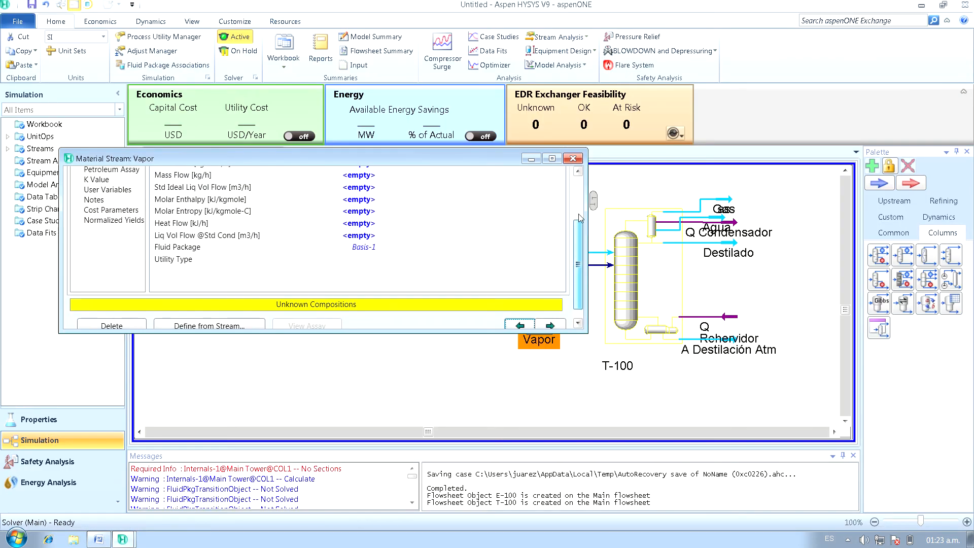
pyautogui.click(365, 256)
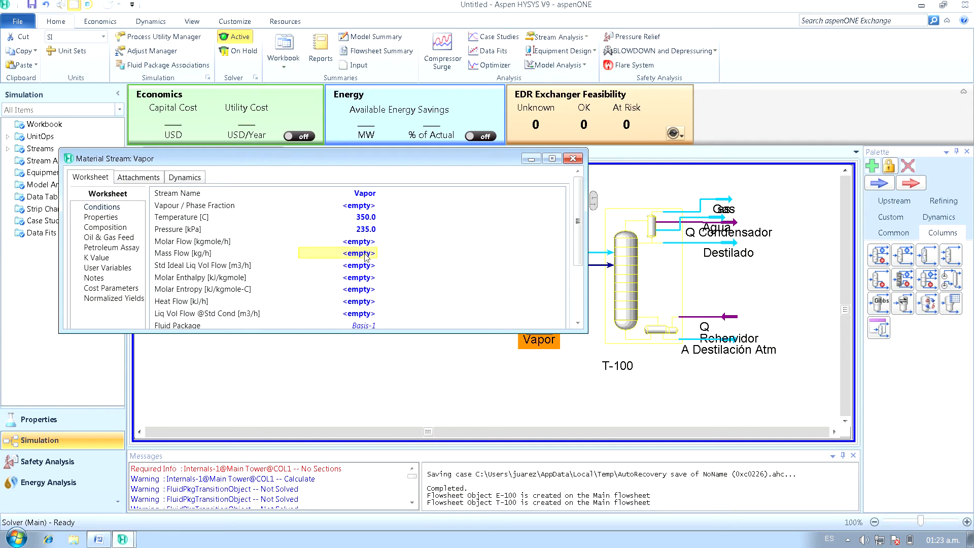
pyautogui.write('2')
pyautogui.click(496, 253)
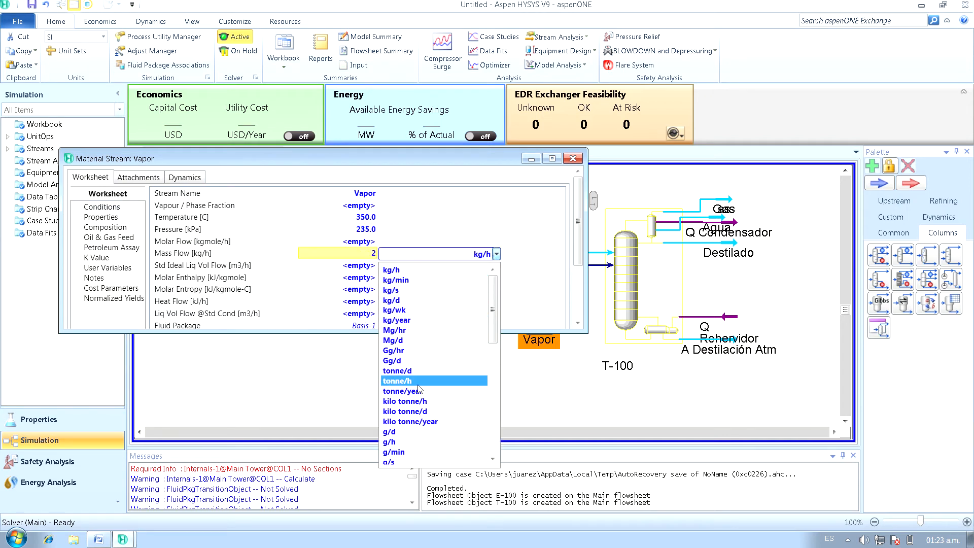
pyautogui.click(418, 385)
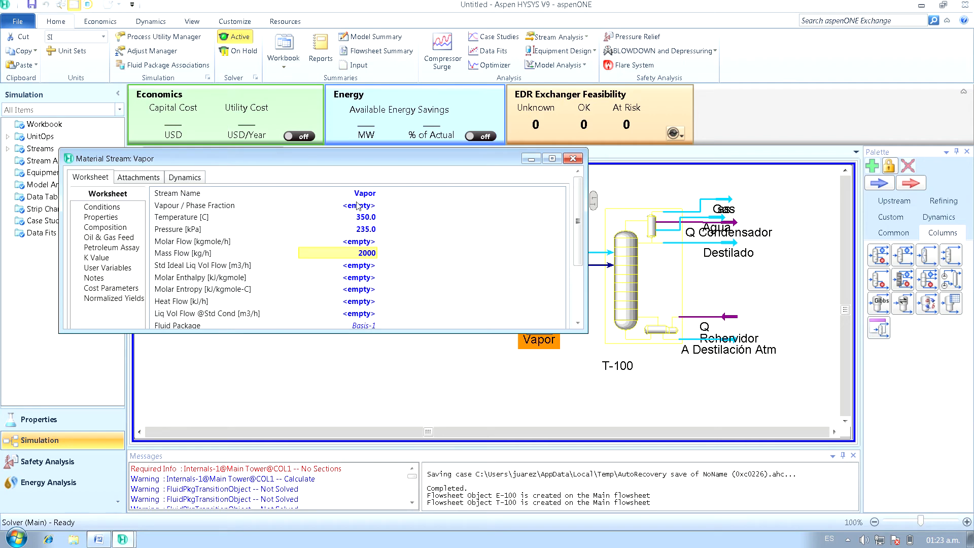
pyautogui.moveTo(579, 223); pyautogui.dragTo(580, 203)
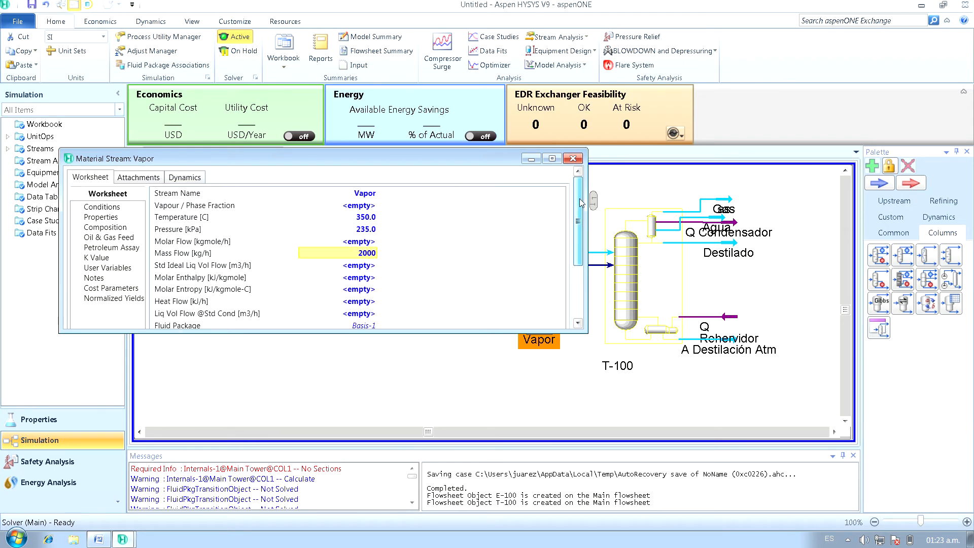
# Enter a mole fraction of 1 for H2O in the Vapor stream's composition
pyautogui.click(107, 227)
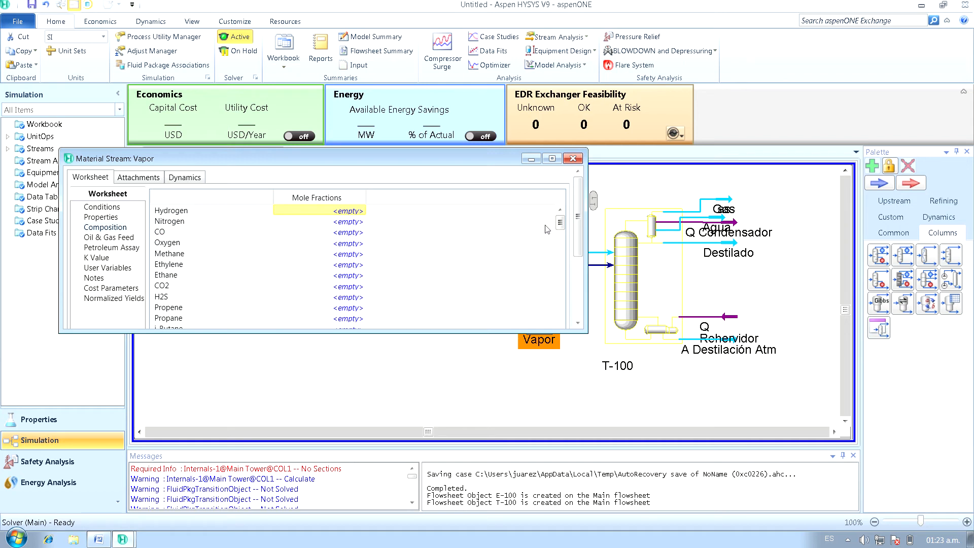
pyautogui.moveTo(561, 228); pyautogui.dragTo(560, 248)
pyautogui.scroll(-3, 244, 283)
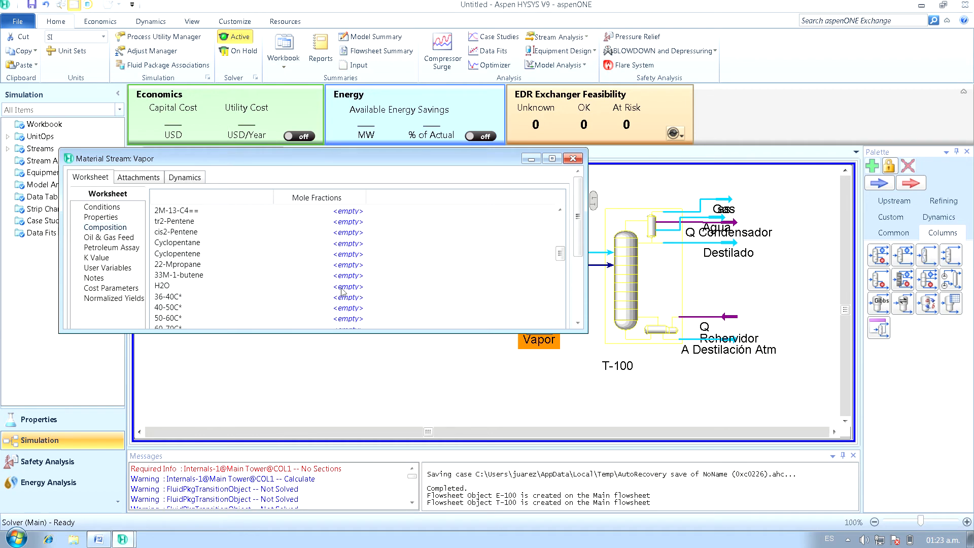
pyautogui.click(356, 290)
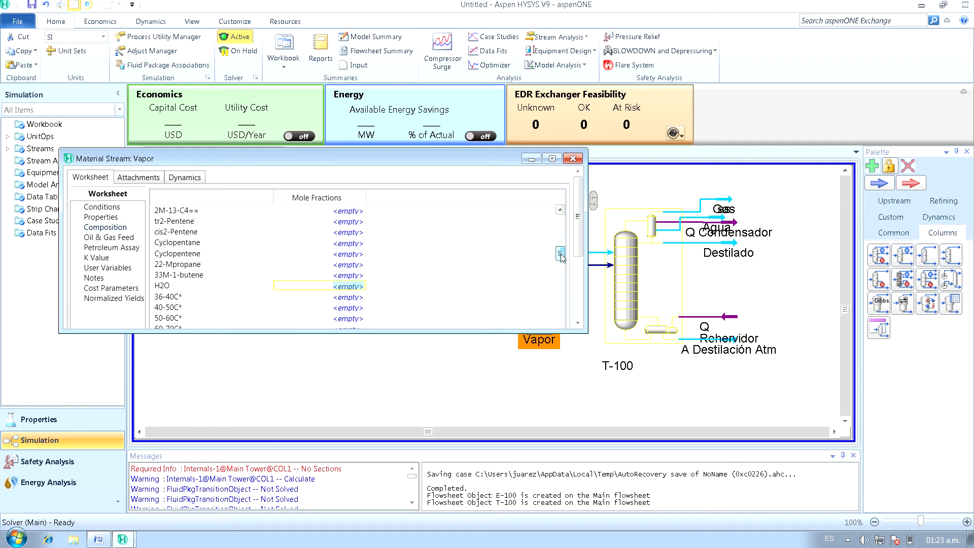
pyautogui.scroll(-12, 569, 264)
pyautogui.scroll(-5, 571, 275)
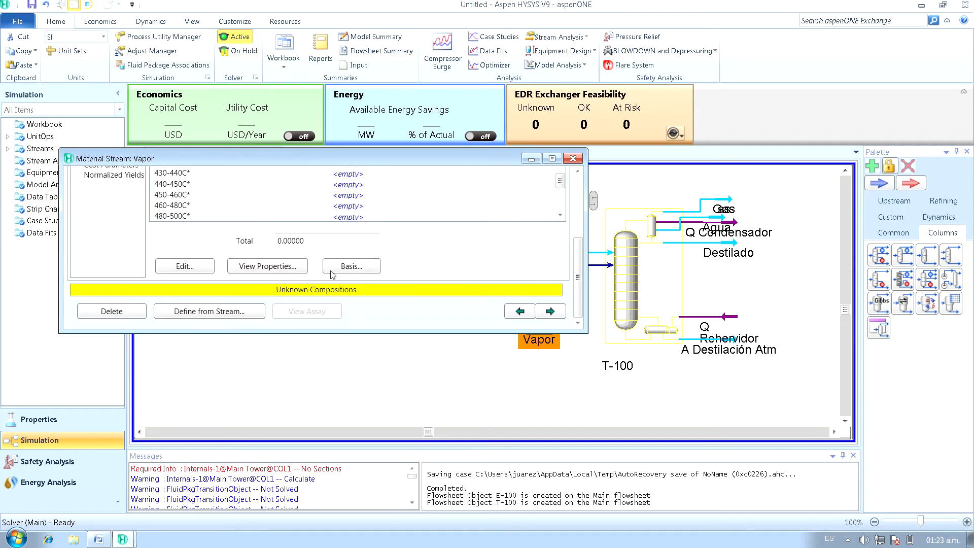
pyautogui.scroll(5, 577, 274)
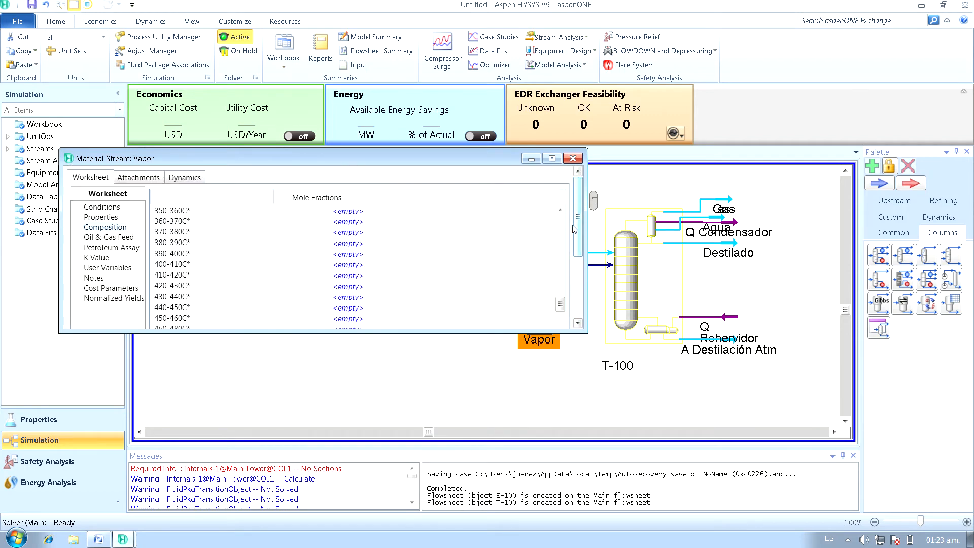
pyautogui.moveTo(566, 305); pyautogui.dragTo(559, 255)
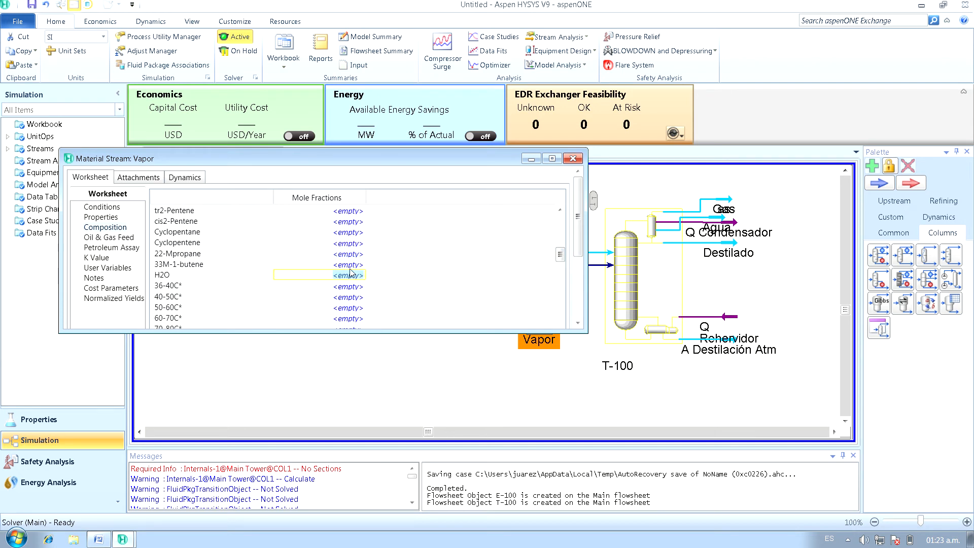
pyautogui.click(365, 278)
pyautogui.write('1')
pyautogui.press('Return')
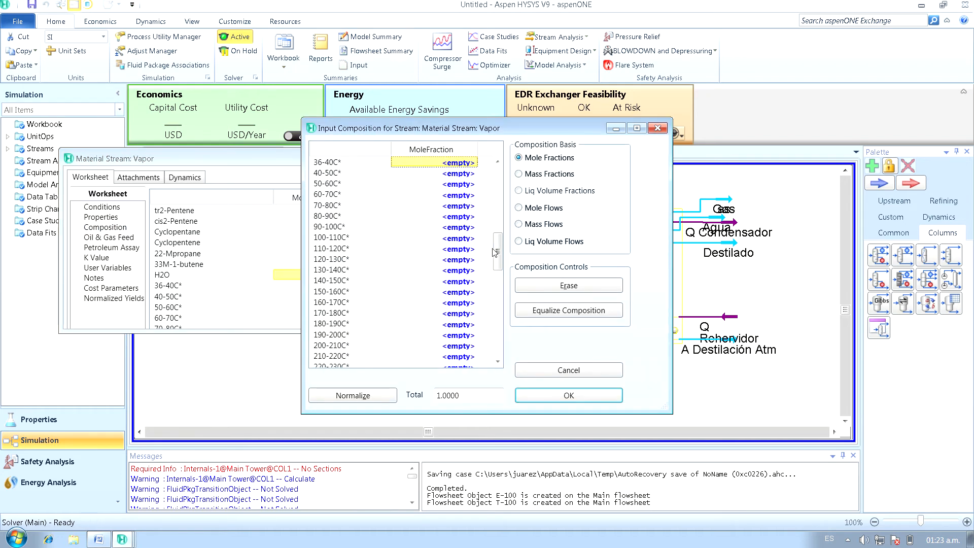
# Check the H2O entry in the Vapor stream's composition input, accept it and close the stream's properties
pyautogui.moveTo(497, 251)
pyautogui.mouseDown()
pyautogui.moveTo(498, 273)
pyautogui.moveTo(497, 232)
pyautogui.mouseUp()
pyautogui.click(465, 261)
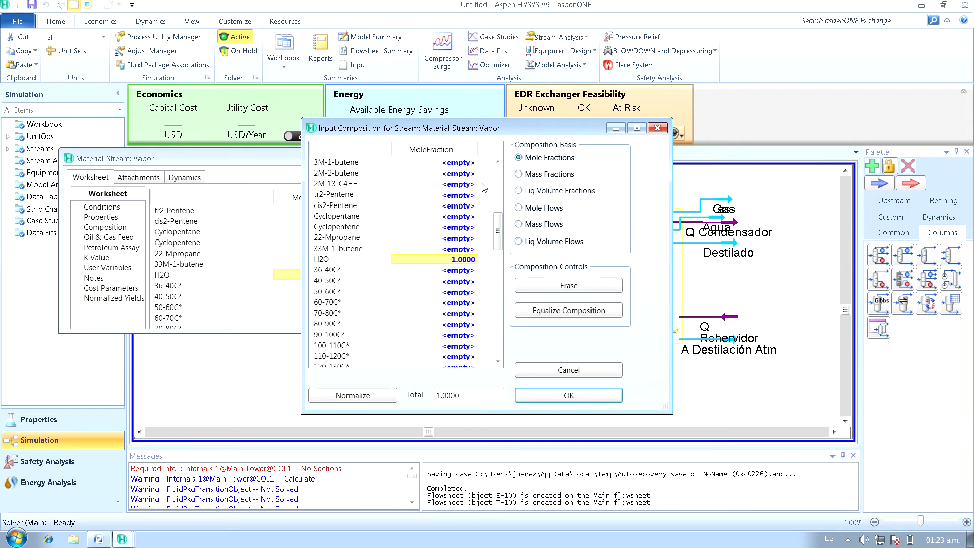
pyautogui.click(567, 394)
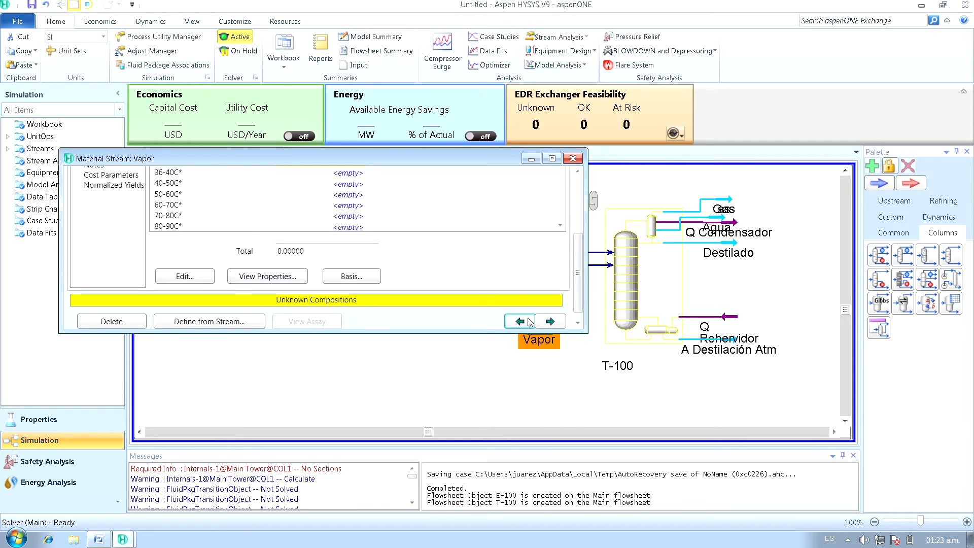
pyautogui.moveTo(578, 274); pyautogui.dragTo(575, 194)
pyautogui.click(572, 158)
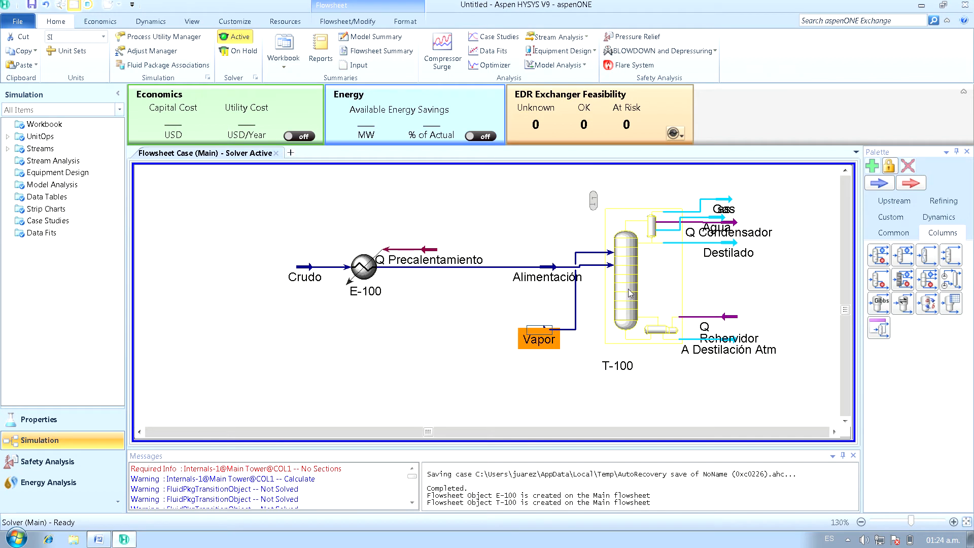
# Tidy the flowsheet by moving the Vapor stream down and aligning heater E-100, Alimentación and Crudo with the column feed line
pyautogui.moveTo(544, 331); pyautogui.dragTo(504, 341)
pyautogui.moveTo(366, 264)
pyautogui.mouseDown()
pyautogui.moveTo(370, 255)
pyautogui.moveTo(365, 282)
pyautogui.mouseUp()
pyautogui.click(546, 270)
pyautogui.moveTo(545, 266); pyautogui.dragTo(545, 263)
pyautogui.click(431, 269)
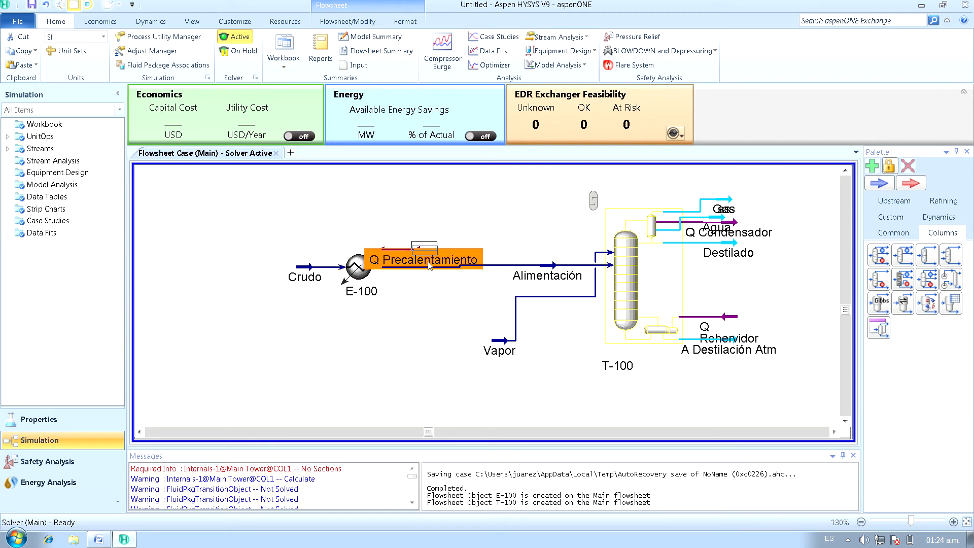
pyautogui.click(397, 279)
pyautogui.moveTo(370, 273); pyautogui.dragTo(370, 272)
pyautogui.click(304, 267)
pyautogui.moveTo(304, 266); pyautogui.dragTo(304, 264)
pyautogui.click(264, 223)
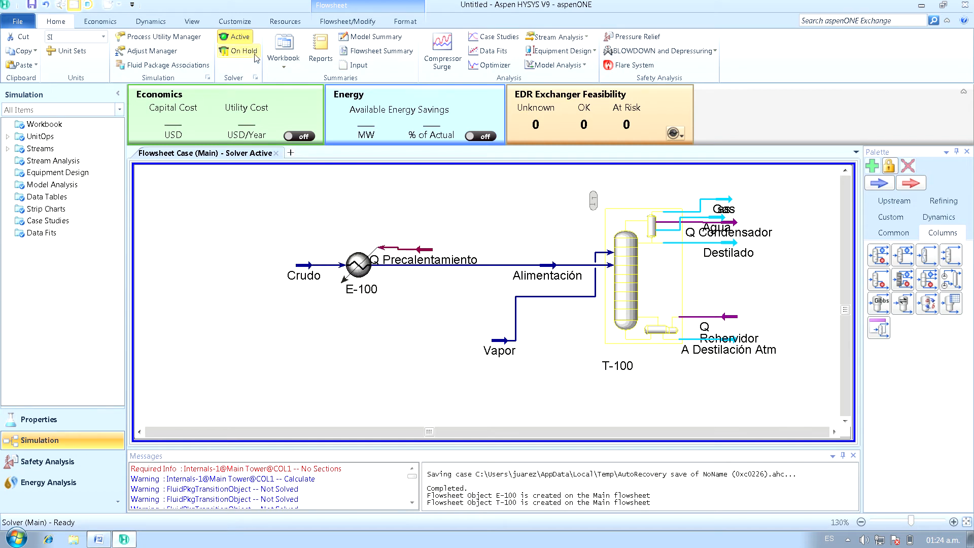
# Open column T-100 and run its calculation, acknowledging the warning about the Vapor feed pressure
pyautogui.doubleClick(618, 267)
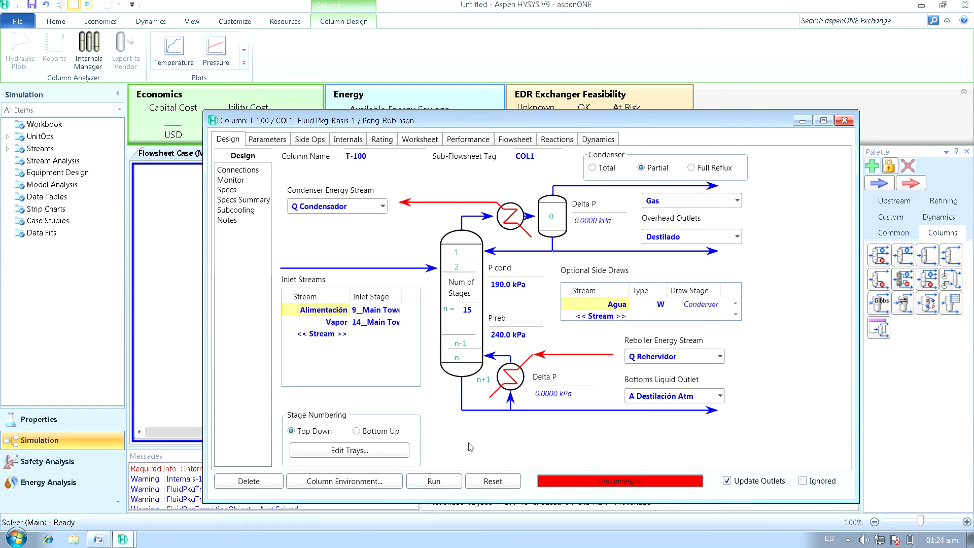
pyautogui.click(434, 482)
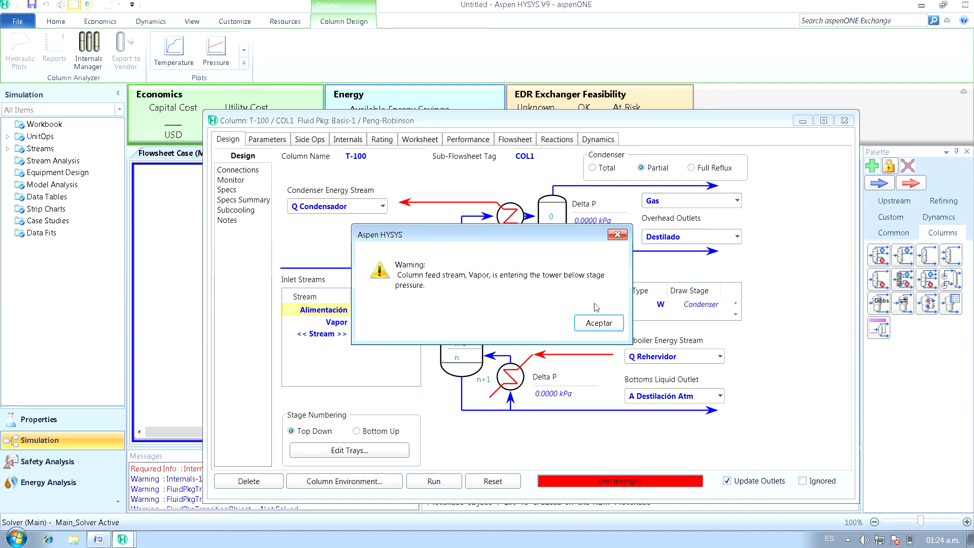
pyautogui.click(598, 323)
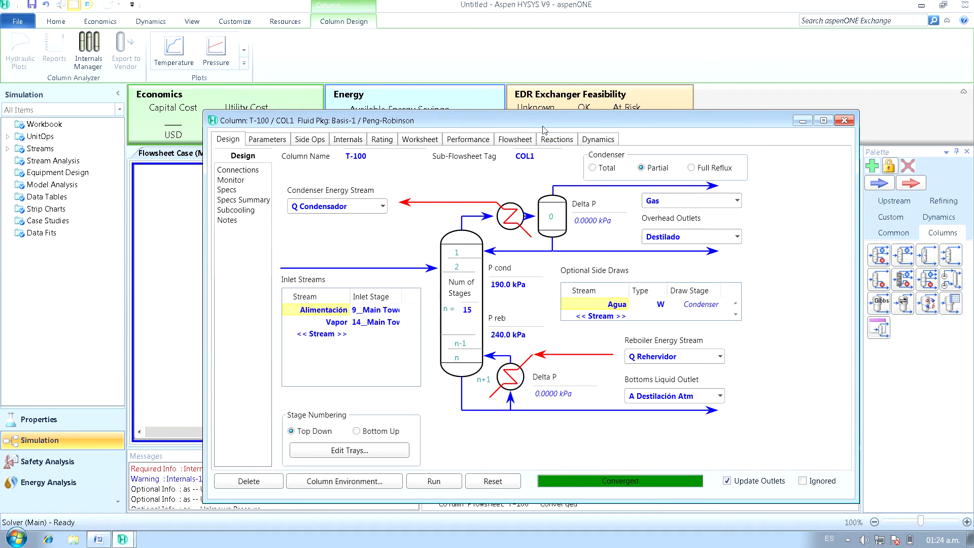
# Examine the inlet and product stream conditions in T-100's worksheet
pyautogui.moveTo(543, 120); pyautogui.dragTo(545, 77)
pyautogui.moveTo(653, 84); pyautogui.dragTo(581, 72)
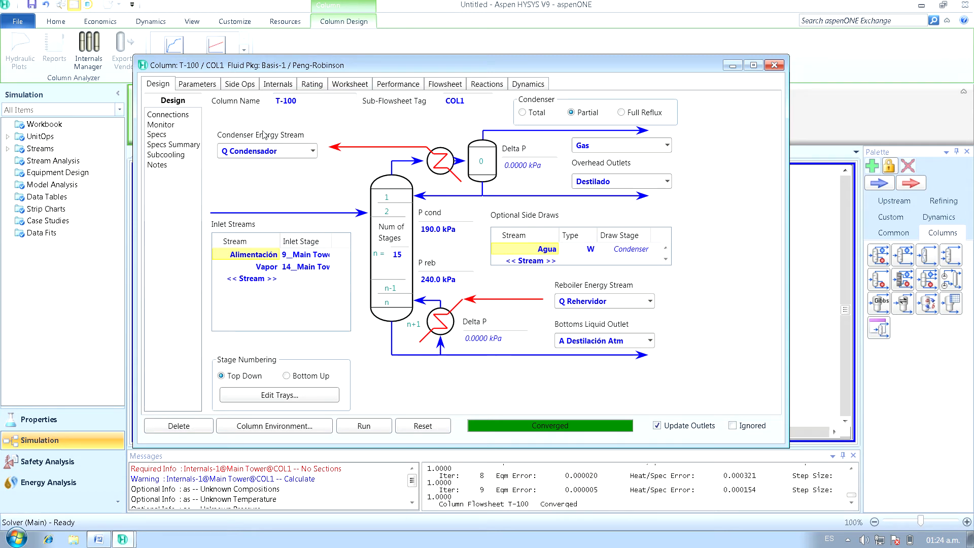
pyautogui.click(354, 84)
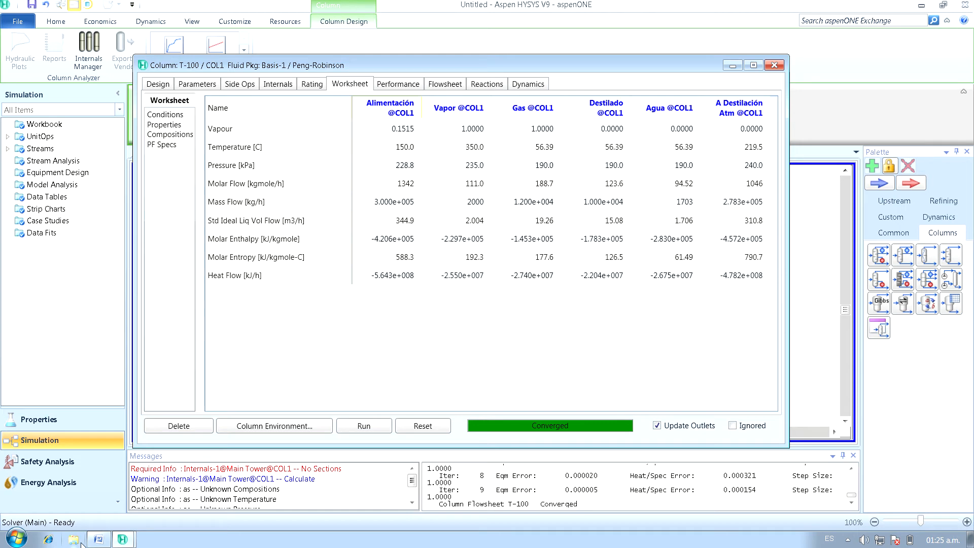
# Switch to the Word problem statement and read the preliminary product flows and the specifications for the recalculation
pyautogui.click(106, 541)
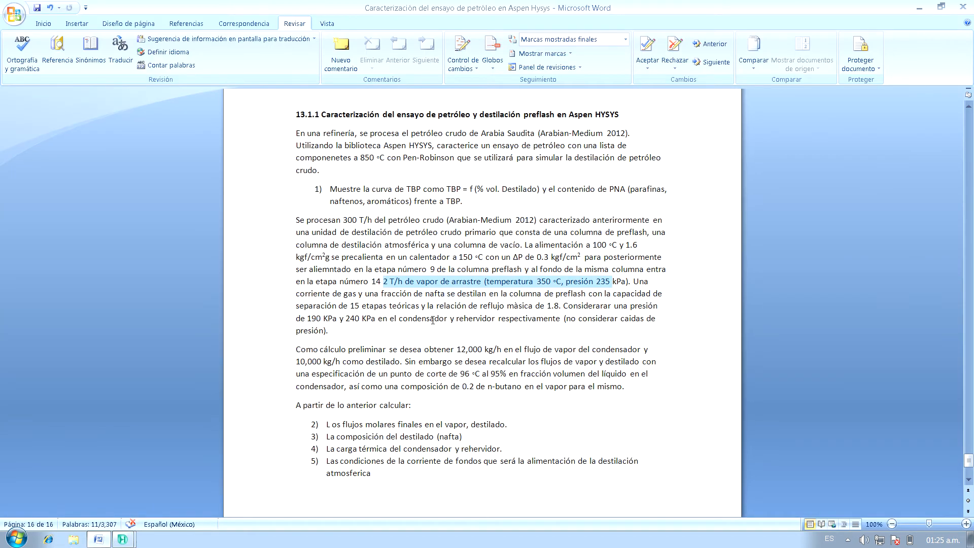
pyautogui.click(460, 374)
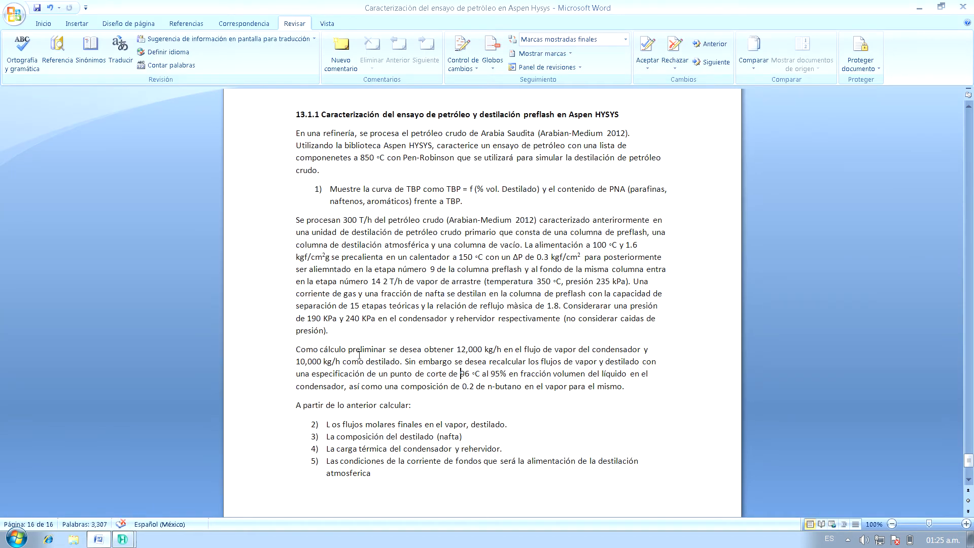
pyautogui.moveTo(297, 355); pyautogui.dragTo(530, 363)
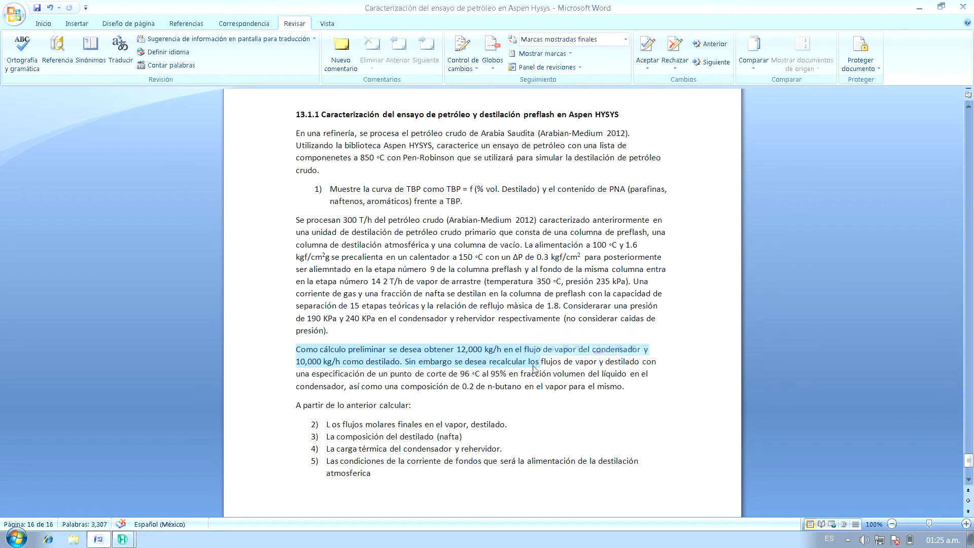
pyautogui.click(474, 352)
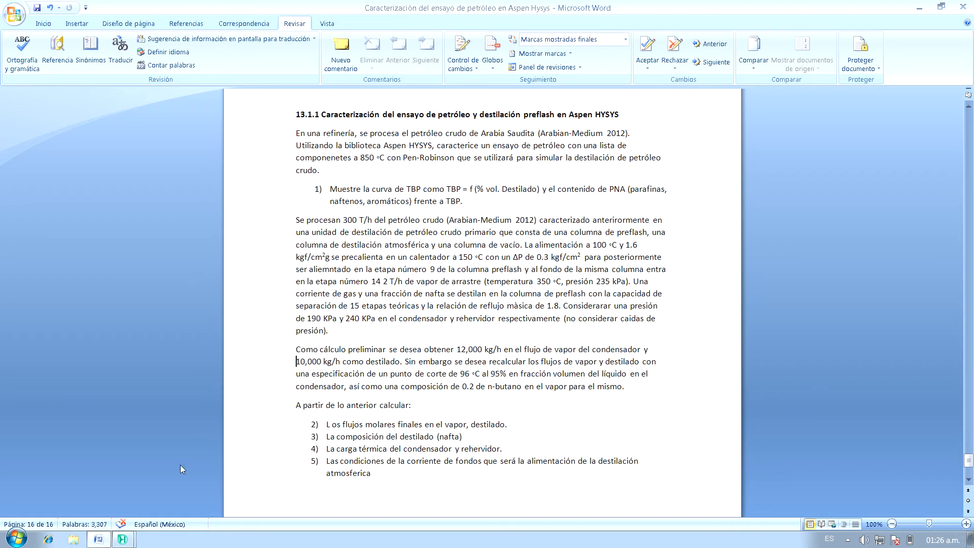
# Return to Aspen HYSYS, reopen column T-100 and bring up the design monitor with its active specifications
pyautogui.click(123, 538)
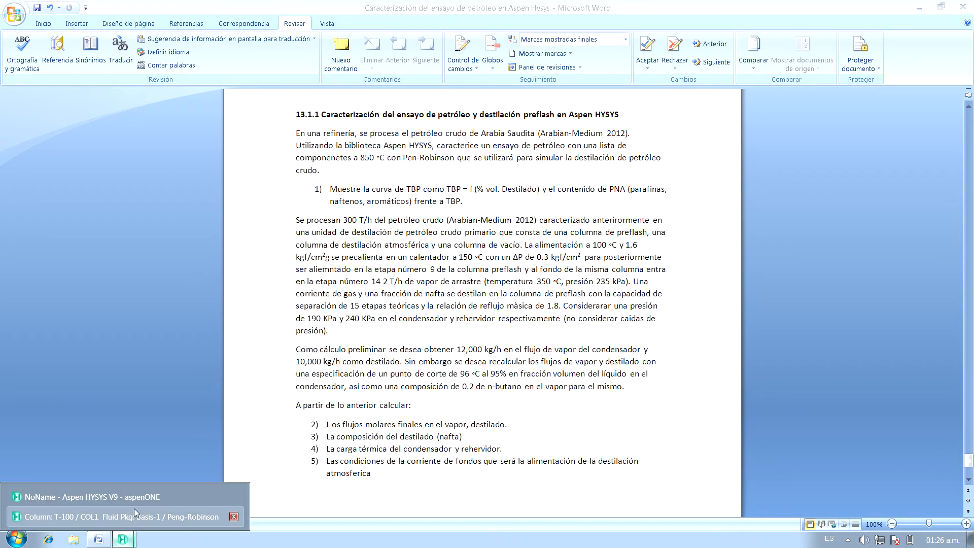
pyautogui.click(134, 510)
pyautogui.click(774, 66)
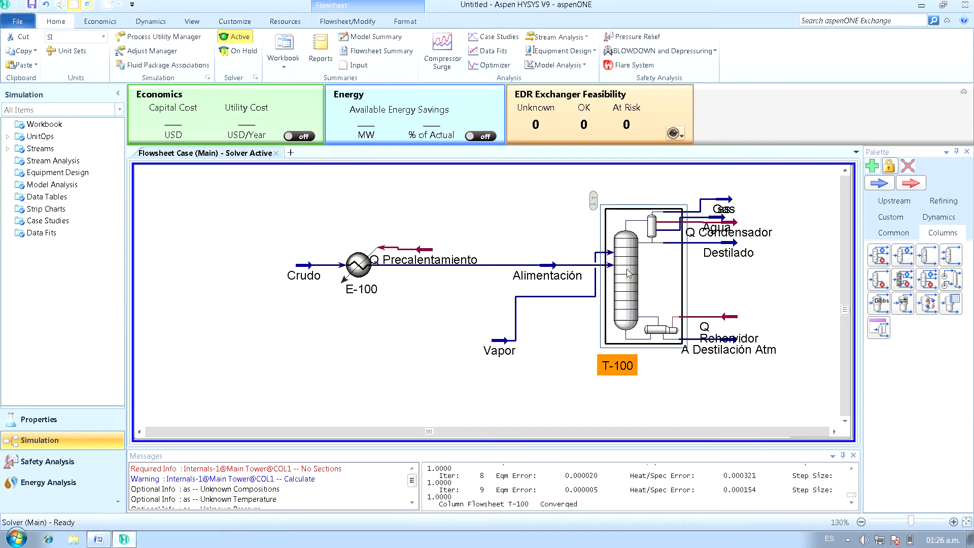
pyautogui.doubleClick(634, 277)
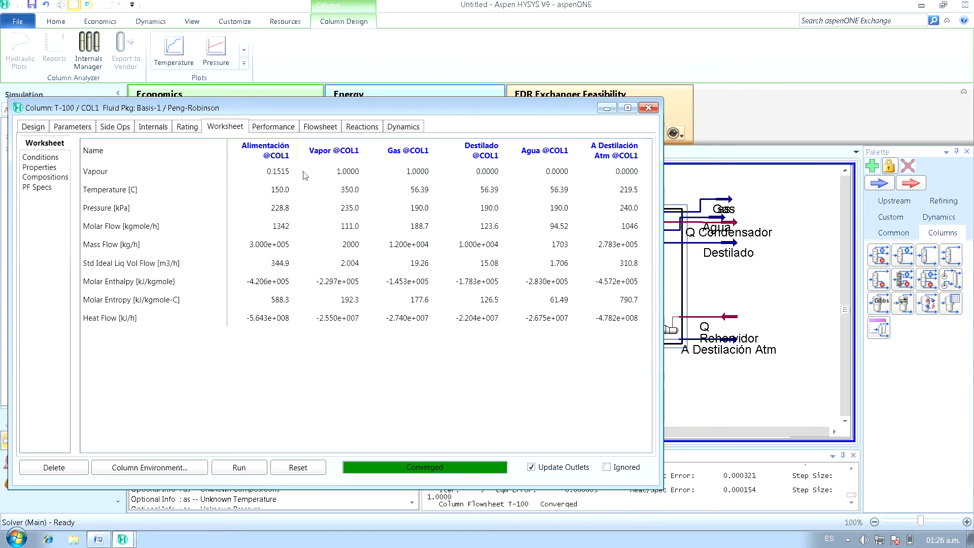
pyautogui.click(69, 129)
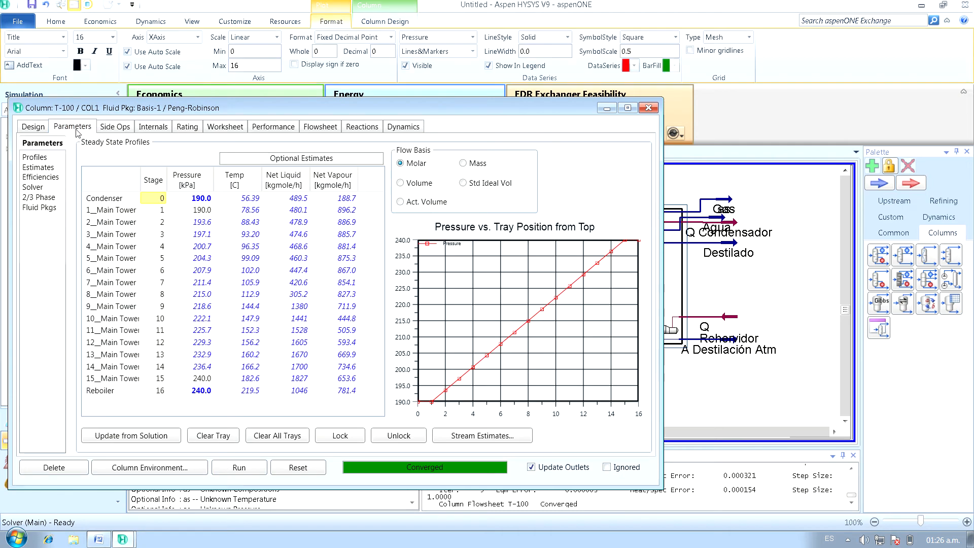
pyautogui.click(41, 132)
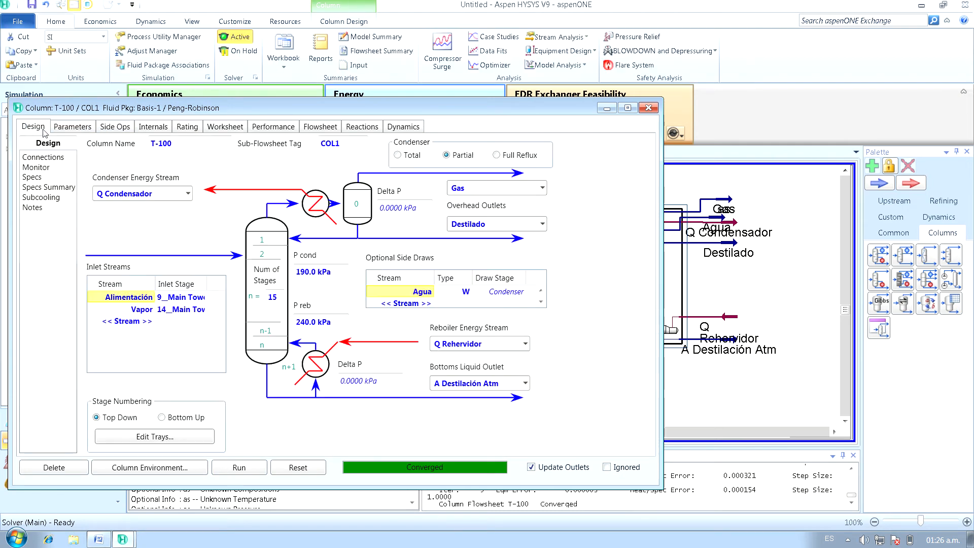
pyautogui.click(35, 178)
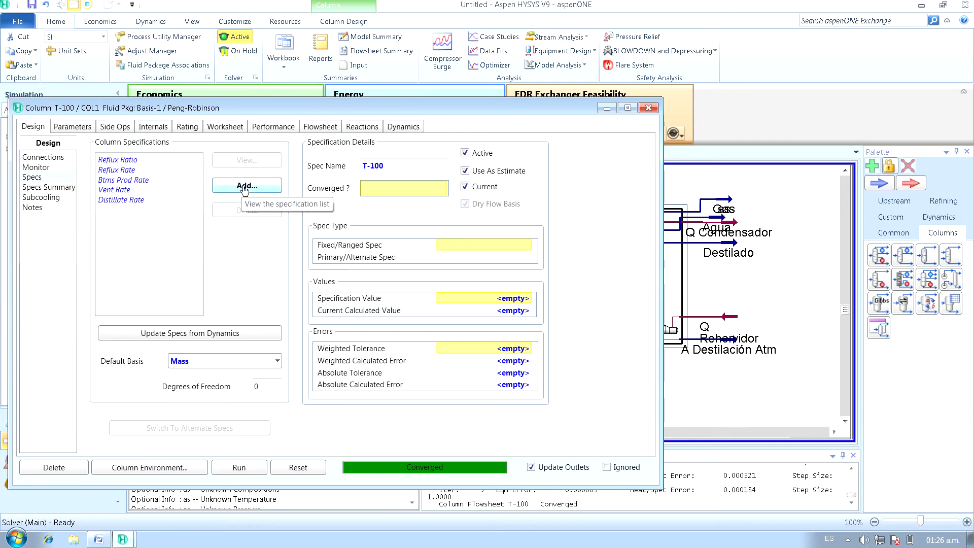
pyautogui.click(36, 170)
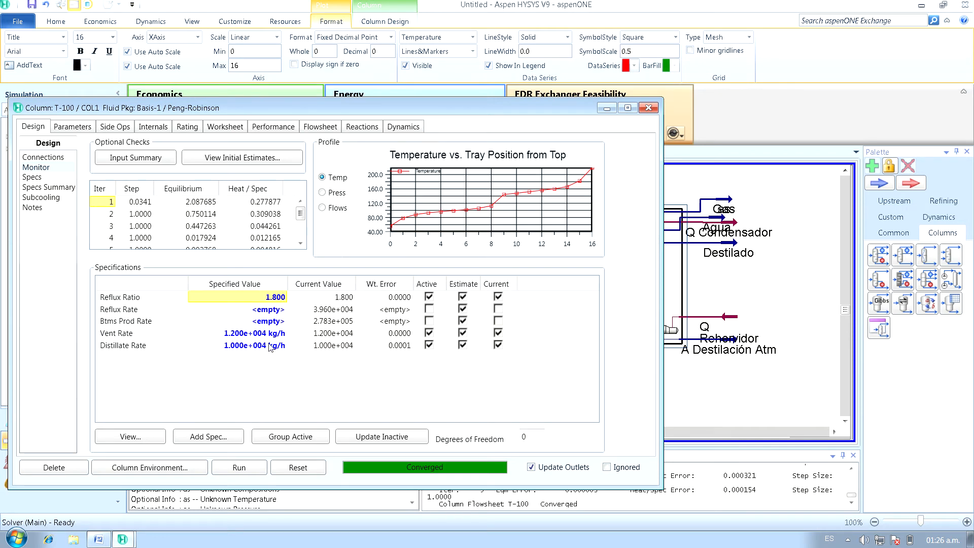
pyautogui.moveTo(256, 339)
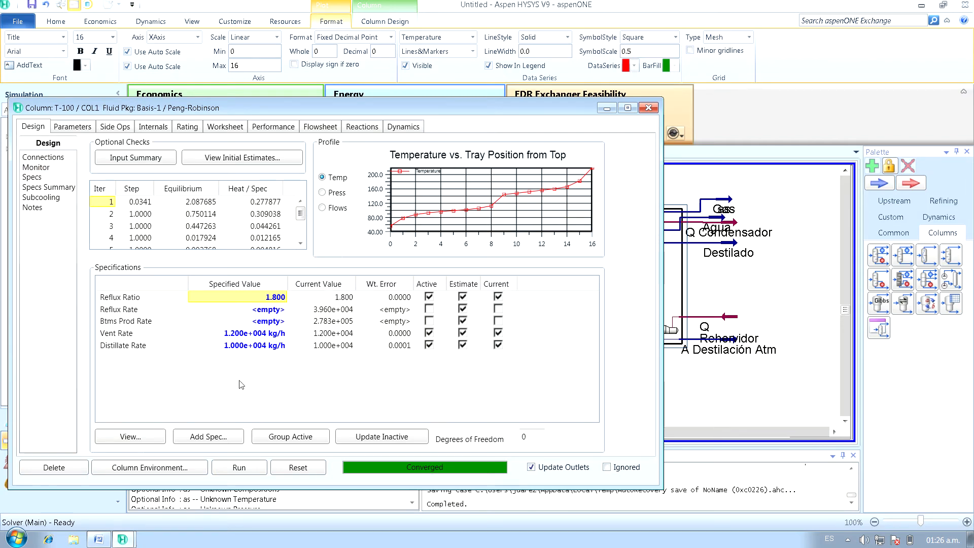
# Add a Column Cut Point specification to T-100 and assign it to the Condenser stage
pyautogui.click(201, 437)
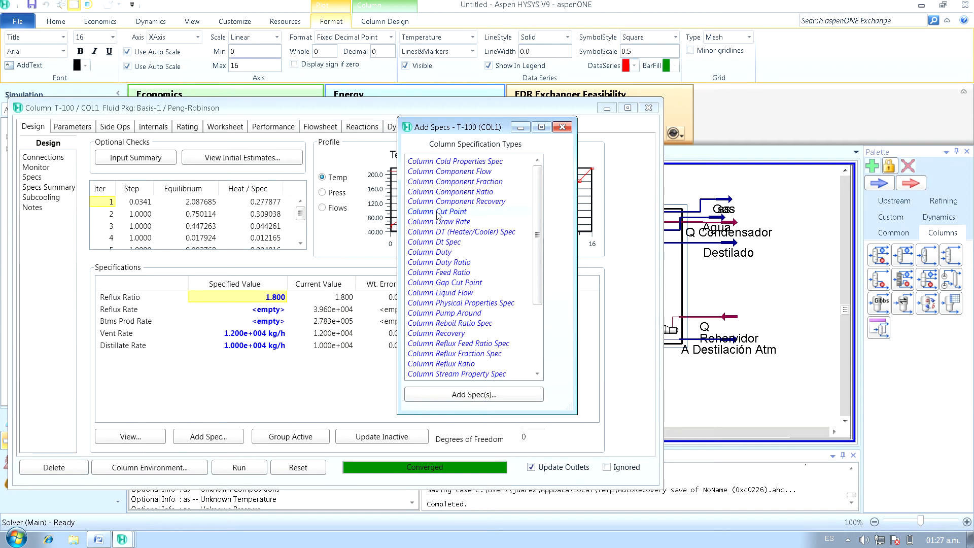
pyautogui.click(472, 395)
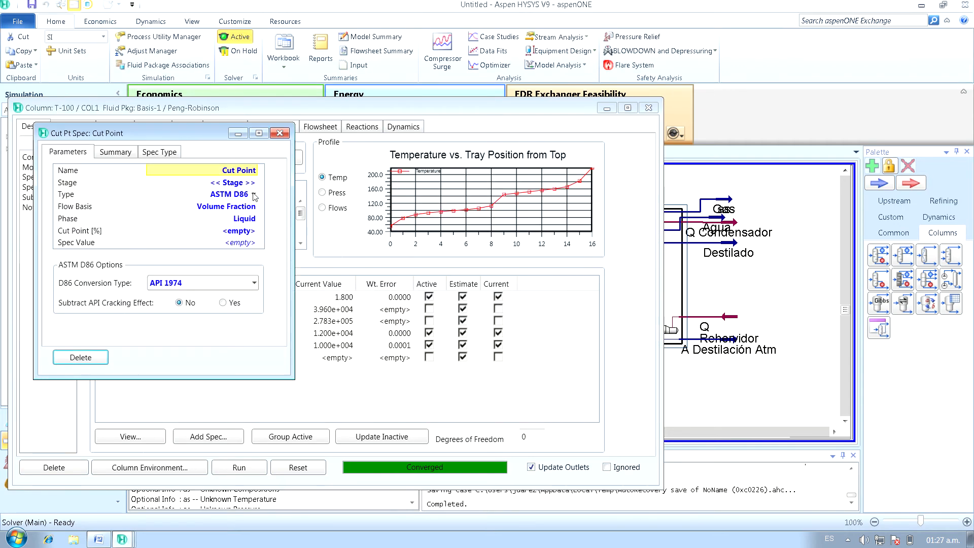
pyautogui.click(255, 184)
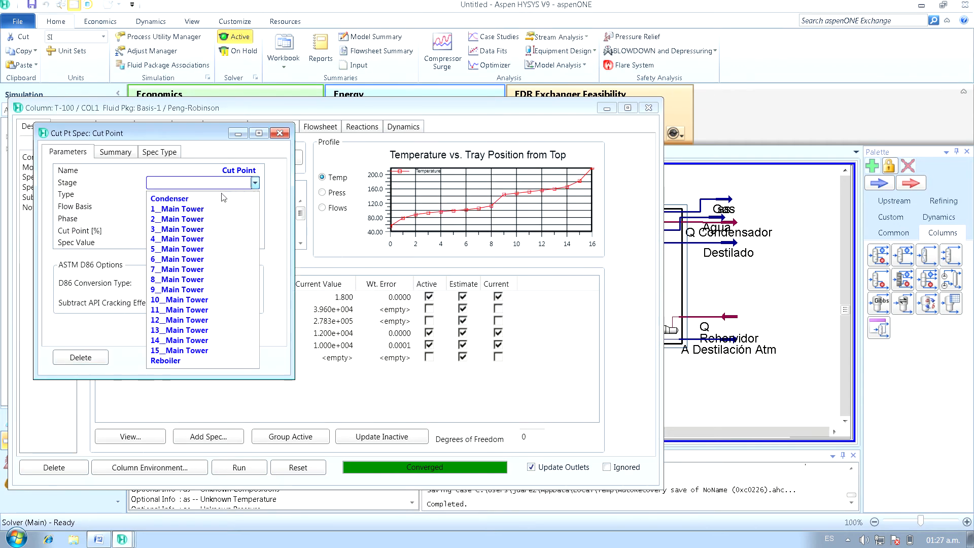
pyautogui.click(233, 194)
# Look up the cut point temperature, percentage and basis in the Word problem statement, then return to column T-100 in HYSYS
pyautogui.click(99, 540)
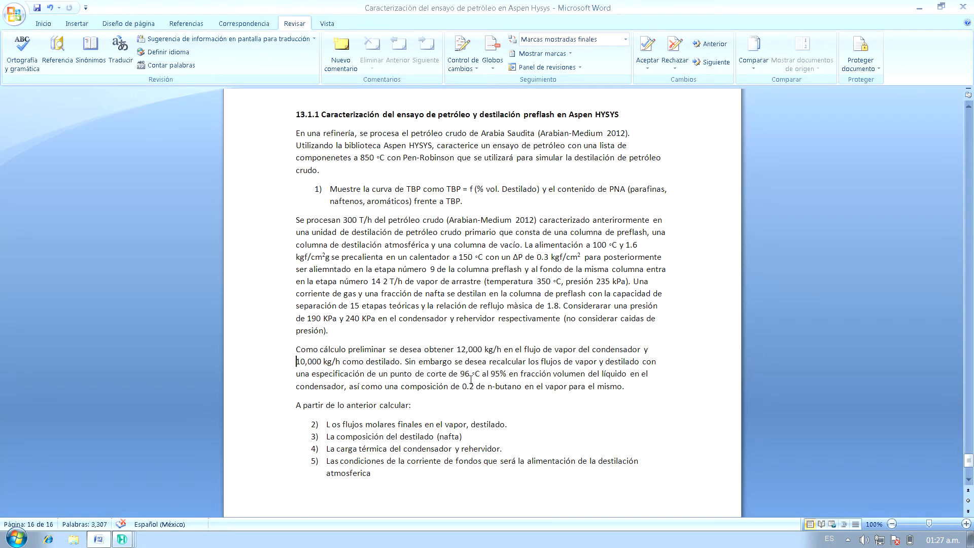
pyautogui.moveTo(448, 375); pyautogui.dragTo(502, 378)
pyautogui.moveTo(426, 375); pyautogui.dragTo(586, 379)
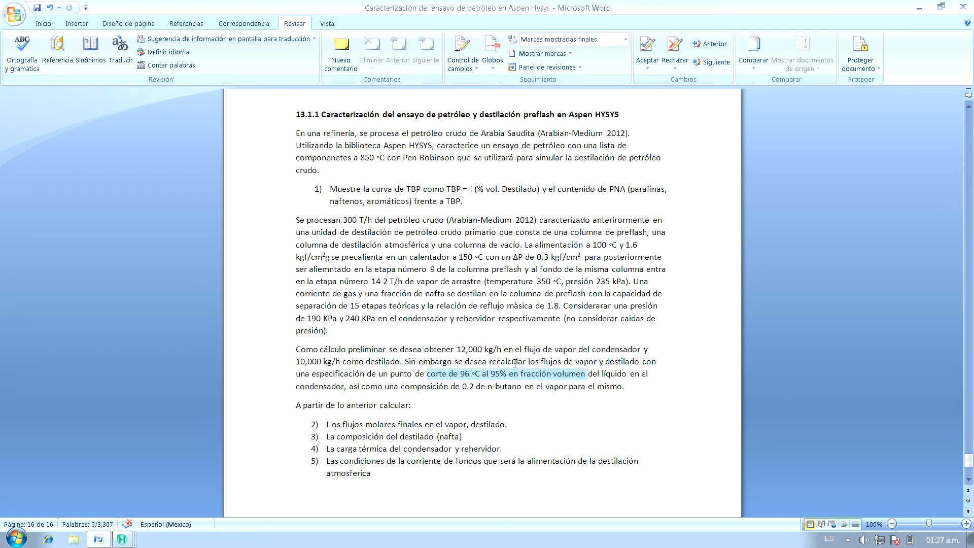
pyautogui.click(122, 539)
pyautogui.click(136, 482)
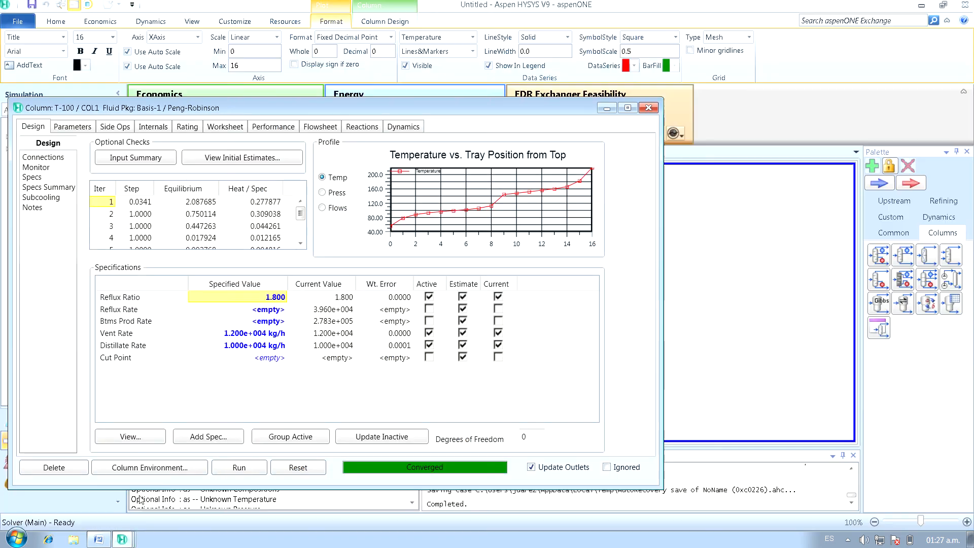
# Set the T-100 Cut Point specification to 95% with a spec value of 96 C and close its window
pyautogui.moveTo(129, 542)
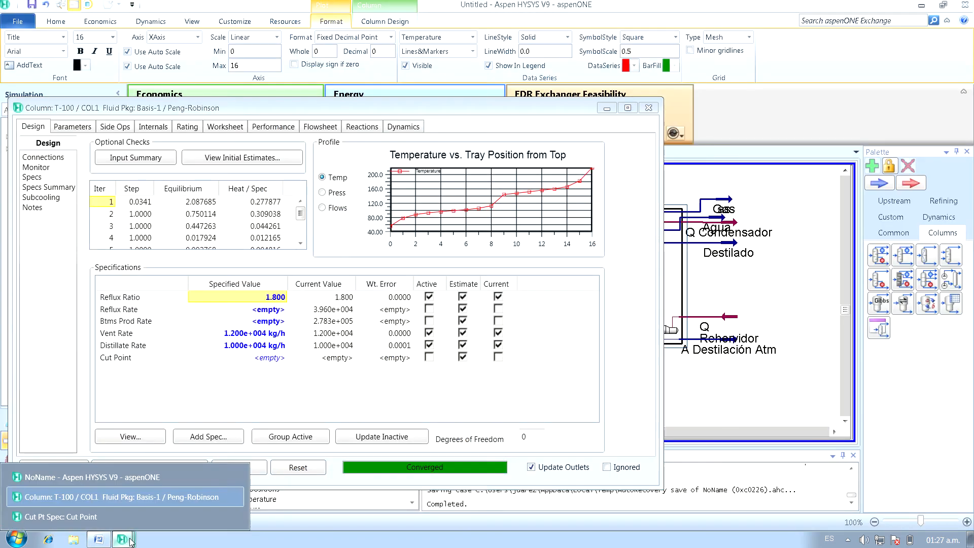
pyautogui.click(96, 516)
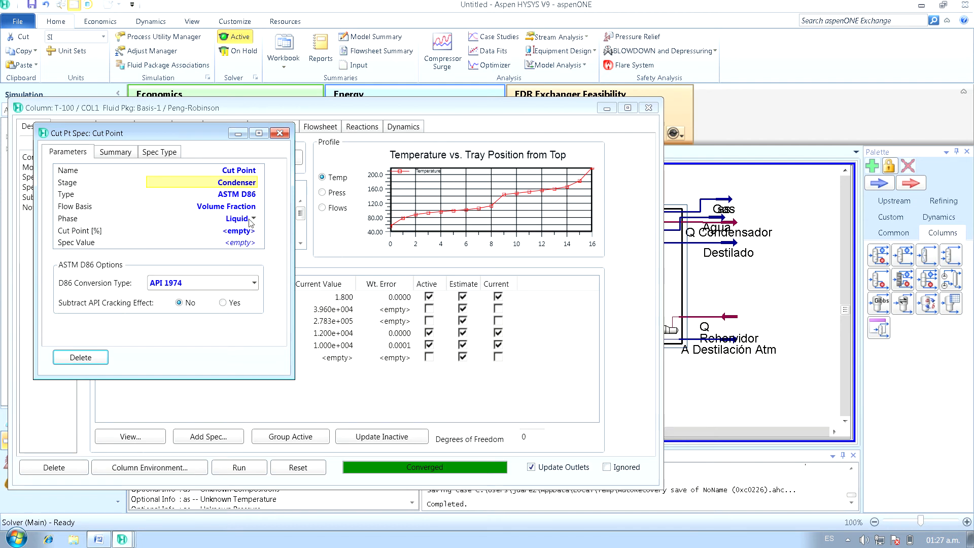
pyautogui.click(242, 232)
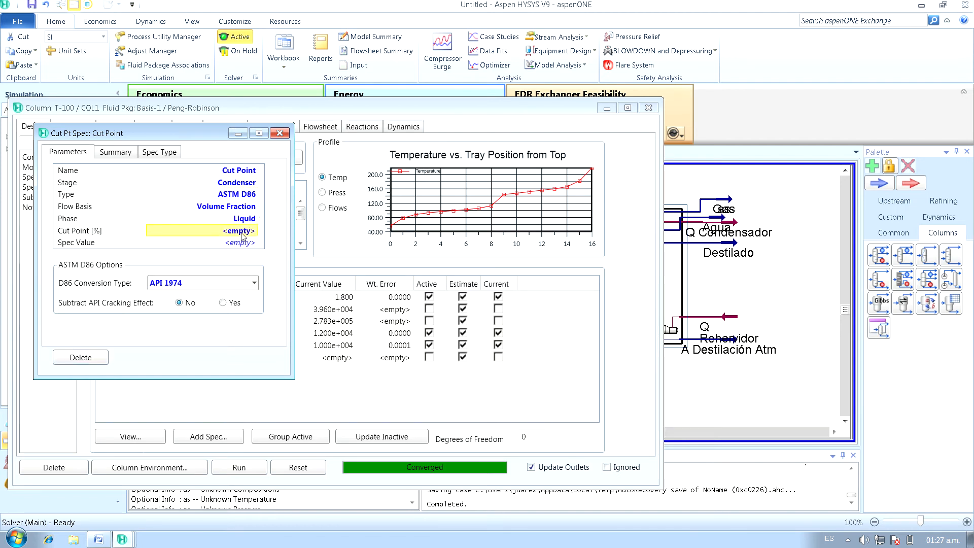
pyautogui.write('95')
pyautogui.press('Return')
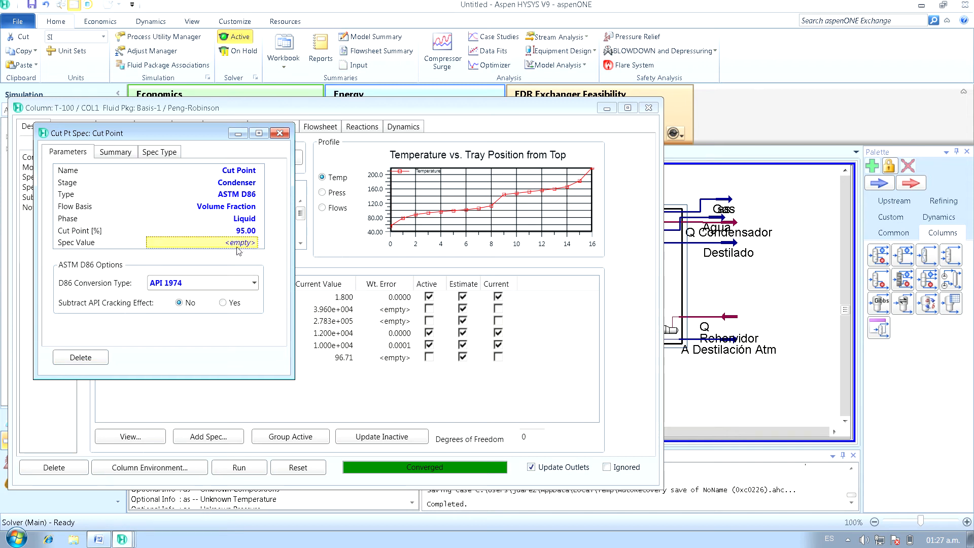
pyautogui.write('96')
pyautogui.press('Return')
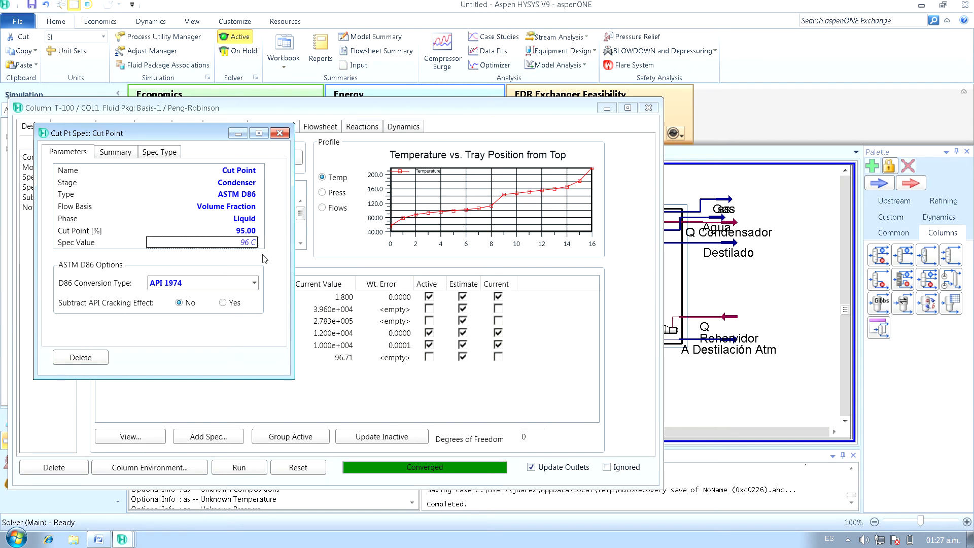
pyautogui.click(279, 133)
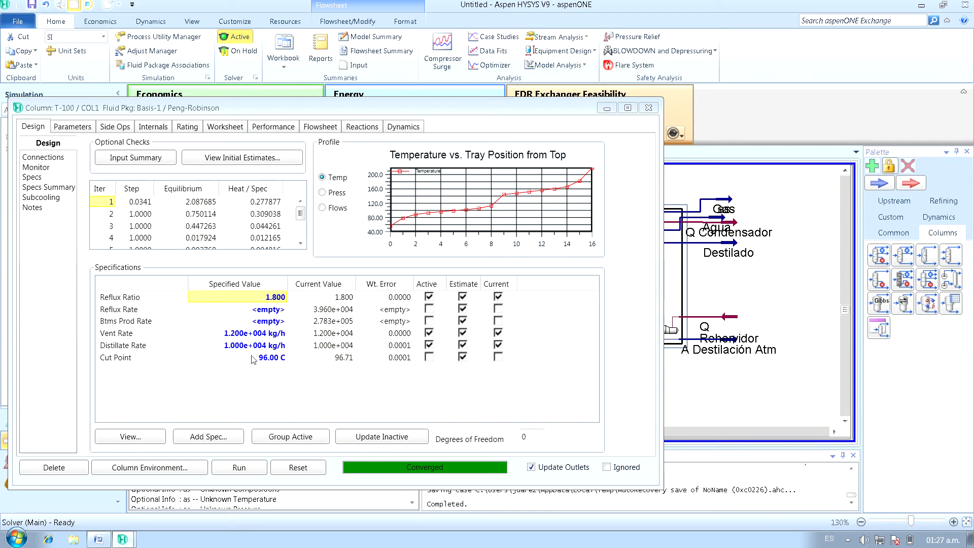
# Check the n-butane requirement in the Word problem statement and add a Column Component Fraction specification to column T-100 in HYSYS
pyautogui.click(219, 439)
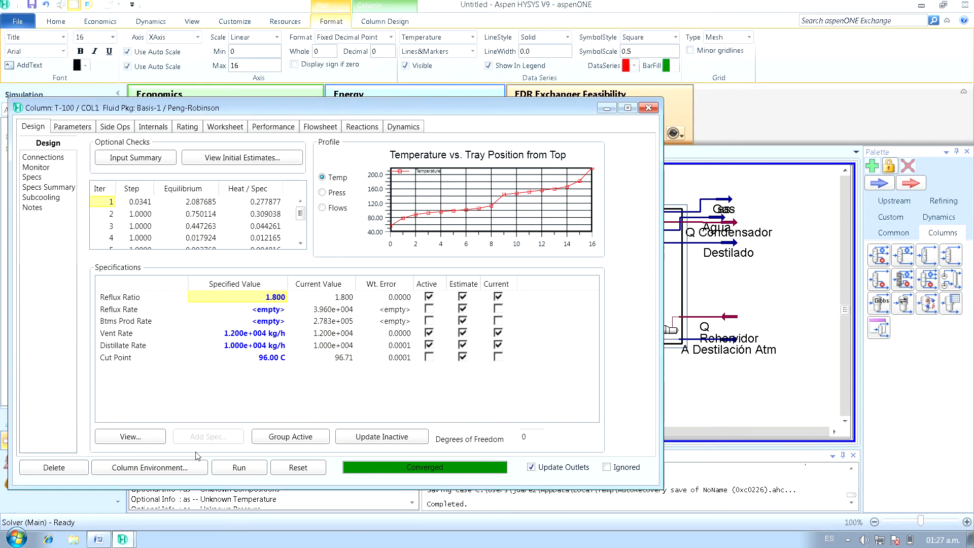
pyautogui.click(99, 539)
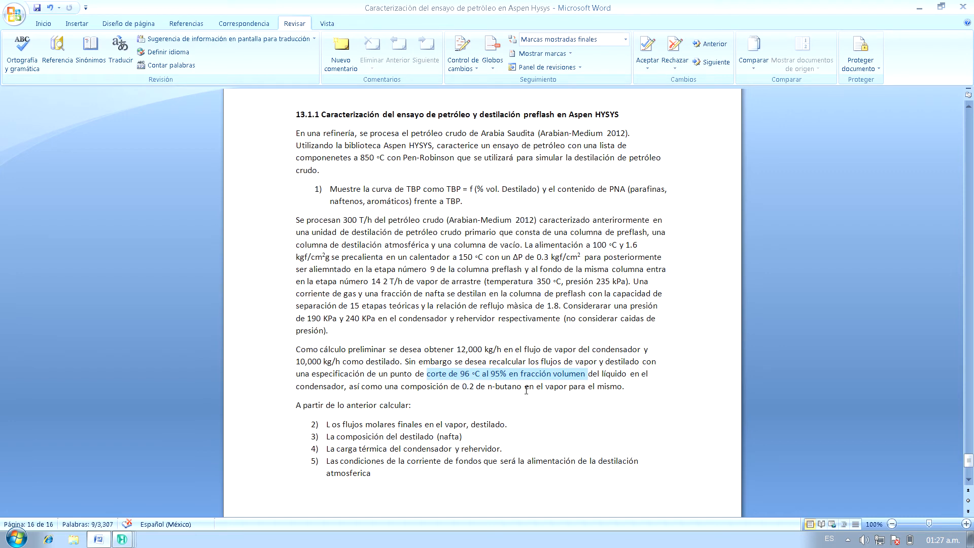
pyautogui.click(122, 539)
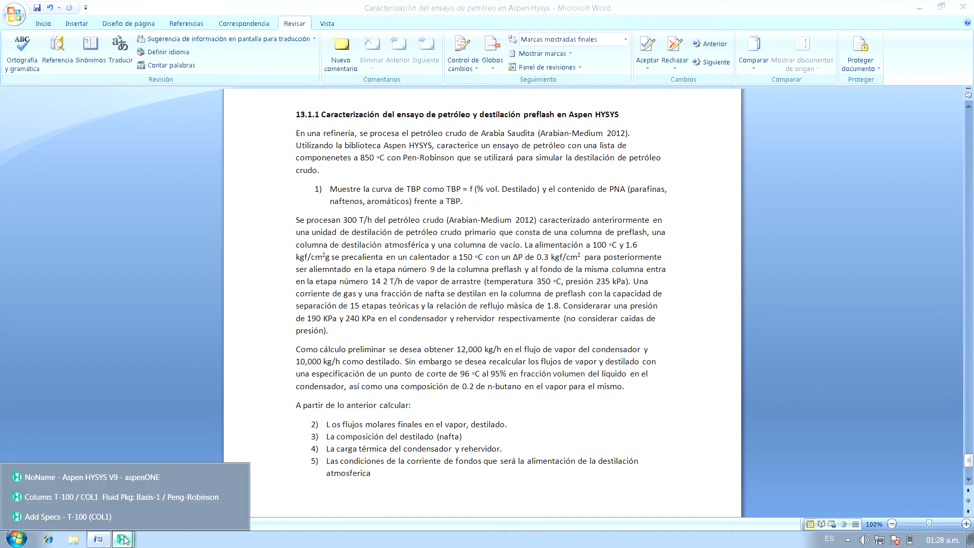
pyautogui.click(121, 495)
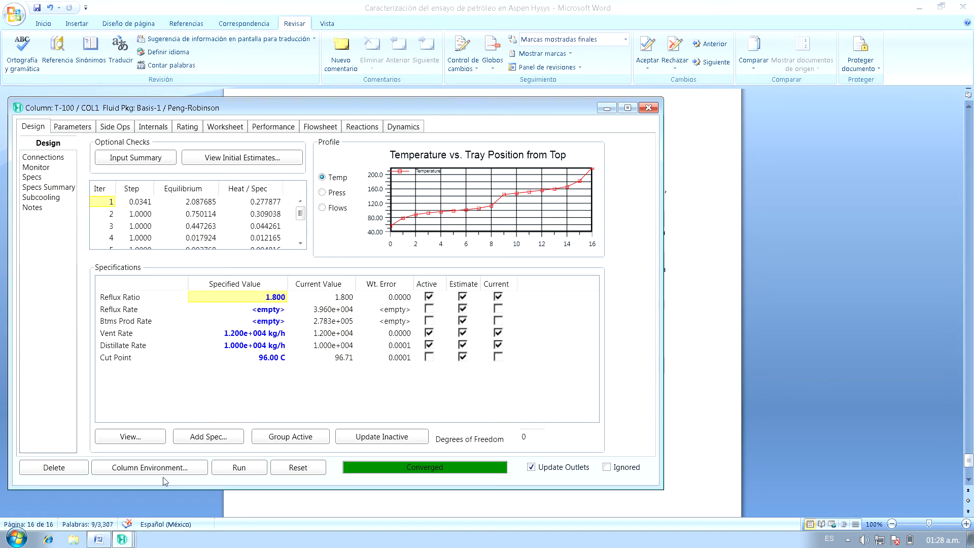
pyautogui.click(123, 538)
pyautogui.click(127, 517)
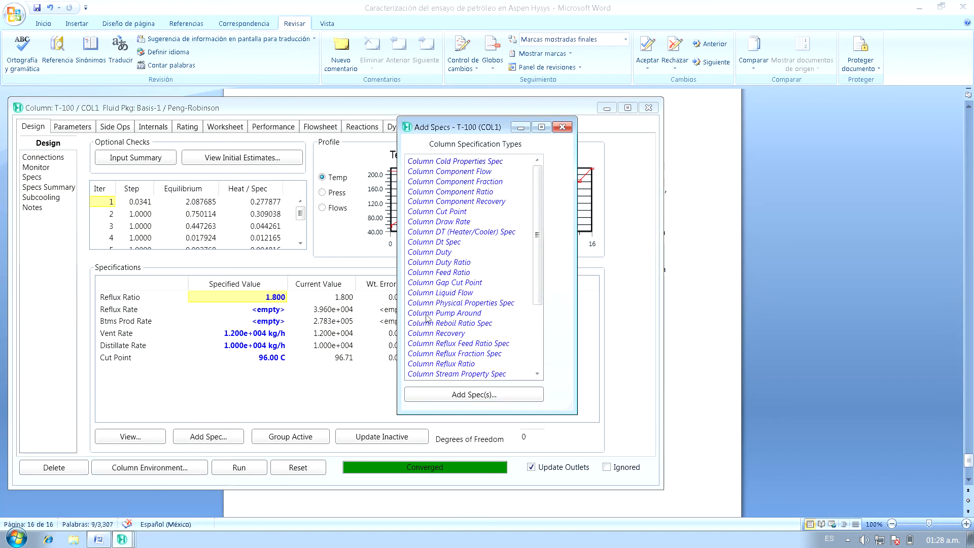
pyautogui.moveTo(538, 260); pyautogui.dragTo(538, 308)
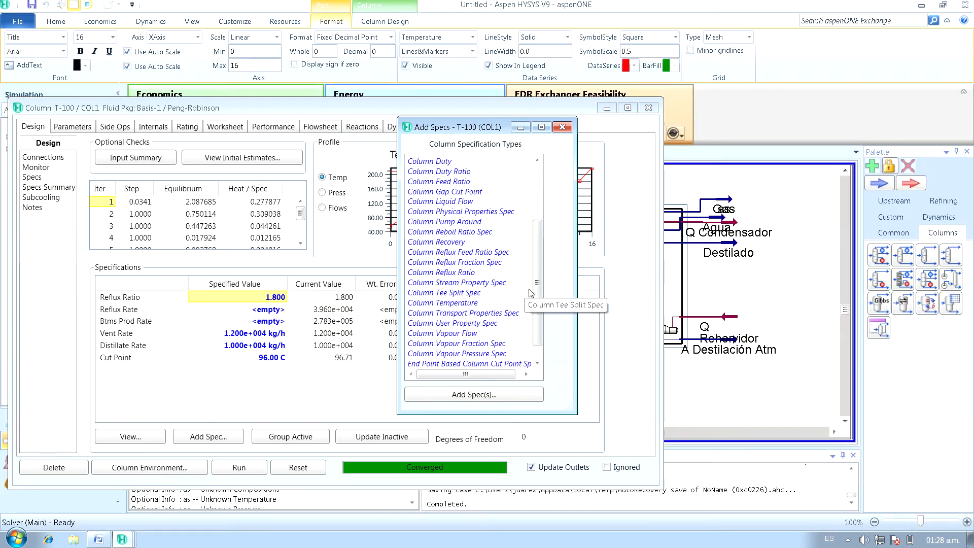
pyautogui.moveTo(538, 261); pyautogui.dragTo(538, 207)
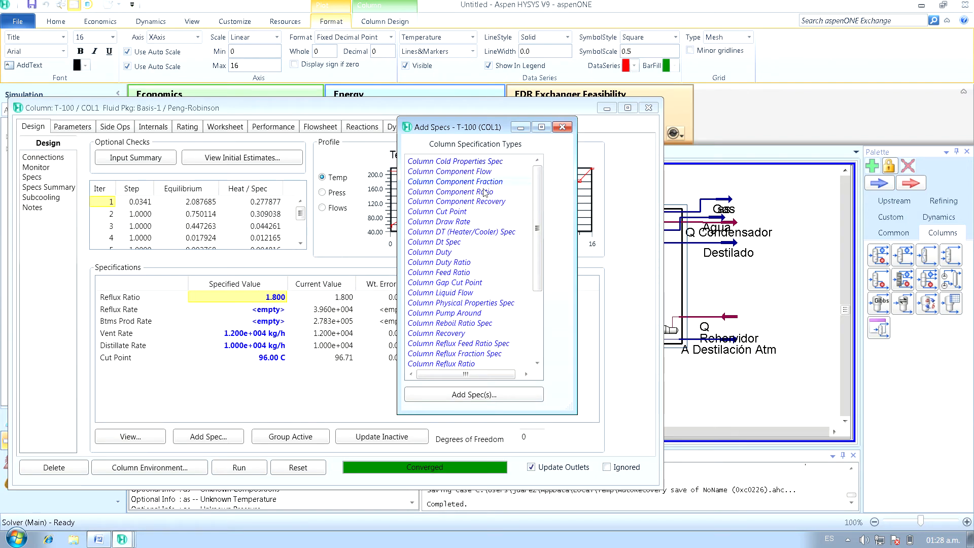
pyautogui.click(476, 395)
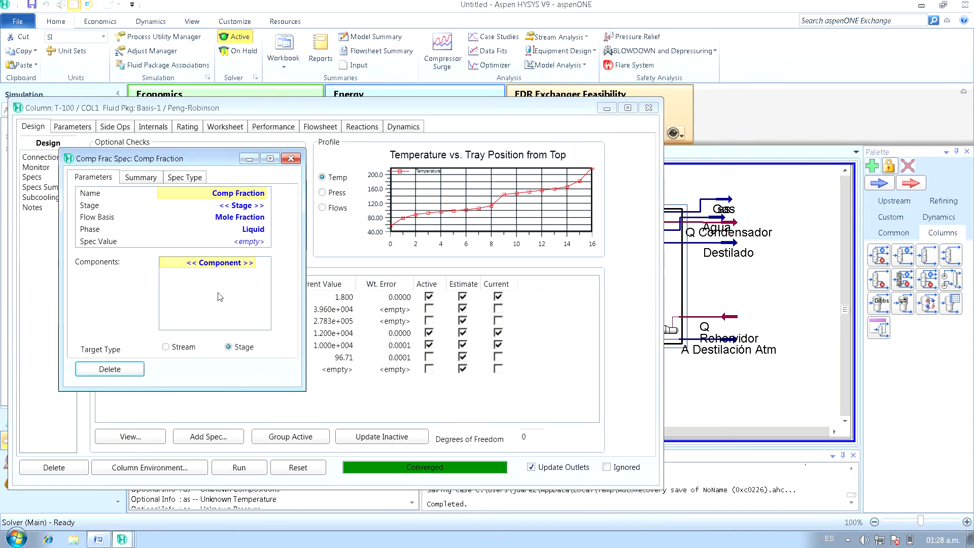
# Assign the Comp Fraction specification to the Condenser stage and set its phase to Vapour
pyautogui.click(264, 206)
pyautogui.click(213, 213)
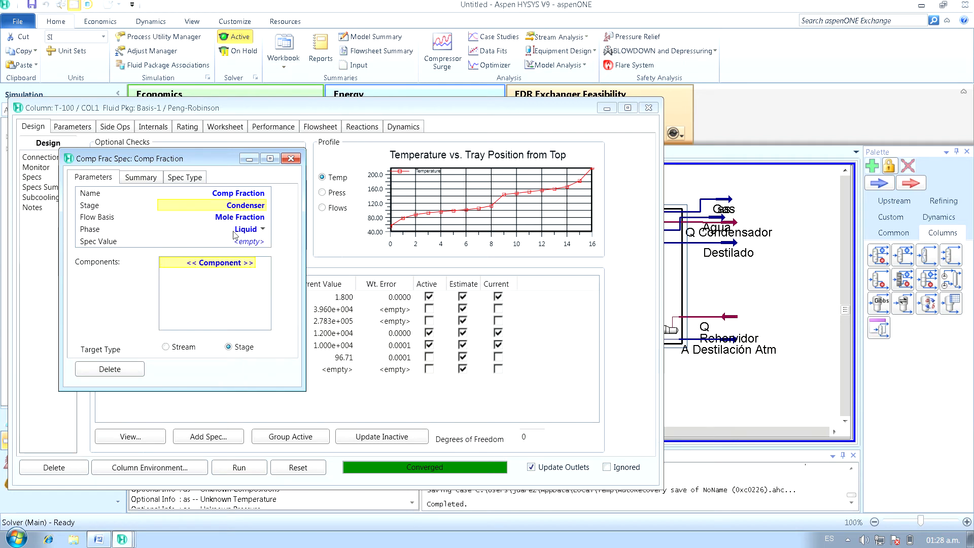
pyautogui.click(262, 229)
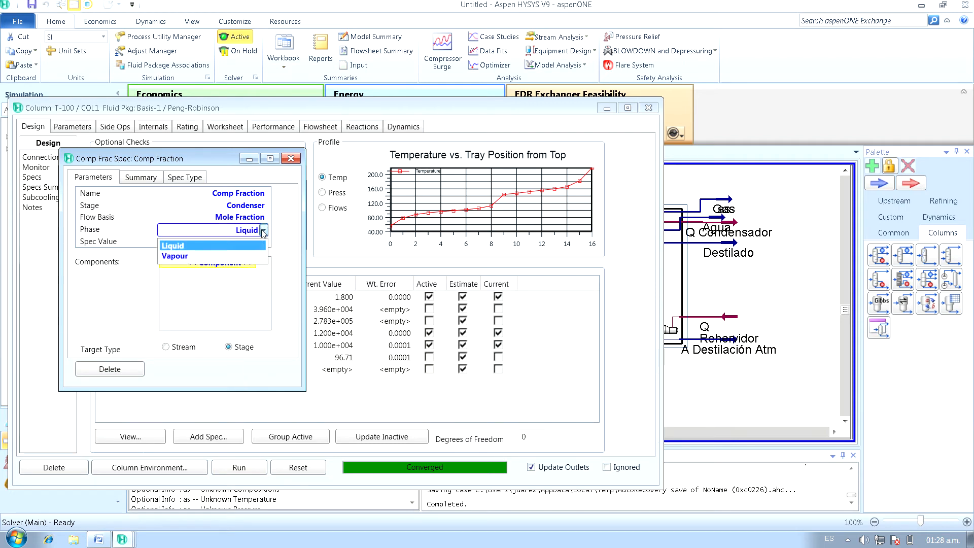
pyautogui.click(214, 258)
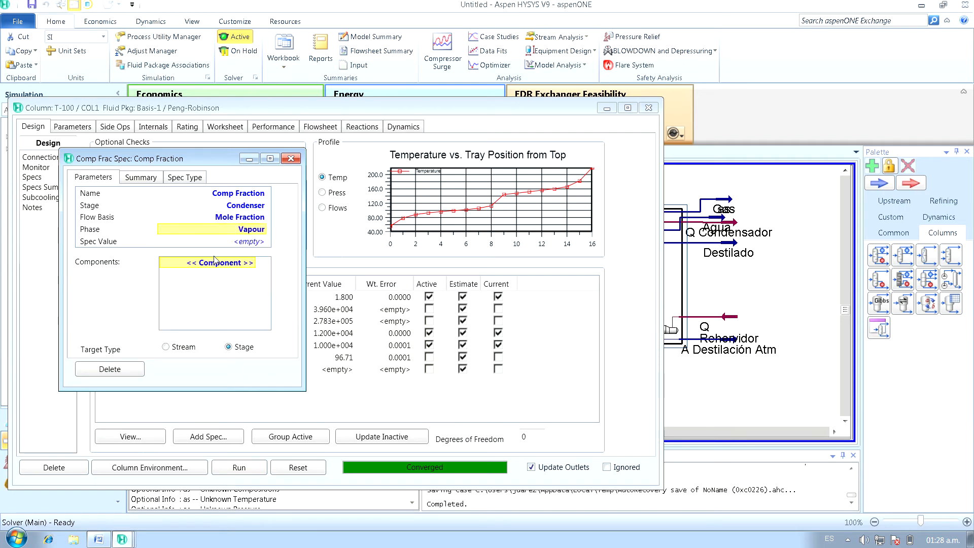
# Look up the n-butane composition and its phase in the Word problem statement, then return to the Comp Fraction specification in HYSYS
pyautogui.click(91, 539)
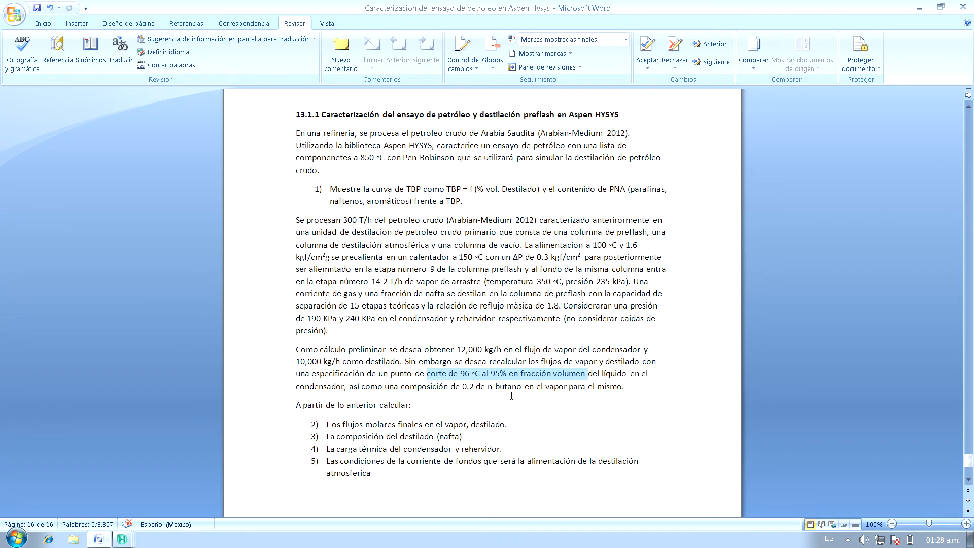
pyautogui.moveTo(452, 386); pyautogui.dragTo(628, 389)
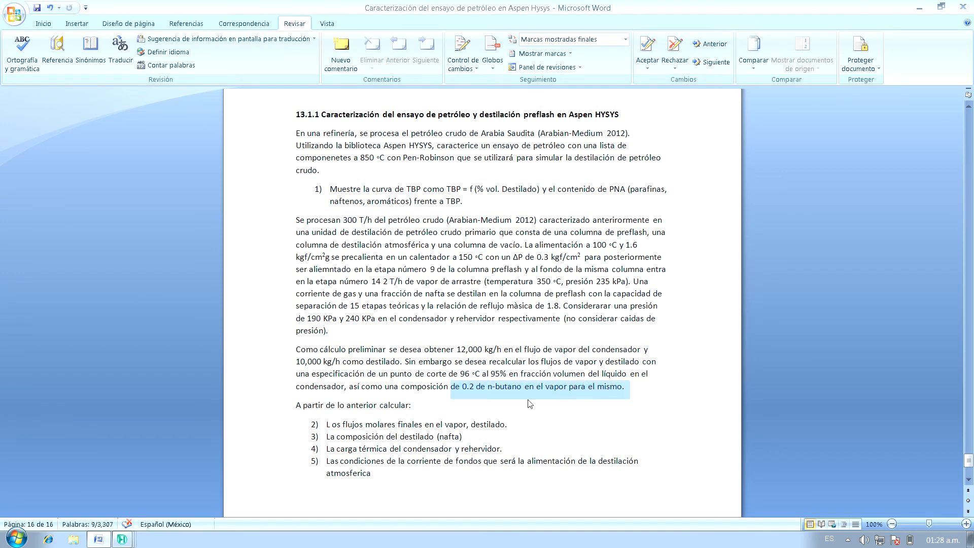
pyautogui.moveTo(122, 539)
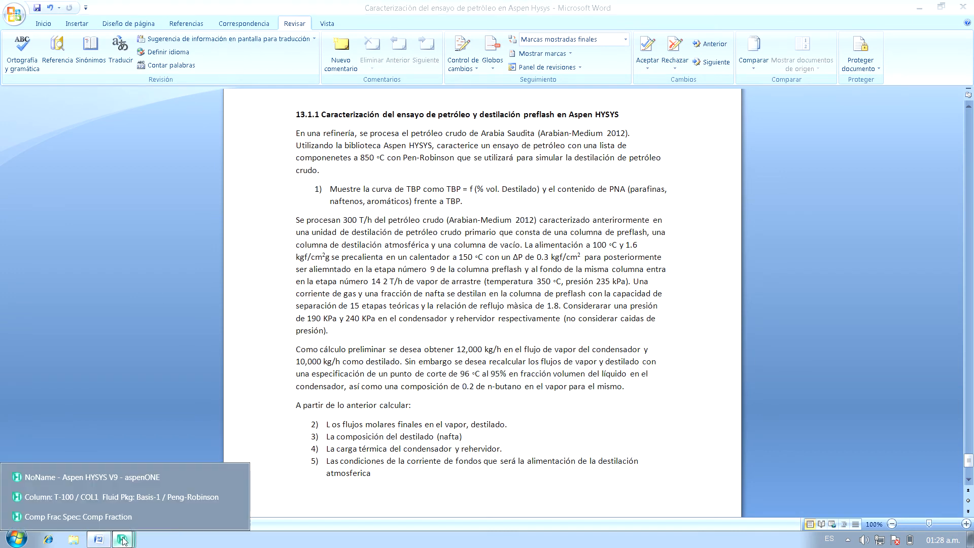
pyautogui.click(137, 518)
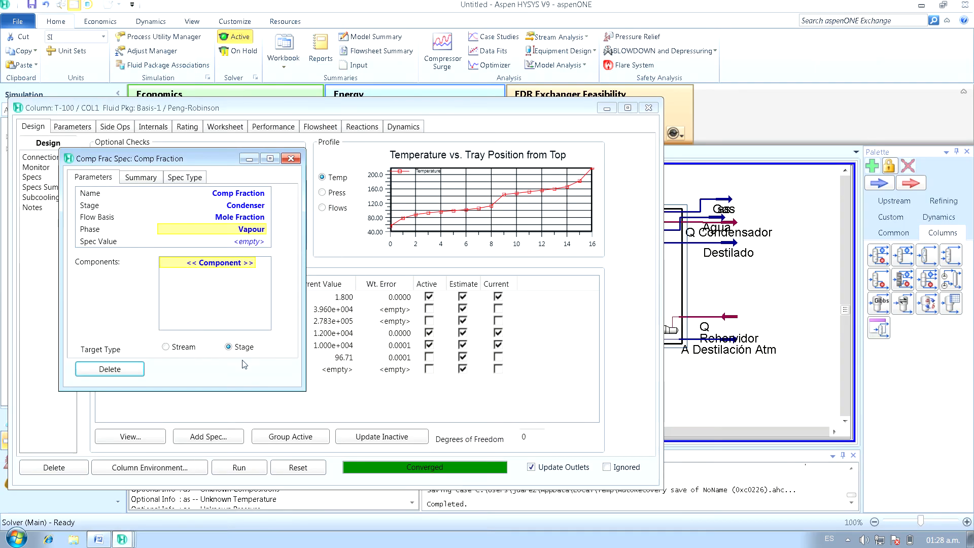
# Set the Comp Fraction spec value to 0.2 for component n-Butane and close the specification
pyautogui.click(253, 243)
pyautogui.press('Return')
pyautogui.click(253, 263)
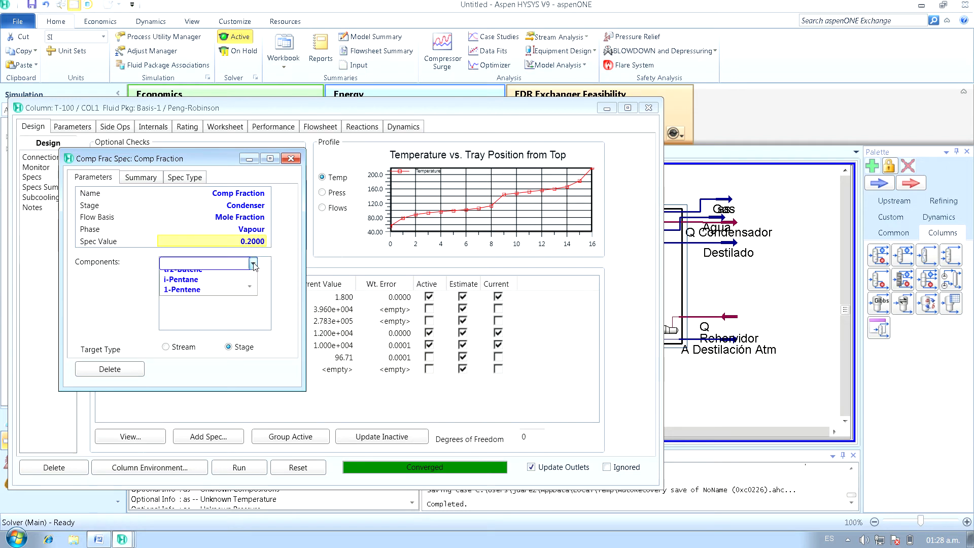
pyautogui.click(253, 264)
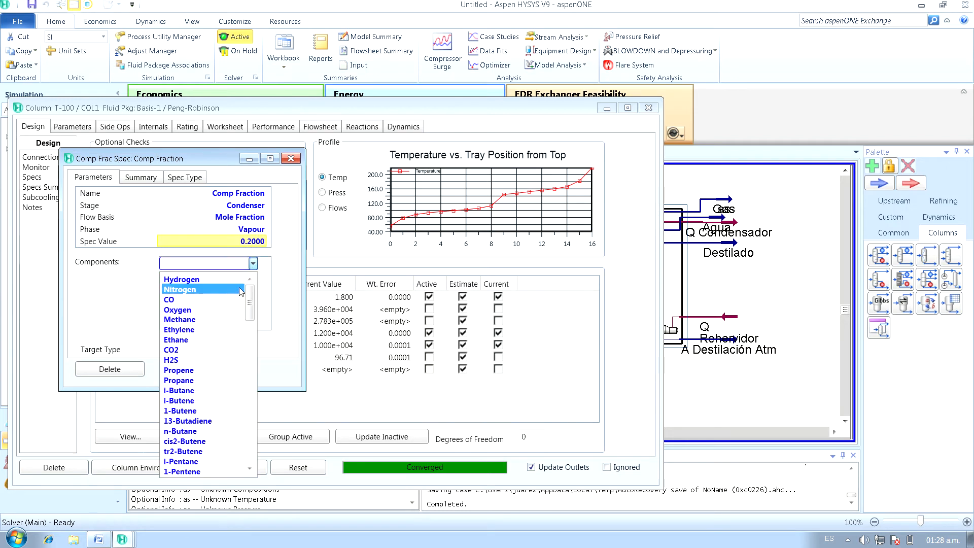
pyautogui.click(182, 431)
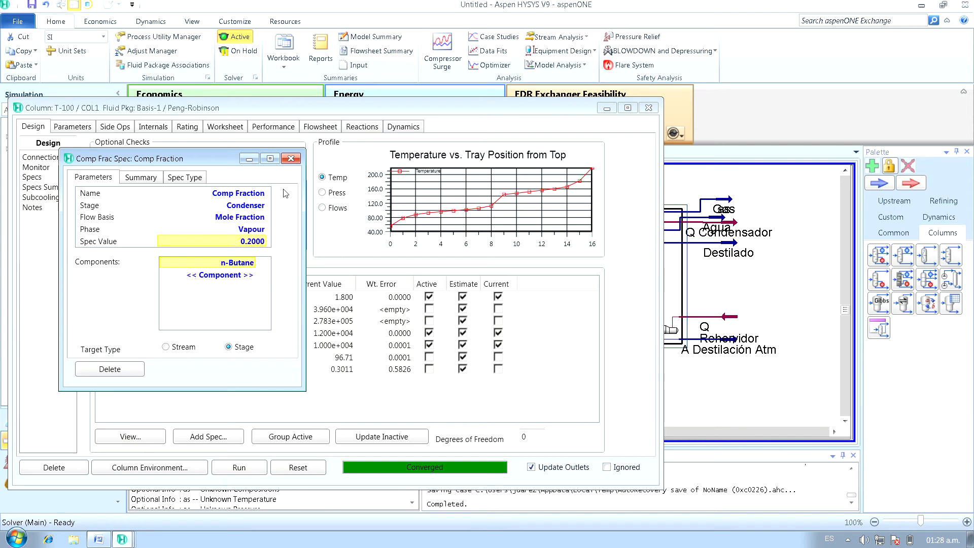
pyautogui.click(291, 159)
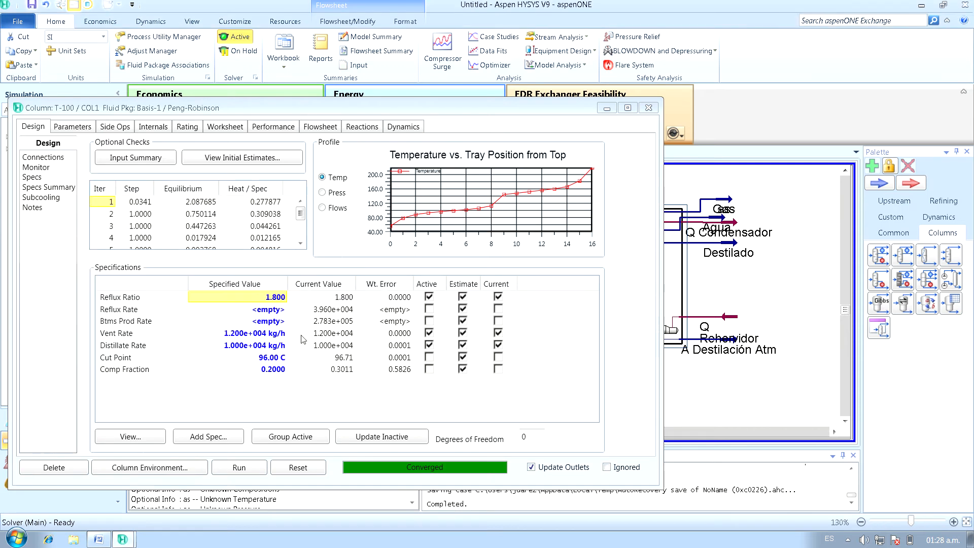
# Recheck the n-butane requirement in the Word problem statement, then compare the specified and current values of T-100's Cut Point and Comp Fraction in HYSYS
pyautogui.click(298, 393)
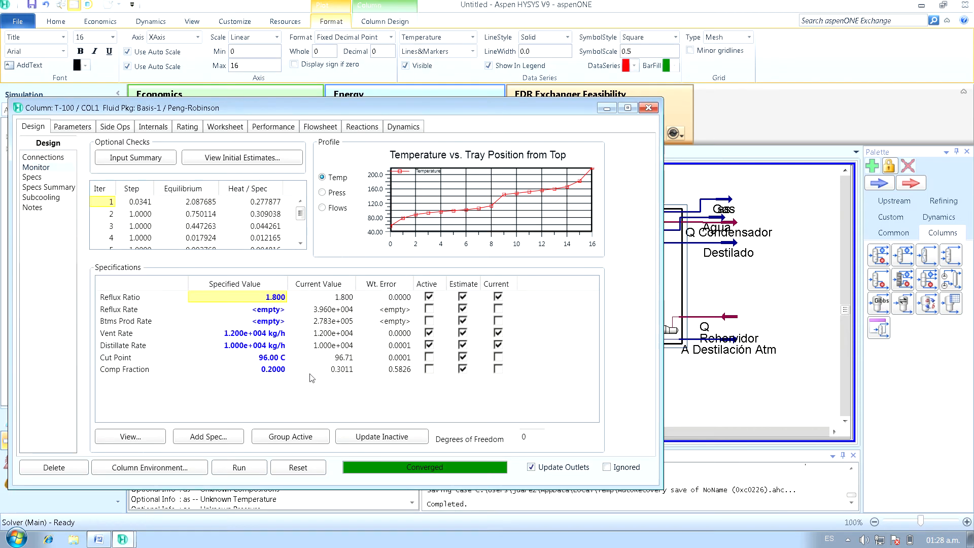
pyautogui.click(99, 538)
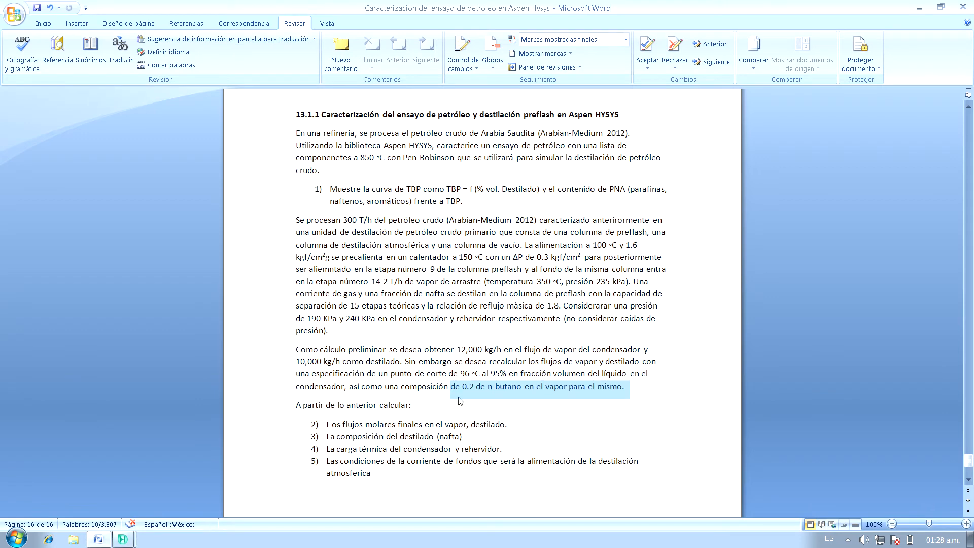
pyautogui.click(482, 394)
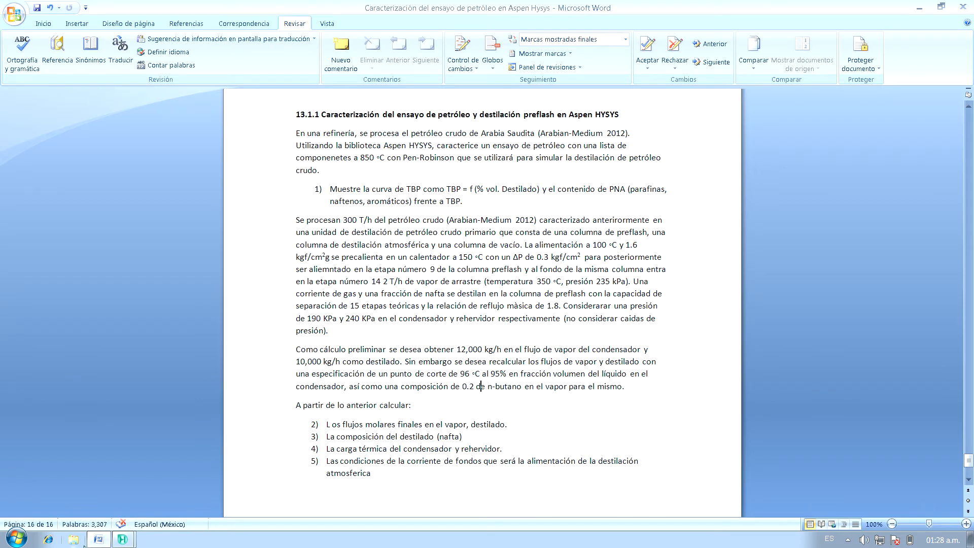
pyautogui.click(122, 539)
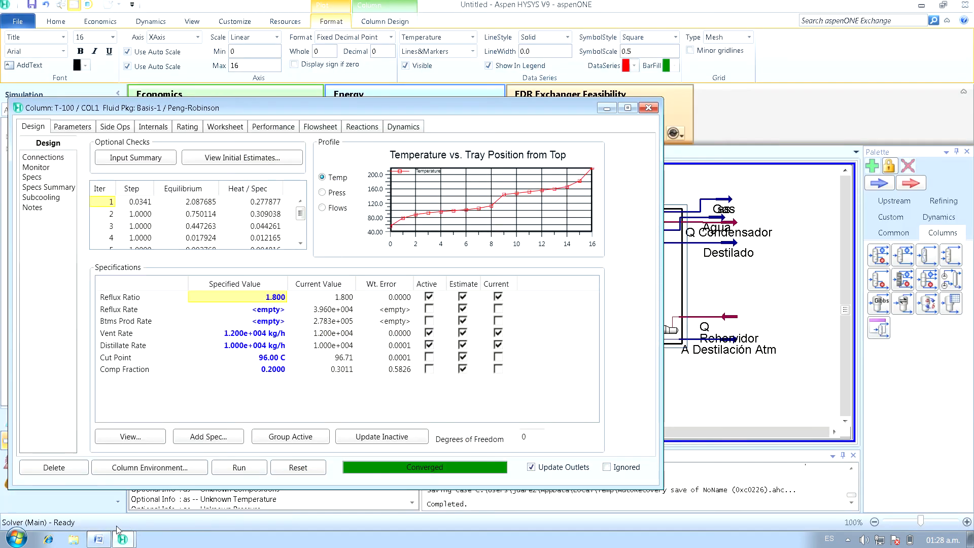
pyautogui.click(98, 539)
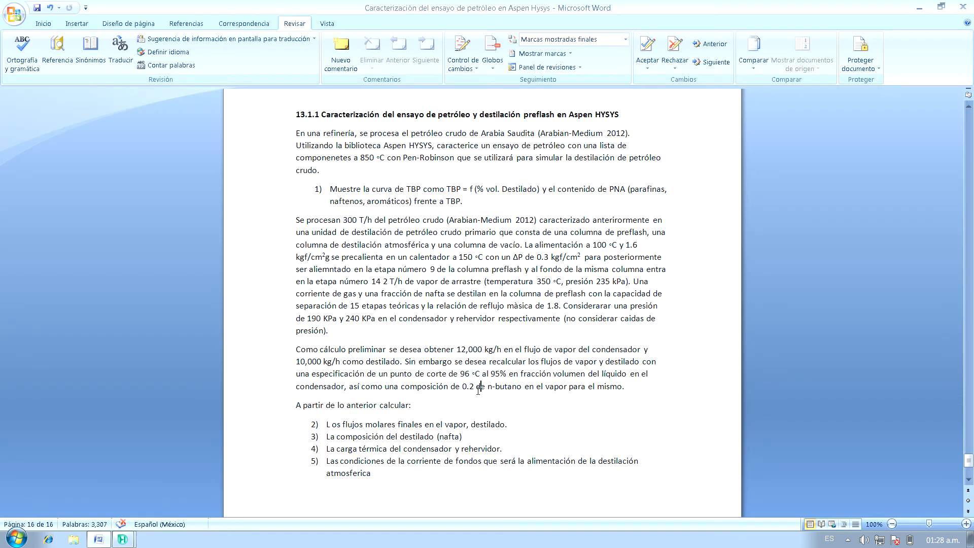
pyautogui.click(121, 540)
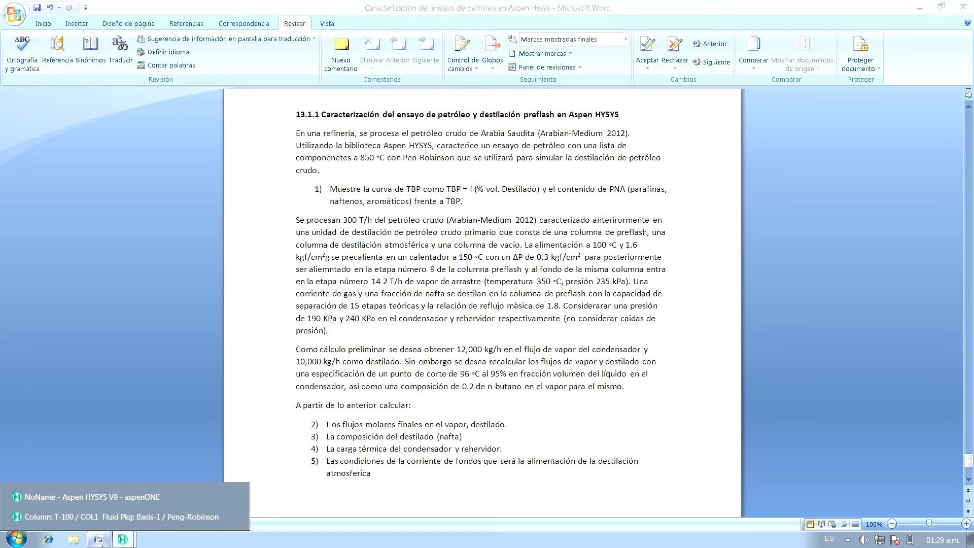
pyautogui.click(121, 542)
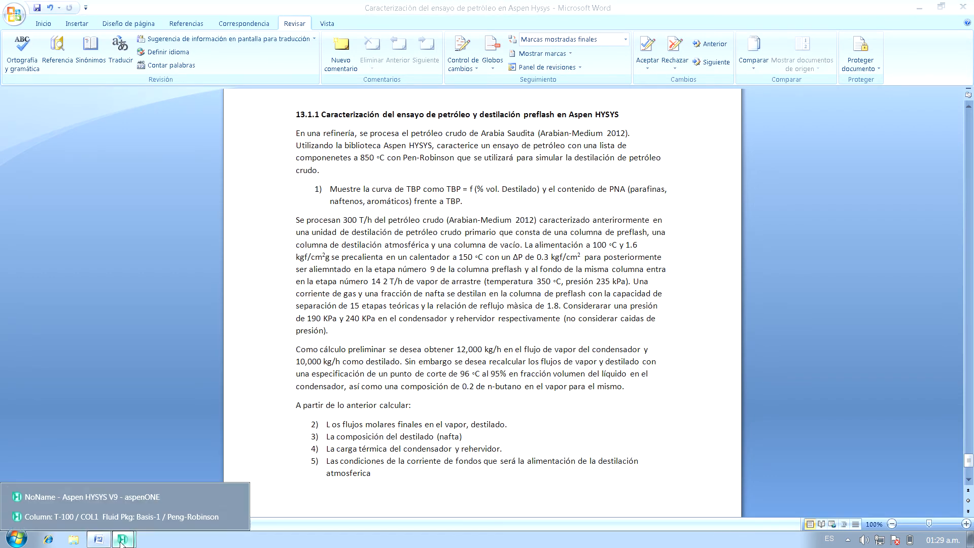
pyautogui.click(128, 500)
pyautogui.moveTo(324, 357)
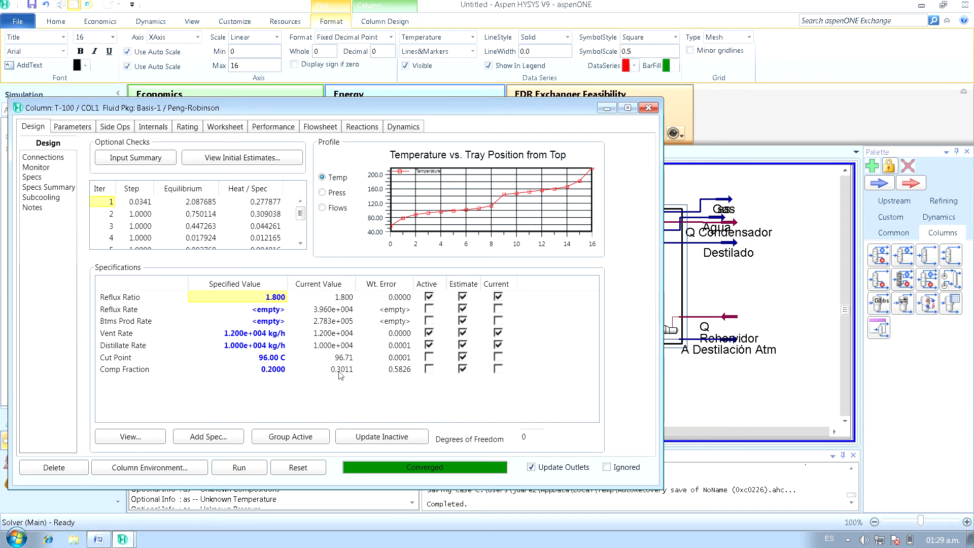
pyautogui.click(339, 371)
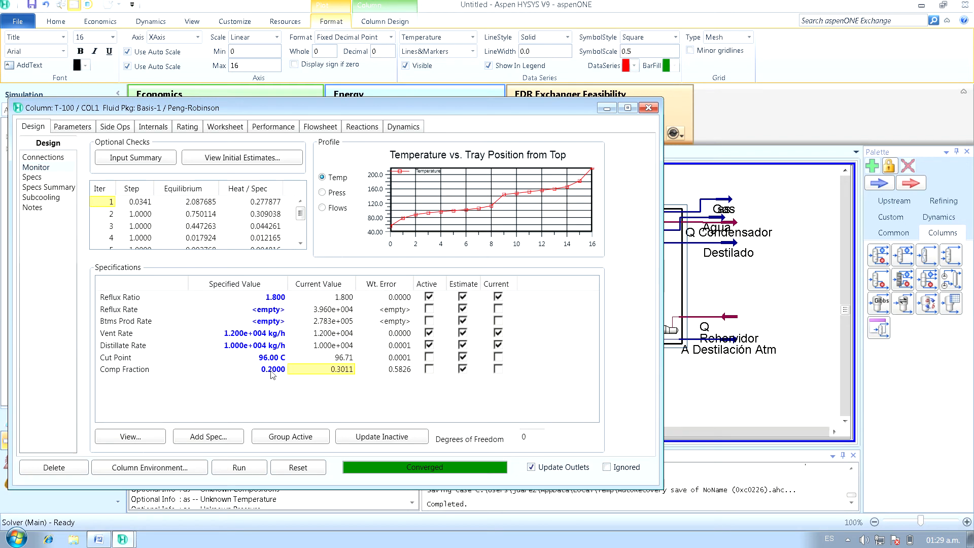
pyautogui.click(272, 372)
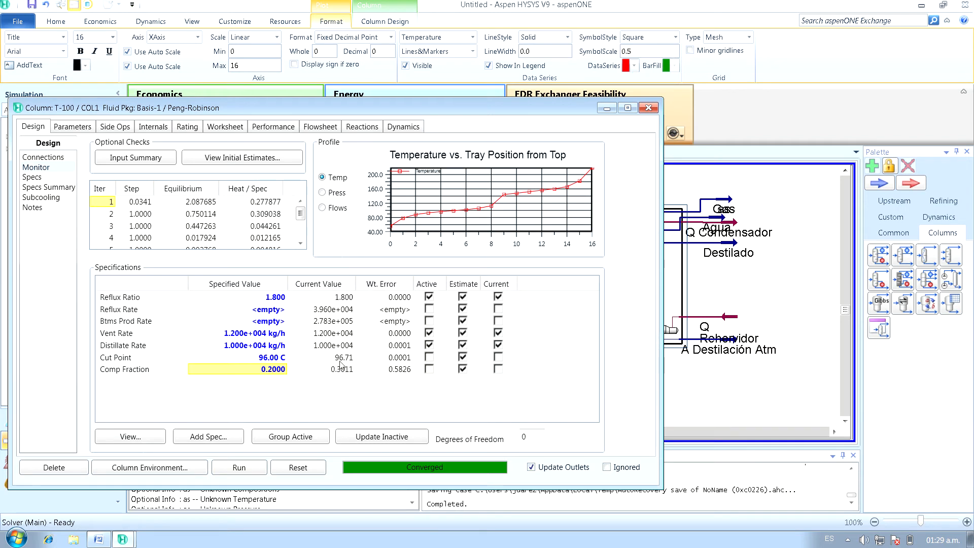
# Try to solve T-100 with Cut Point and Comp Fraction active instead of Vent Rate and Distillate Rate, then stop the solver
pyautogui.click(342, 371)
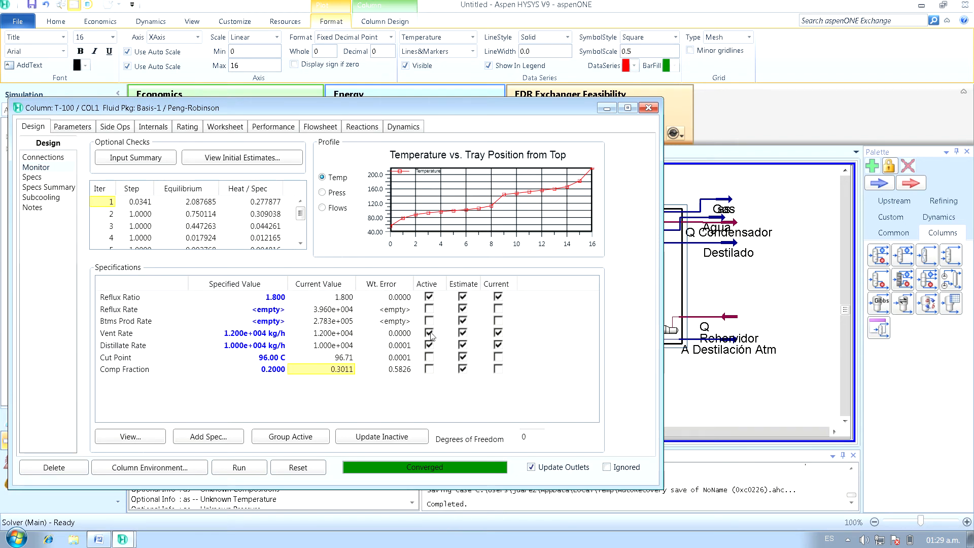
pyautogui.click(429, 358)
pyautogui.click(430, 370)
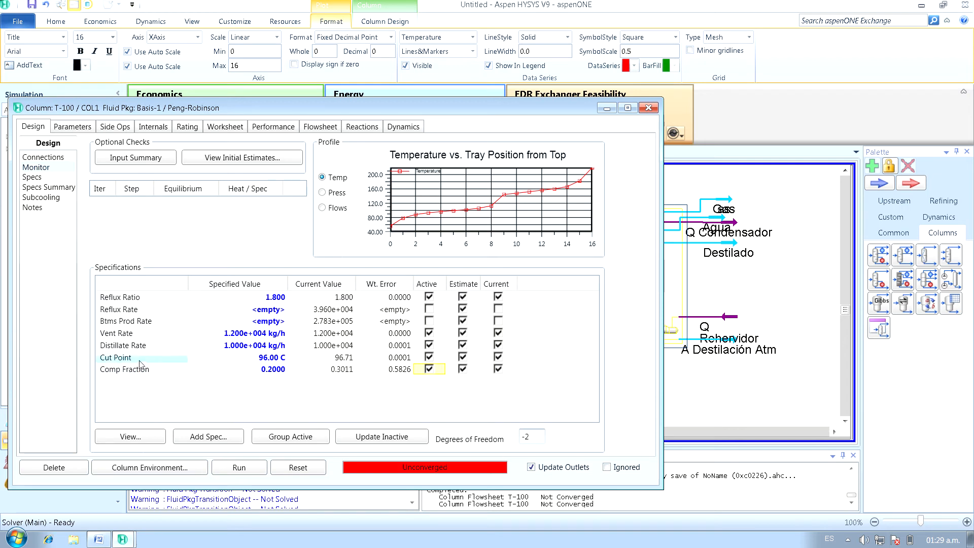
pyautogui.click(430, 345)
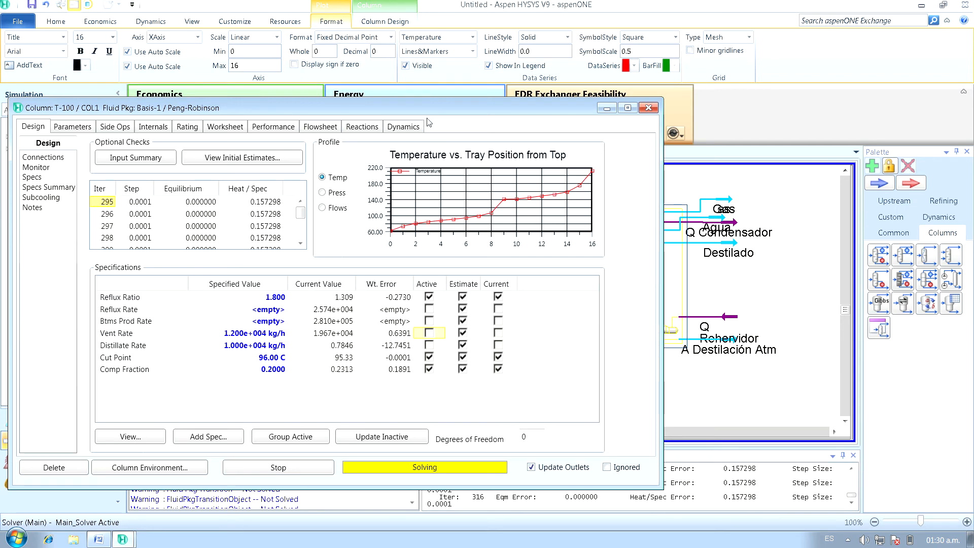
pyautogui.moveTo(424, 103); pyautogui.dragTo(412, 79)
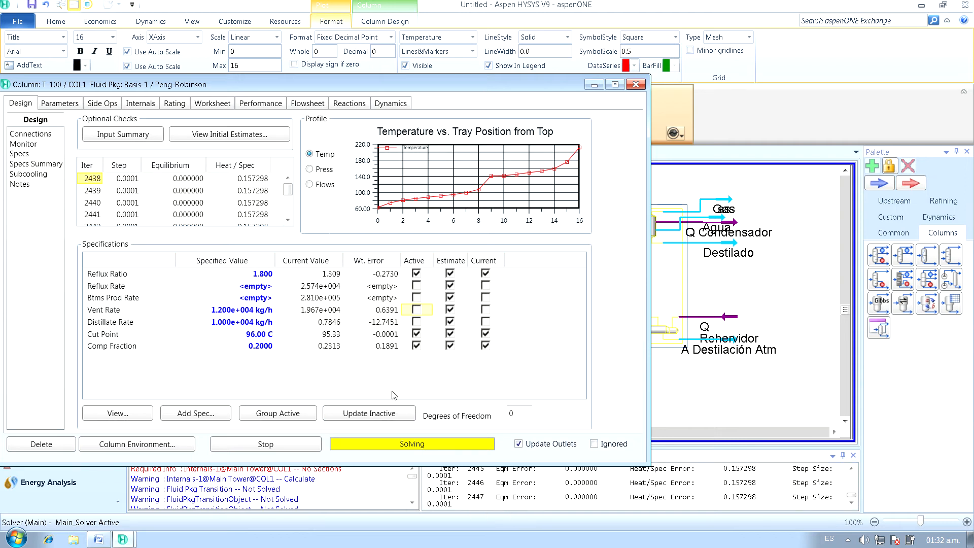
pyautogui.click(283, 447)
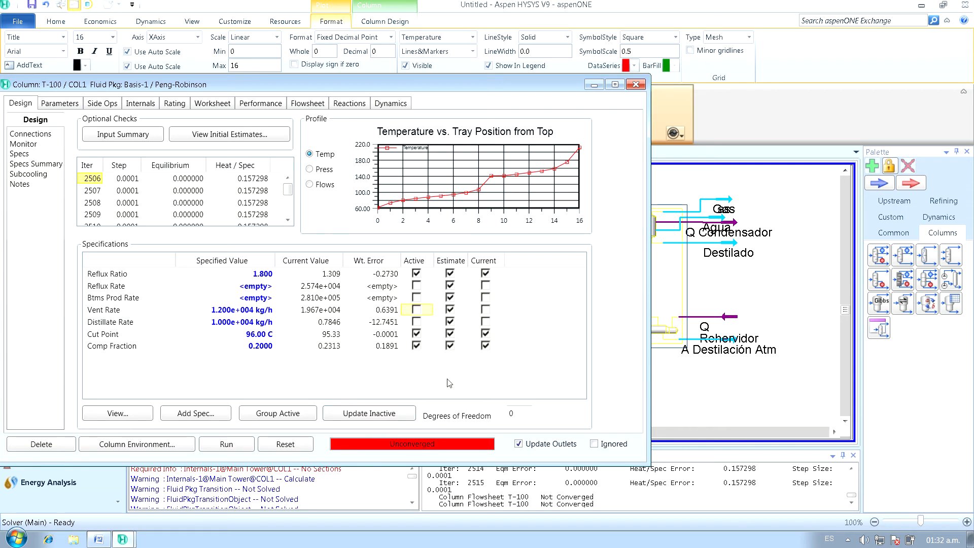
# Restore Vent Rate and Distillate Rate as active specifications in place of Cut Point and Comp Fraction, and solve the column
pyautogui.click(416, 335)
pyautogui.click(416, 345)
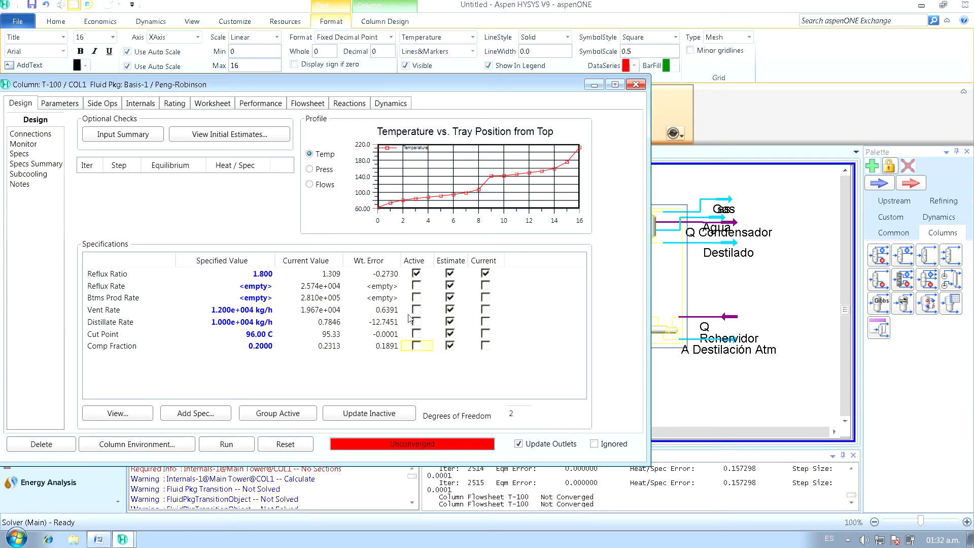
pyautogui.click(416, 309)
pyautogui.click(415, 321)
pyautogui.click(248, 452)
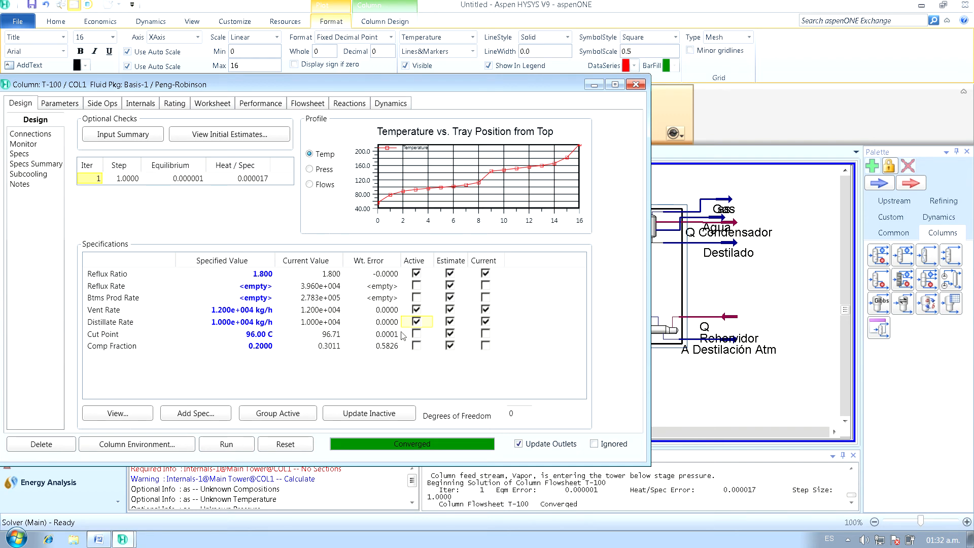
# Deactivate T-100's Distillate Rate and Vent Rate specifications and activate Cut Point
pyautogui.click(416, 322)
pyautogui.click(416, 310)
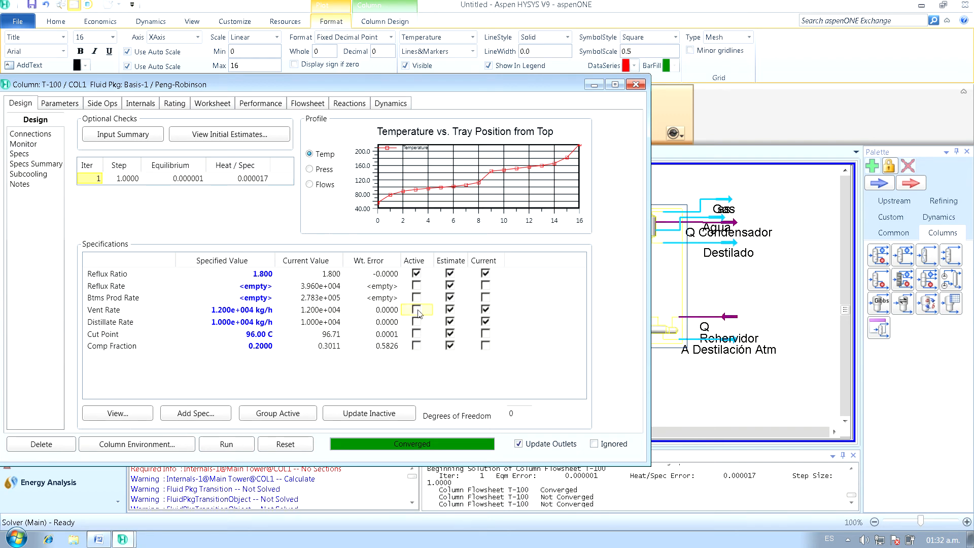
pyautogui.click(416, 333)
# Set the Comp Fraction specified value to 0.3 and activate that specification to solve the column
pyautogui.click(264, 346)
pyautogui.write('.3')
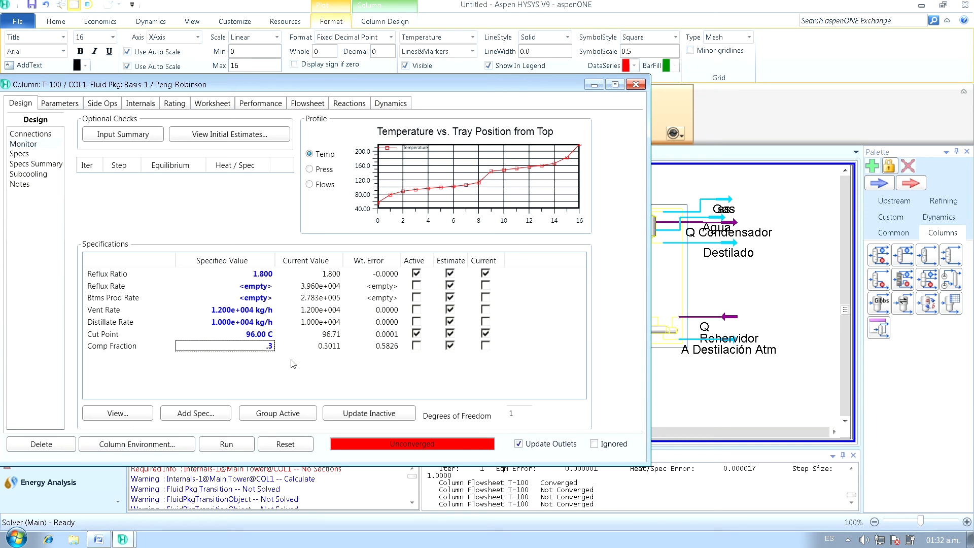
pyautogui.press('Return')
pyautogui.click(324, 347)
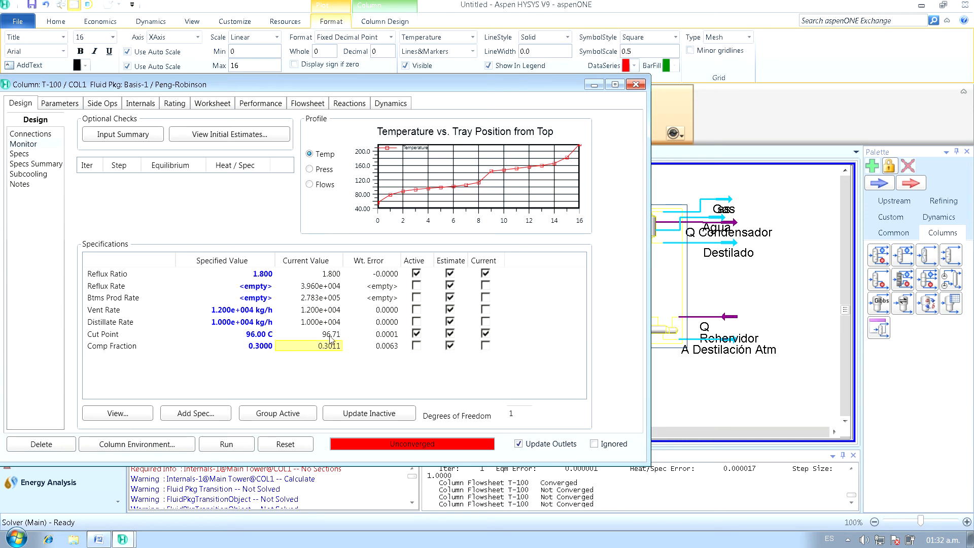
pyautogui.click(332, 337)
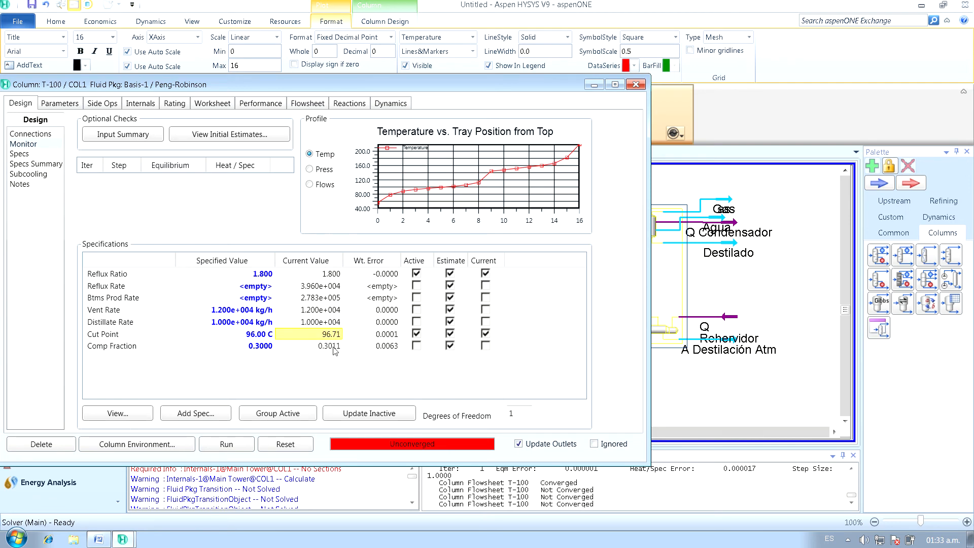
pyautogui.click(416, 345)
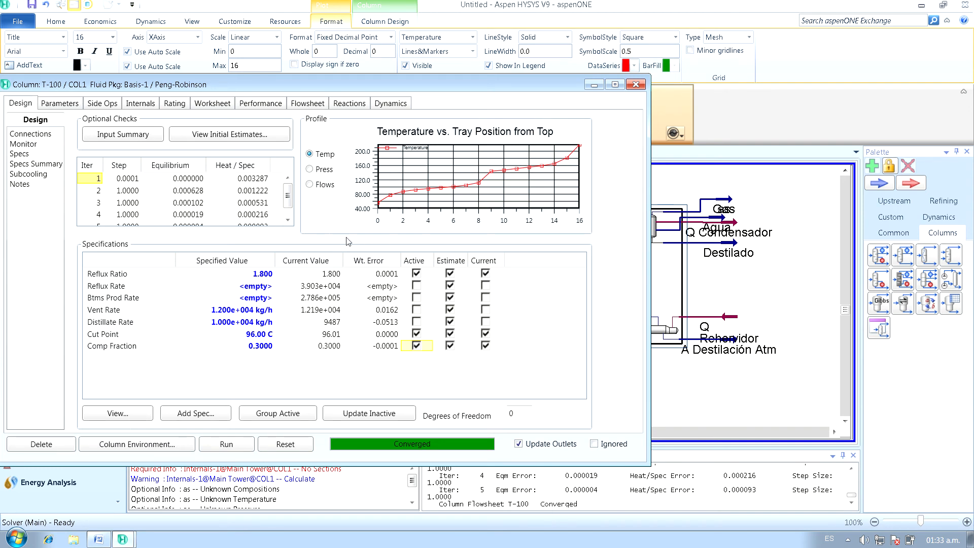
# Change the n-butane composition in the Word problem statement to 0.3 and return to HYSYS
pyautogui.click(98, 539)
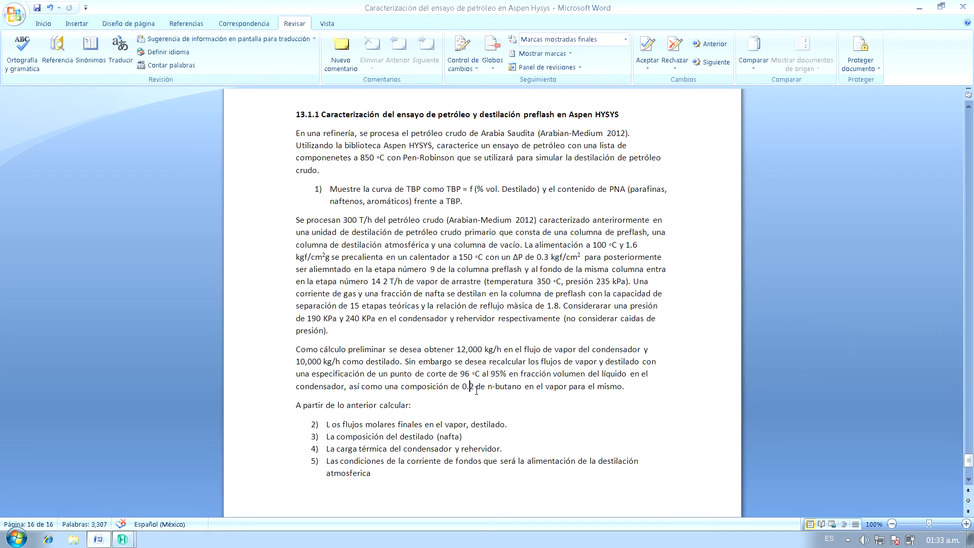
pyautogui.press('BackSpace')
pyautogui.write('3')
pyautogui.click(919, 8)
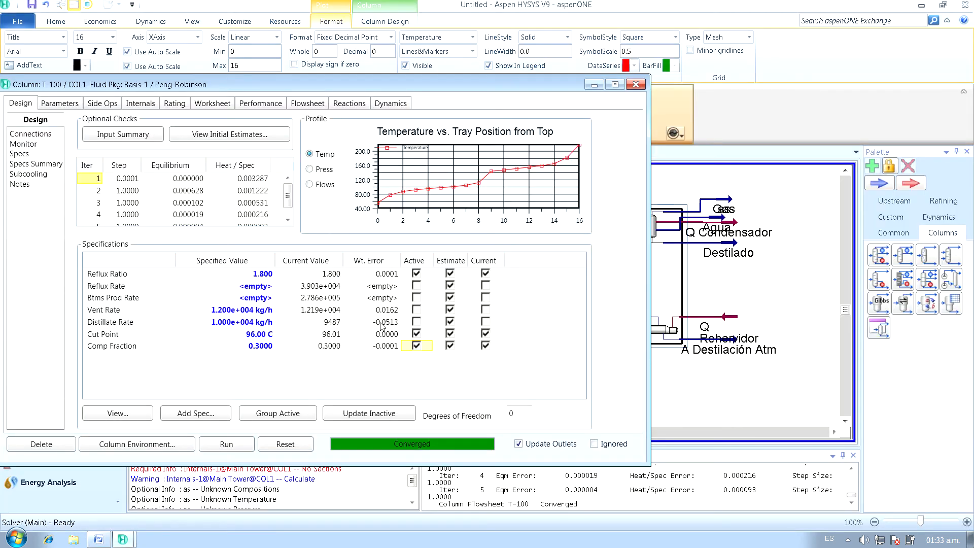
# Review questions 2 to 5 at the end of the Word problem statement, then return to the T-100 column window in HYSYS
pyautogui.click(99, 539)
pyautogui.scroll(-3, 344, 384)
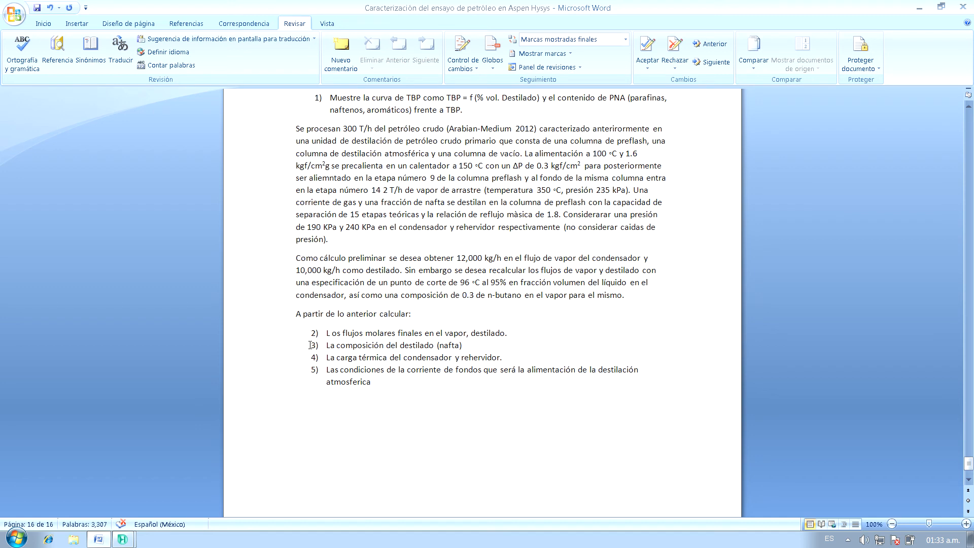
pyautogui.moveTo(317, 335); pyautogui.dragTo(440, 395)
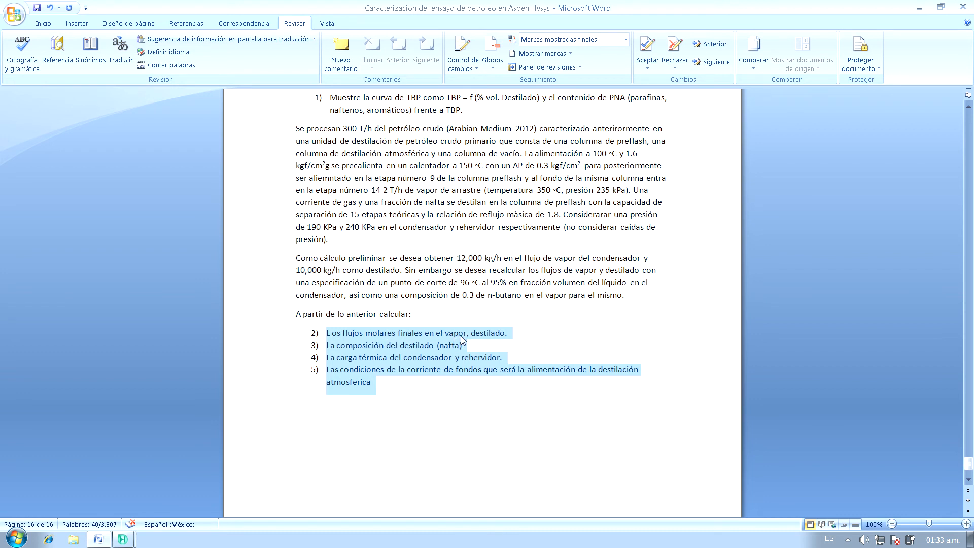
pyautogui.click(118, 541)
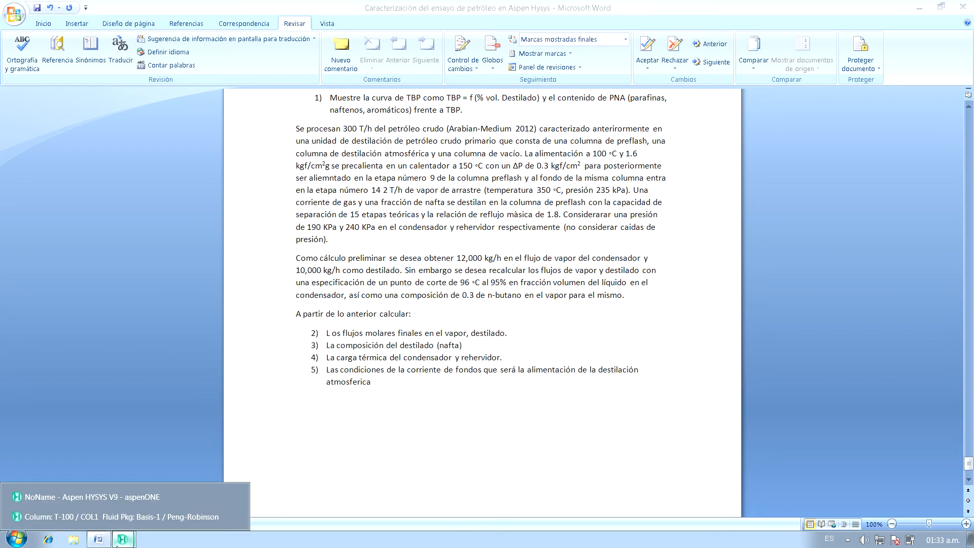
pyautogui.click(147, 517)
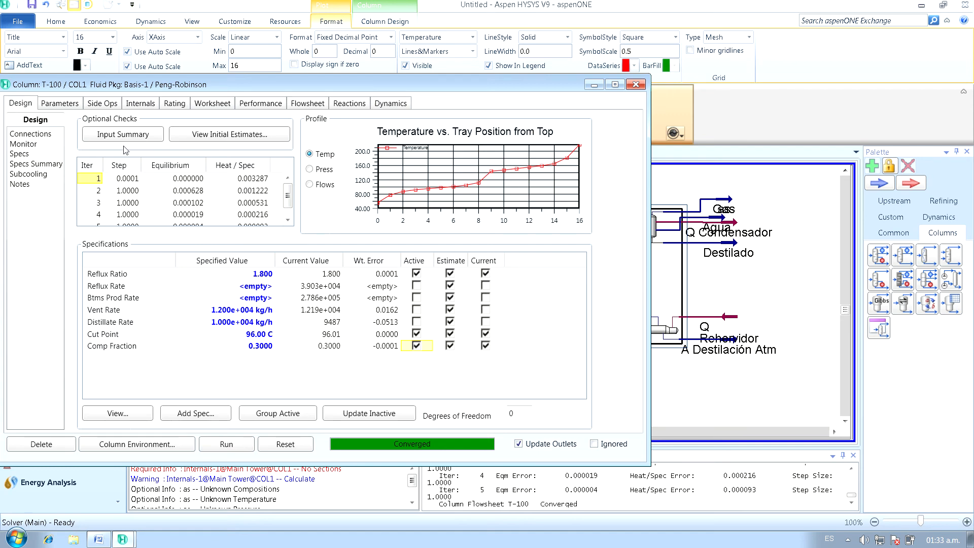
# Show the conditions of T-100's connected streams and check question 2 about final molar flows in the Word document
pyautogui.moveTo(240, 85); pyautogui.dragTo(370, 80)
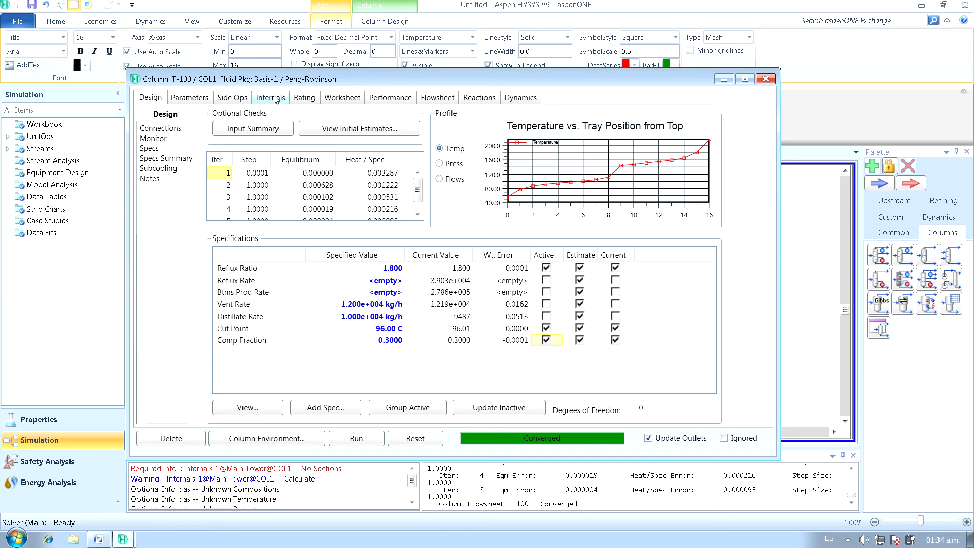
pyautogui.click(349, 99)
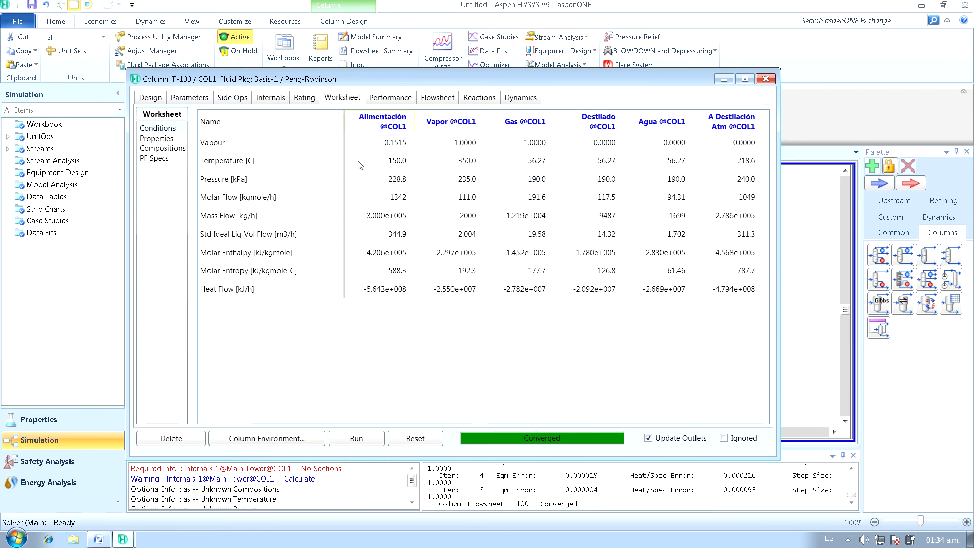
pyautogui.moveTo(615, 293)
pyautogui.hotkey('alt', 'Tab')
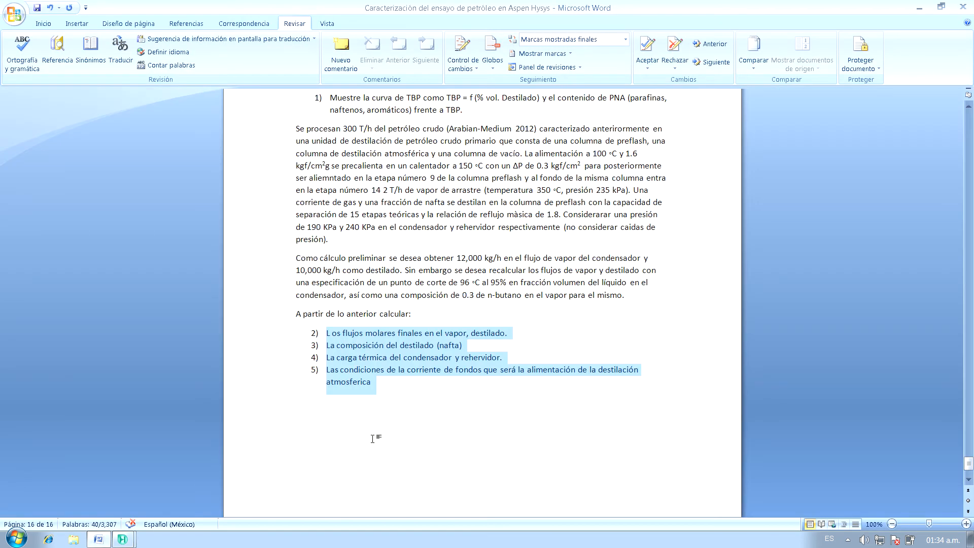
pyautogui.click(450, 334)
pyautogui.hotkey('alt', 'Tab')
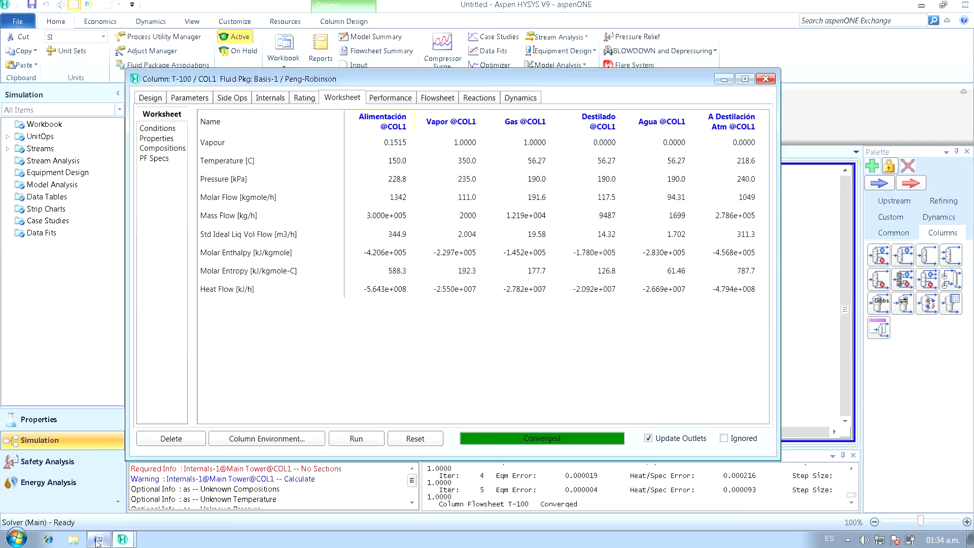
# Recheck the Word questions, then examine the molar flows of the Gas and Destilado streams in the T-100 worksheet
pyautogui.moveTo(502, 144)
pyautogui.click(96, 539)
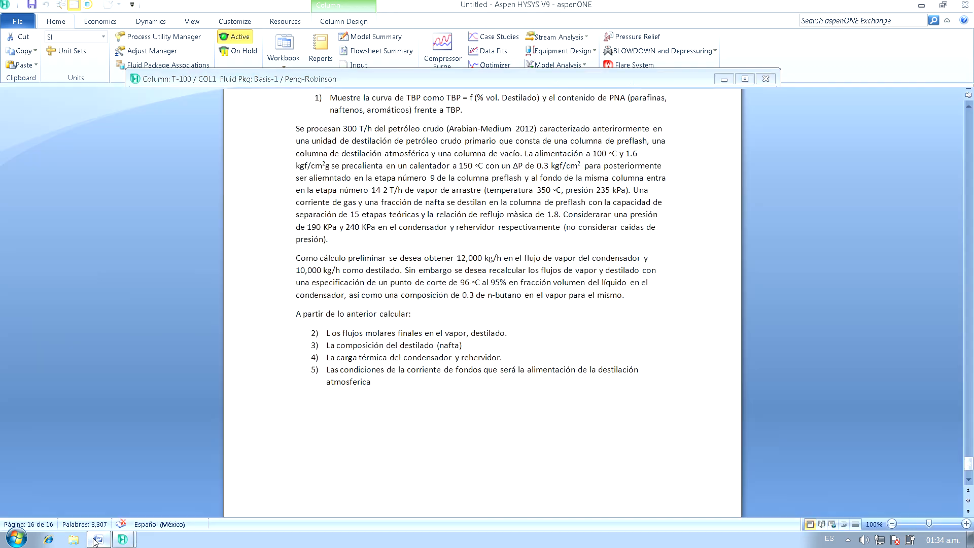
pyautogui.click(97, 541)
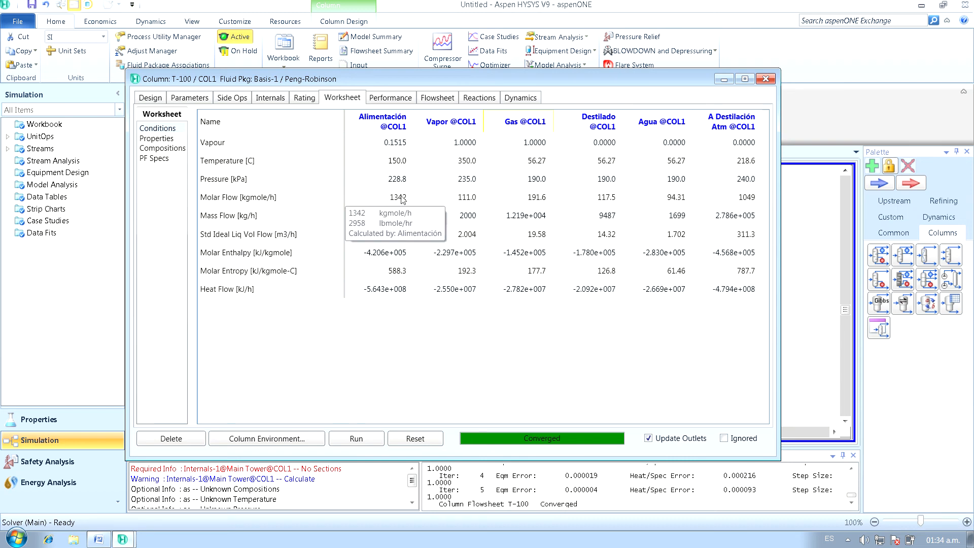
pyautogui.click(524, 202)
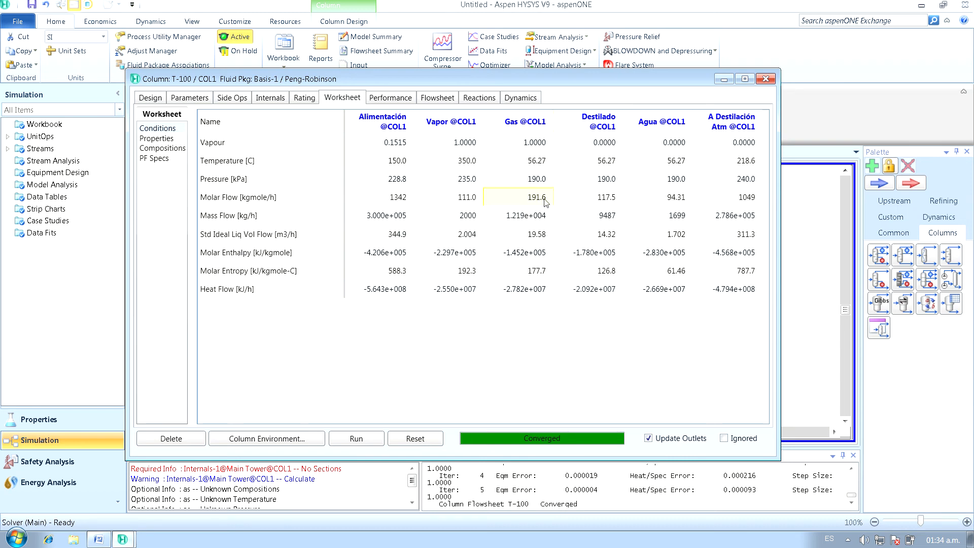
pyautogui.click(589, 200)
pyautogui.moveTo(599, 201)
pyautogui.moveTo(595, 200)
pyautogui.moveTo(535, 204)
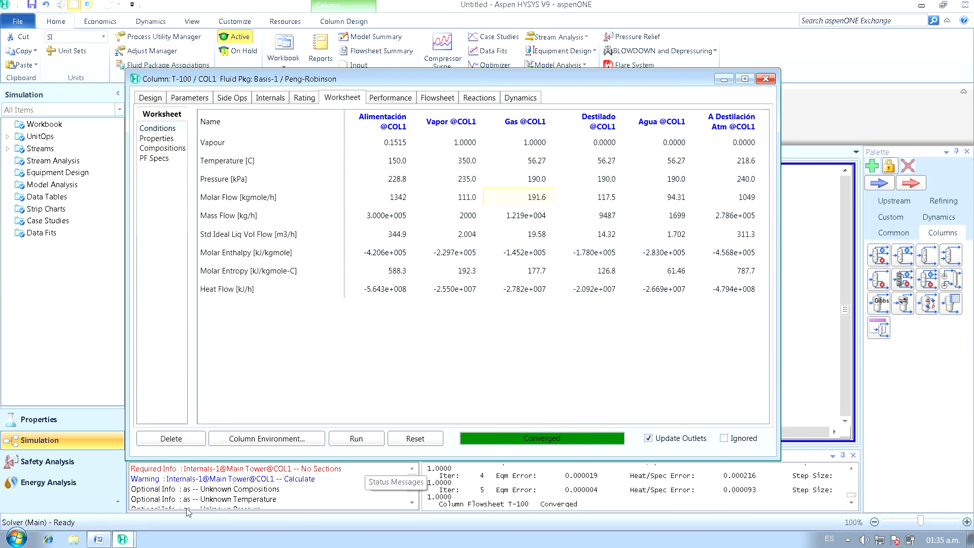
# Read question 3 on the distillate composition in Word, undoing the accidental list indent, and return to the T-100 worksheet
pyautogui.click(101, 539)
pyautogui.moveTo(325, 337); pyautogui.dragTo(489, 338)
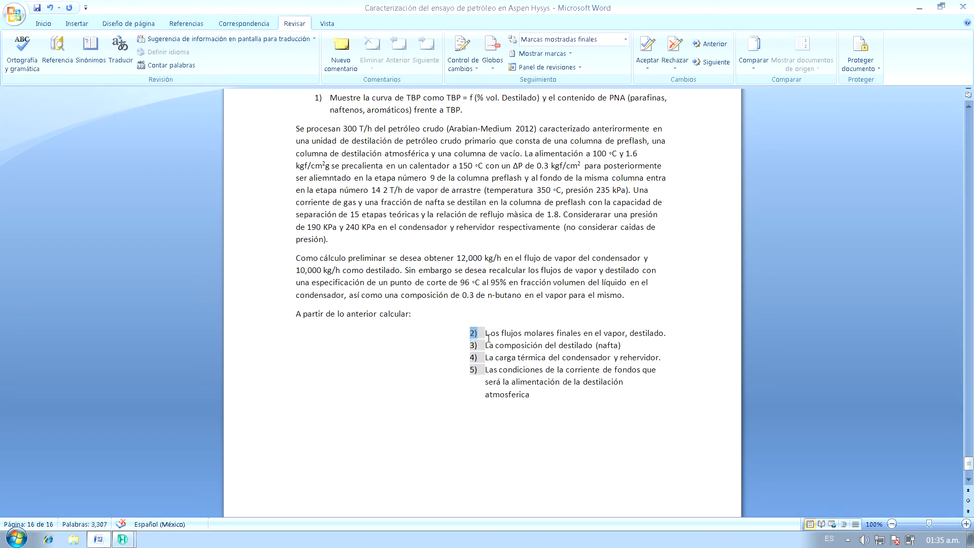
pyautogui.click(49, 7)
pyautogui.click(359, 356)
pyautogui.moveTo(336, 351); pyautogui.dragTo(470, 350)
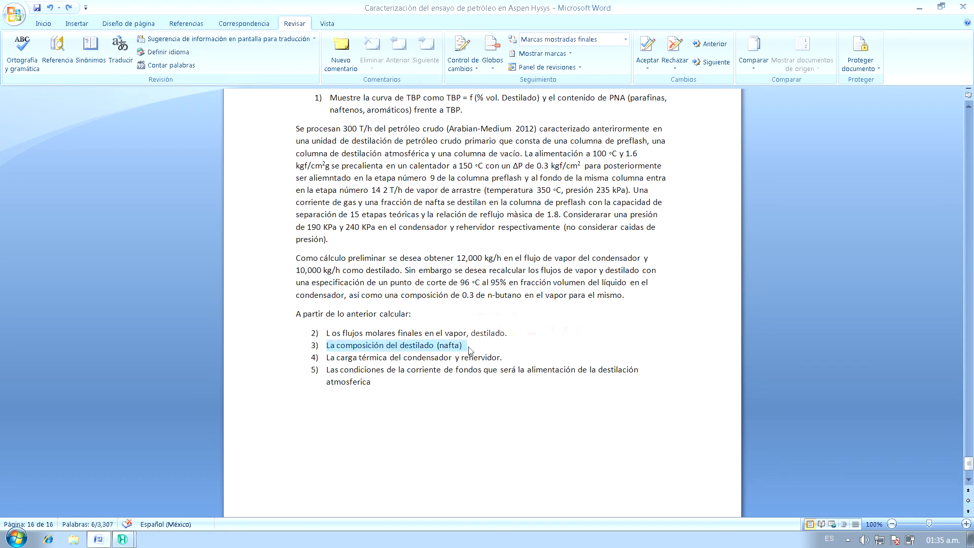
pyautogui.click(472, 350)
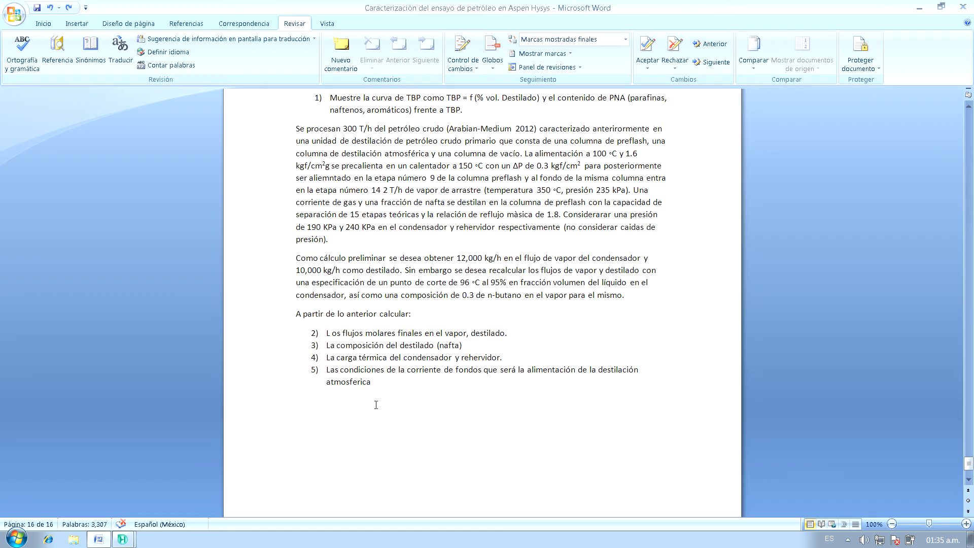
pyautogui.click(106, 542)
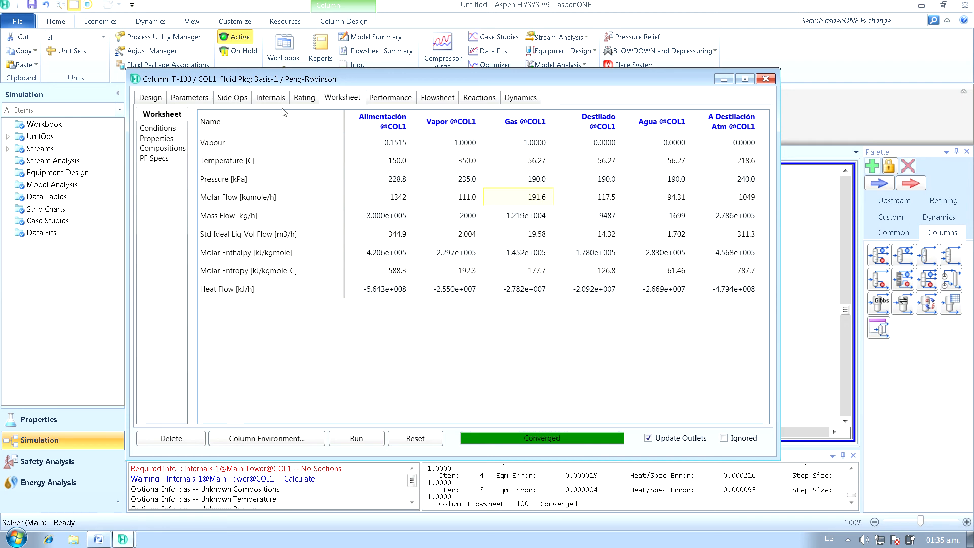
# Examine the properties of T-100's connected streams in the worksheet, including the Watson K row
pyautogui.click(162, 145)
pyautogui.scroll(-4, 506, 269)
pyautogui.scroll(4, 506, 268)
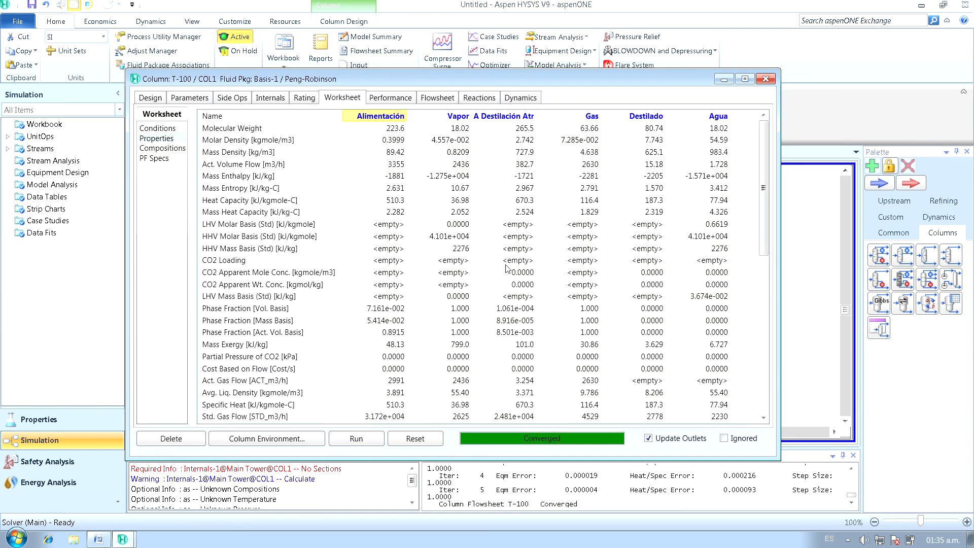
pyautogui.scroll(-7, 558, 263)
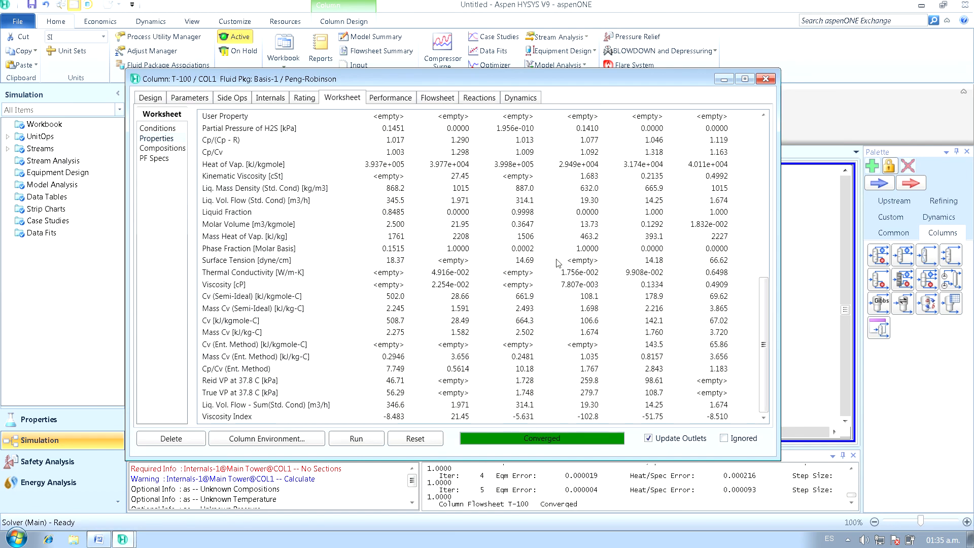
pyautogui.scroll(1, 535, 270)
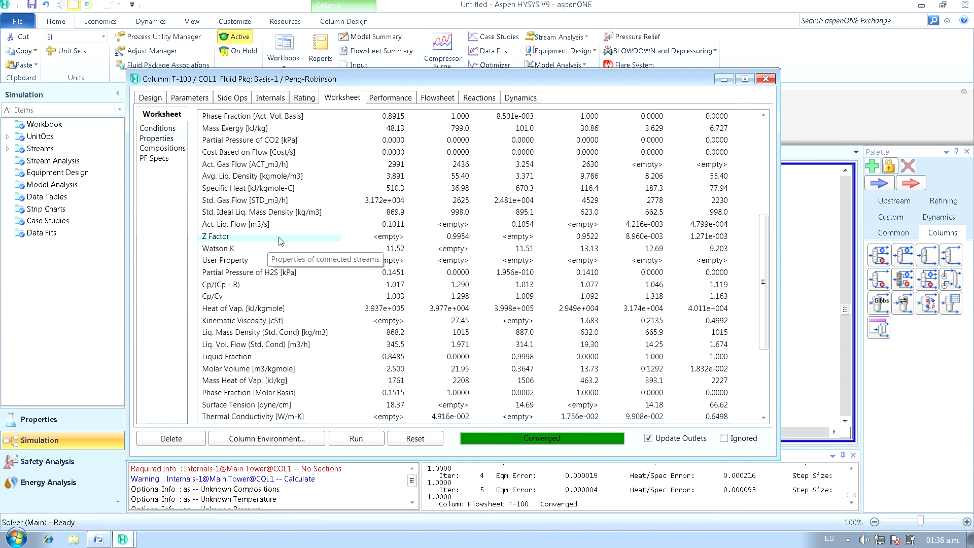
pyautogui.click(227, 249)
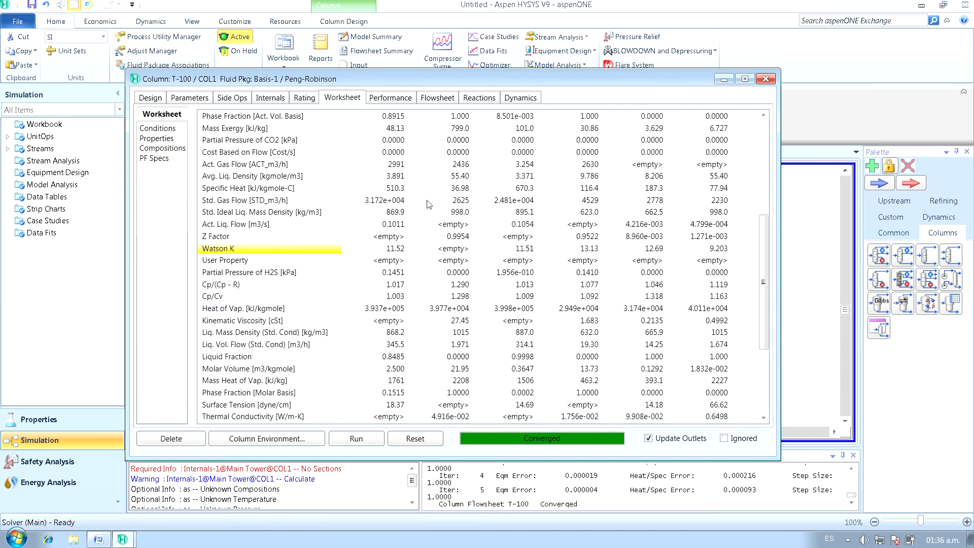
pyautogui.scroll(6, 299, 210)
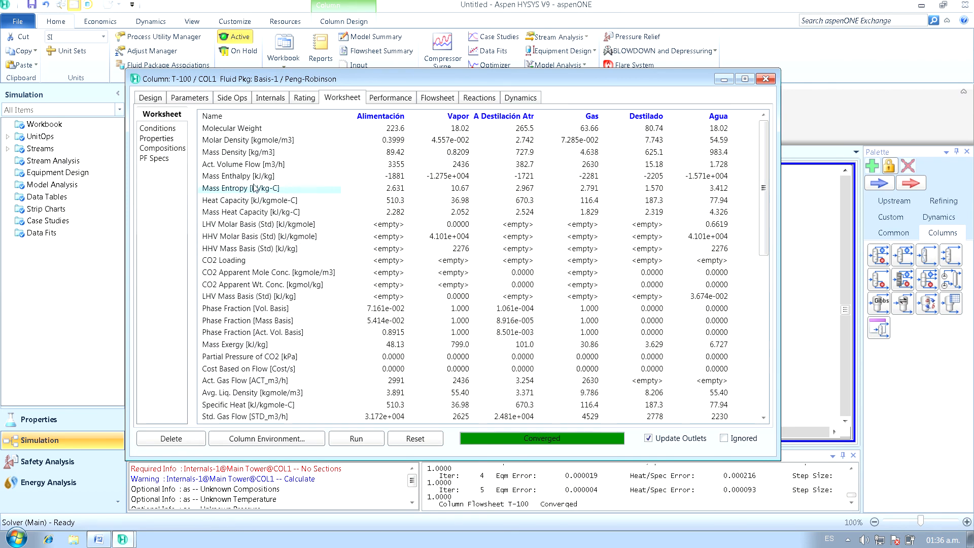
# Examine the light-component fractions of the Destilado stream in T-100's worksheet compositions, from Hydrogen down to i-Pentane
pyautogui.click(161, 151)
pyautogui.moveTo(461, 420); pyautogui.dragTo(550, 415)
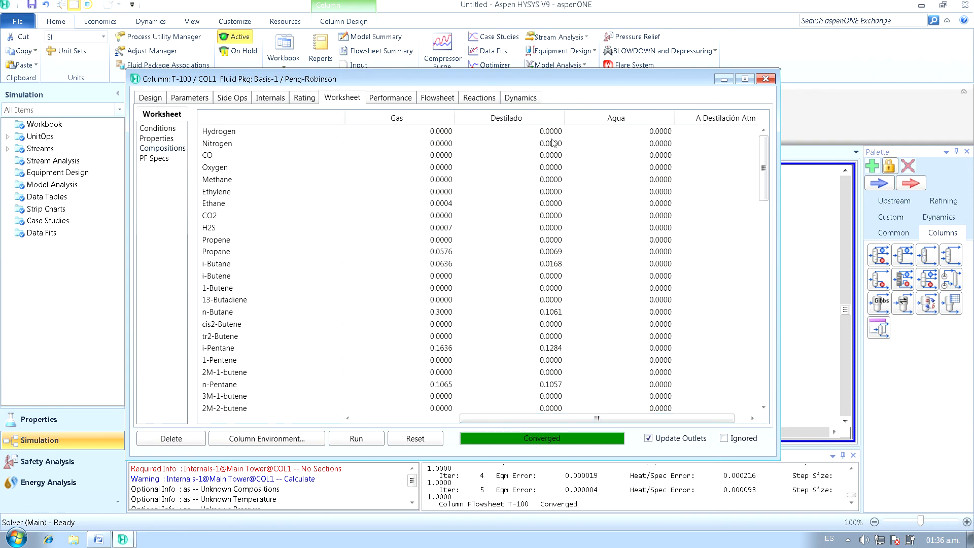
pyautogui.click(536, 135)
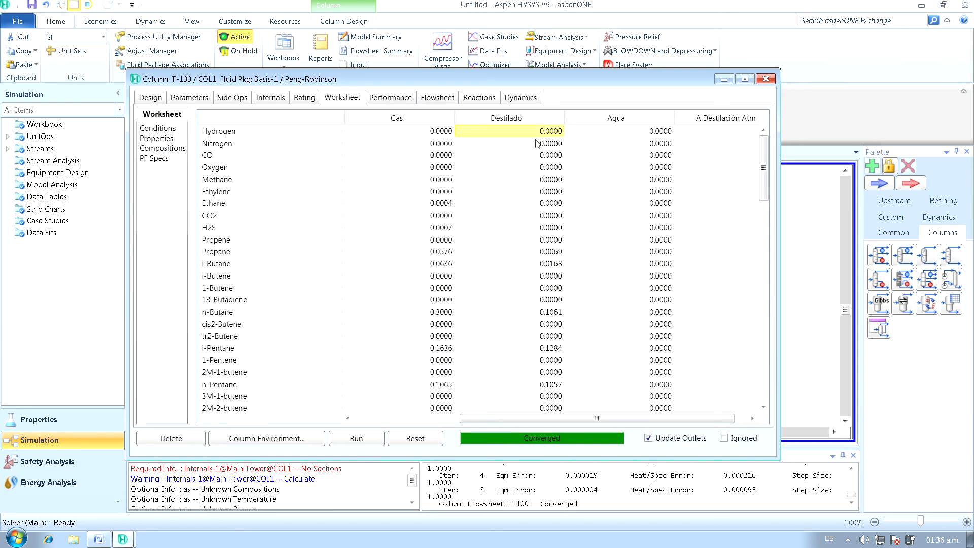
pyautogui.press('Down')
pyautogui.press('Down')
pyautogui.press('Down')
pyautogui.press('Down')
pyautogui.press('Down')
pyautogui.press('Down')
pyautogui.press('Down')
pyautogui.press('Down')
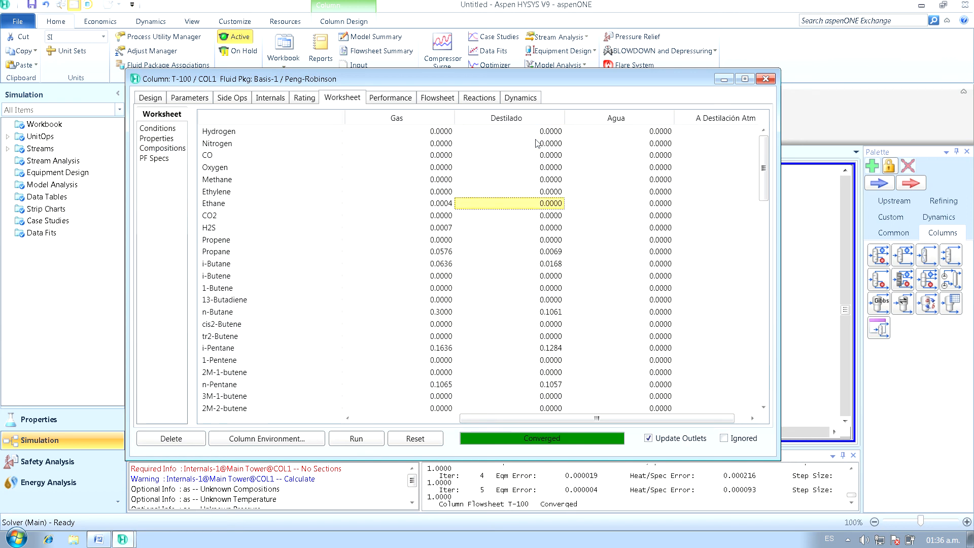
pyautogui.press('Down')
pyautogui.press('Down')
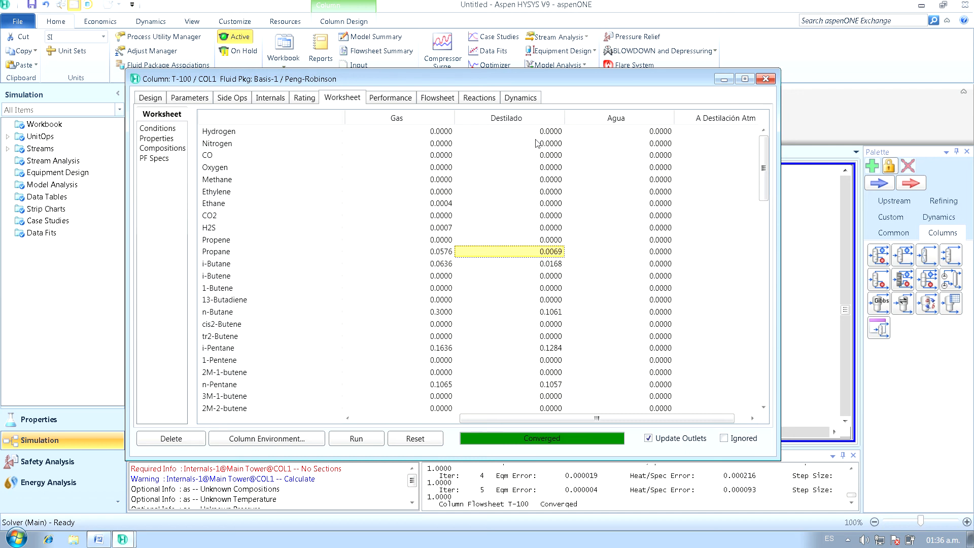
pyautogui.press('Down')
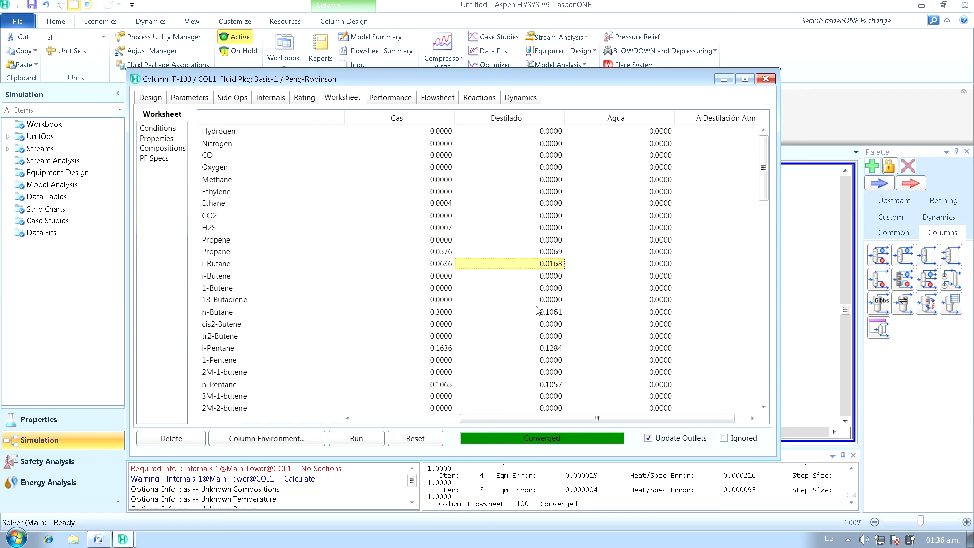
pyautogui.click(553, 313)
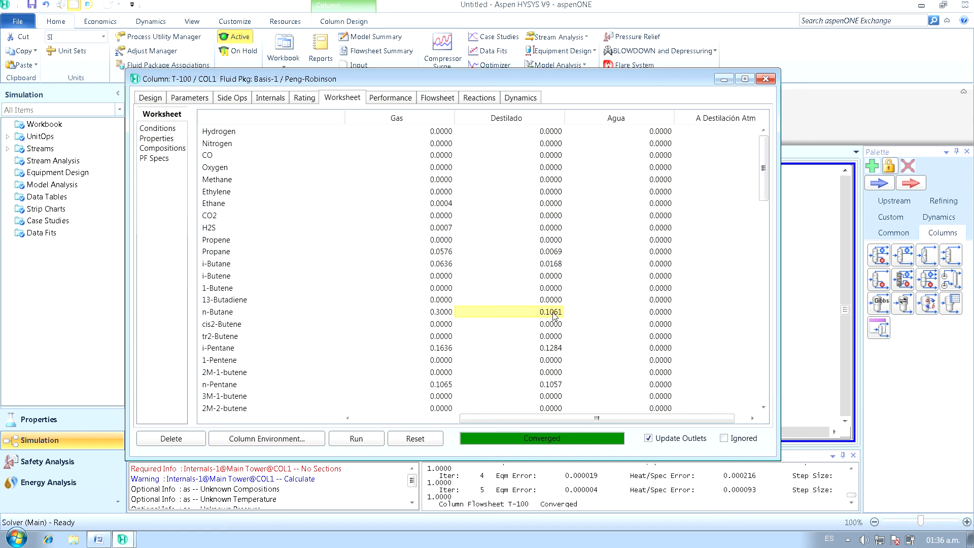
pyautogui.click(557, 349)
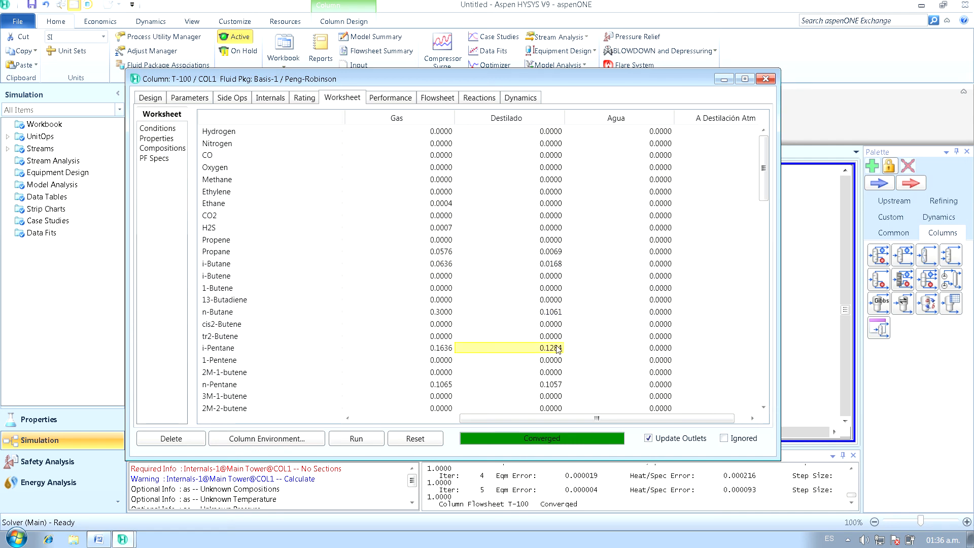
# Examine the Destilado fractions of the heavier components and boiling-range pseudocomponents, and return to the start of the composition list
pyautogui.scroll(-5, 557, 349)
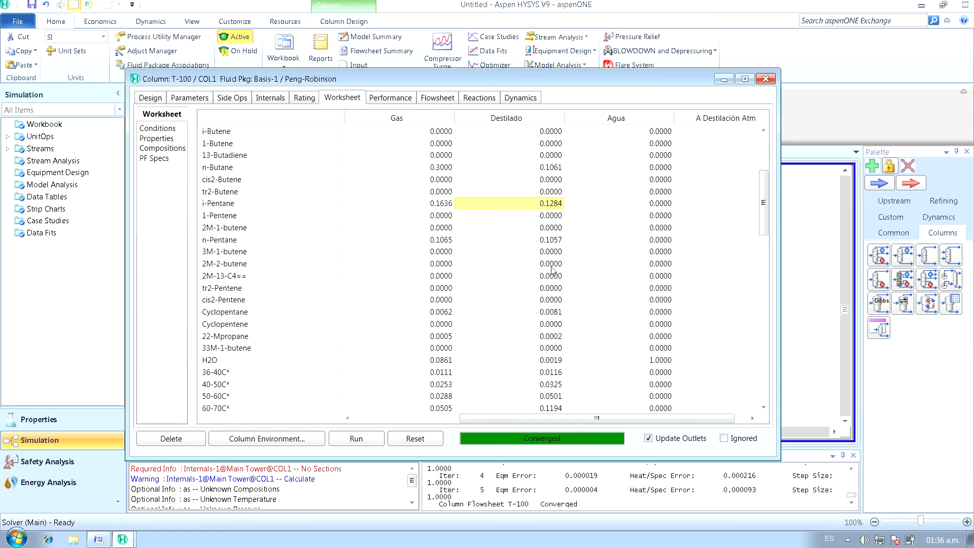
pyautogui.scroll(-4, 553, 223)
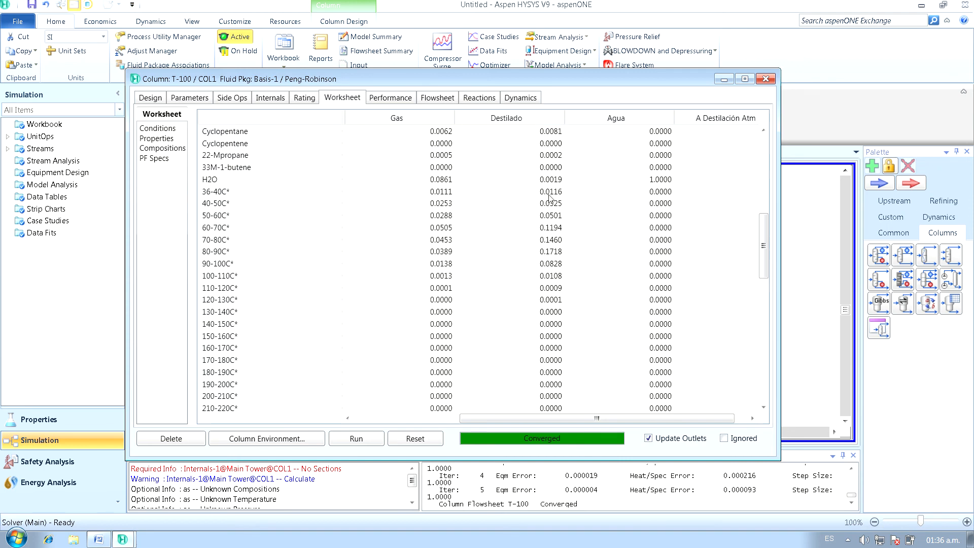
pyautogui.click(553, 227)
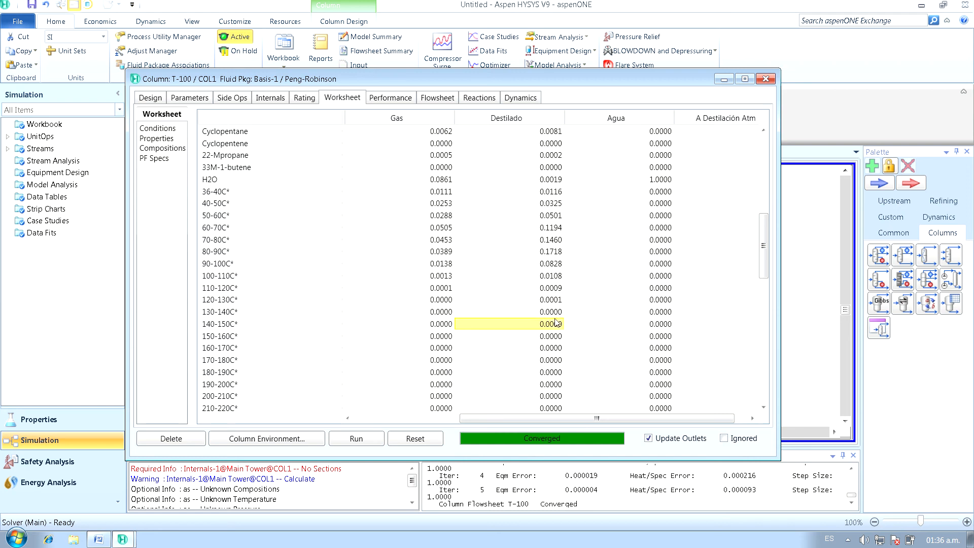
pyautogui.scroll(-3, 551, 243)
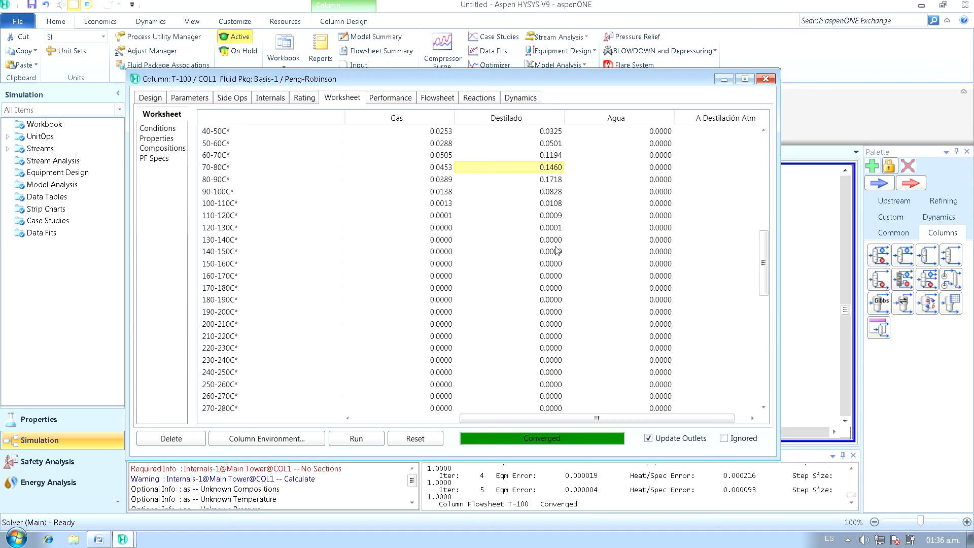
pyautogui.scroll(10, 551, 241)
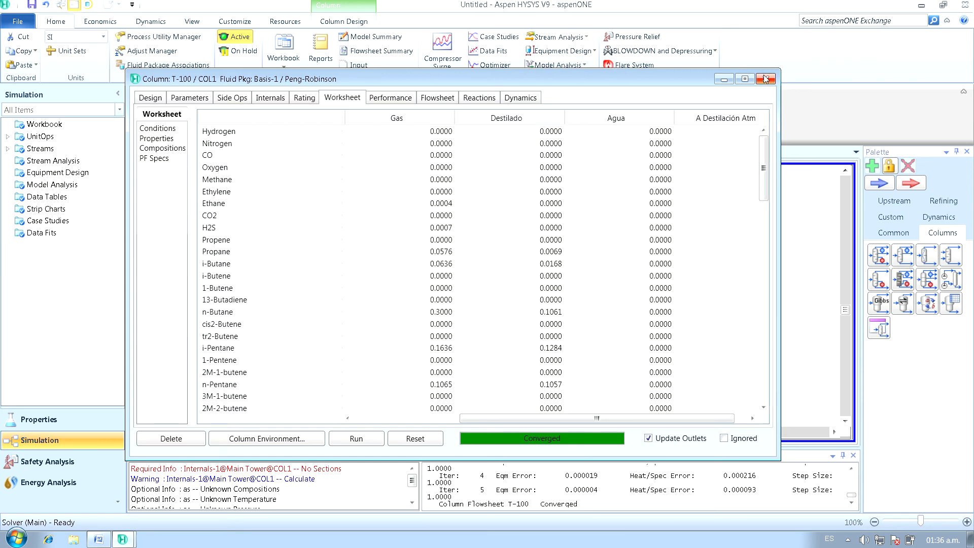
# Read question 4 on the condenser and reboiler duties in the Word document, and return to T-100 in HYSYS
pyautogui.click(96, 535)
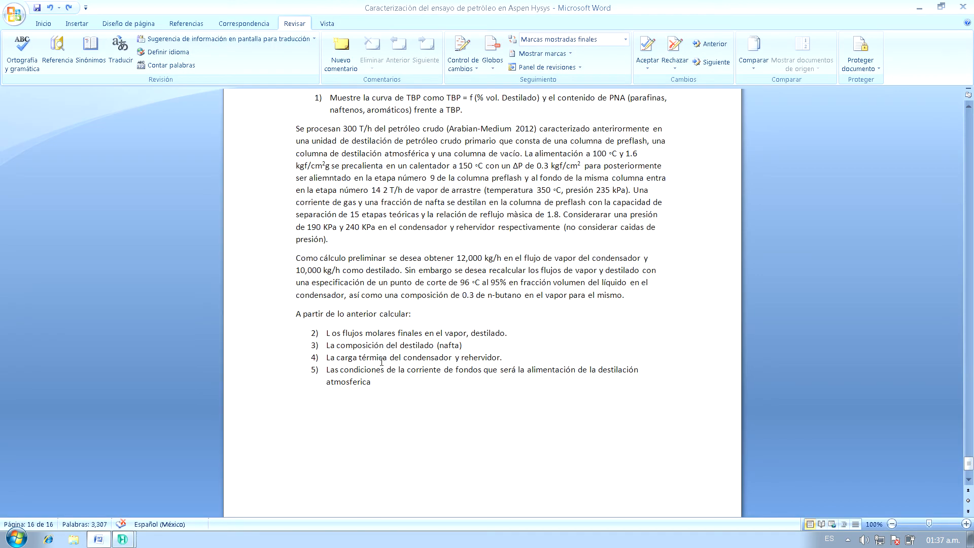
pyautogui.click(315, 358)
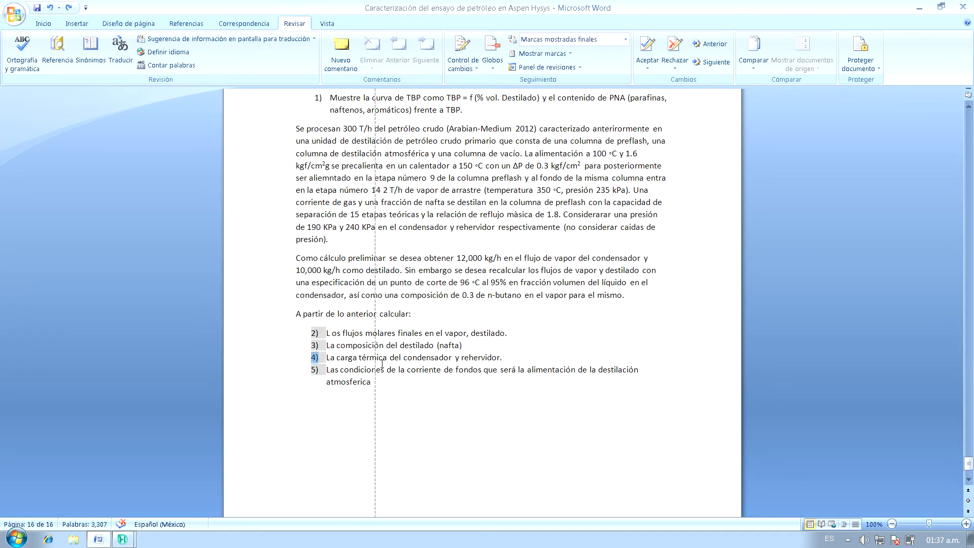
pyautogui.moveTo(310, 366); pyautogui.dragTo(315, 366)
pyautogui.click(324, 395)
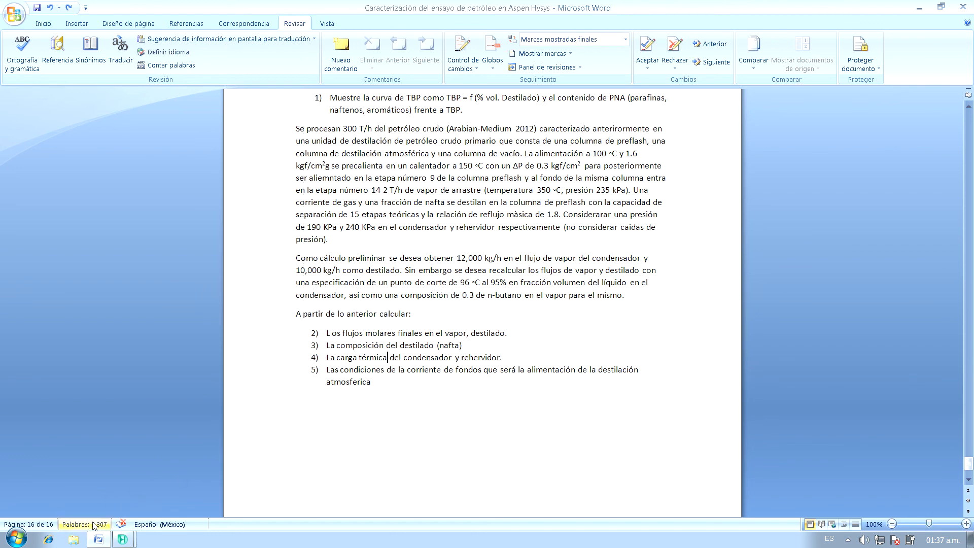
pyautogui.moveTo(123, 539)
pyautogui.click(138, 506)
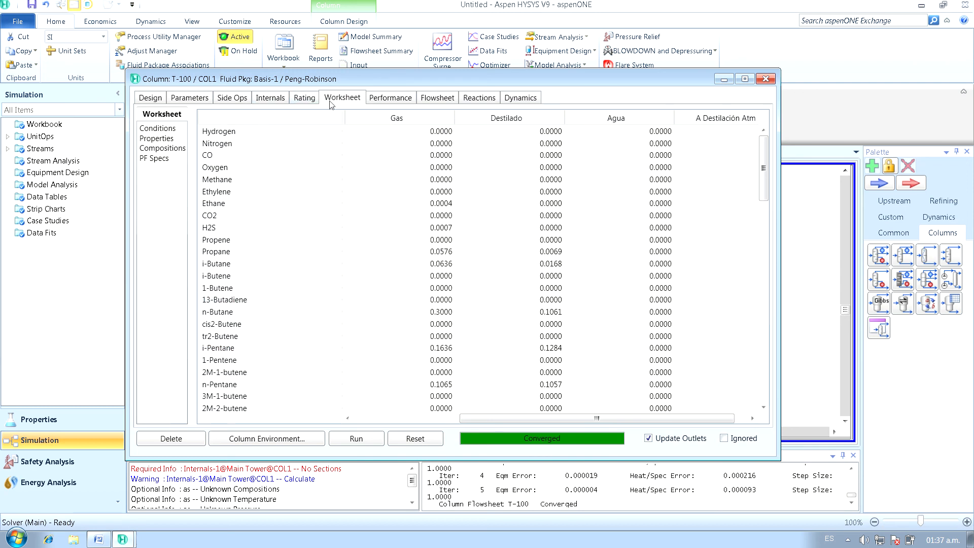
# Examine T-100's performance summary, its tray-by-tray column profiles, and its feeds and products table
pyautogui.click(401, 102)
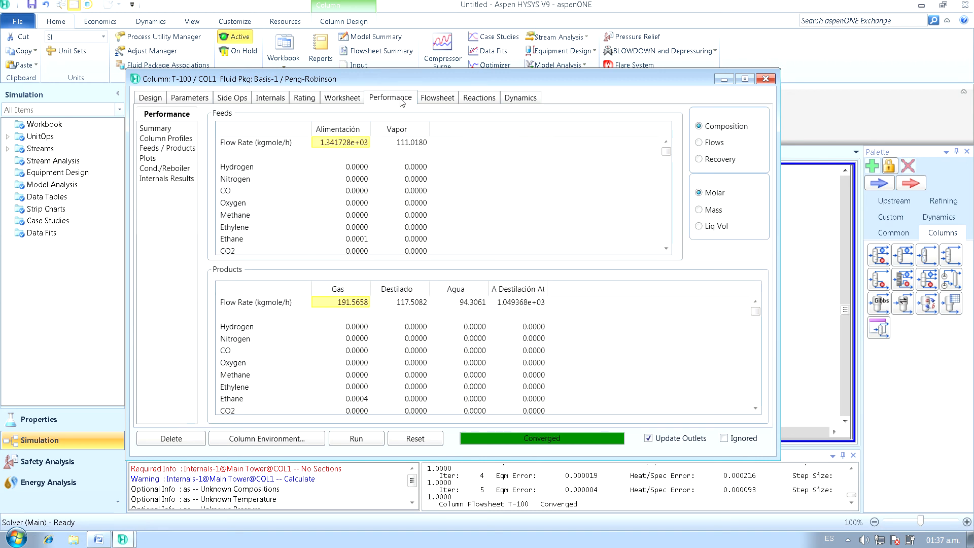
pyautogui.click(165, 140)
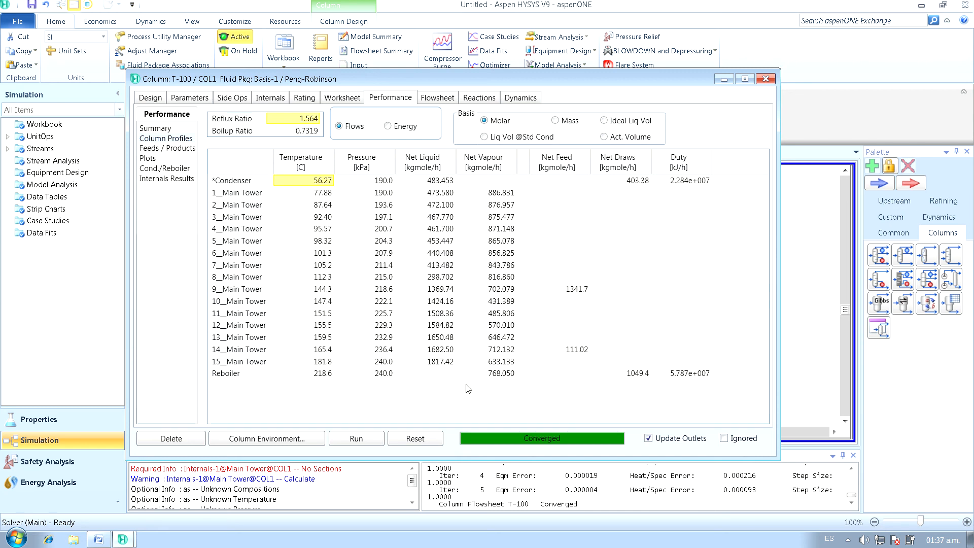
pyautogui.click(173, 148)
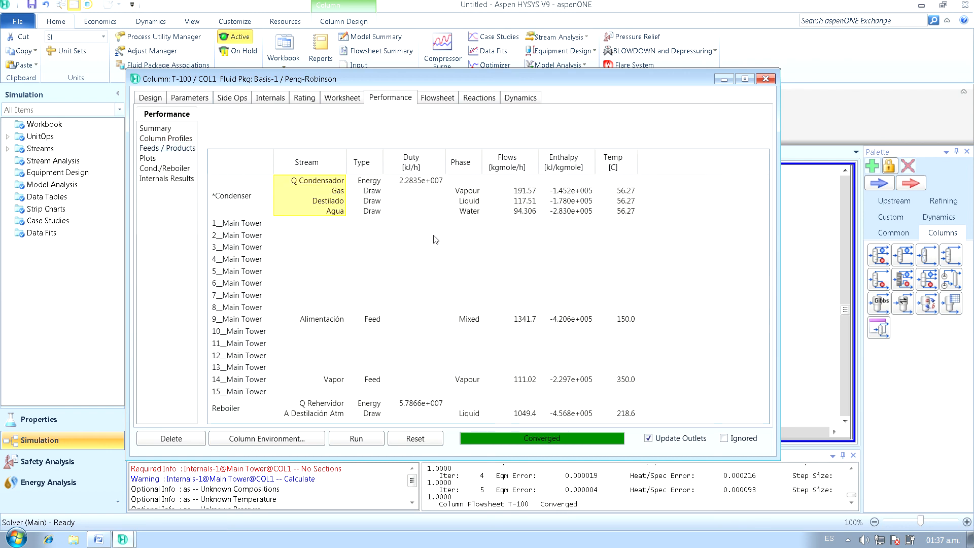
# View T-100's tray property graph with viscosity on the left axis and thermal conductivity on the right axis, and close it
pyautogui.click(153, 160)
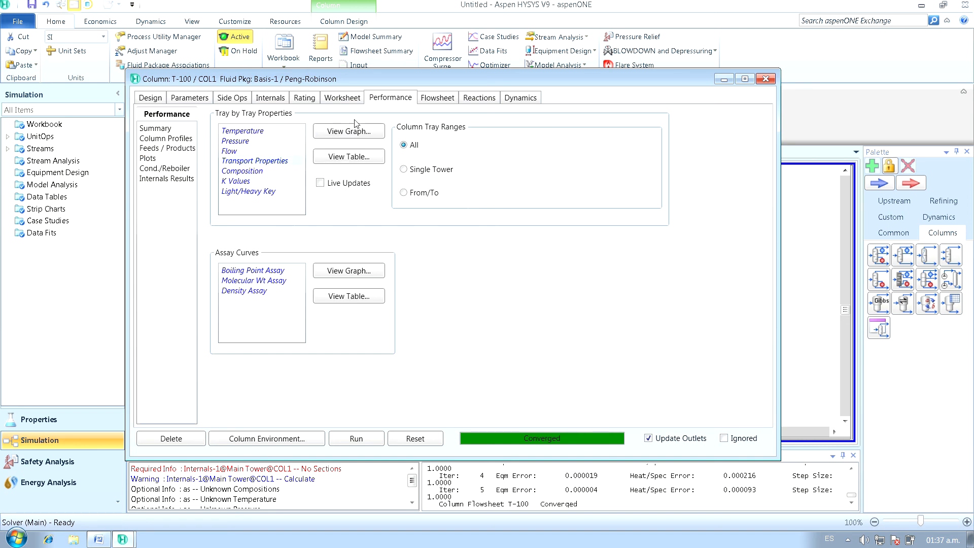
pyautogui.click(341, 134)
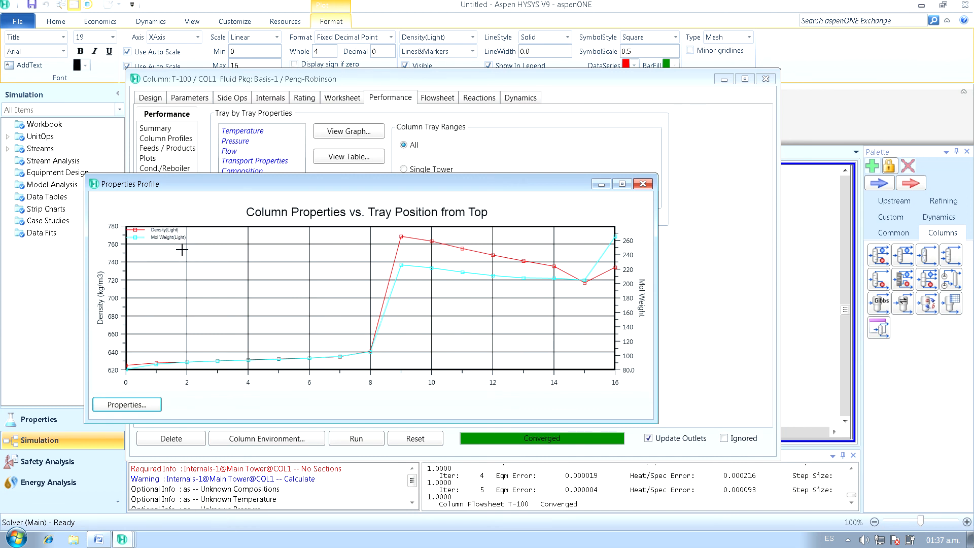
pyautogui.click(137, 404)
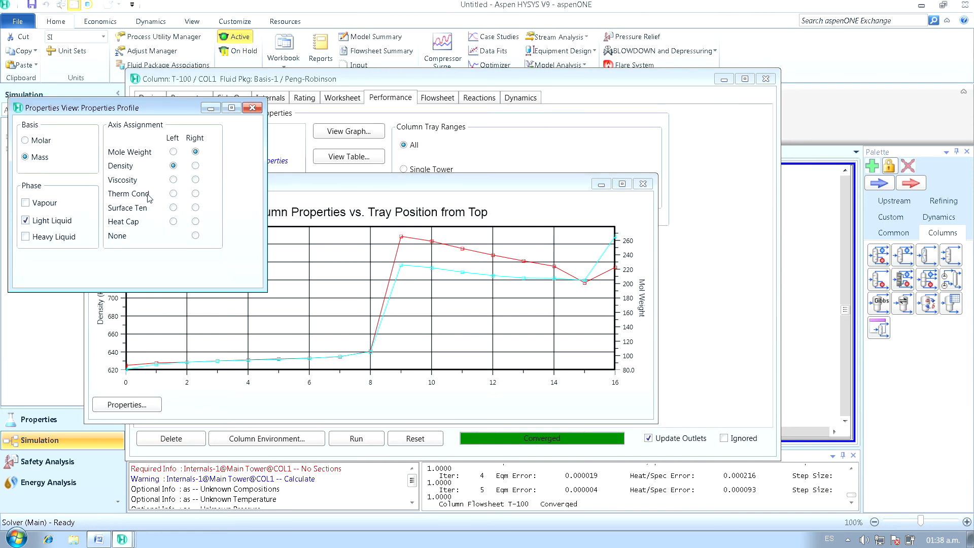
pyautogui.click(173, 180)
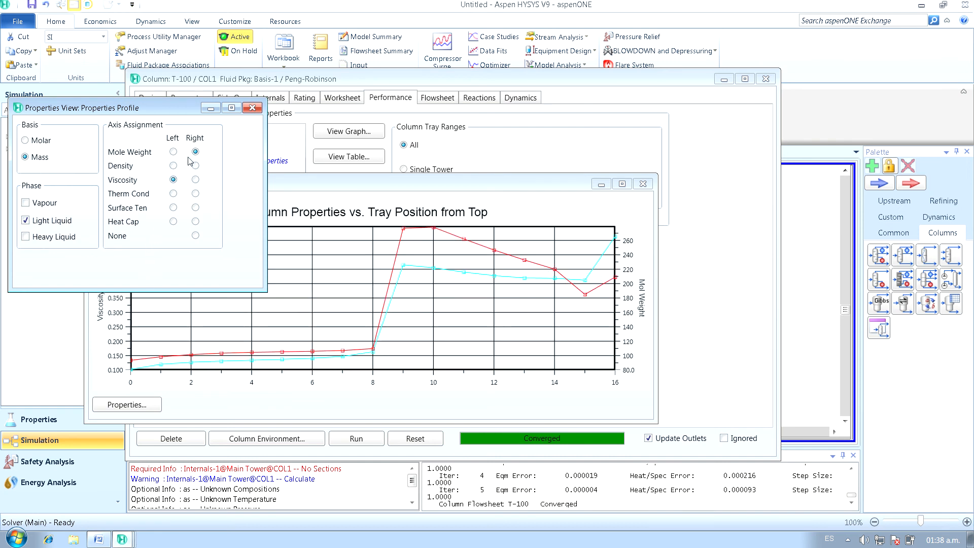
pyautogui.click(195, 193)
pyautogui.click(252, 108)
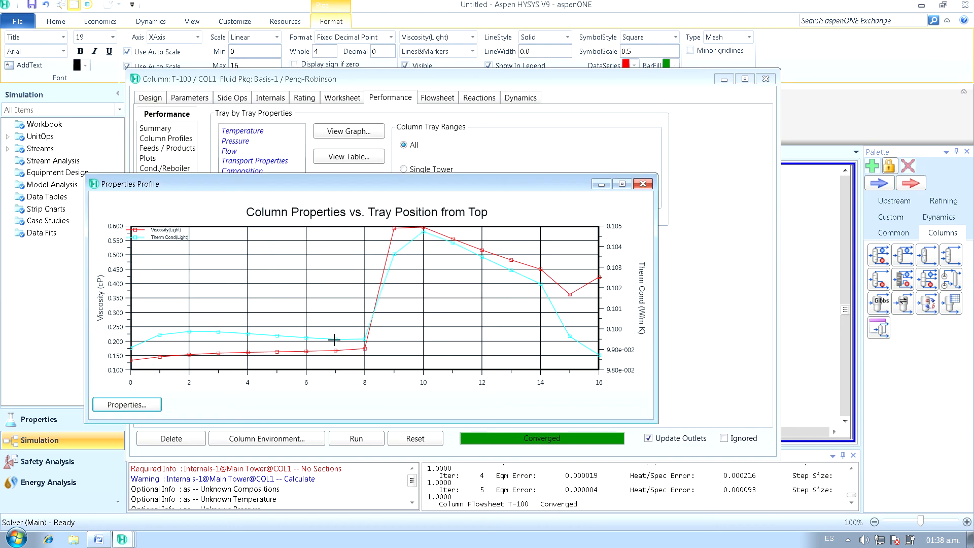
pyautogui.click(642, 184)
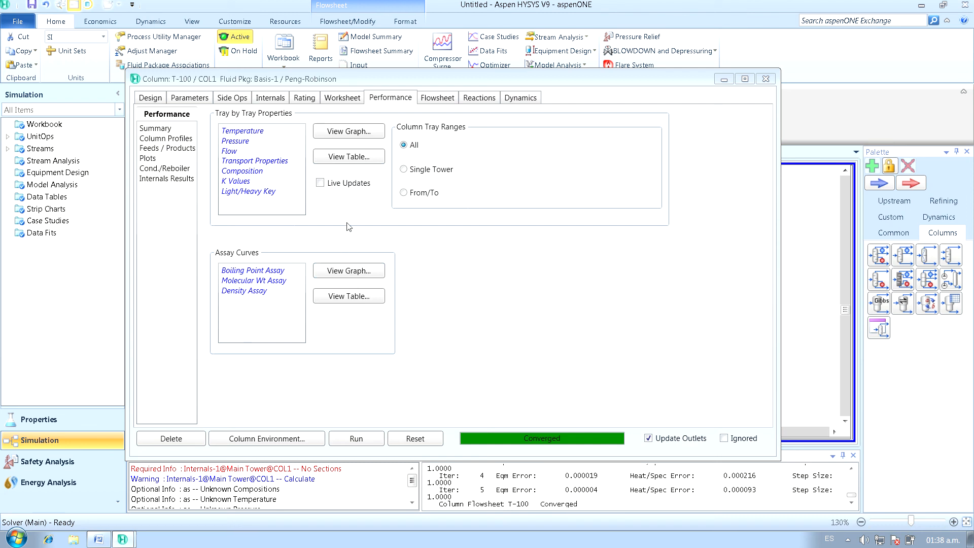
pyautogui.click(243, 286)
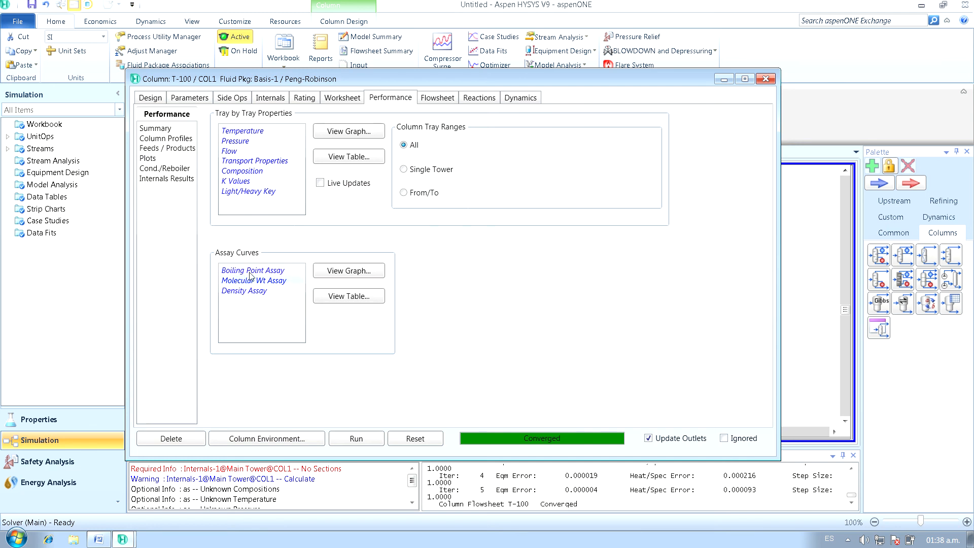
# Examine the condenser's temperature, pressure and duty and the reboiler's duty in T-100's performance results
pyautogui.click(166, 169)
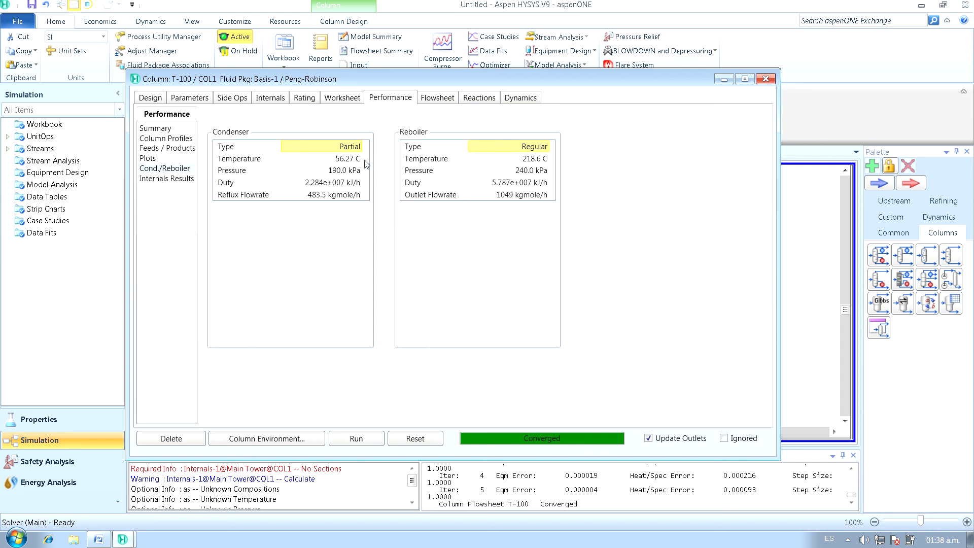
pyautogui.moveTo(341, 178)
pyautogui.click(355, 161)
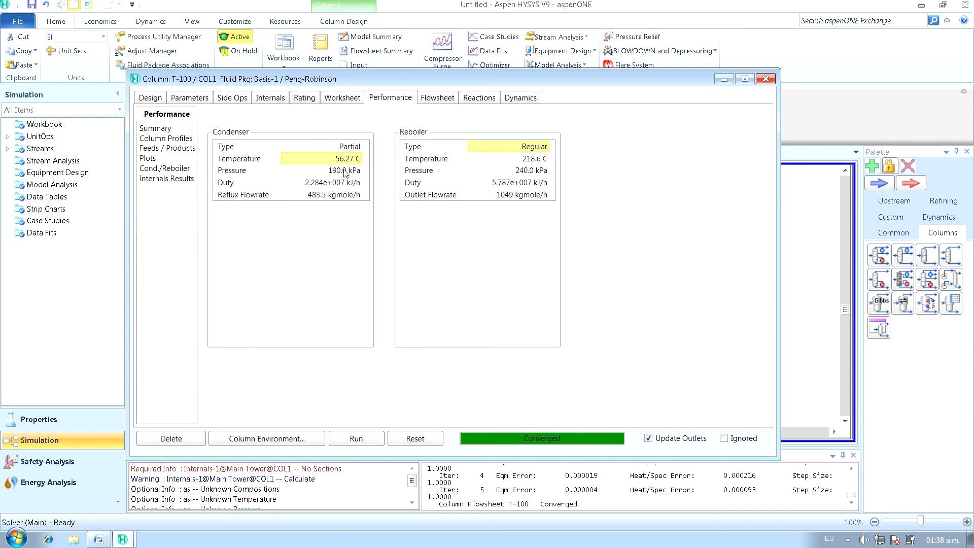
pyautogui.click(343, 172)
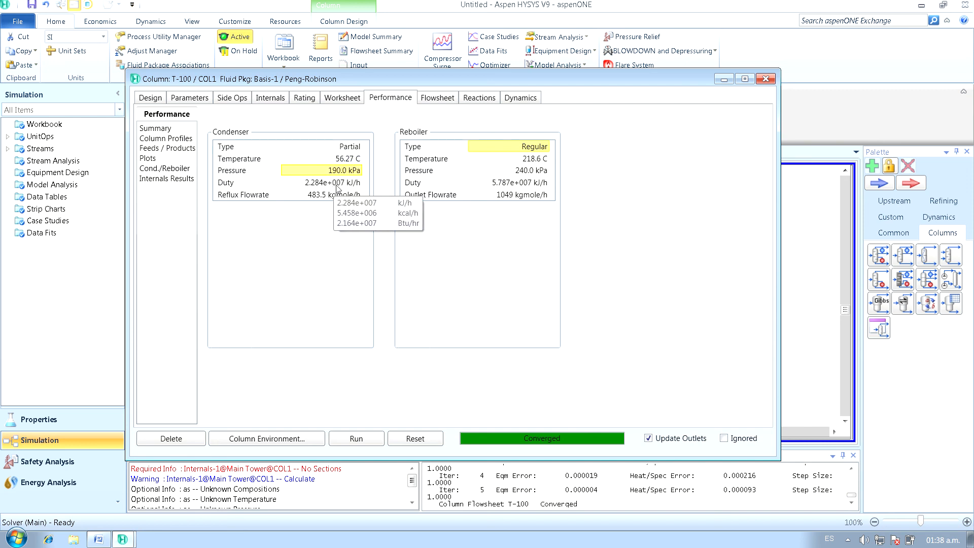
pyautogui.click(343, 184)
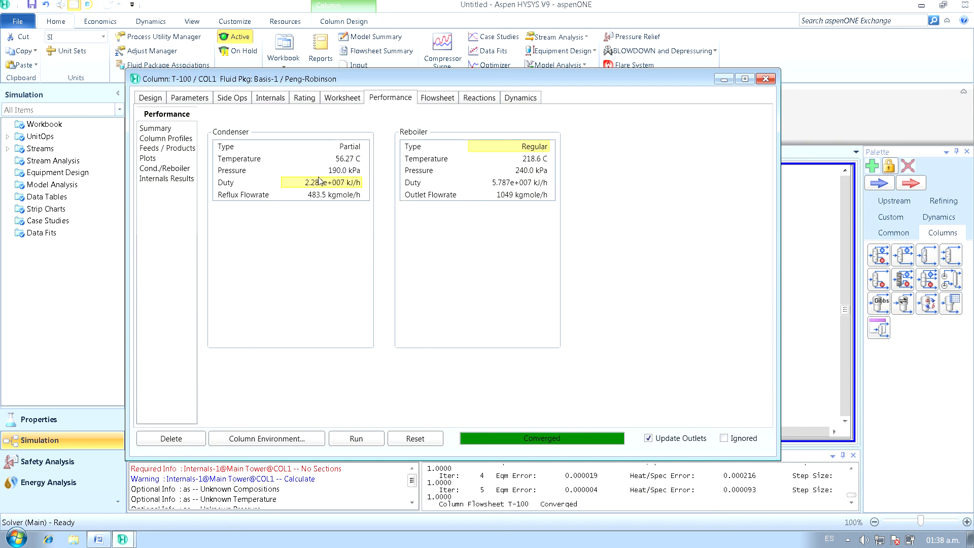
pyautogui.moveTo(325, 190)
pyautogui.click(527, 189)
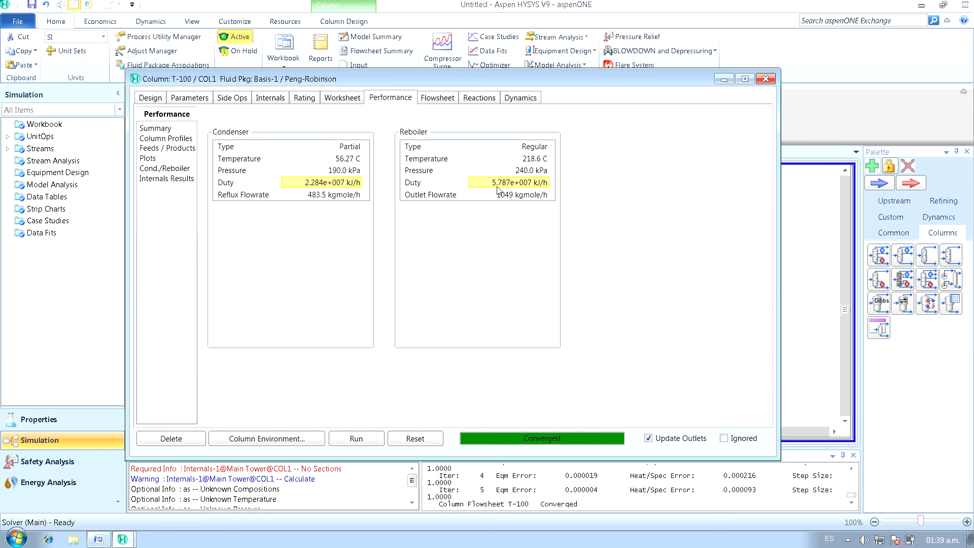
# Switch to the Word document and read question 5 on the bottoms stream conditions feeding the atmospheric distillation
pyautogui.click(93, 539)
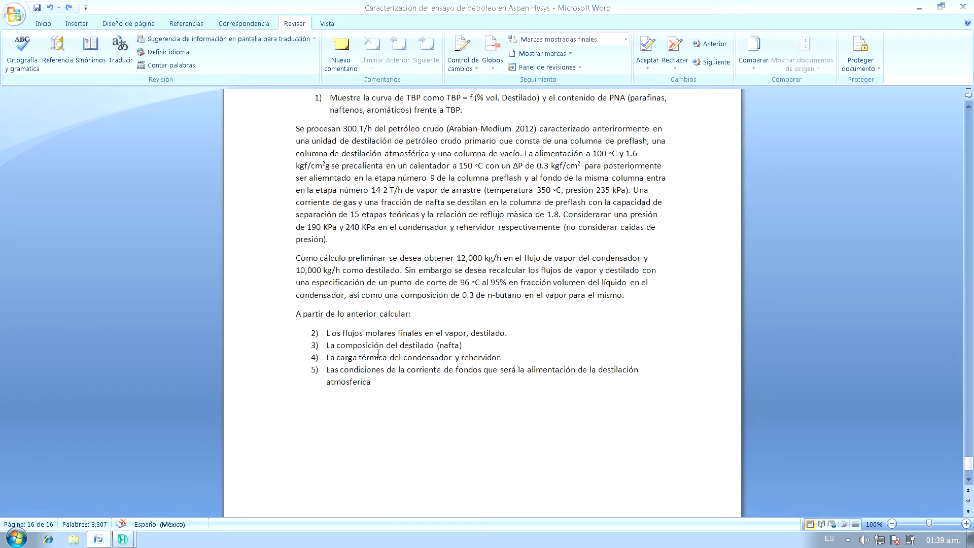
pyautogui.moveTo(327, 369); pyautogui.dragTo(434, 382)
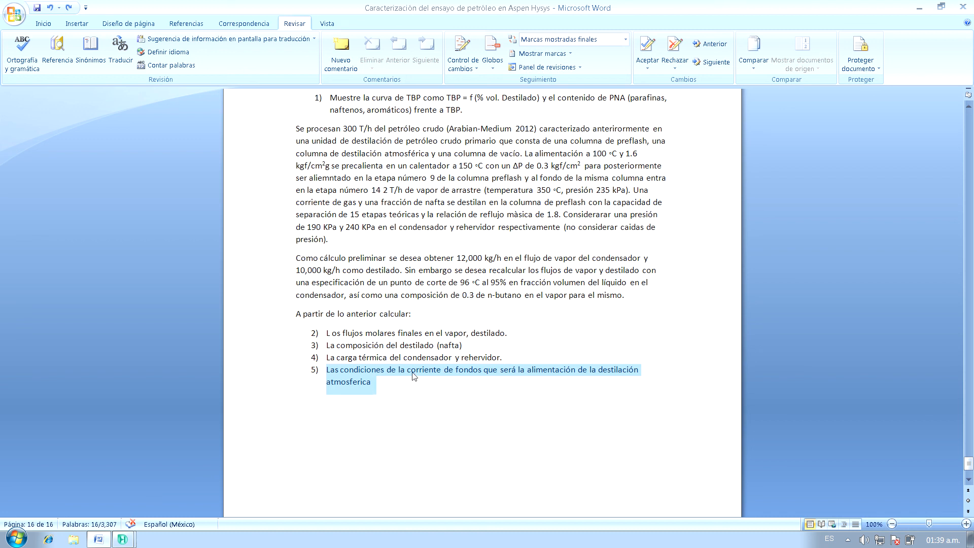
pyautogui.click(366, 384)
pyautogui.moveTo(328, 372); pyautogui.dragTo(389, 391)
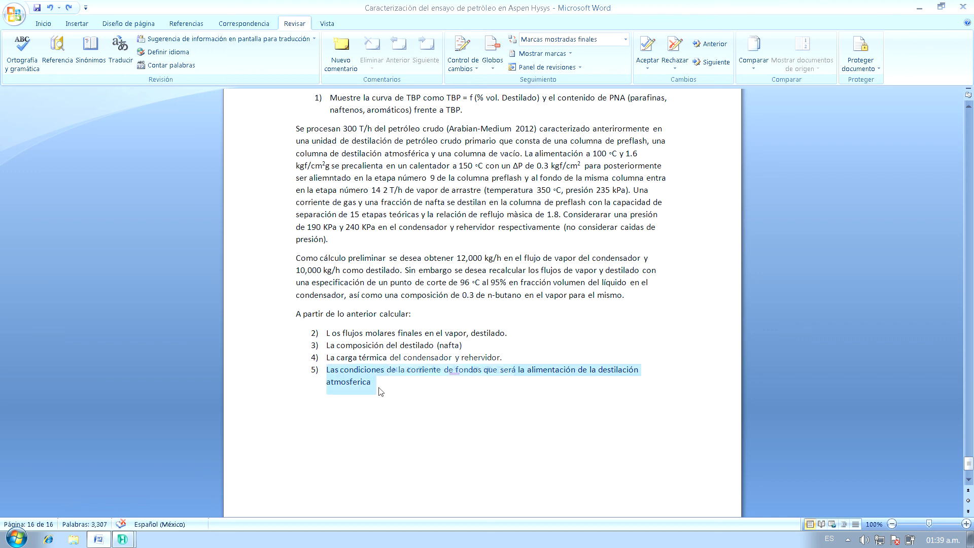
pyautogui.click(372, 398)
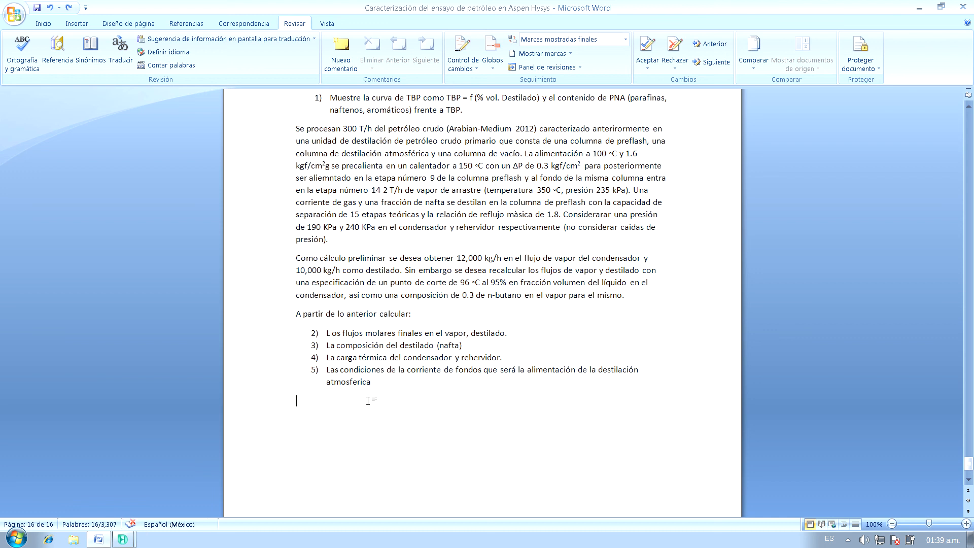
# Switch back to T-100's column window in Aspen HYSYS and show the conditions of its attached streams
pyautogui.click(125, 539)
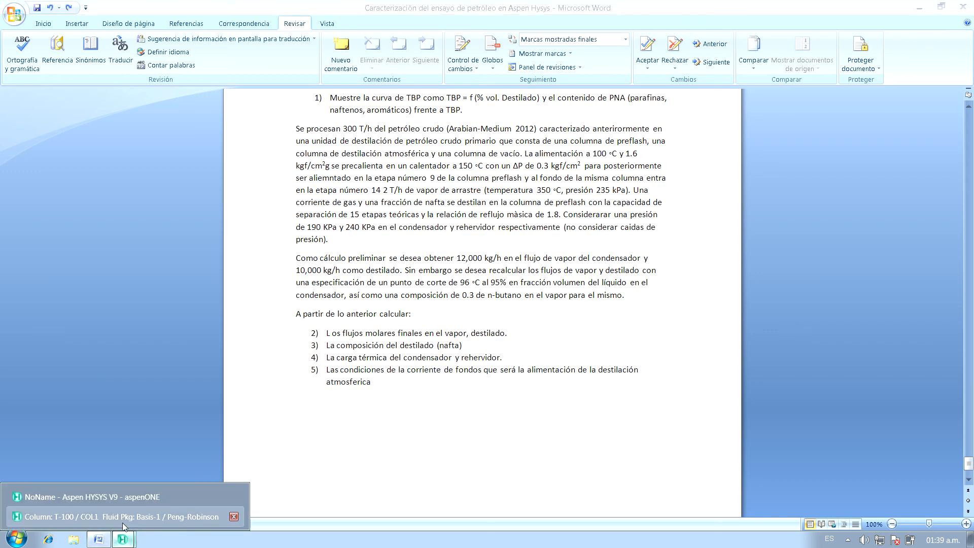
pyautogui.click(112, 513)
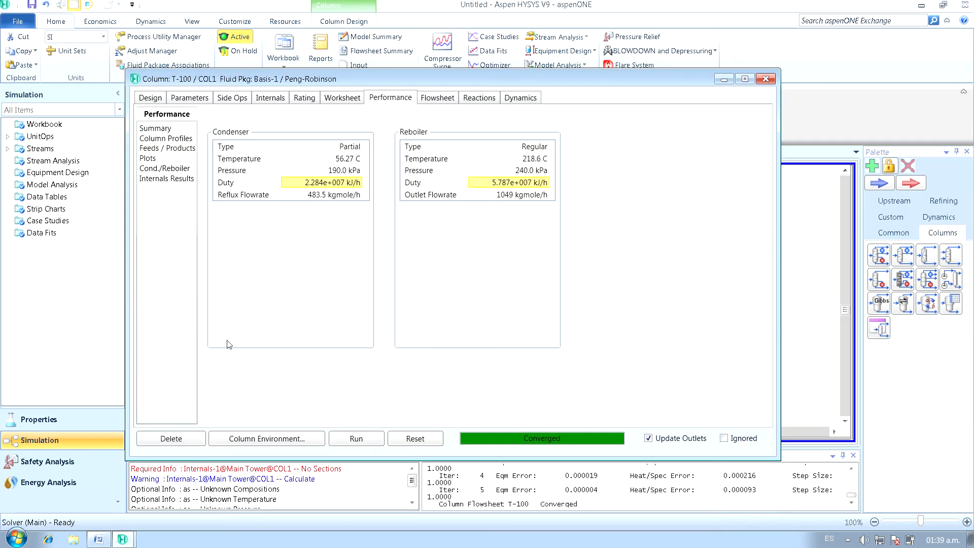
pyautogui.click(343, 100)
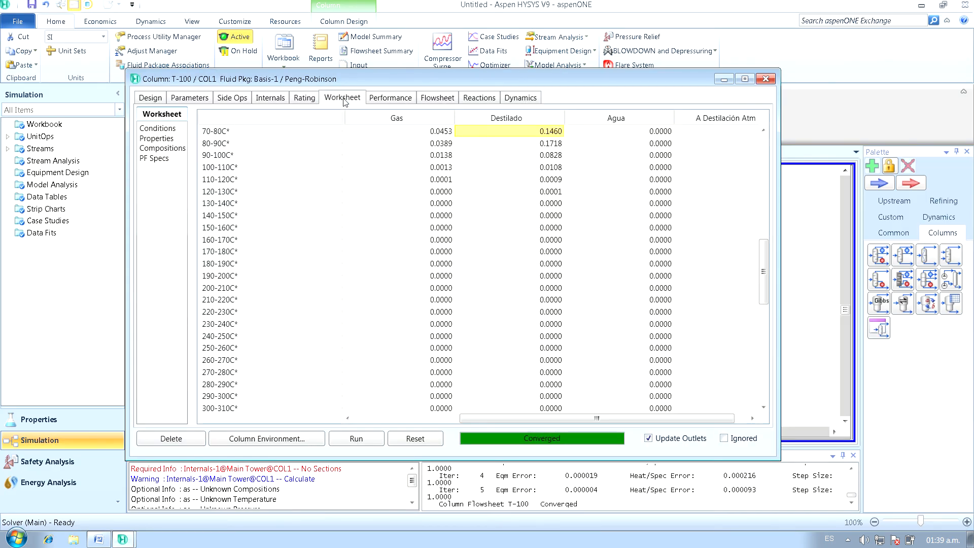
pyautogui.click(161, 129)
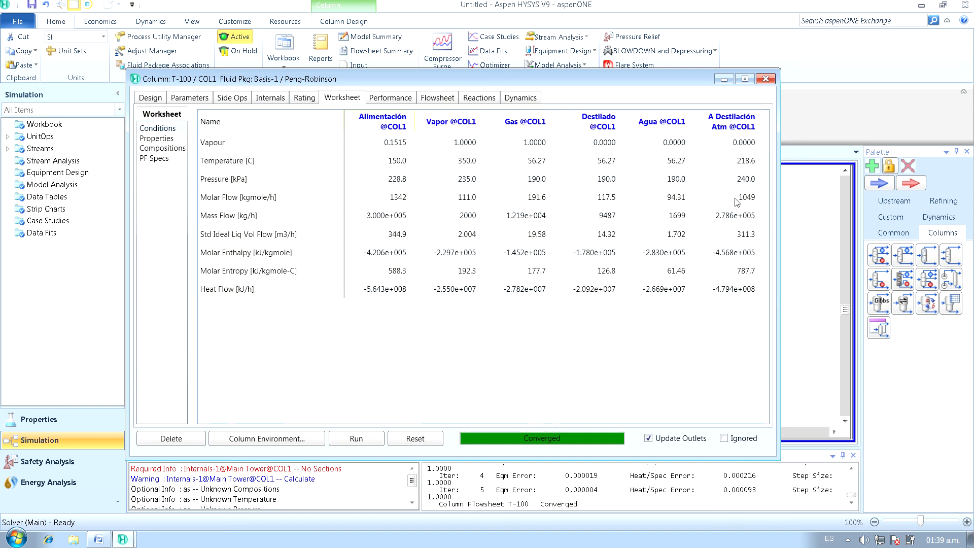
# Read the A Destilación Atm stream's vapour fraction, temperature, pressure, flows, molar enthalpy, molar entropy and heat flow
pyautogui.click(737, 156)
pyautogui.click(749, 143)
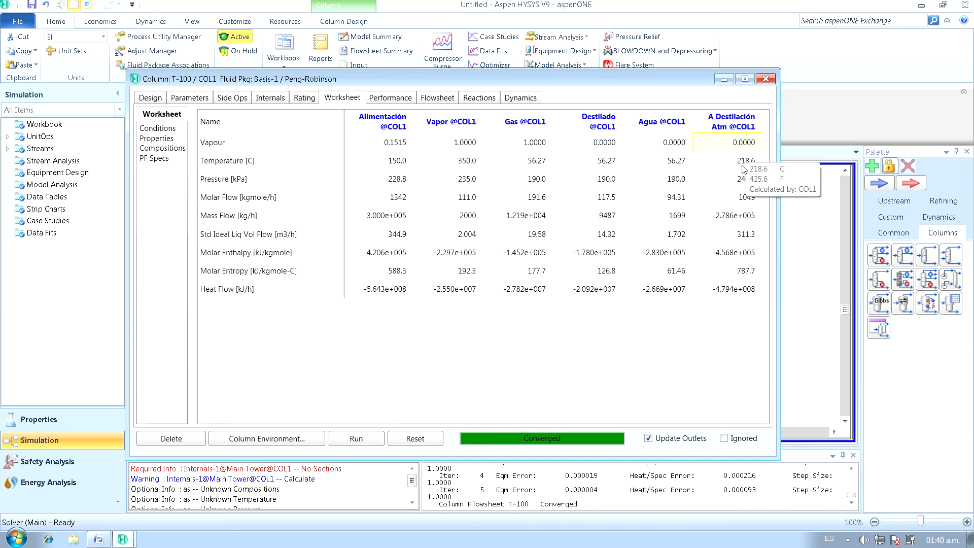
pyautogui.click(742, 185)
pyautogui.moveTo(744, 206)
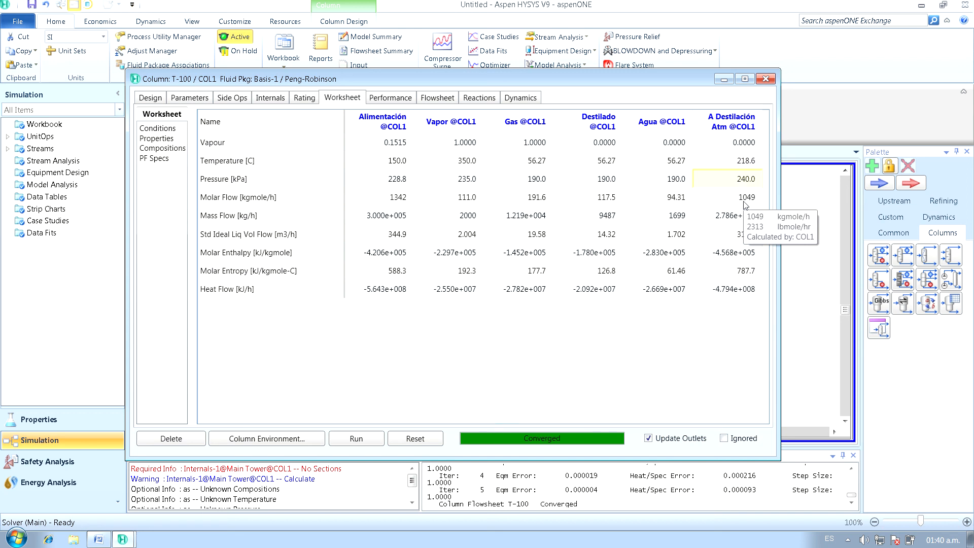
pyautogui.click(744, 203)
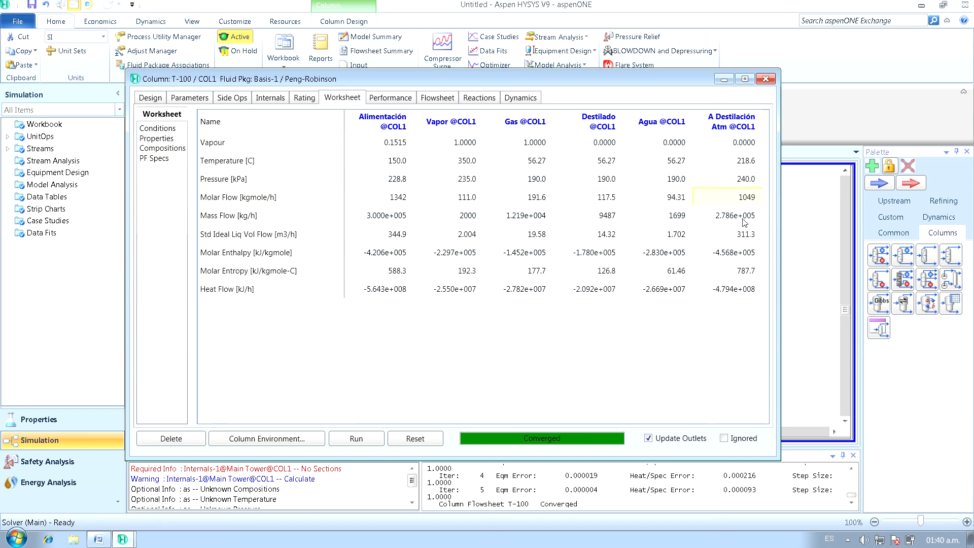
pyautogui.click(739, 221)
pyautogui.moveTo(745, 241)
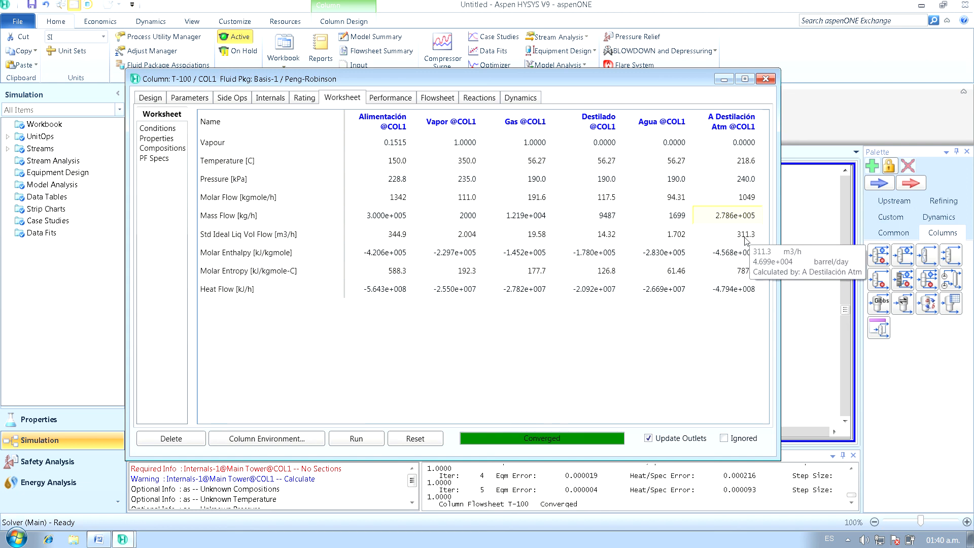
pyautogui.click(743, 250)
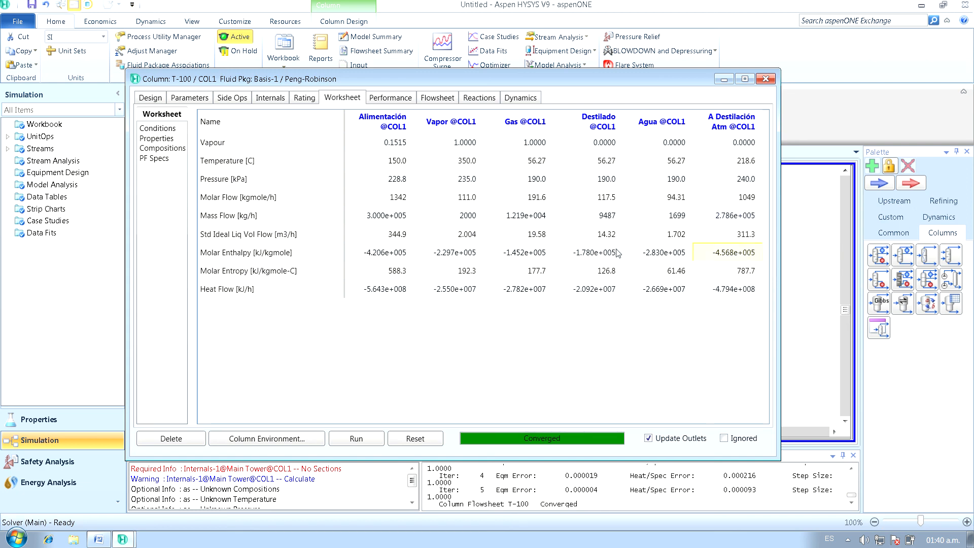
pyautogui.click(739, 274)
pyautogui.click(732, 291)
# Examine the physical properties table of T-100's streams, and close the column window
pyautogui.click(160, 140)
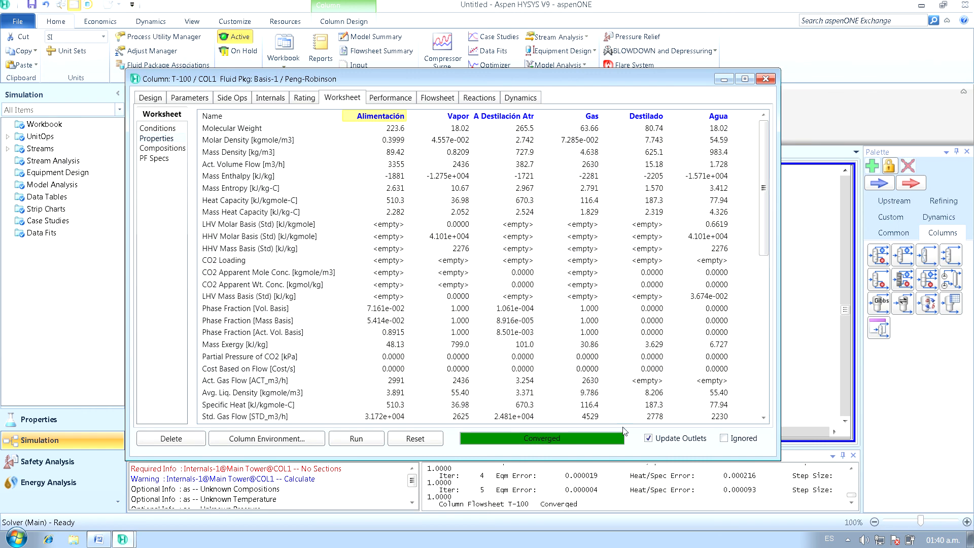
pyautogui.scroll(-3, 522, 167)
pyautogui.scroll(3, 526, 161)
pyautogui.scroll(-12, 522, 168)
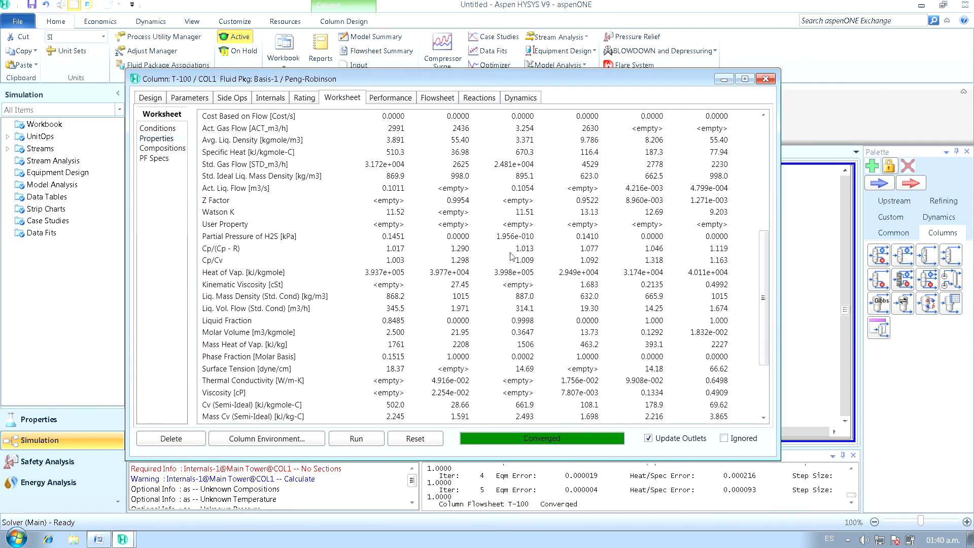
pyautogui.scroll(4, 511, 122)
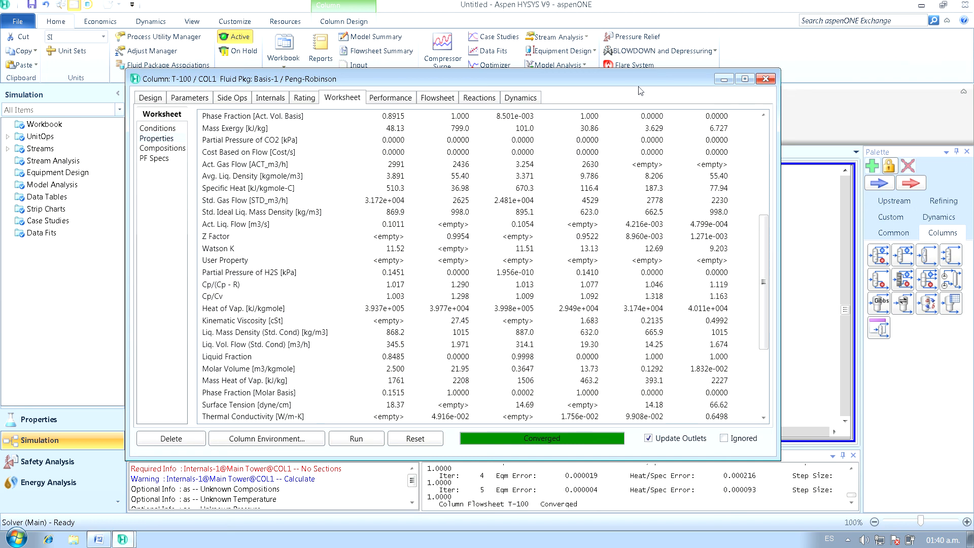
pyautogui.moveTo(623, 85)
pyautogui.mouseDown()
pyautogui.moveTo(690, 64)
pyautogui.moveTo(616, 73)
pyautogui.mouseUp()
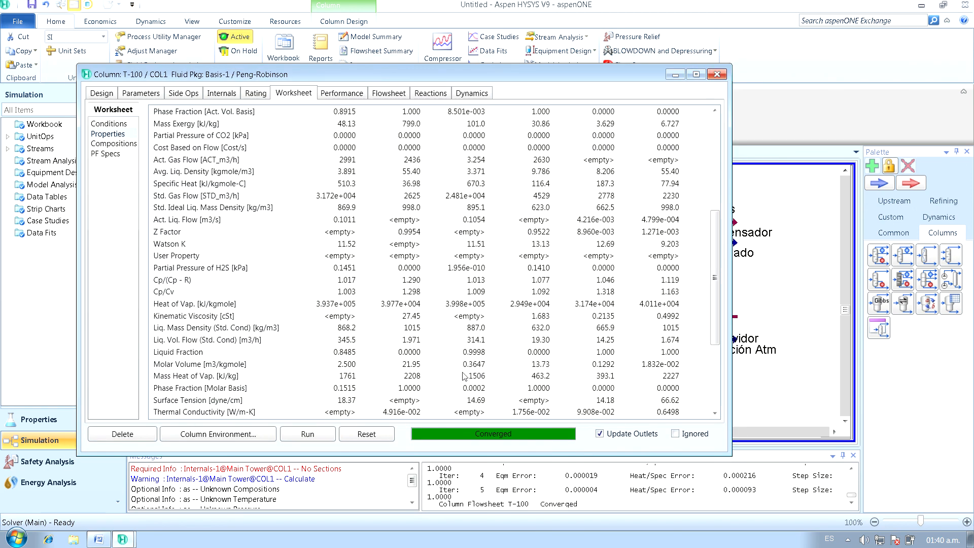
pyautogui.click(721, 74)
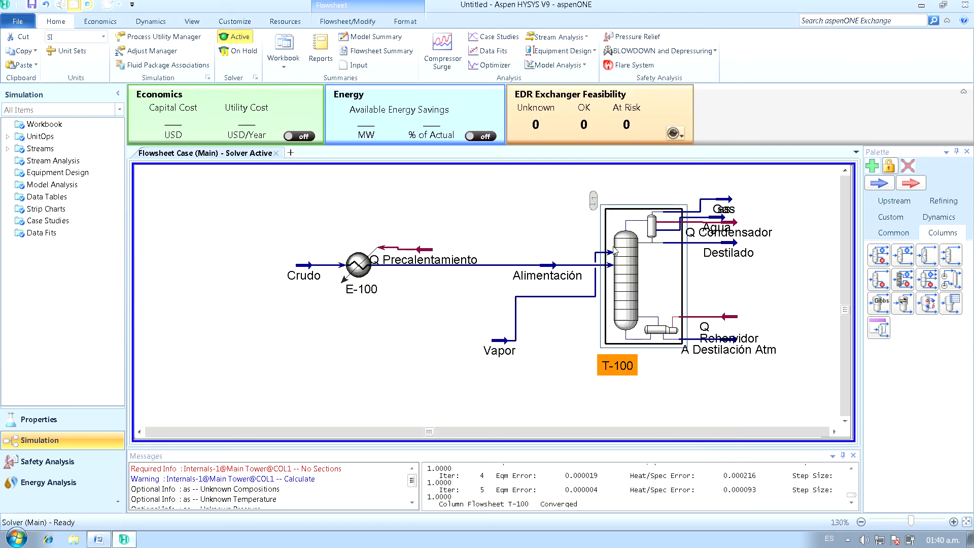
# Move the Q Precalentamiento and Gas streams higher on the flowsheet, and delete the stray stream named "as"
pyautogui.moveTo(429, 250); pyautogui.dragTo(422, 220)
pyautogui.moveTo(724, 201); pyautogui.dragTo(725, 180)
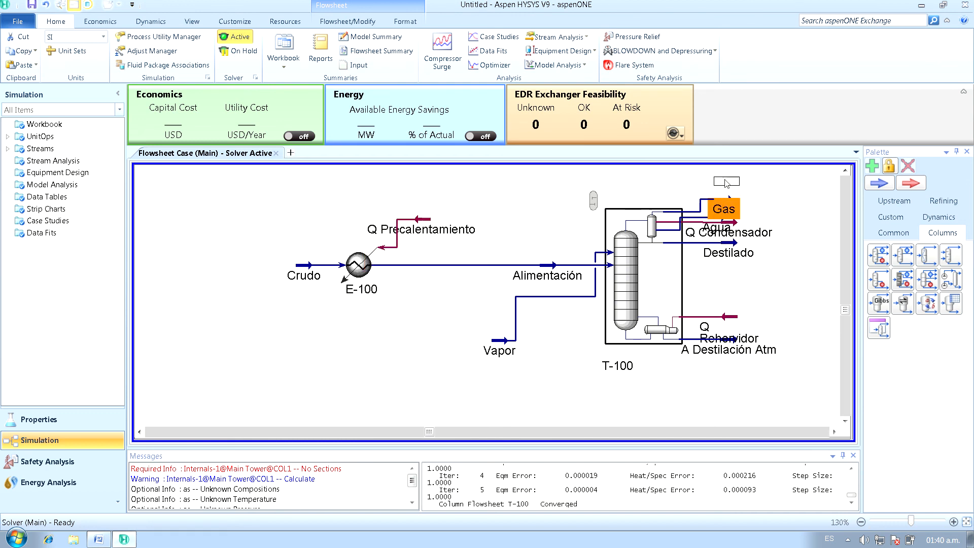
pyautogui.click(731, 207)
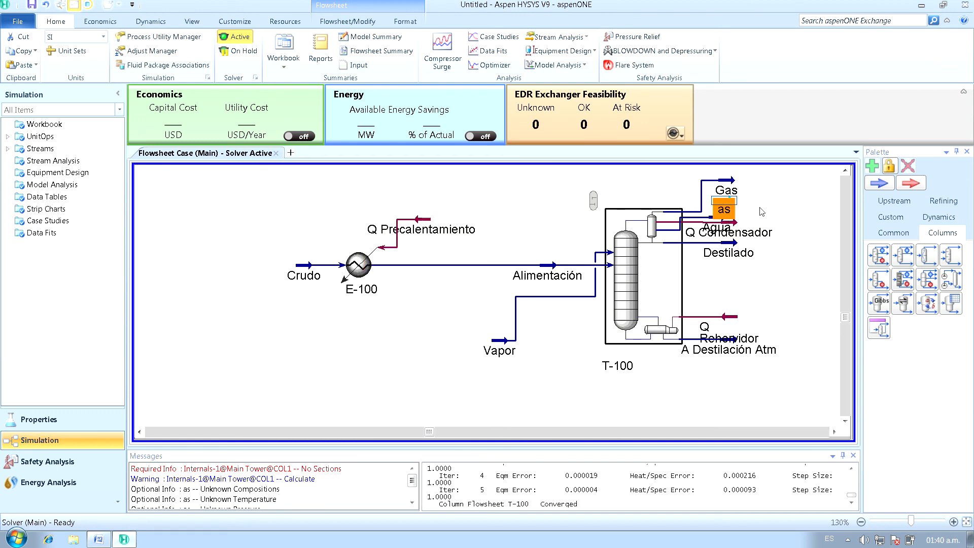
pyautogui.press('Delete')
pyautogui.click(479, 317)
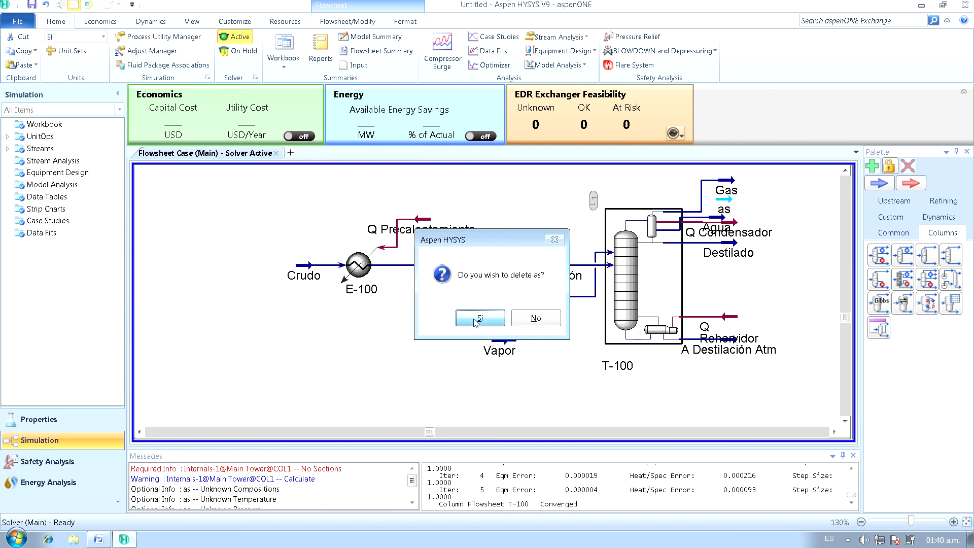
# Spread out the Agua, Q Condensador, Gas and Destilado streams beside T-100 so that their labels do not overlap
pyautogui.moveTo(723, 218); pyautogui.dragTo(761, 200)
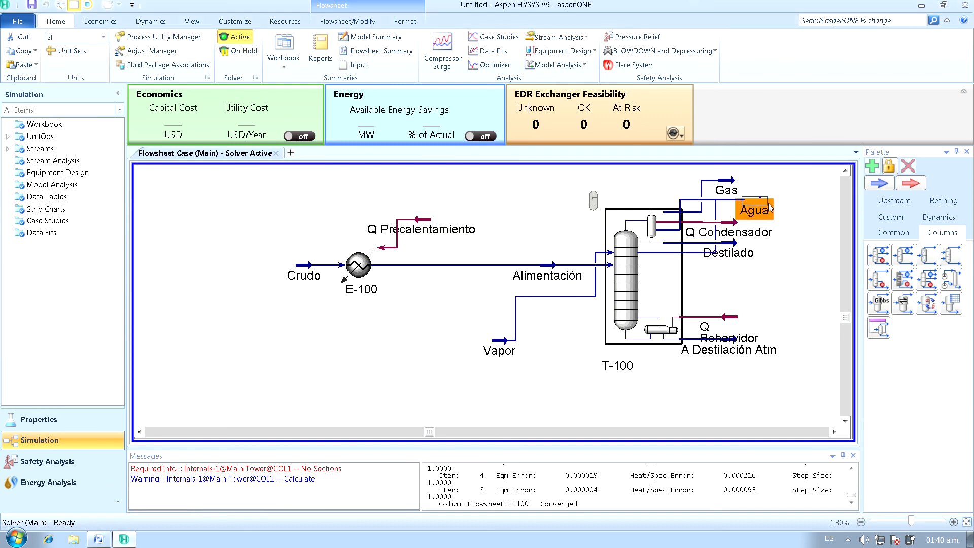
pyautogui.moveTo(731, 231); pyautogui.dragTo(764, 190)
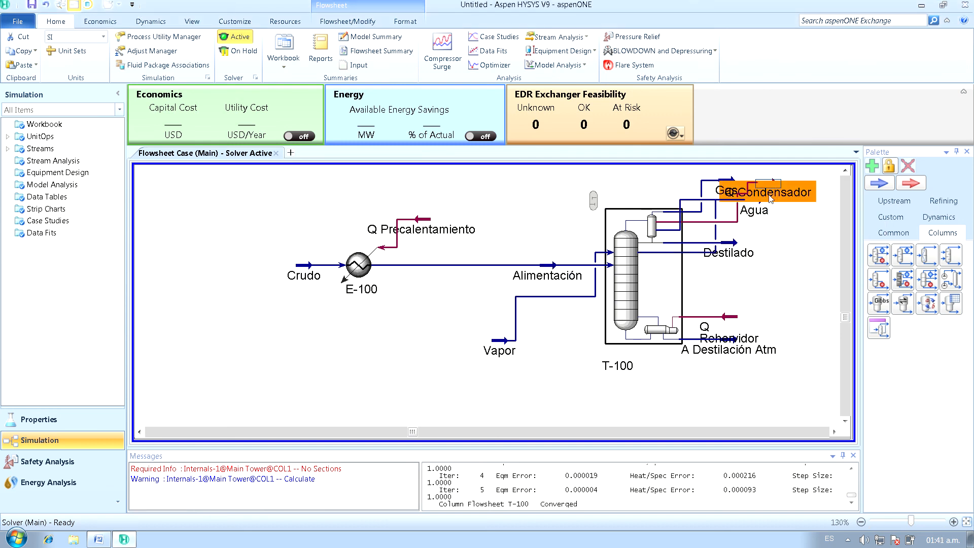
pyautogui.moveTo(770, 230); pyautogui.dragTo(770, 236)
pyautogui.moveTo(767, 183); pyautogui.dragTo(732, 179)
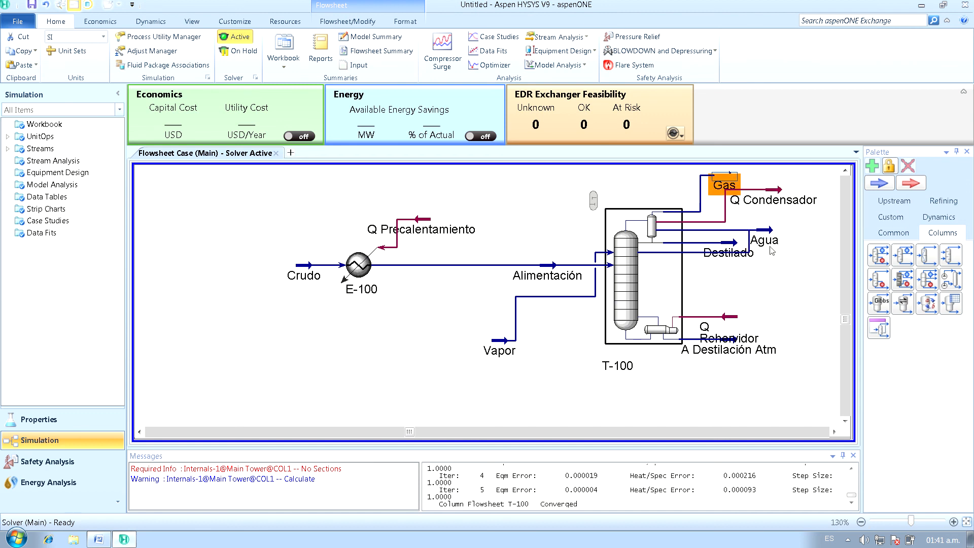
pyautogui.moveTo(742, 256); pyautogui.dragTo(789, 291)
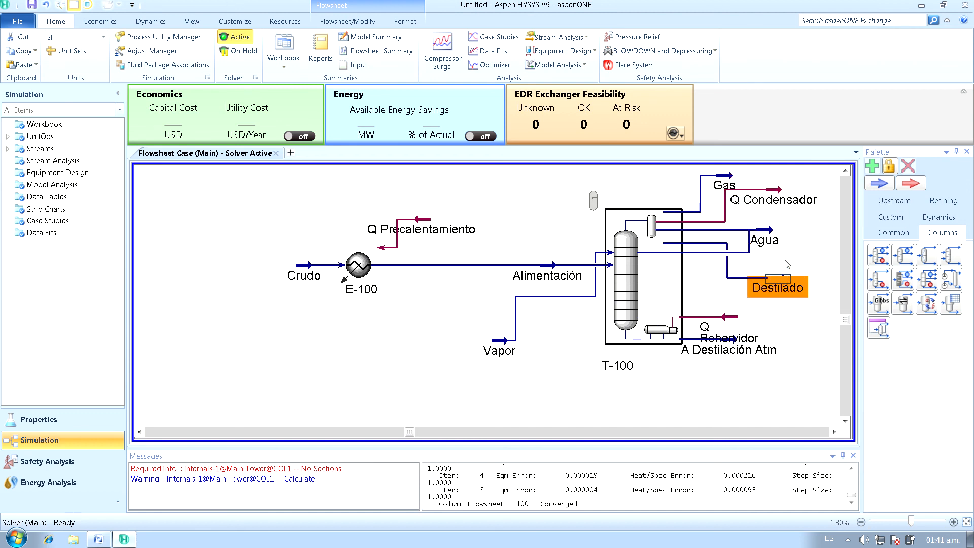
# Move Q Rehervidor and A Destilación Atm farther out from T-100's bottom end, and Vapor farther left of the column
pyautogui.click(744, 332)
pyautogui.moveTo(738, 318); pyautogui.dragTo(781, 319)
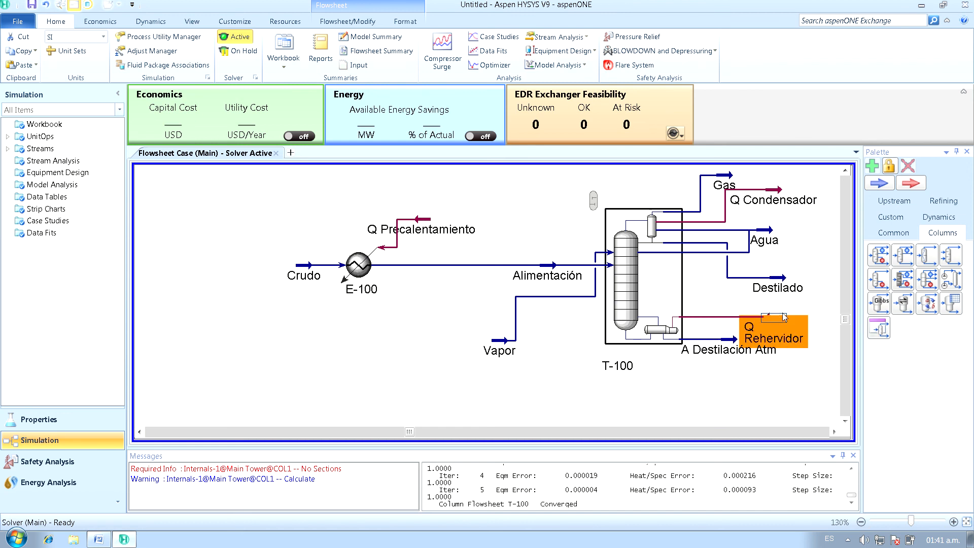
pyautogui.moveTo(736, 352); pyautogui.dragTo(745, 388)
pyautogui.click(798, 368)
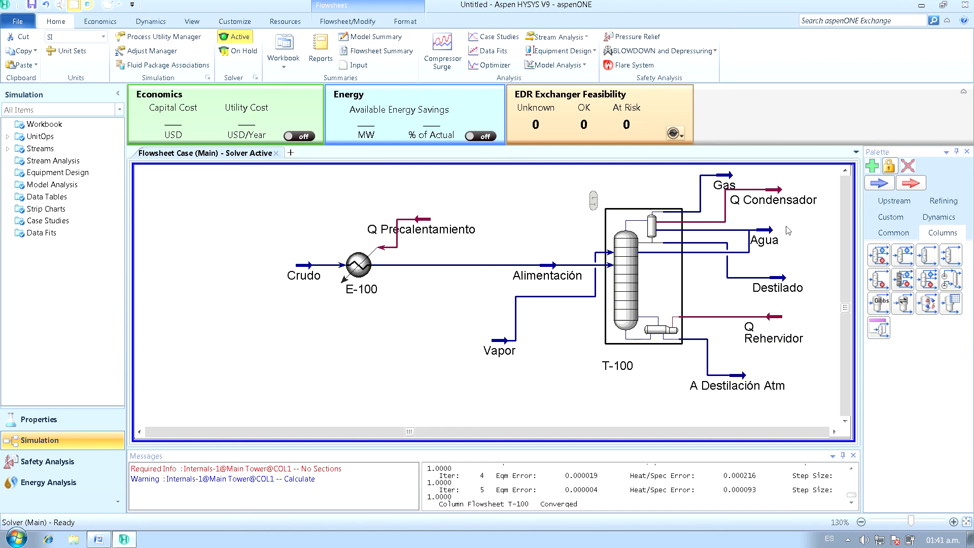
pyautogui.moveTo(504, 345); pyautogui.dragTo(426, 343)
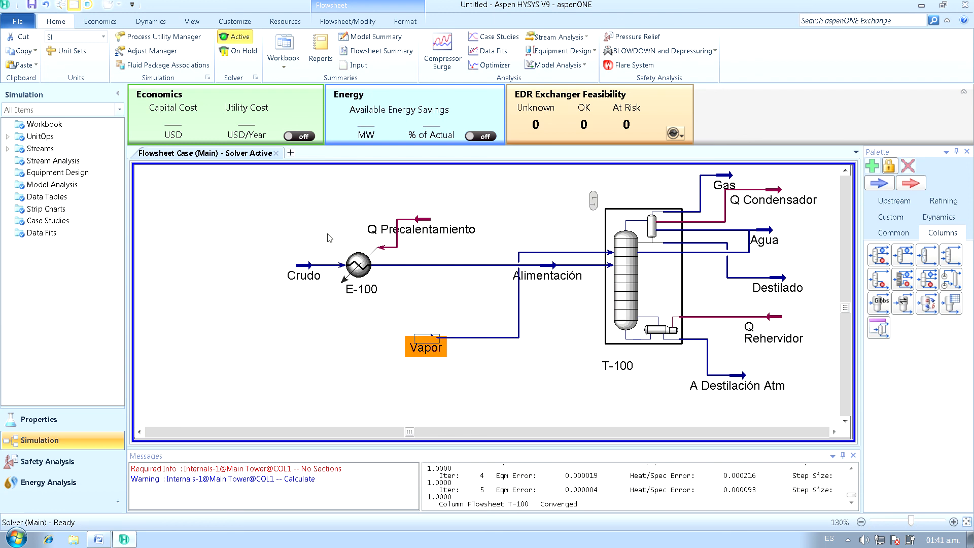
pyautogui.click(350, 310)
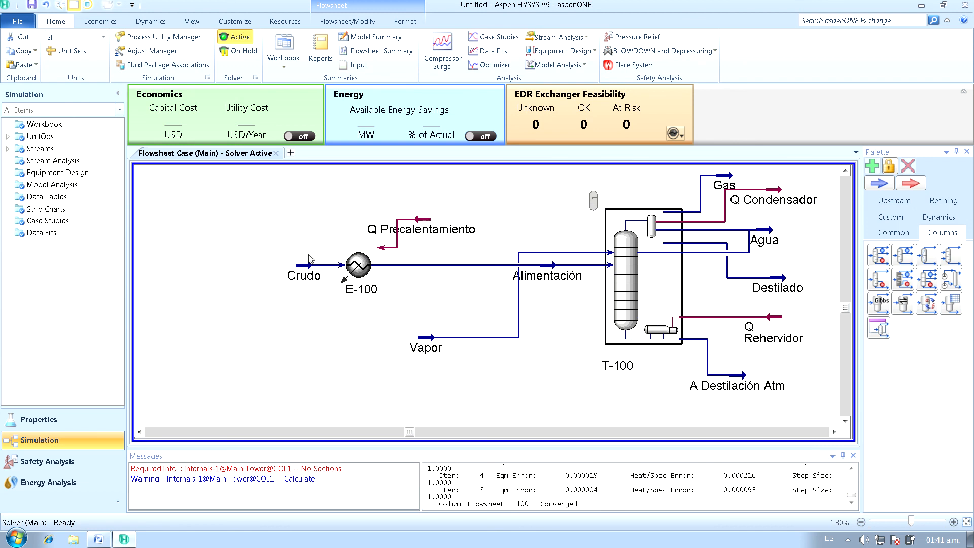
pyautogui.click(659, 291)
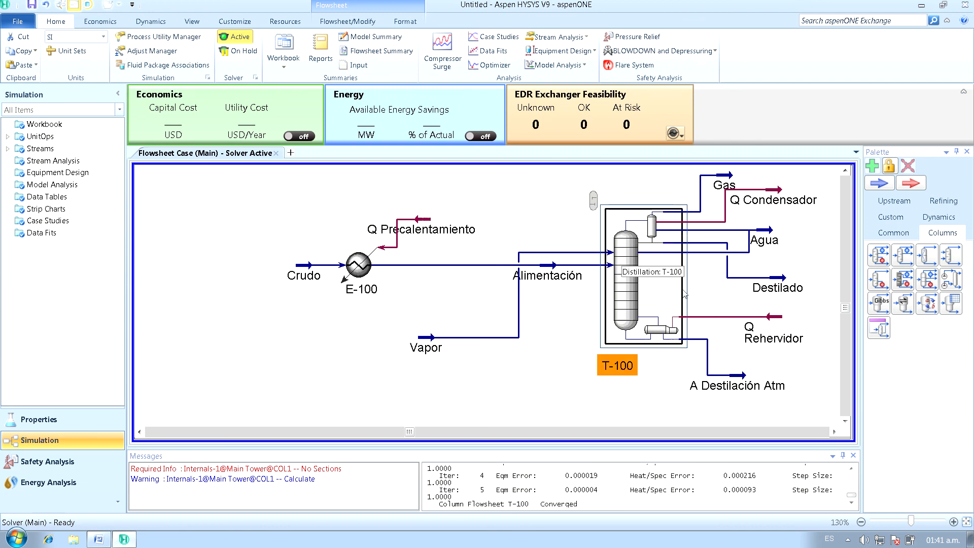
pyautogui.moveTo(745, 376); pyautogui.dragTo(798, 376)
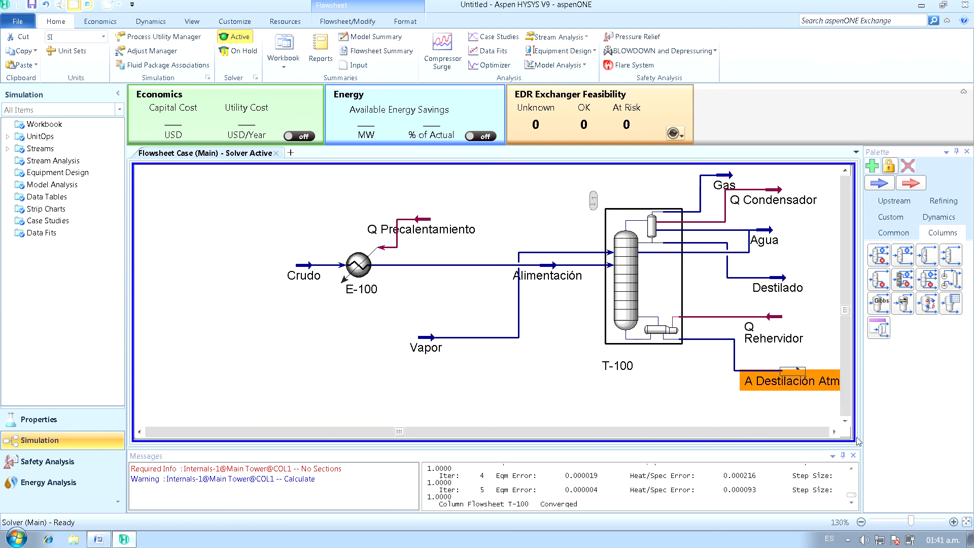
# Add a second distillation column to the flowsheet in the free space to the right of A Destilación Atm
pyautogui.click(834, 431)
pyautogui.click(834, 431)
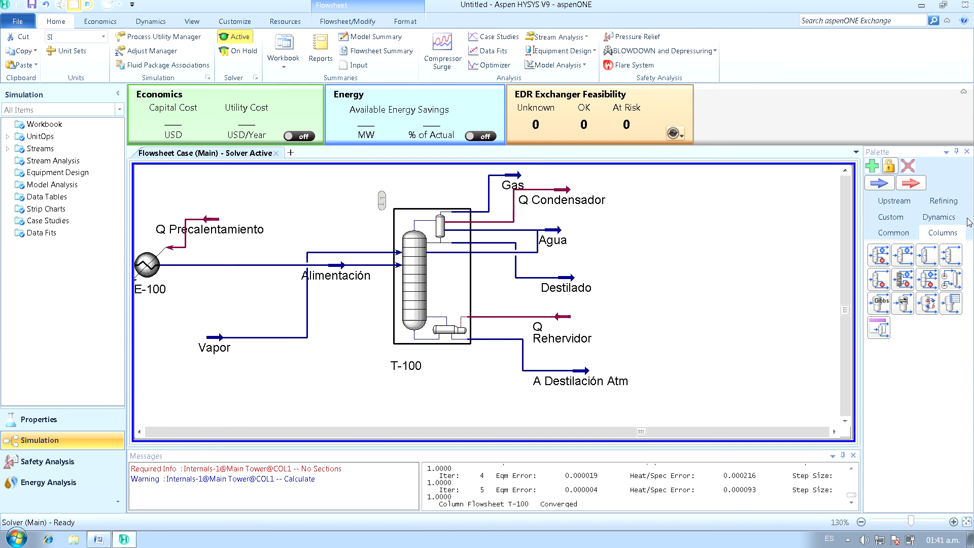
pyautogui.click(878, 254)
pyautogui.click(696, 359)
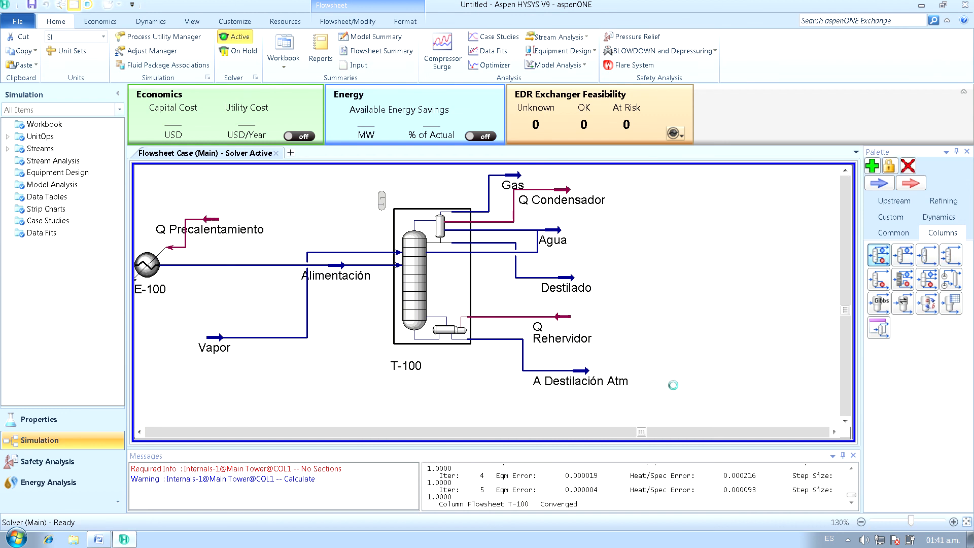
# Move A Destilación Atm closer to the new column and reroute its line with a bend just below T-100's reboiler
pyautogui.click(585, 375)
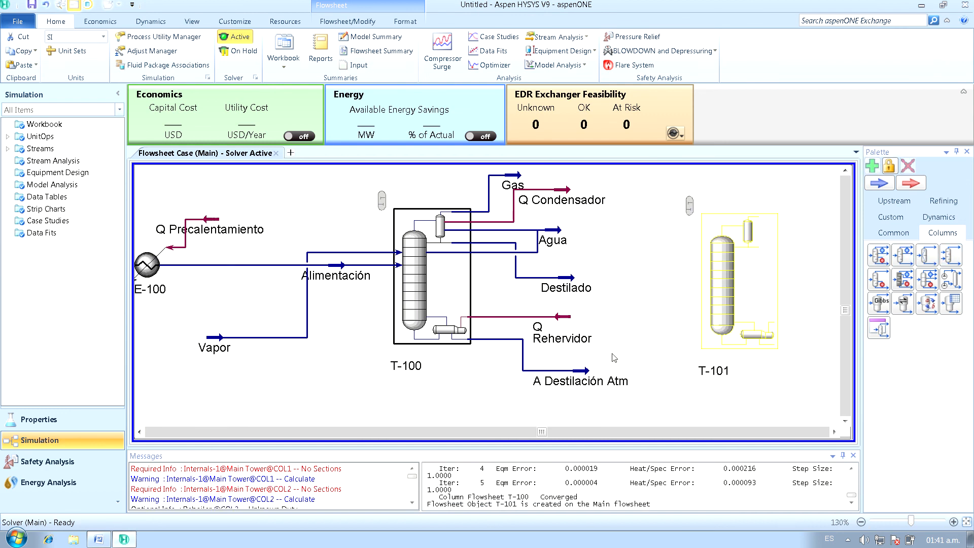
pyautogui.click(587, 371)
pyautogui.moveTo(583, 371); pyautogui.dragTo(623, 376)
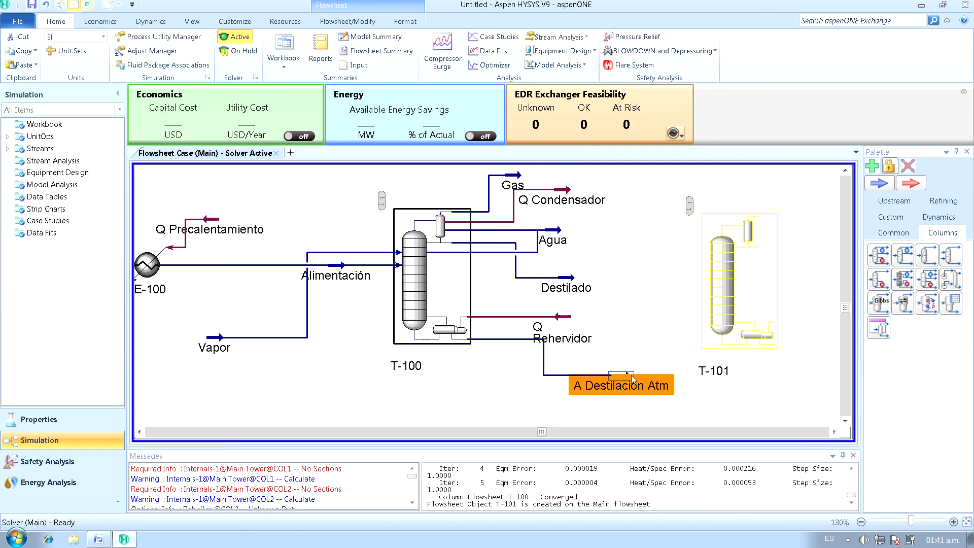
pyautogui.moveTo(519, 340); pyautogui.dragTo(515, 355)
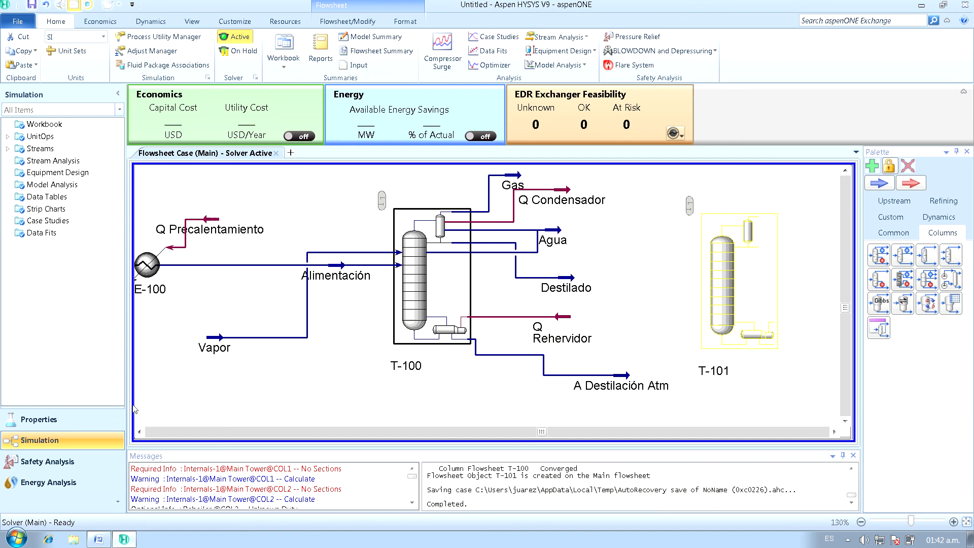
# Move the Vapor stream slightly down and to the right, below the Alimentación line
pyautogui.click(140, 431)
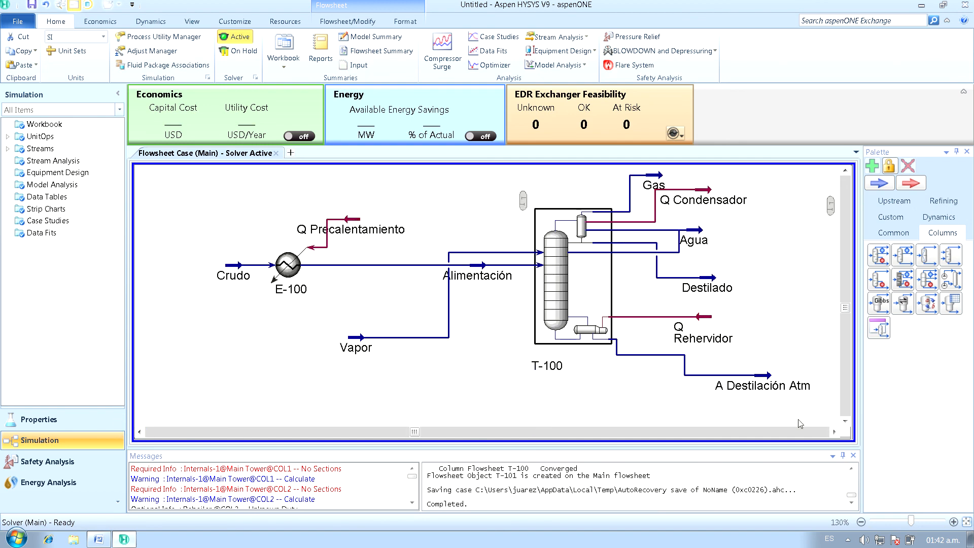
pyautogui.click(833, 432)
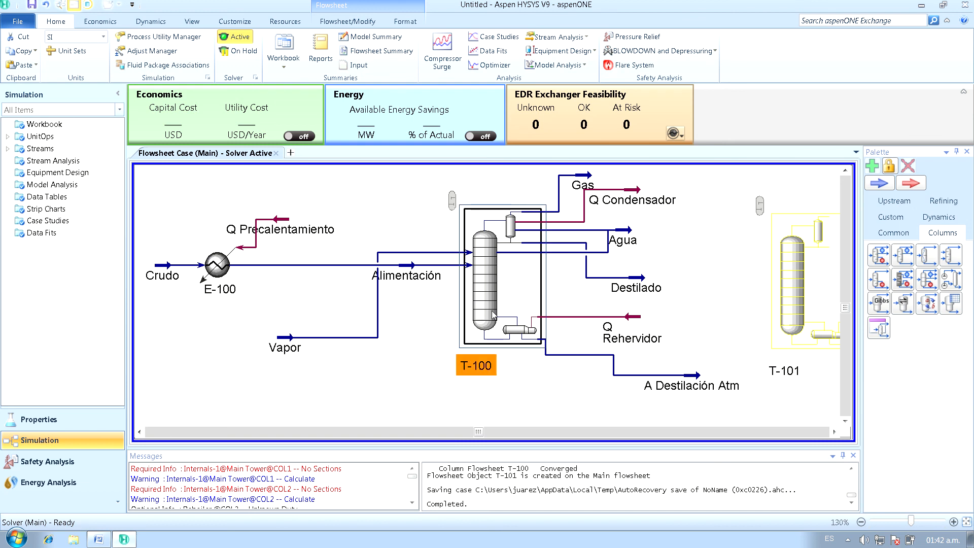
pyautogui.moveTo(279, 344); pyautogui.dragTo(307, 356)
pyautogui.click(416, 356)
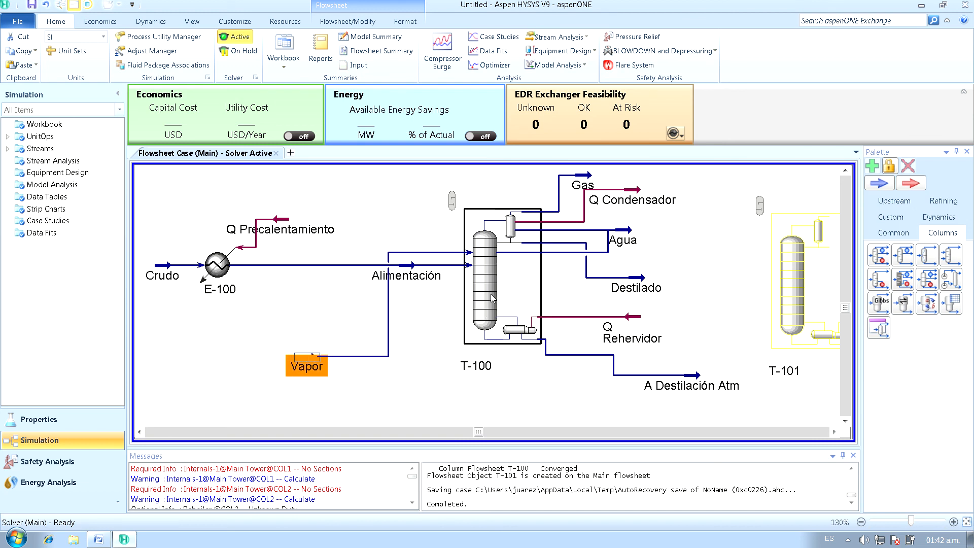